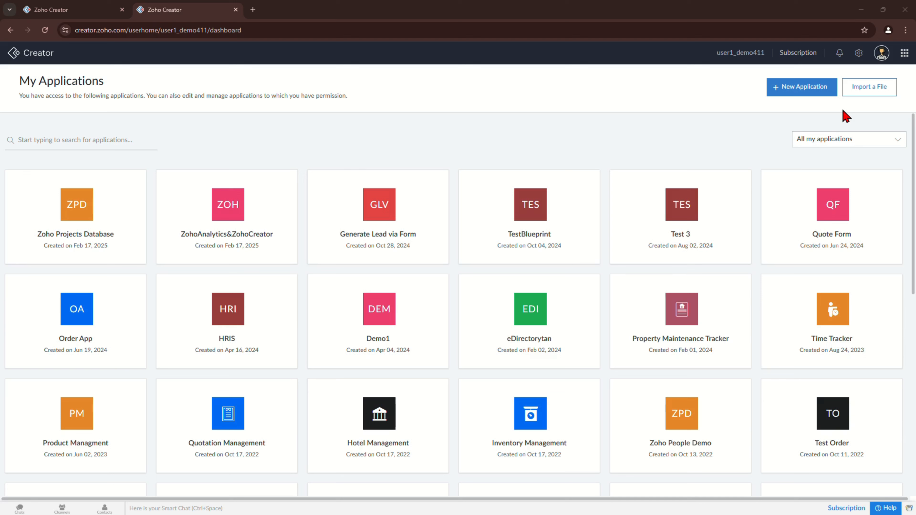
Step: Create a blank application from scratch named 'Order Application'
left_click(787, 97)
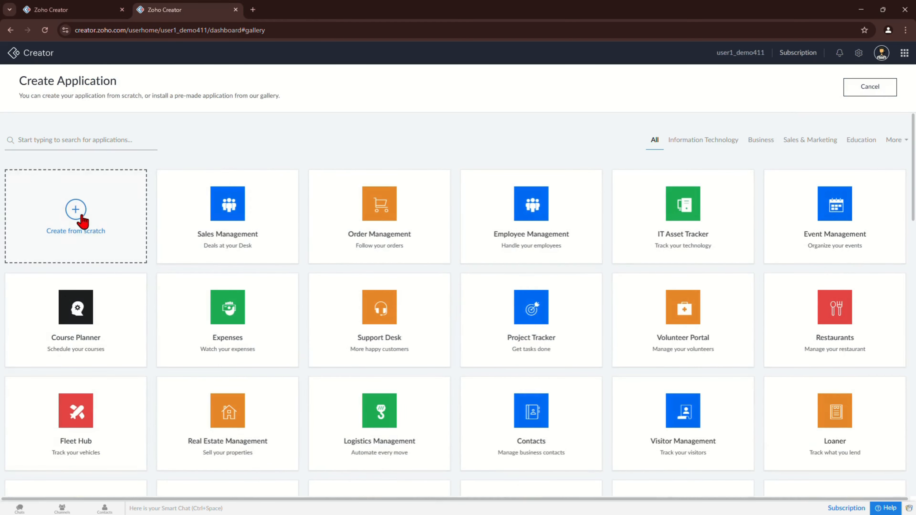
left_click(82, 219)
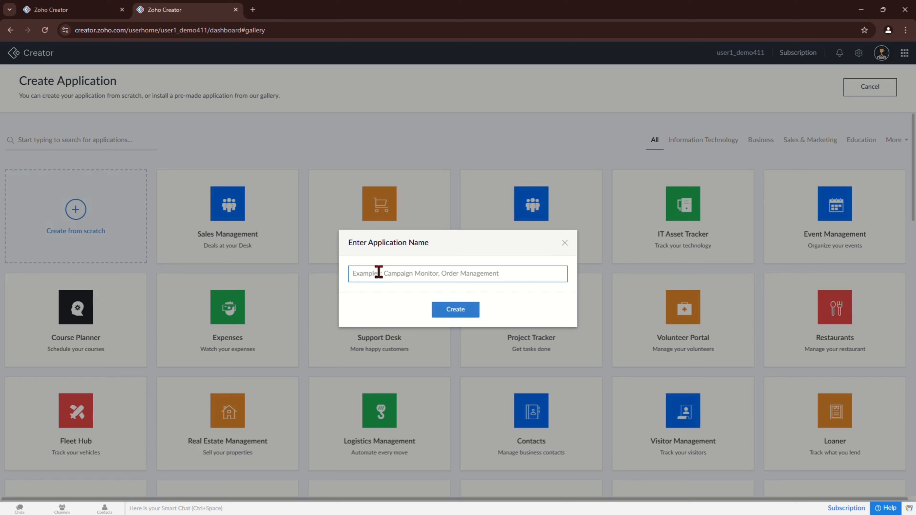
type("Or")
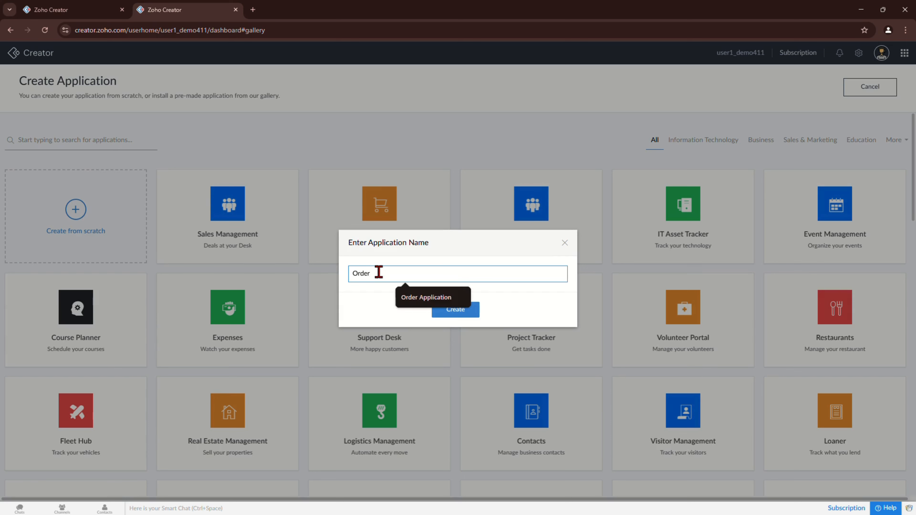
type("der")
left_click(427, 298)
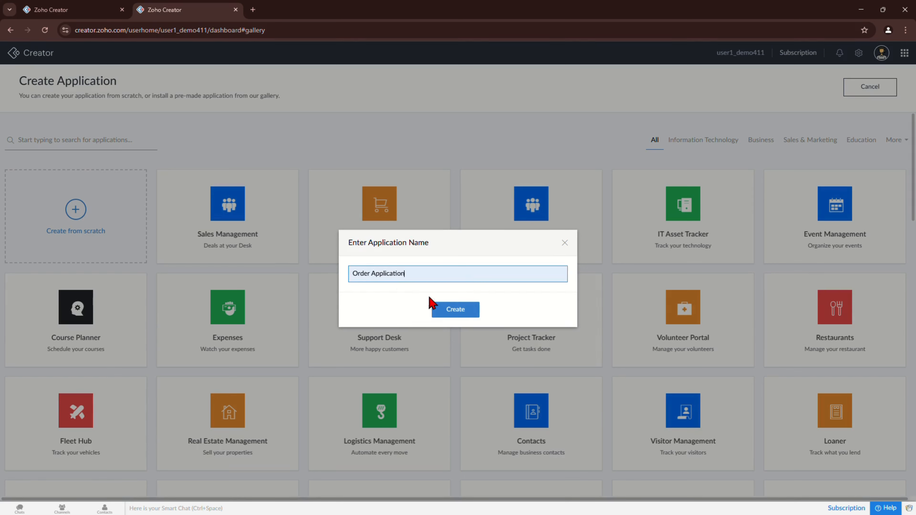
left_click(453, 313)
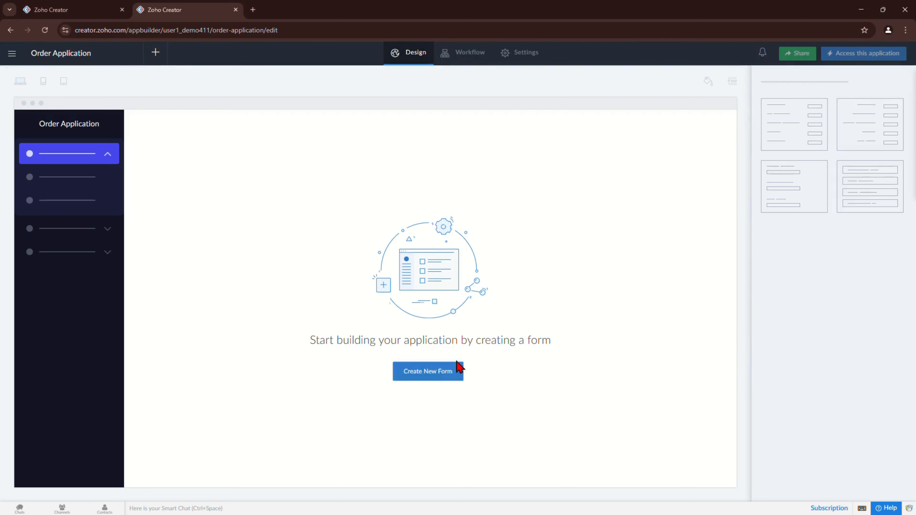
Step: Add a New Order form using the New Order template found by searching 'Order'
left_click(433, 379)
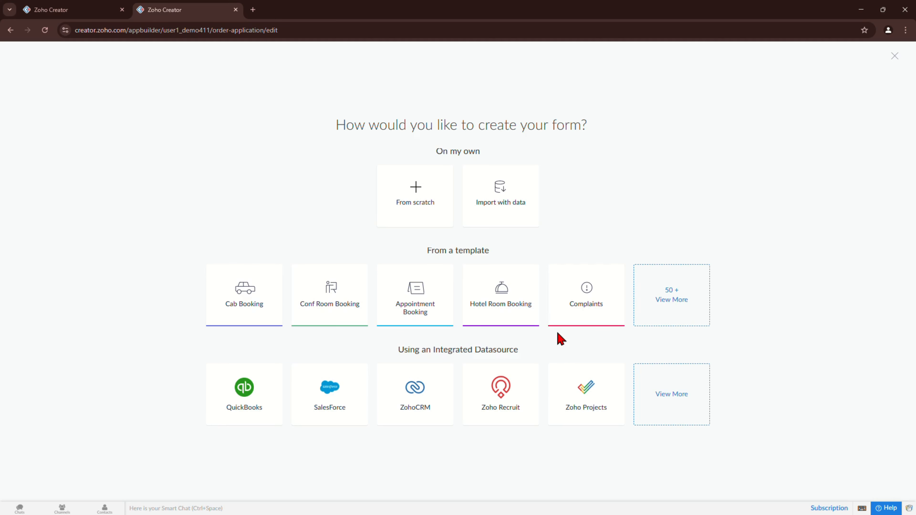
left_click(668, 299)
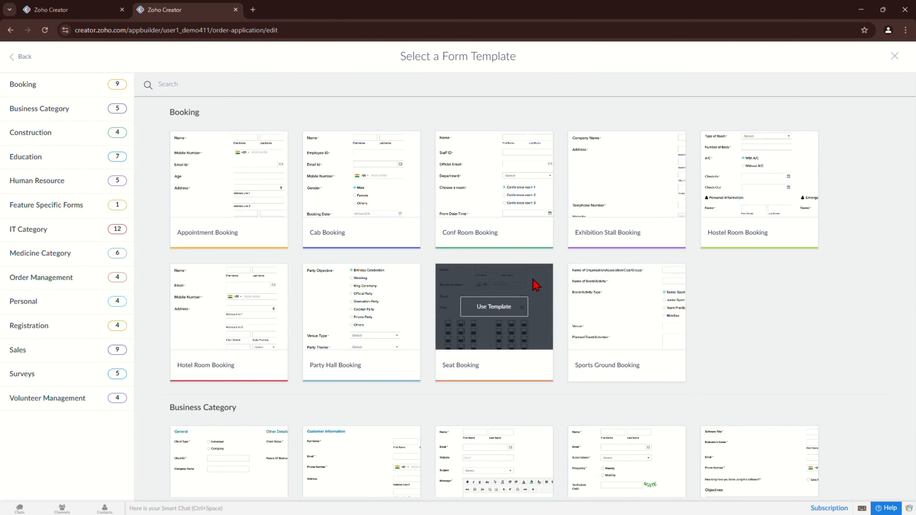
type("Order")
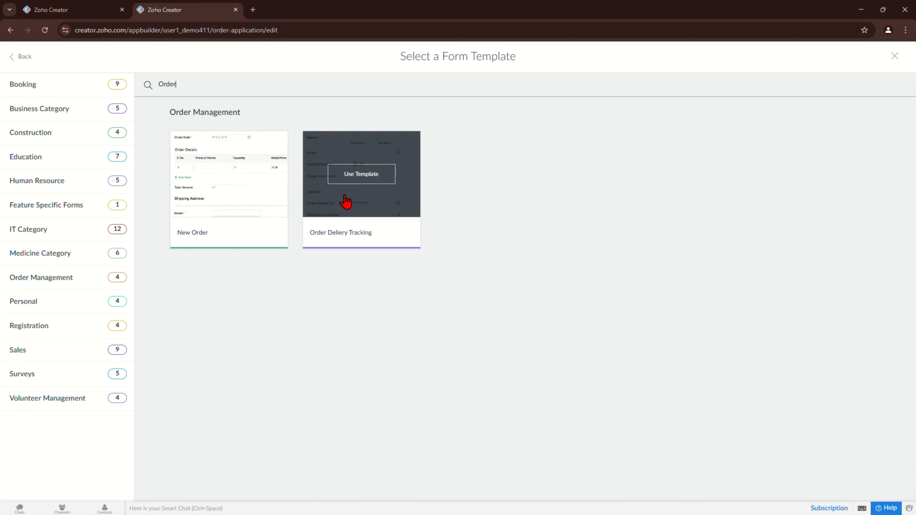
mouse_move(196, 204)
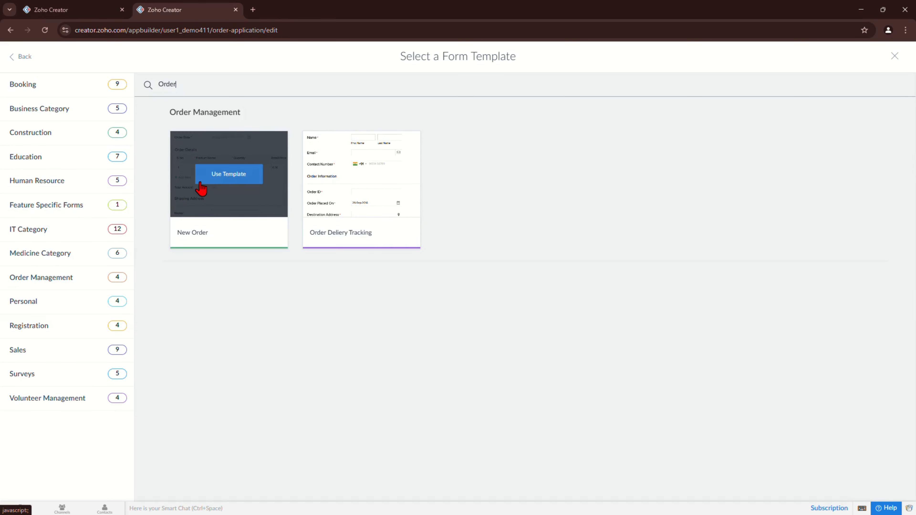
left_click(226, 178)
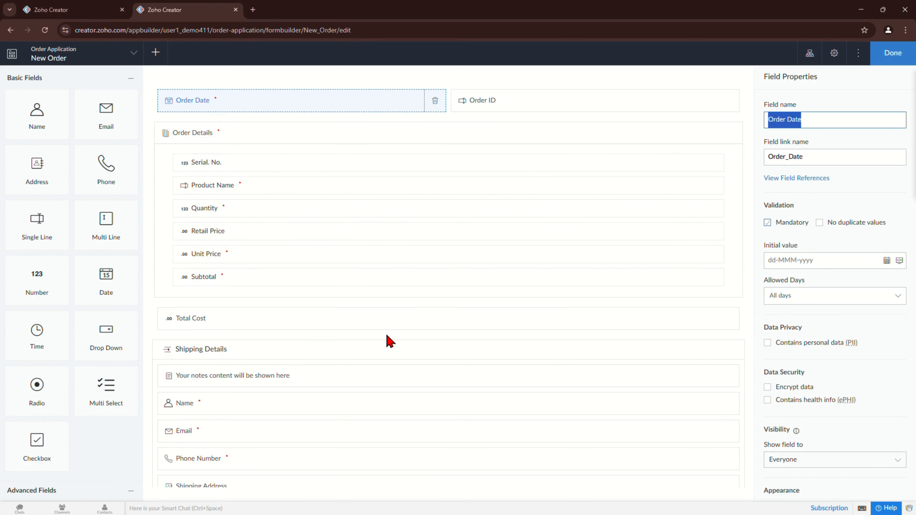
Step: Finish the New Order form and open the live application in a duplicated browser tab
left_click(895, 57)
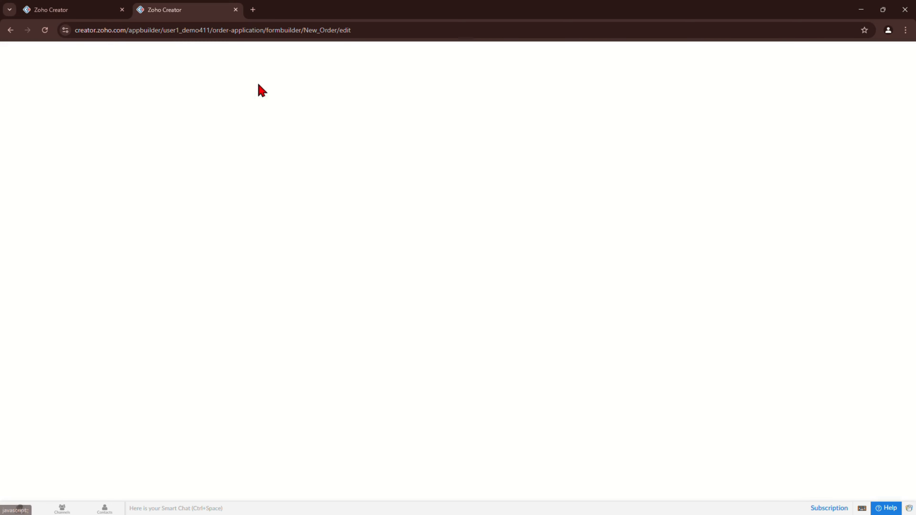
left_click(72, 11)
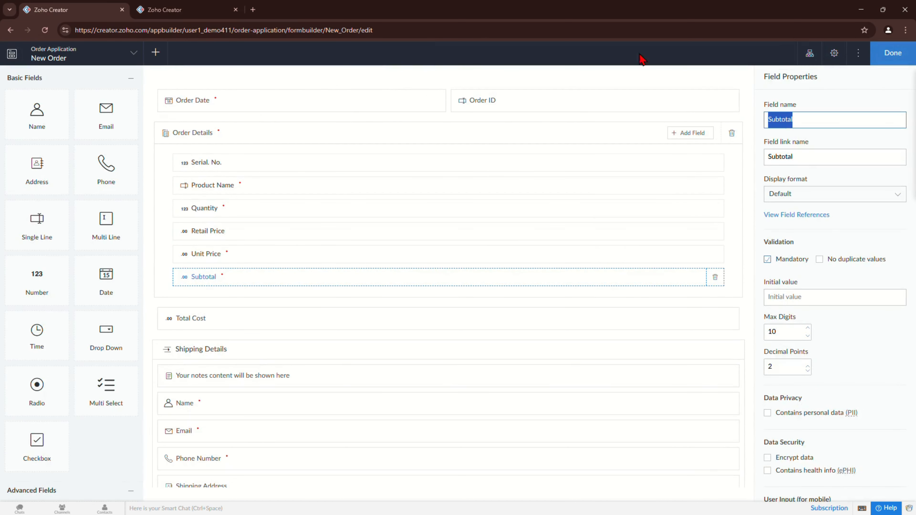
left_click(158, 13)
left_click(122, 10)
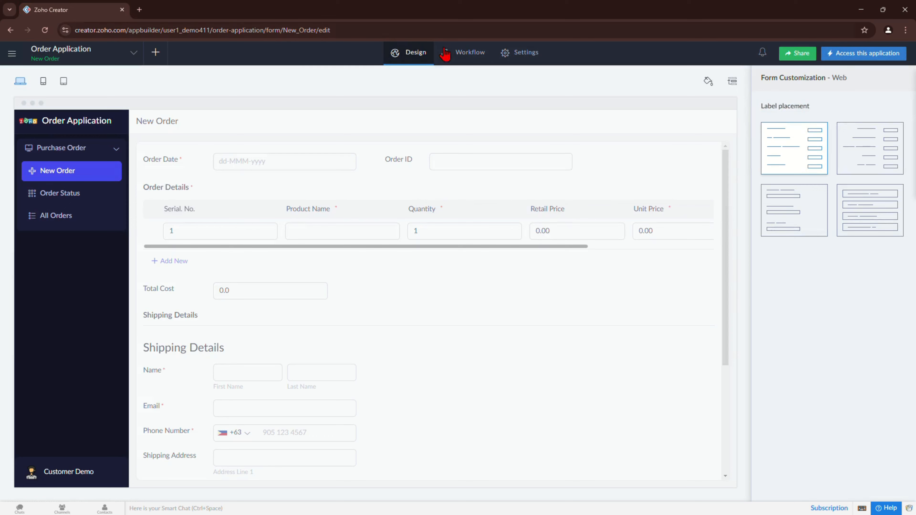
left_click(862, 54)
right_click(41, 11)
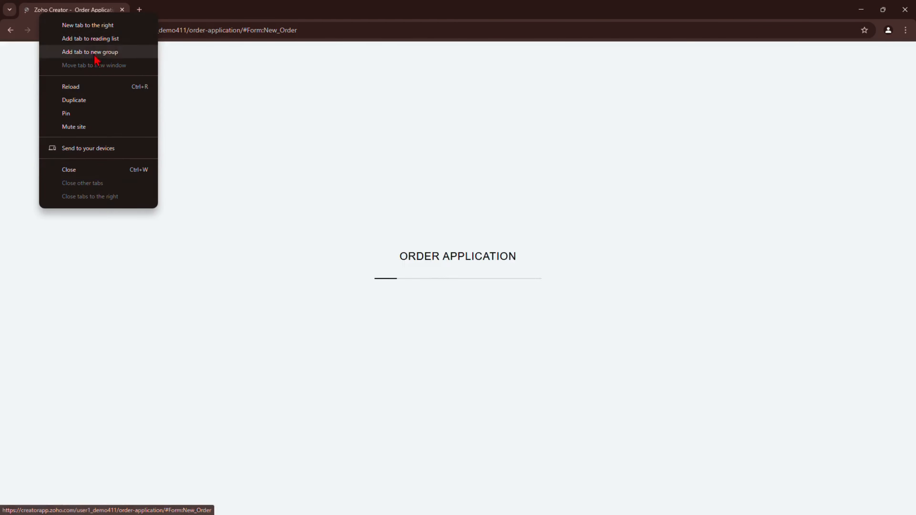
left_click(98, 101)
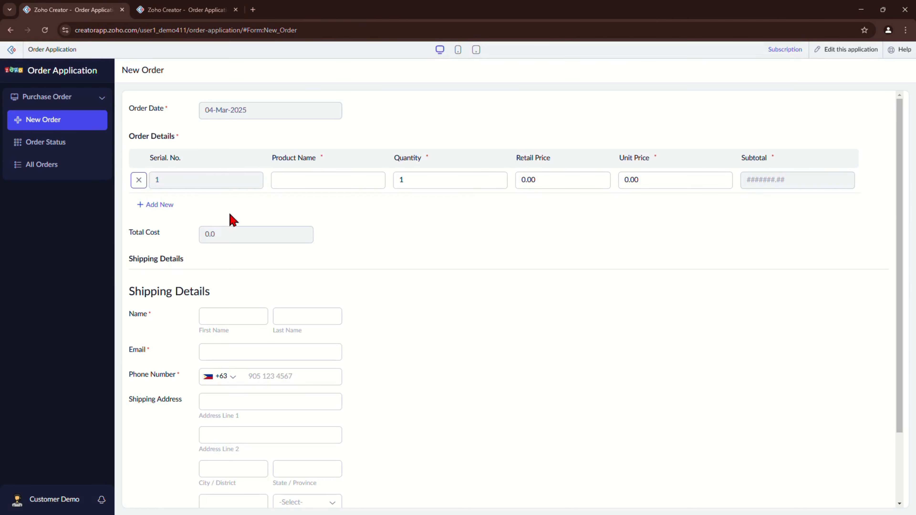
Step: Review the live New Order form, then return to the application builder
scroll(380, 364, "down", 3)
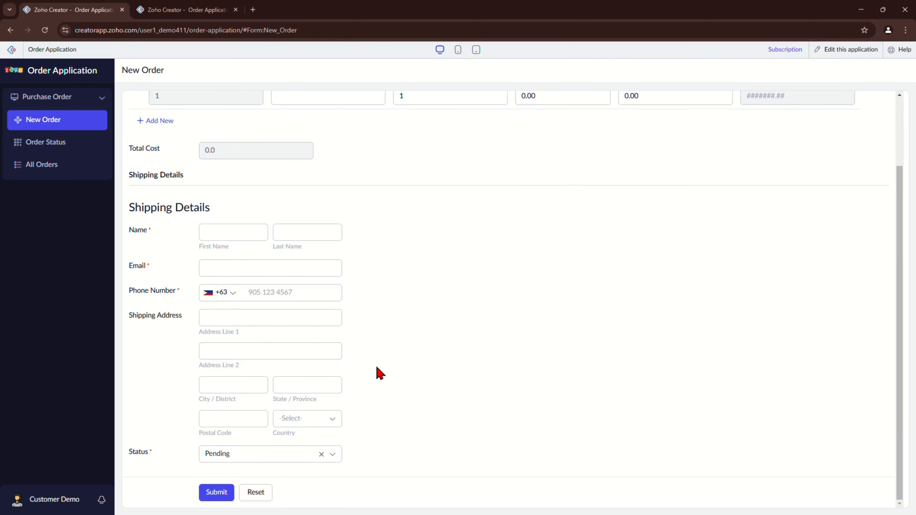
scroll(388, 374, "up", 3)
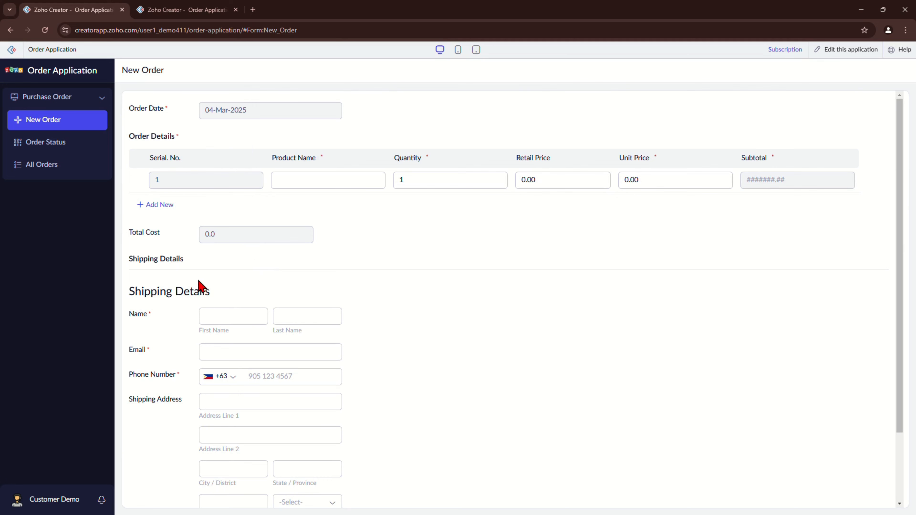
scroll(419, 320, "down", 3)
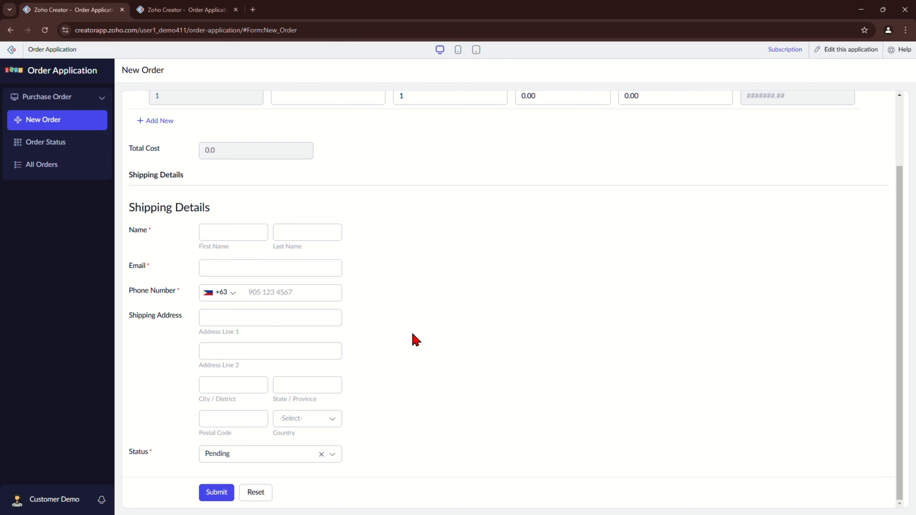
scroll(425, 328, "up", 3)
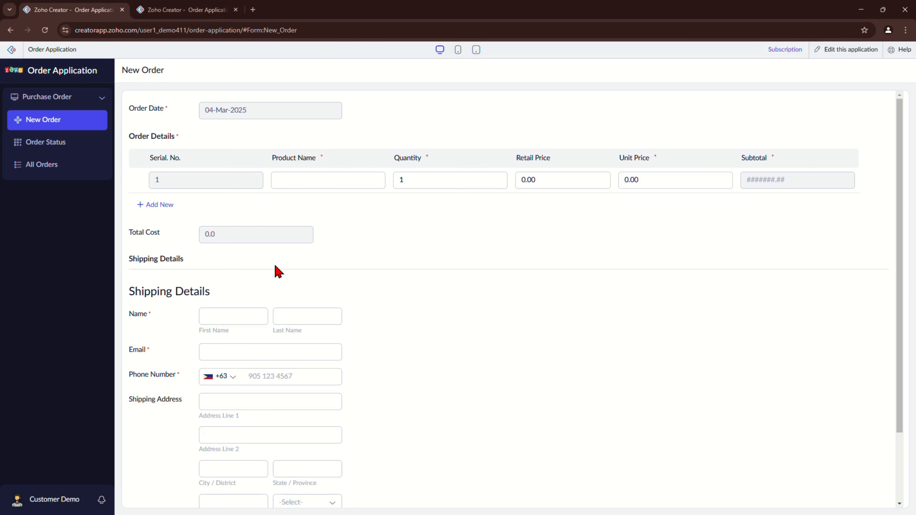
left_click(187, 5)
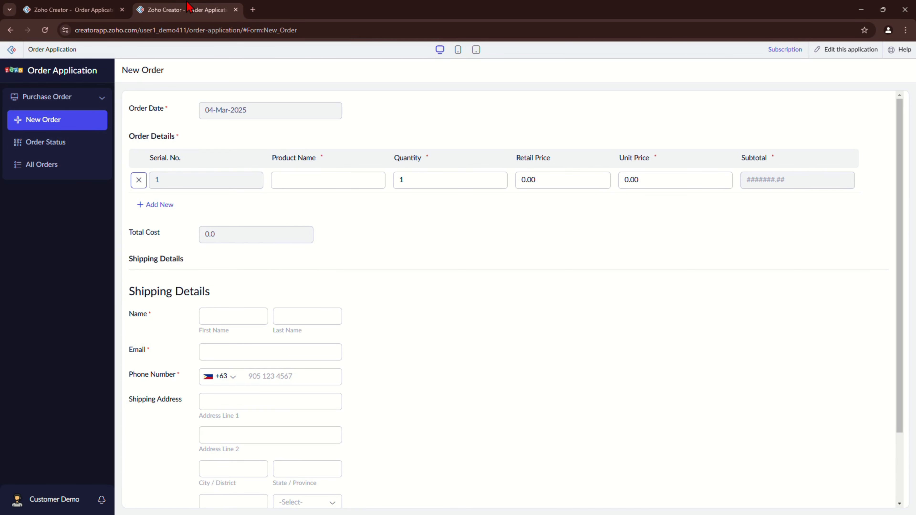
left_click(842, 52)
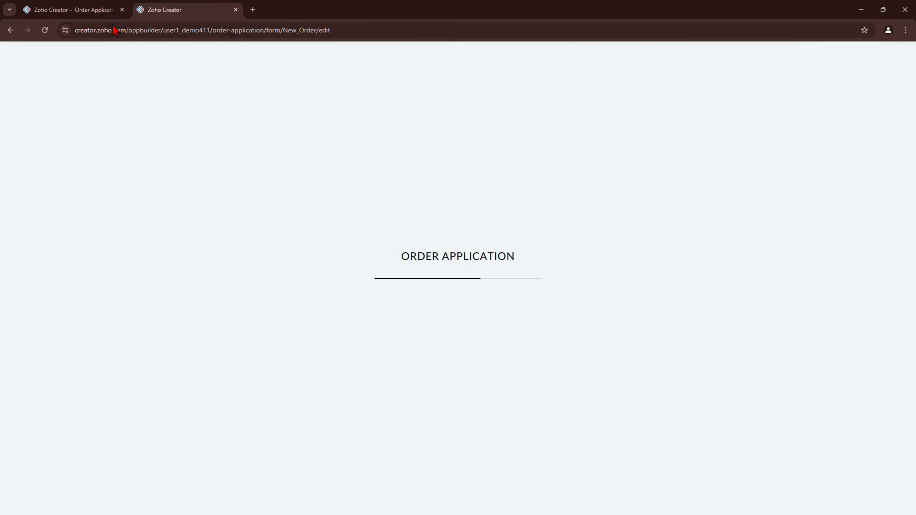
left_click(75, 10)
left_click(139, 7)
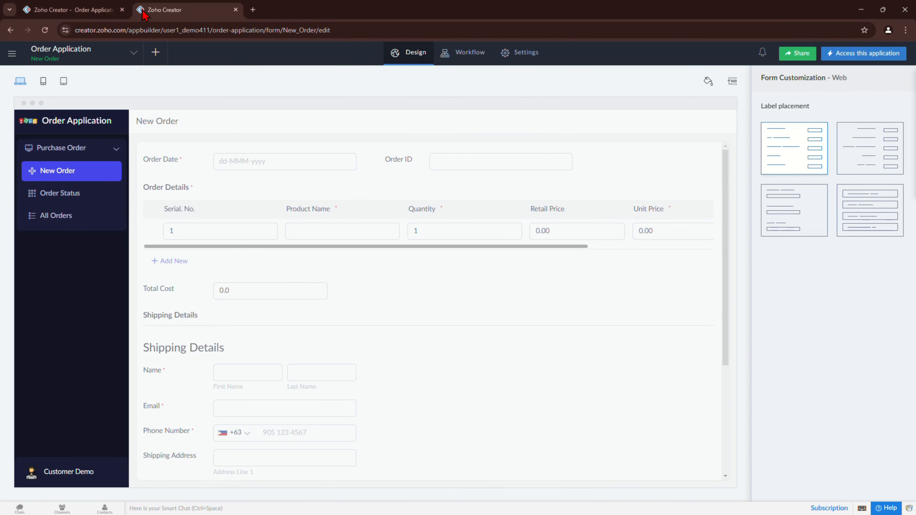
mouse_move(507, 208)
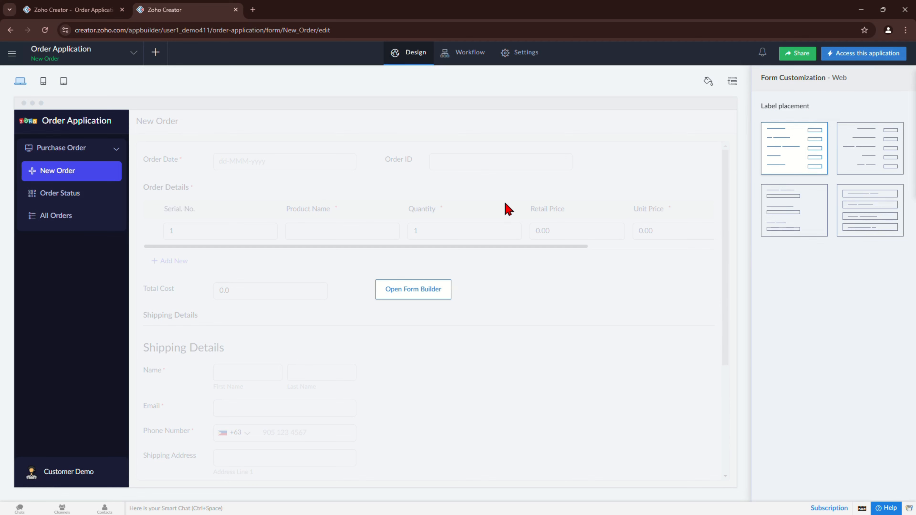
Step: Apply a different app layout in the theme settings and check it in the reloaded live form
left_click(707, 82)
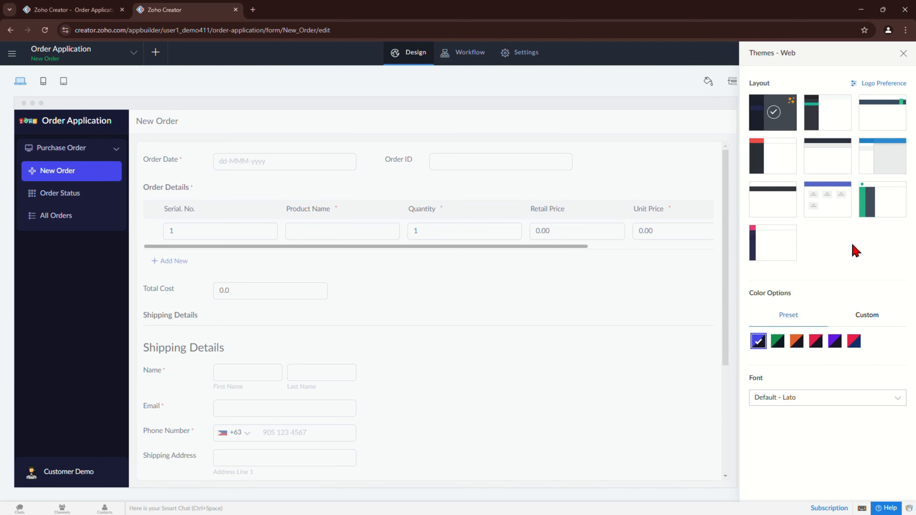
left_click(781, 242)
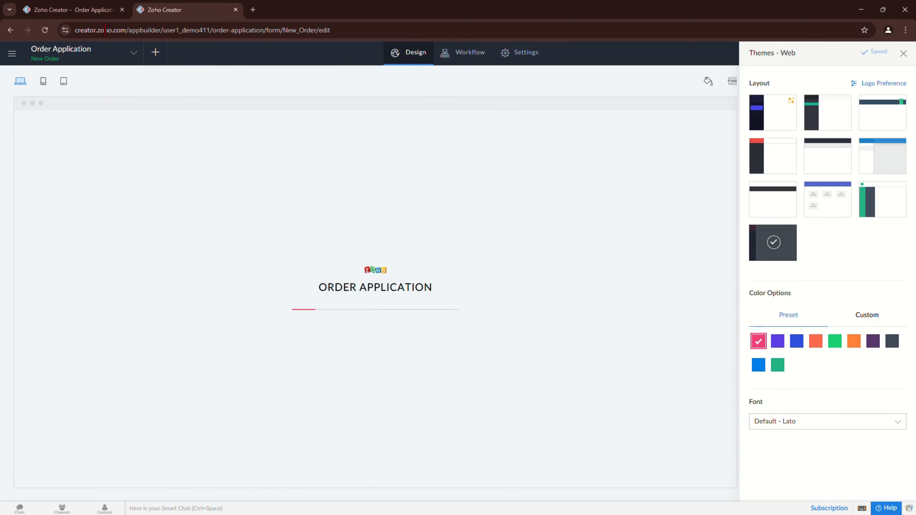
left_click(58, 10)
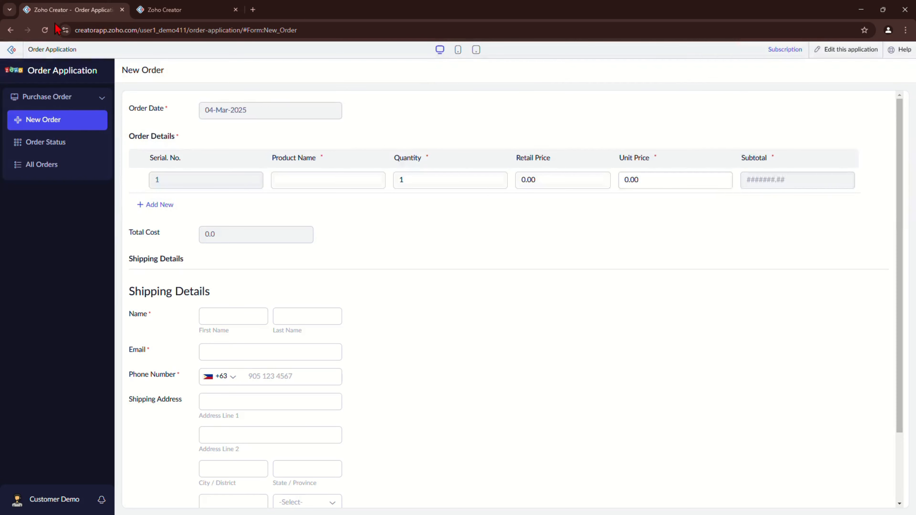
left_click(44, 30)
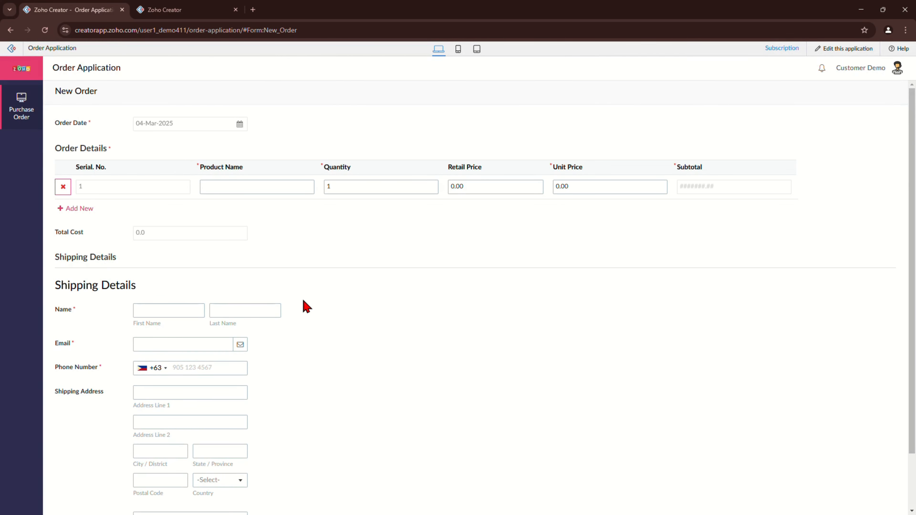
scroll(306, 307, "down", 2)
scroll(285, 293, "up", 2)
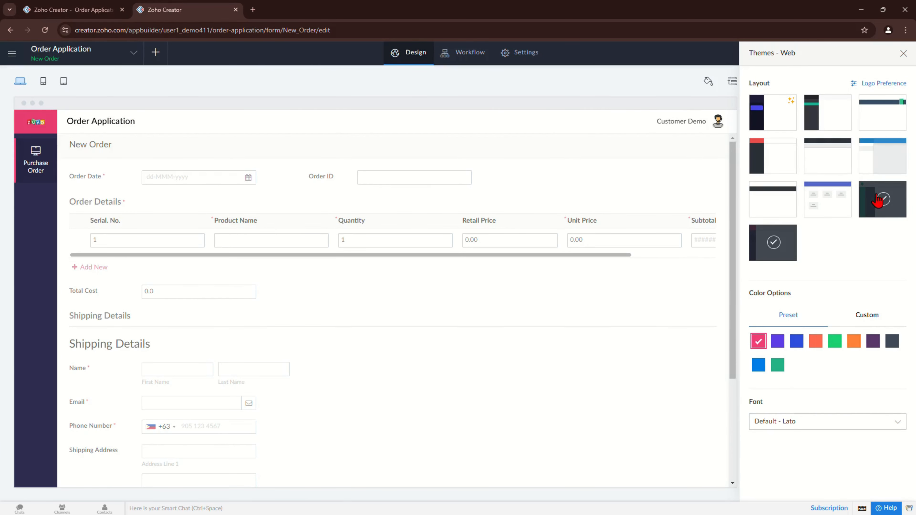
Step: Switch to the dark-sidebar layout and check it in the reloaded live form
left_click(877, 199)
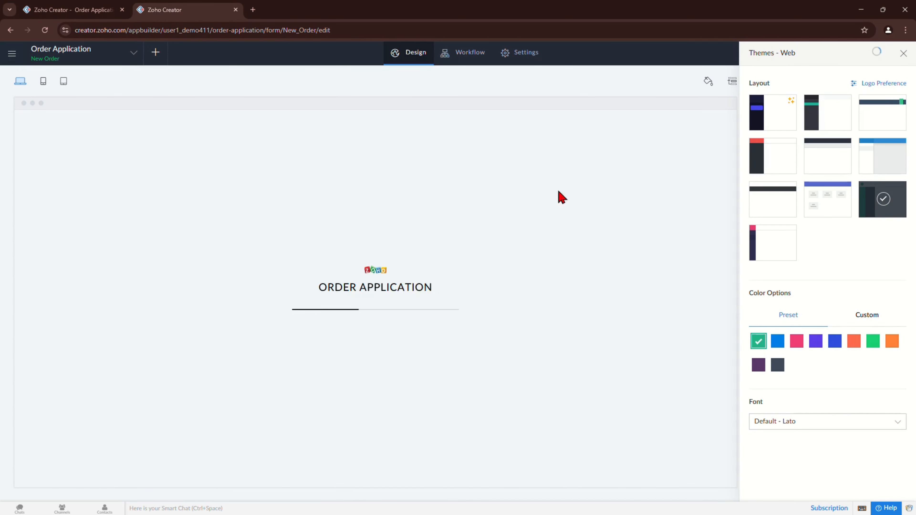
left_click(72, 9)
left_click(45, 30)
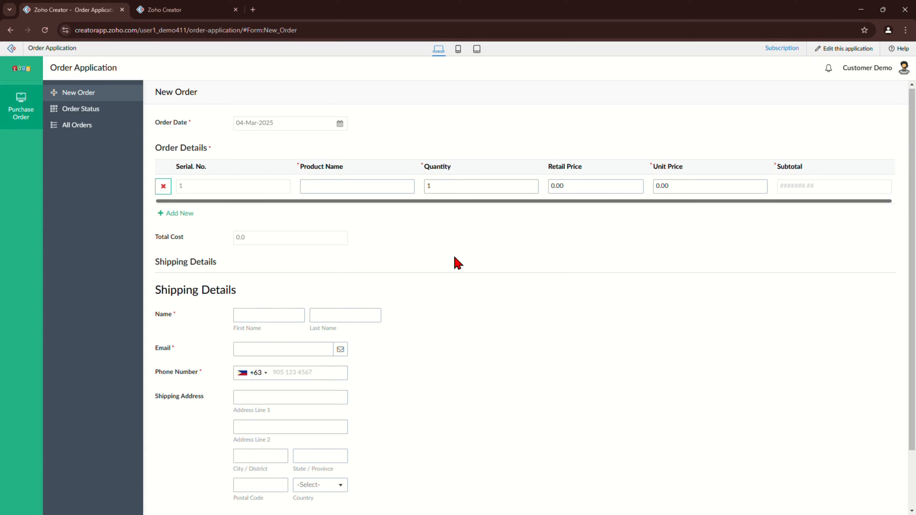
scroll(455, 262, "down", 2)
scroll(454, 262, "up", 2)
Step: Change the theme colour to the purple preset and verify it in the live app
left_click(190, 8)
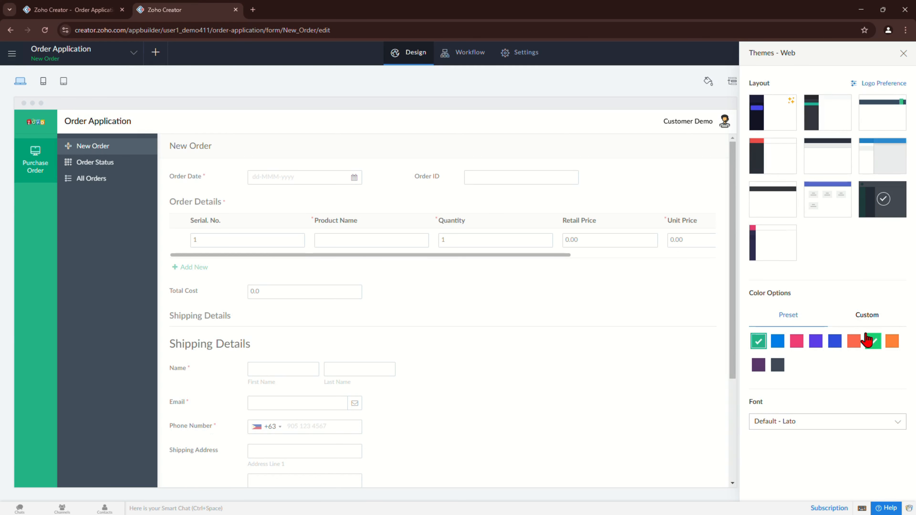
left_click(818, 347)
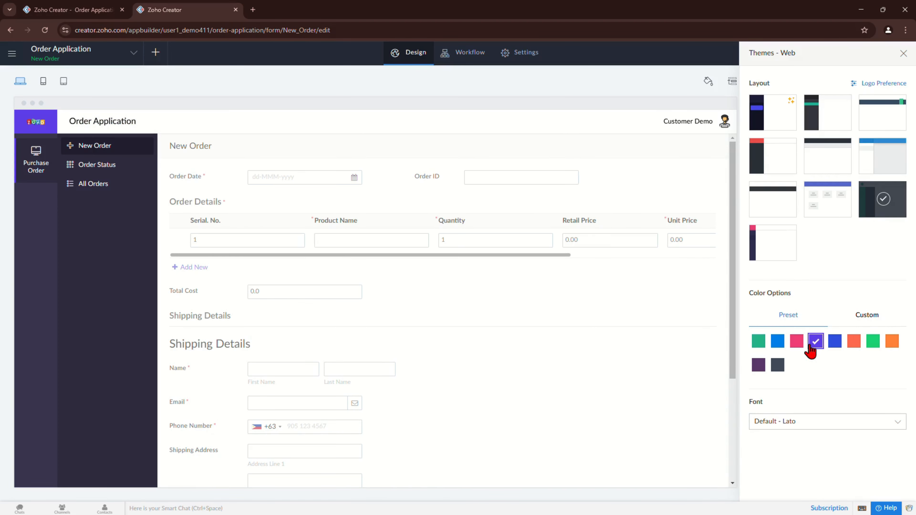
left_click(97, 10)
left_click(46, 30)
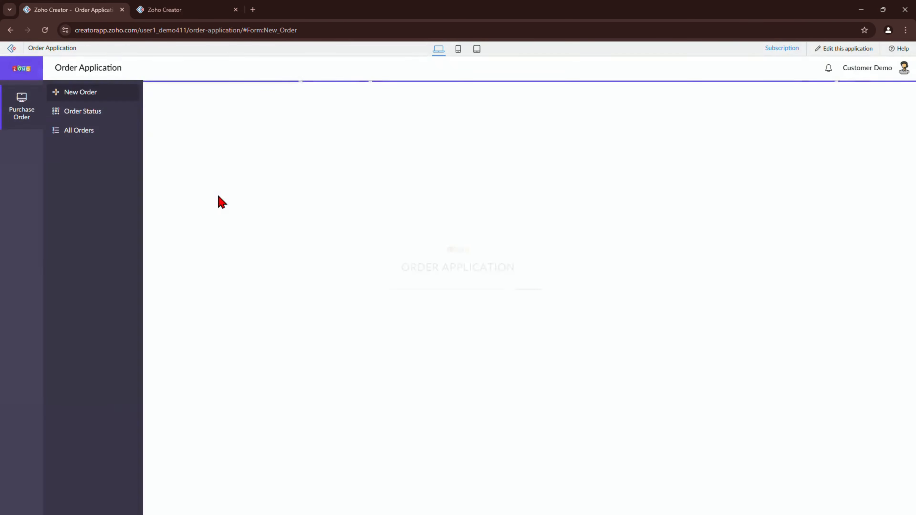
left_click(202, 10)
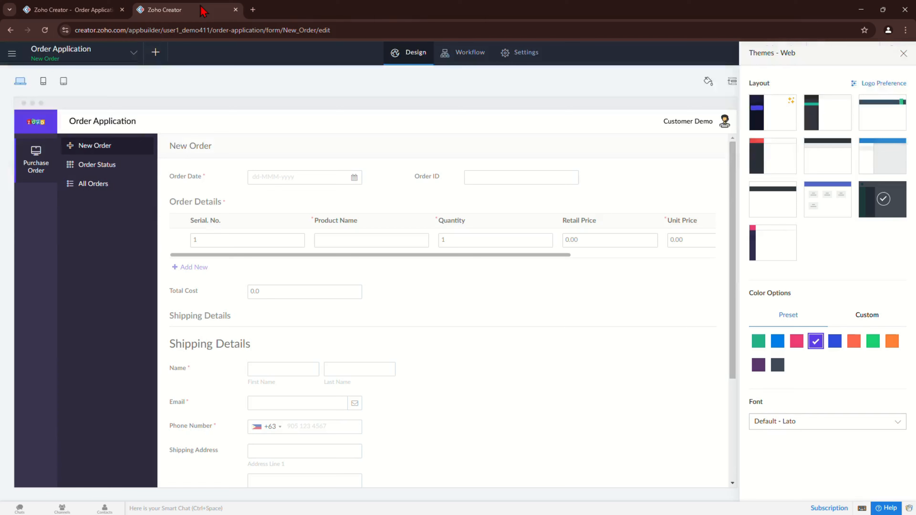
Step: Save a new custom colour scheme keeping the current purple Theme/Brand colours
left_click(867, 317)
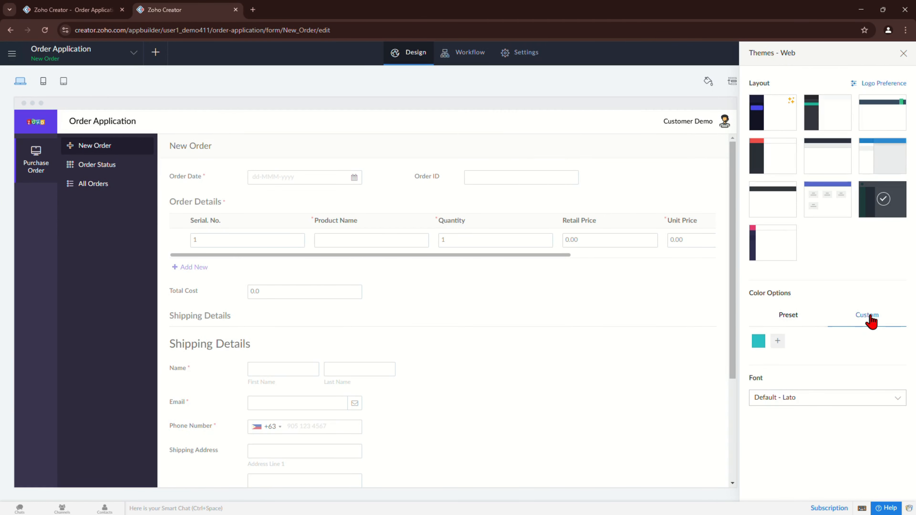
left_click(777, 342)
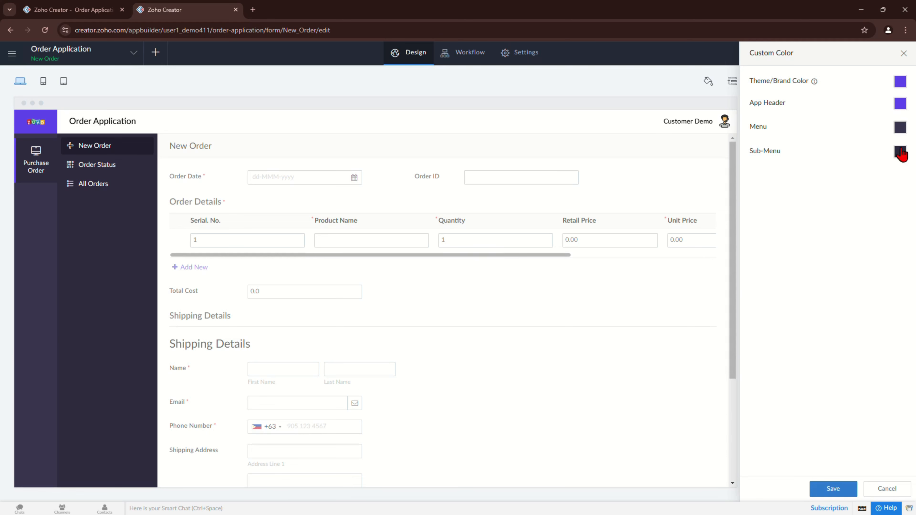
left_click(900, 86)
left_click(876, 295)
left_click(833, 490)
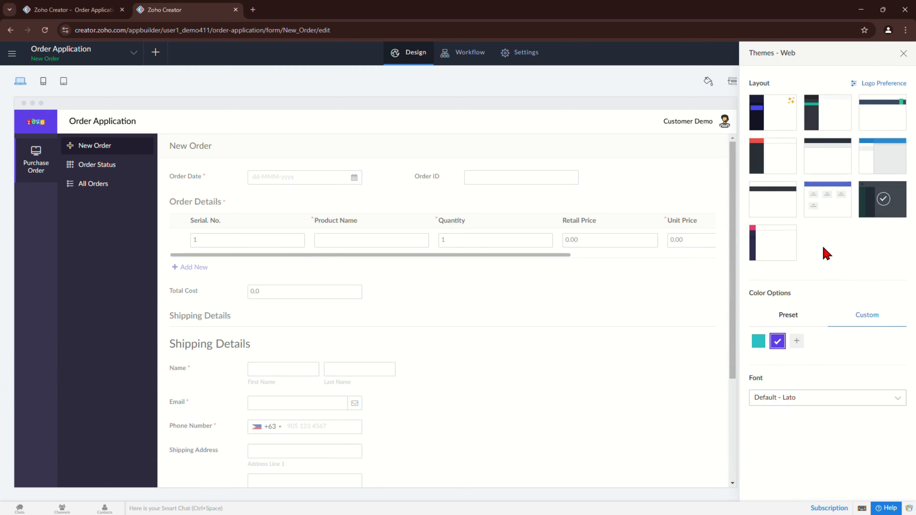
Step: Leave the font as Default - Lato and close the theme settings
left_click(805, 399)
scroll(816, 364, "down", 5)
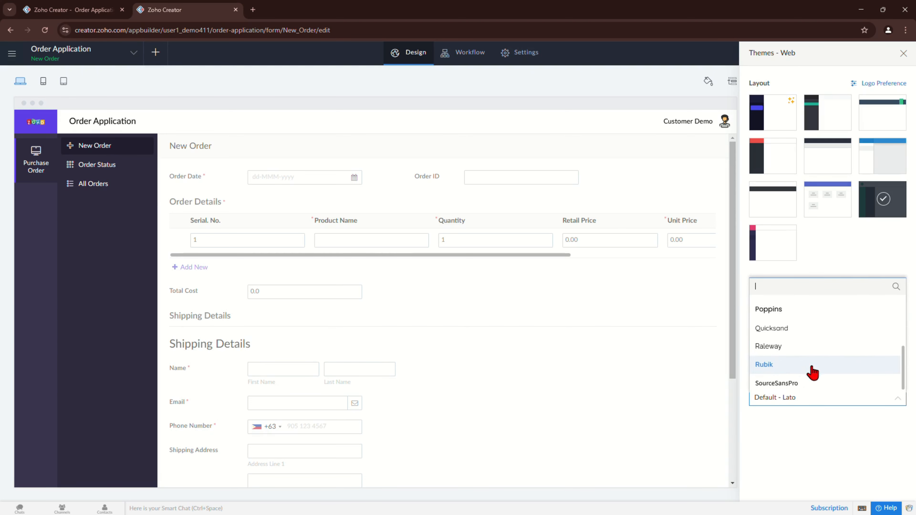
left_click(840, 439)
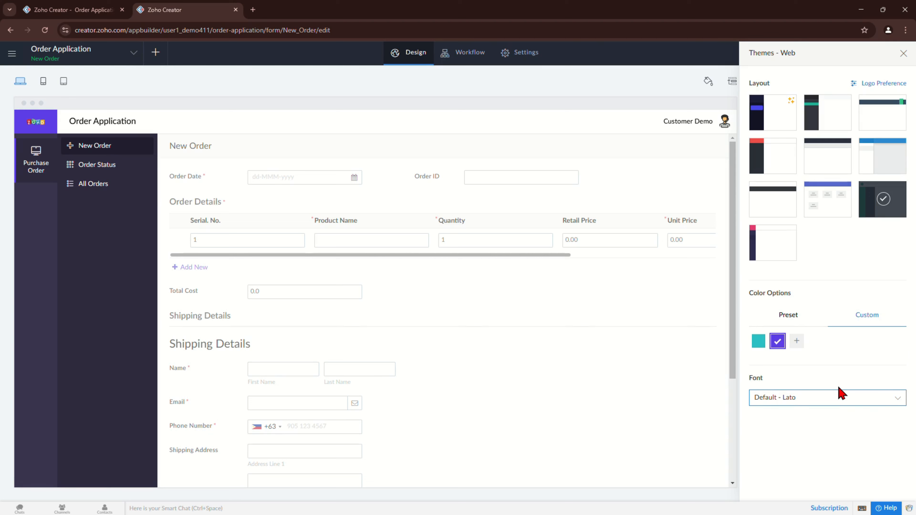
left_click(902, 54)
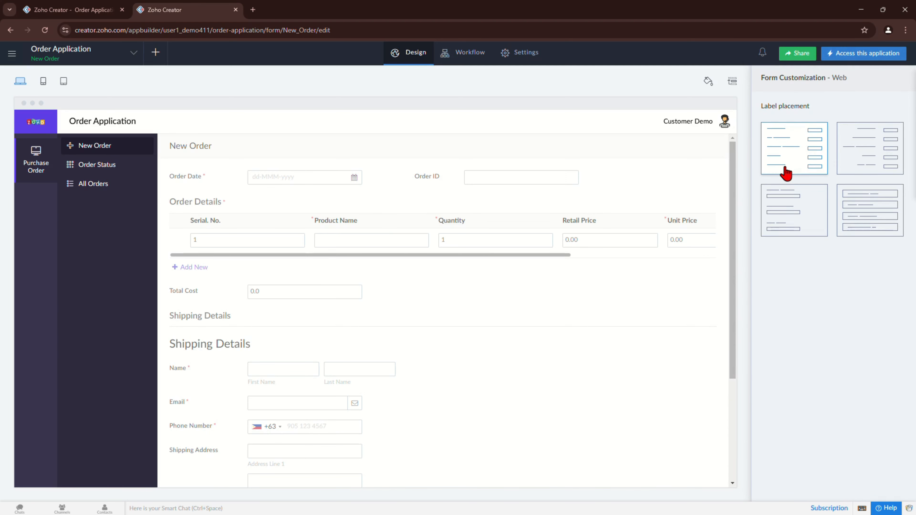
Step: Place the New Order form's labels inside the input boxes and check the reloaded live form
left_click(866, 227)
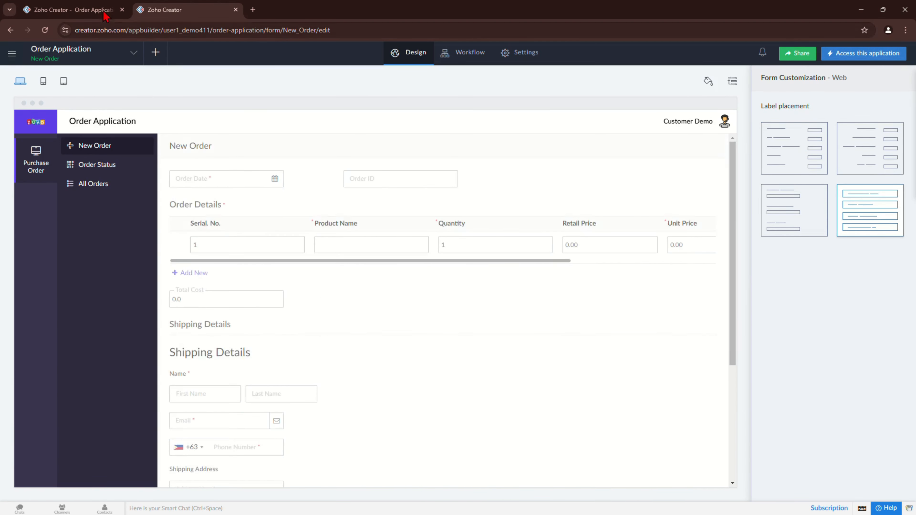
left_click(76, 10)
left_click(44, 30)
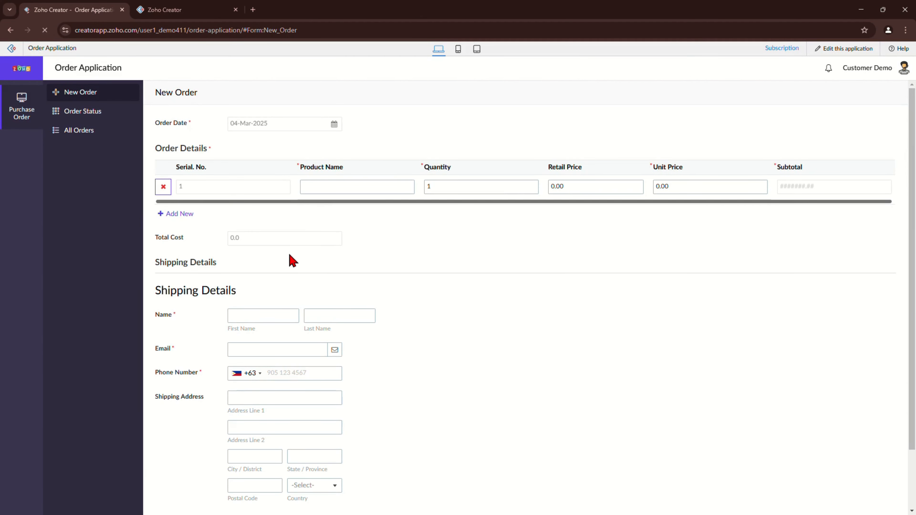
scroll(327, 338, "down", 3)
scroll(331, 352, "up", 3)
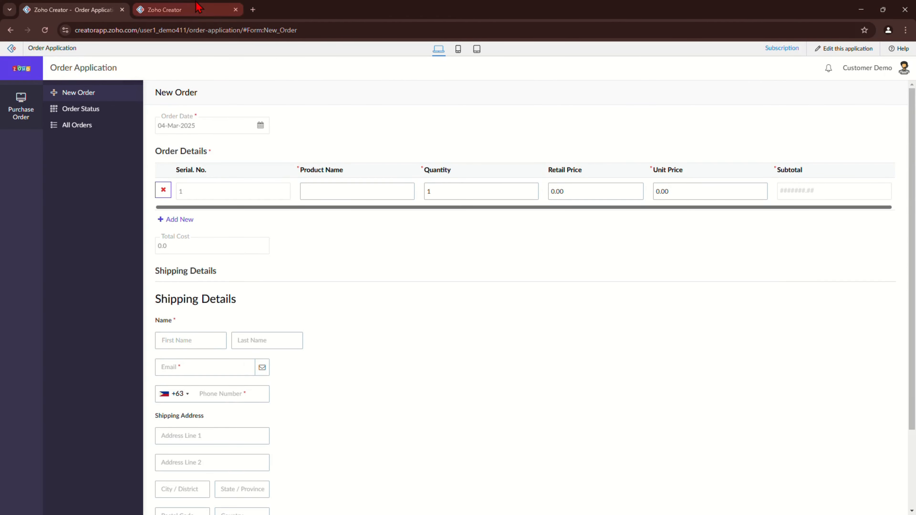
Step: Return to the builder and open the All Orders report for editing
left_click(170, 9)
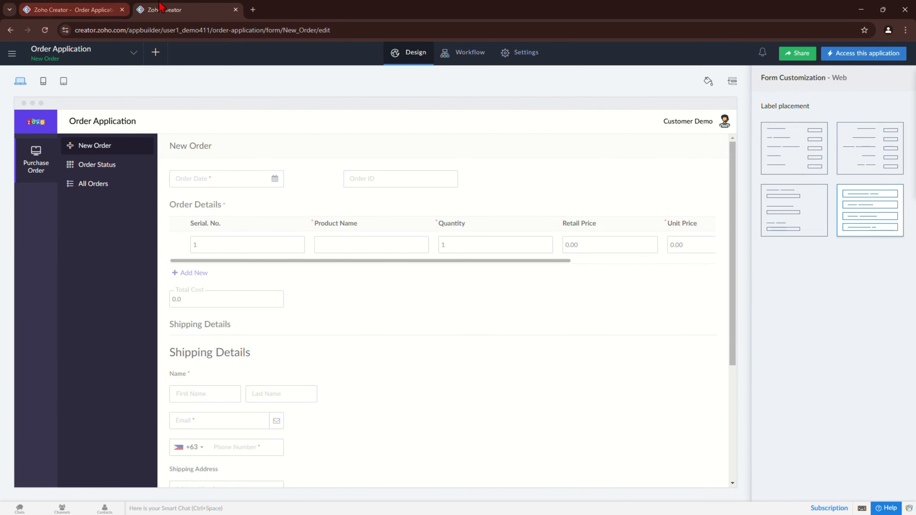
left_click(416, 55)
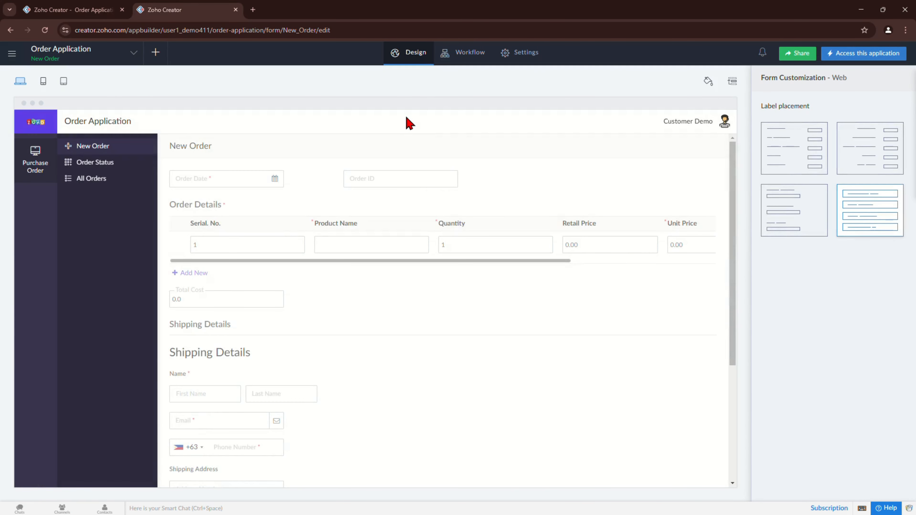
left_click(87, 179)
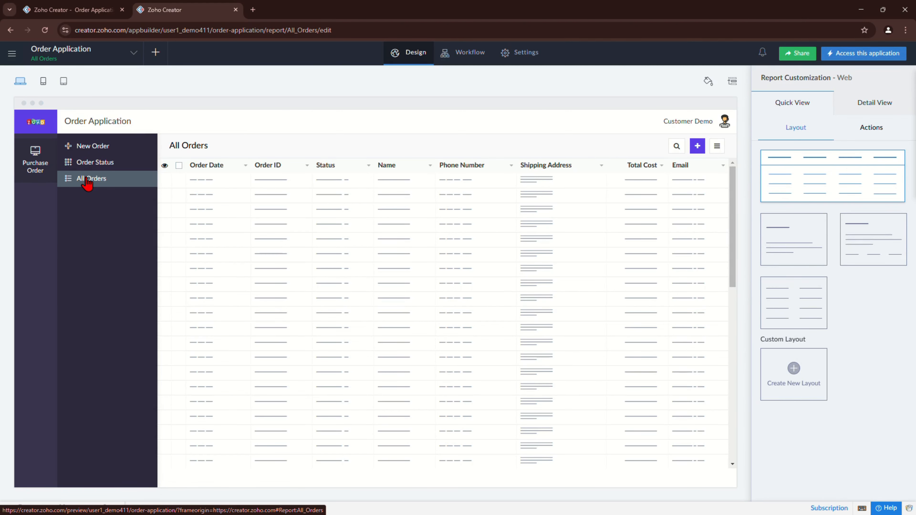
left_click(708, 81)
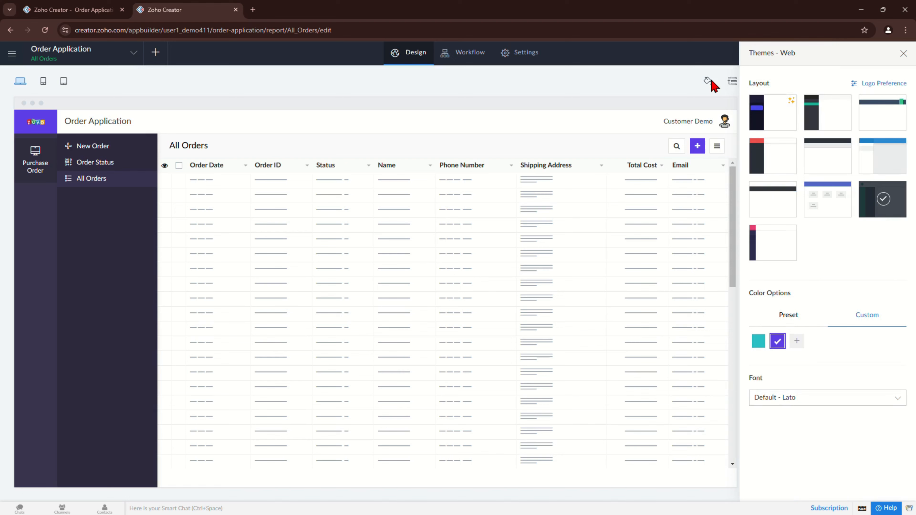
Step: Apply the first dark-sidebar layout and switch All Orders to its record detail view
left_click(773, 113)
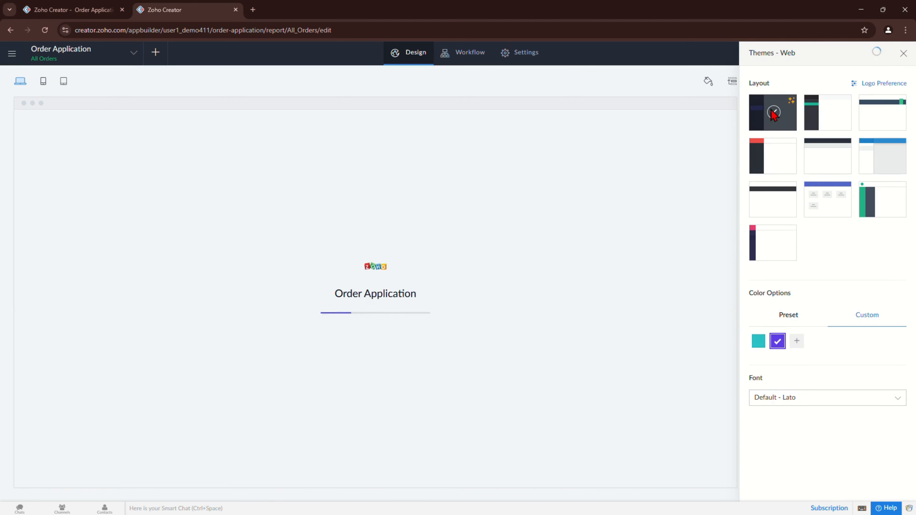
left_click(866, 105)
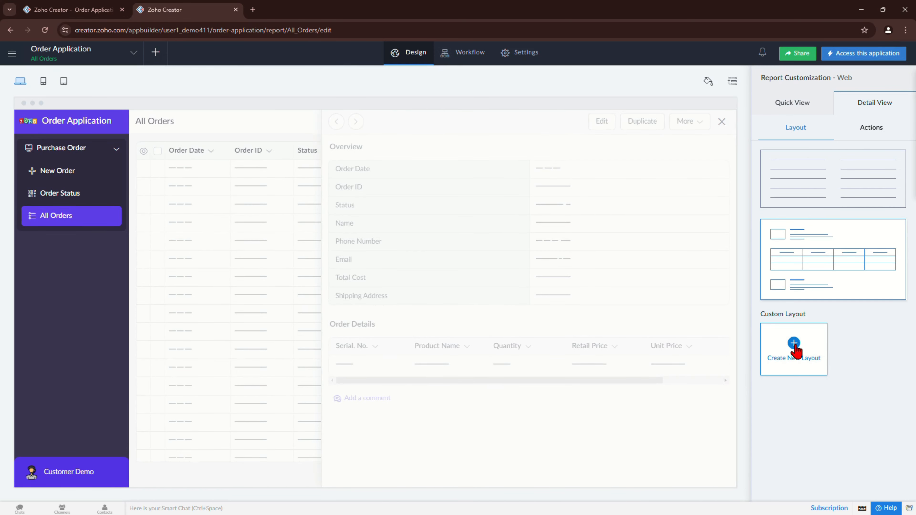
Step: Create a new custom detail layout from the teal transaction-card template
left_click(794, 347)
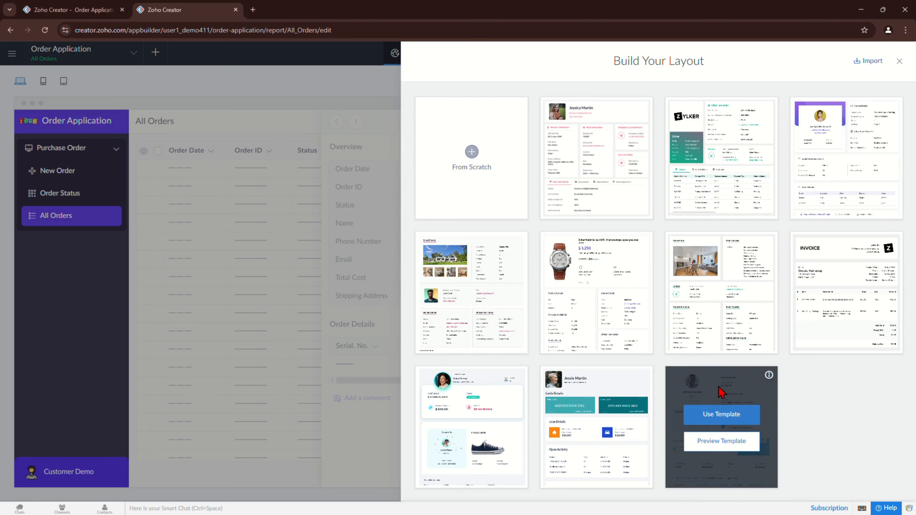
scroll(468, 260, "down", 1)
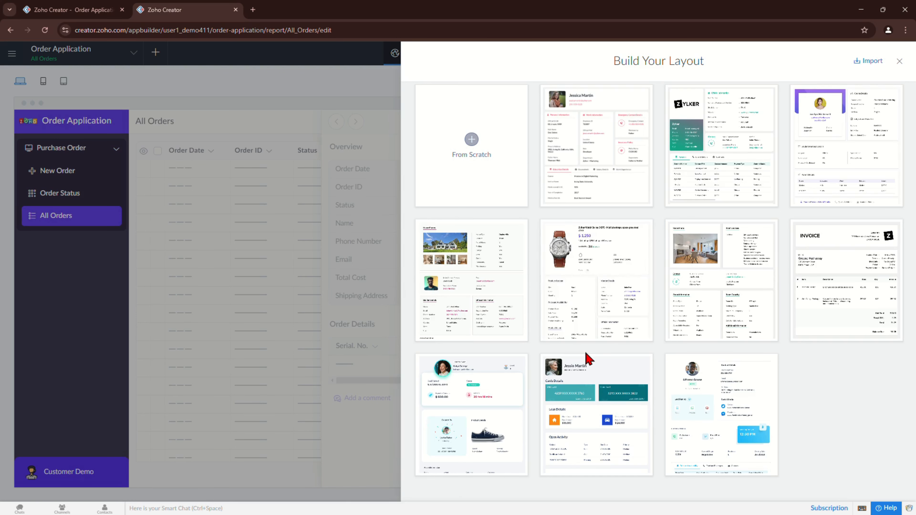
mouse_move(605, 420)
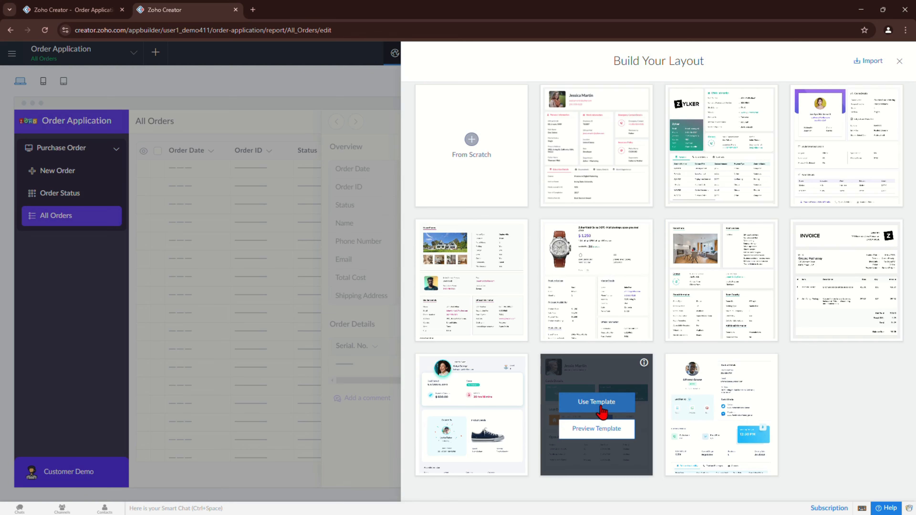
left_click(597, 402)
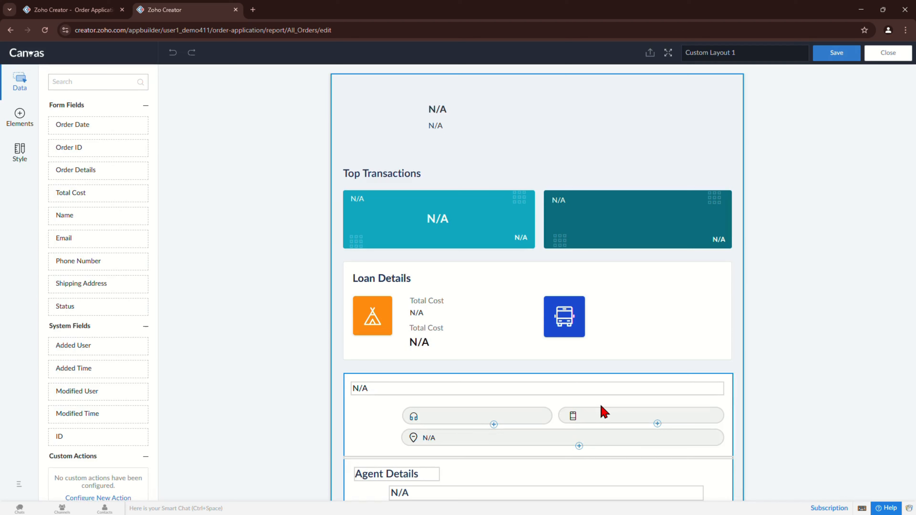
Step: Rename Custom Layout 1 to 'Order Form', save it, and reload the live app
left_click(754, 54)
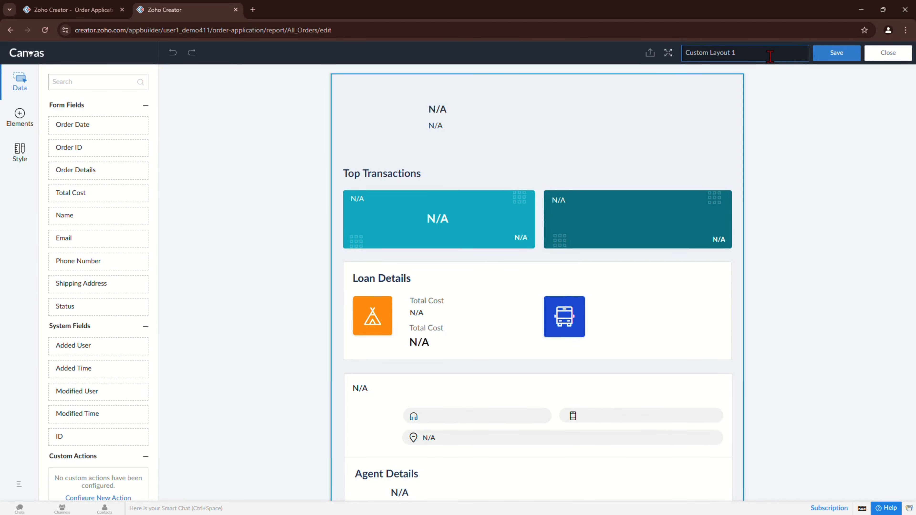
key("ctrl+a")
type("Order Form")
key("BackSpace")
type("m")
left_click(837, 52)
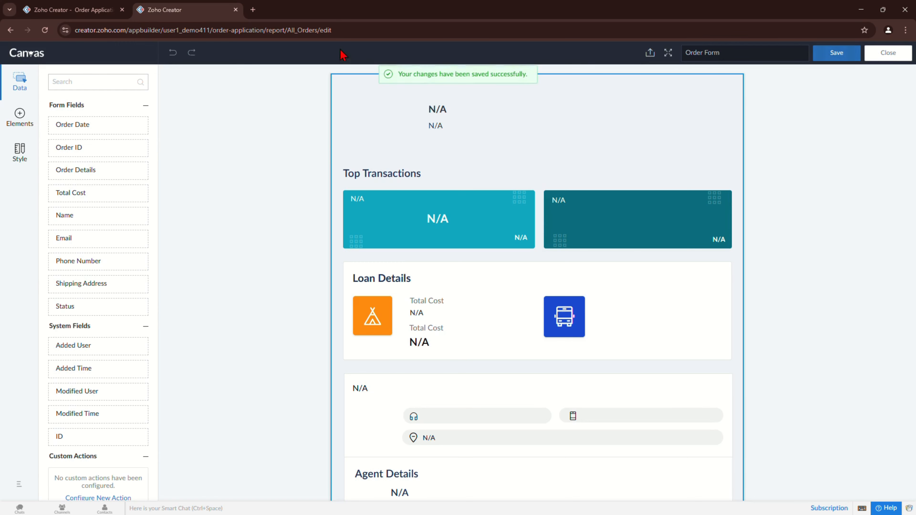
left_click(74, 10)
left_click(45, 30)
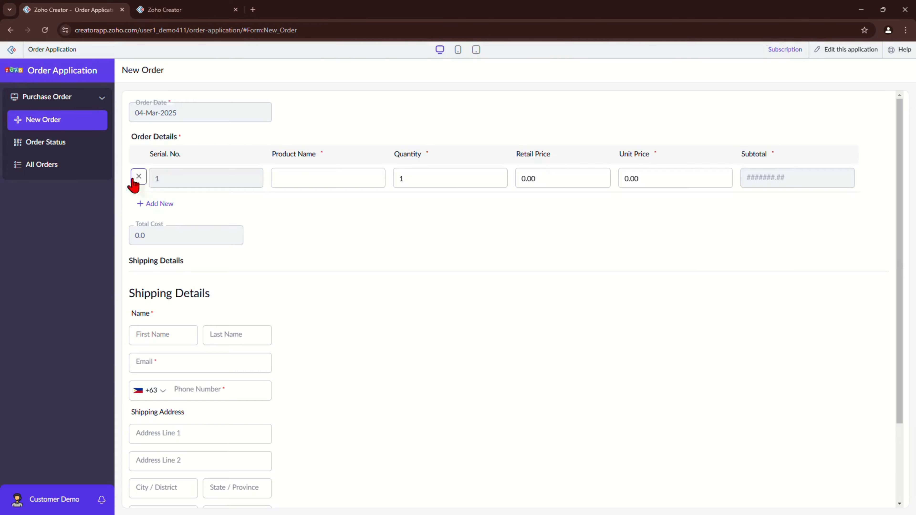
Step: Open the New Order form and enter 'burger' as the first line's product name
left_click(56, 166)
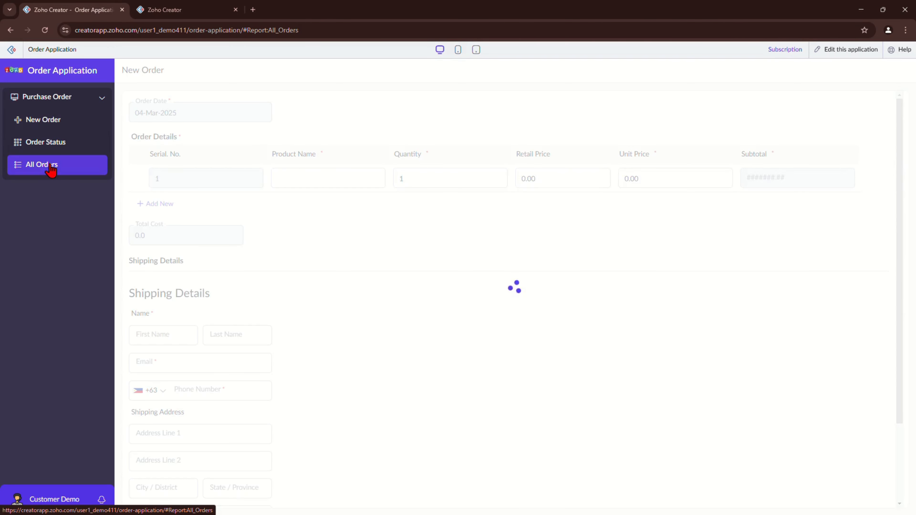
left_click(52, 126)
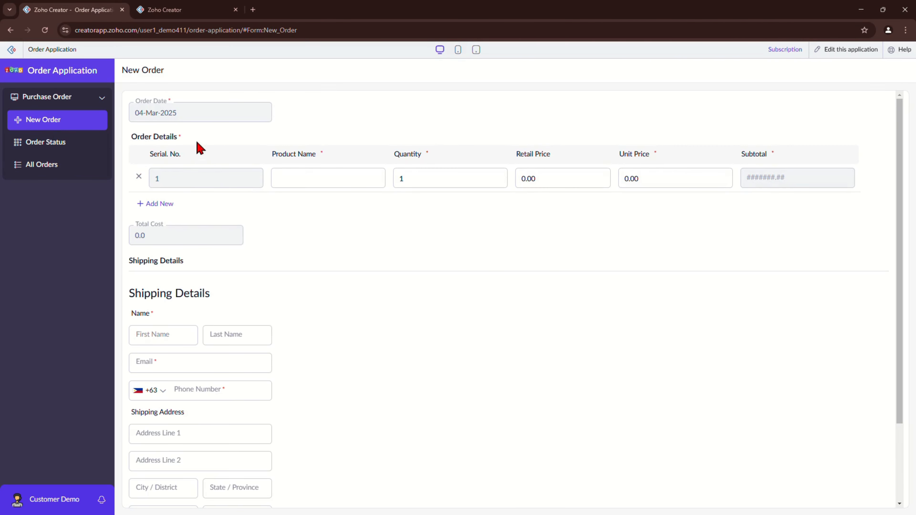
left_click(328, 179)
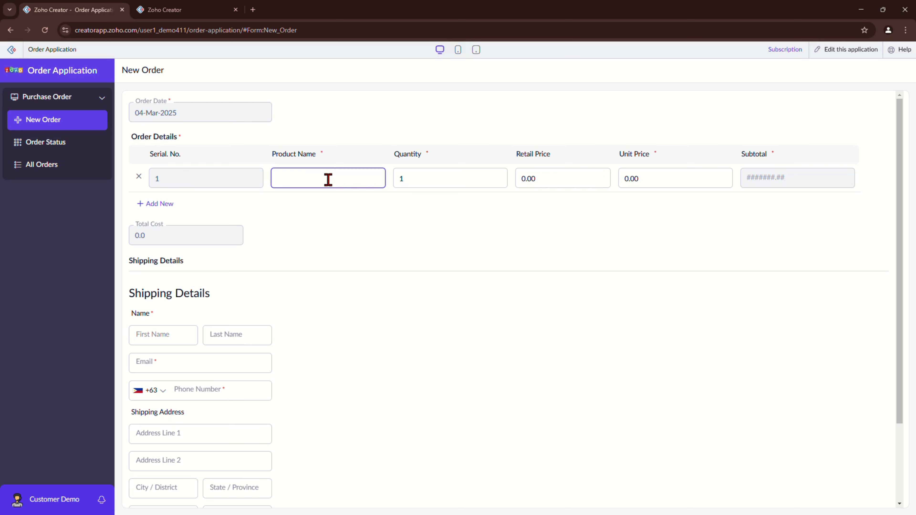
type("Product Name")
key("ctrl+a")
type("bu")
key("BackSpace")
type("urger")
left_click(464, 219)
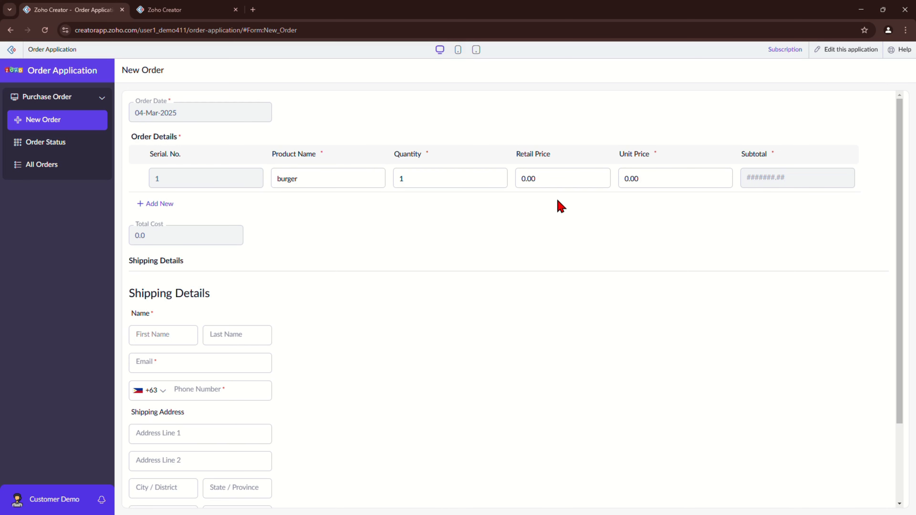
Step: Set the first line's retail price to 100
left_click(541, 180)
key("ctrl+a")
type("1")
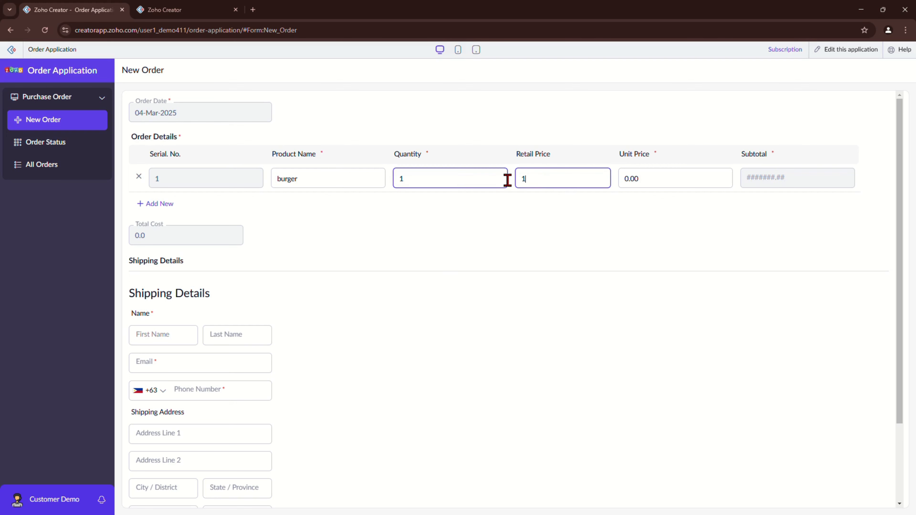
type("00")
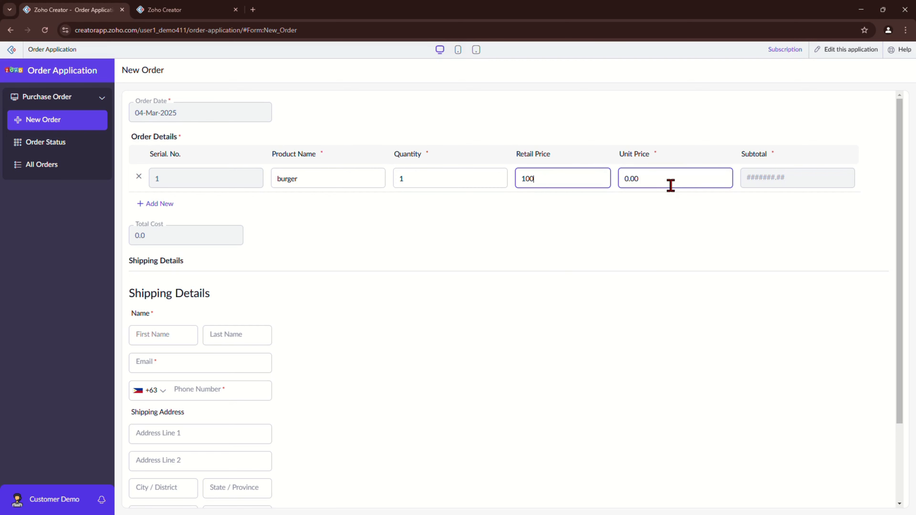
scroll(419, 323, "down", 3)
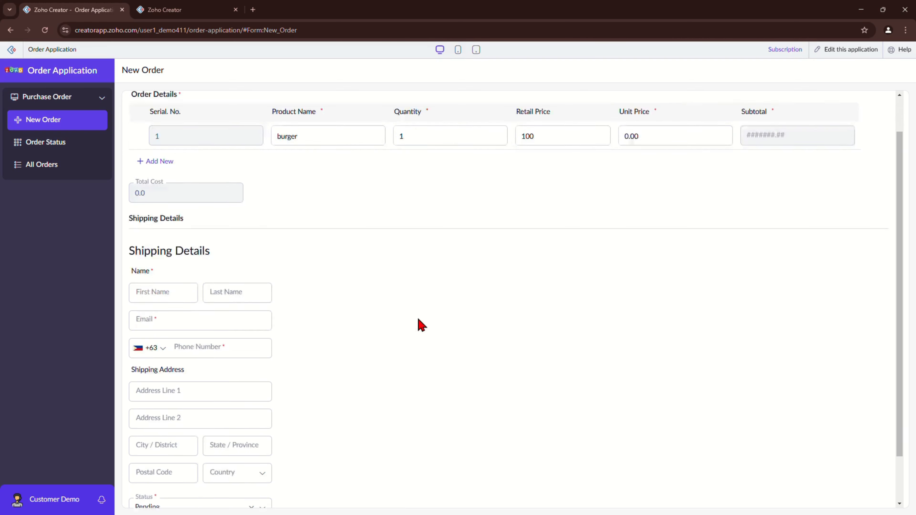
Step: After the invalid-entries warning, enter the customer's first and last name on the order
left_click(148, 493)
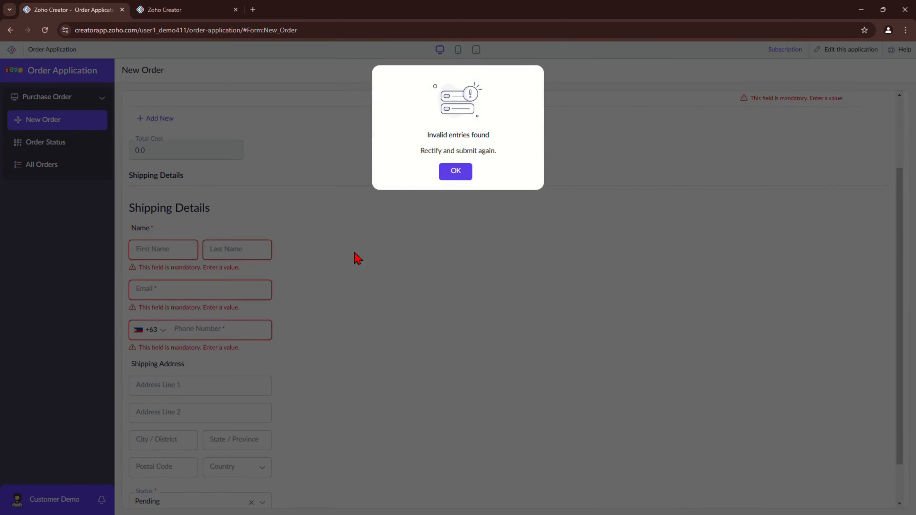
left_click(462, 179)
left_click(162, 255)
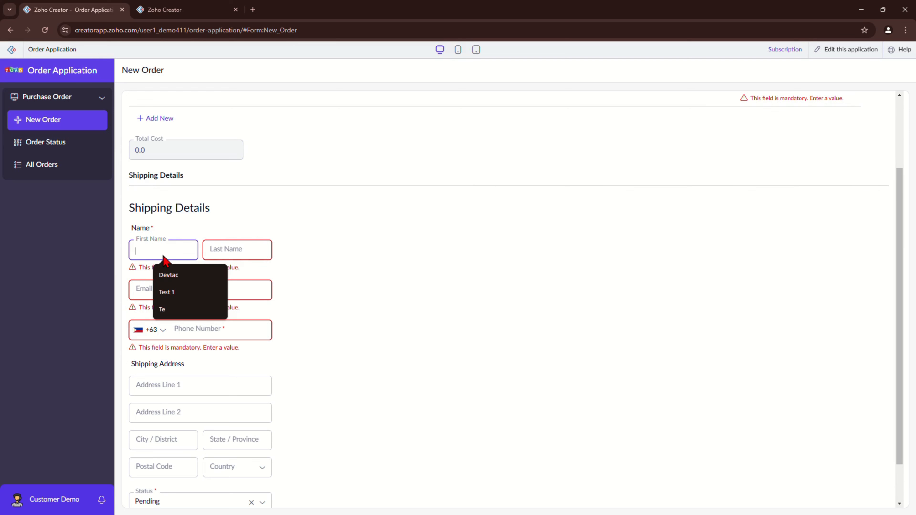
type("Jonatha")
double_click(163, 255)
type("John")
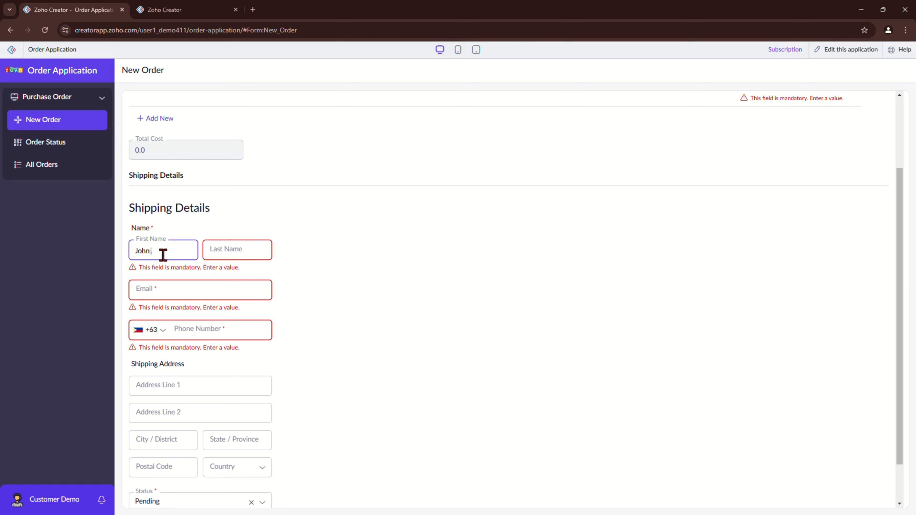
key("Tab")
type("Doe")
key("Tab")
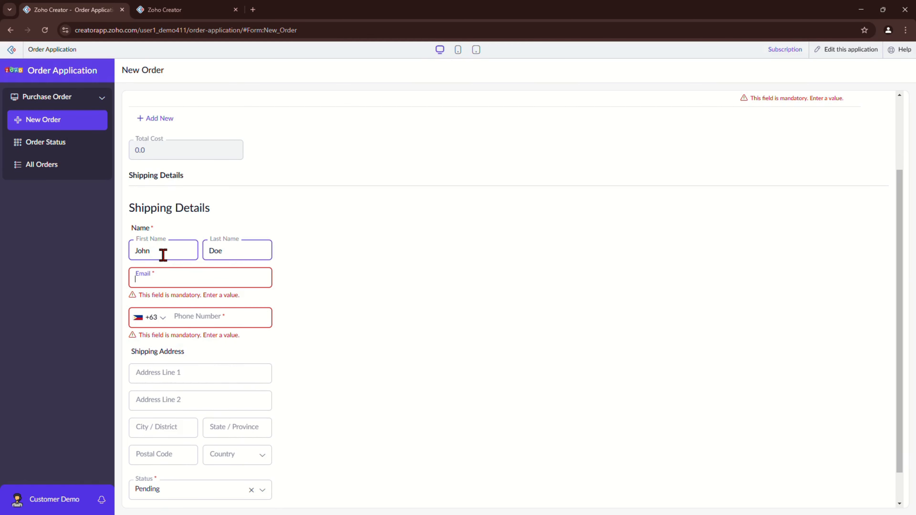
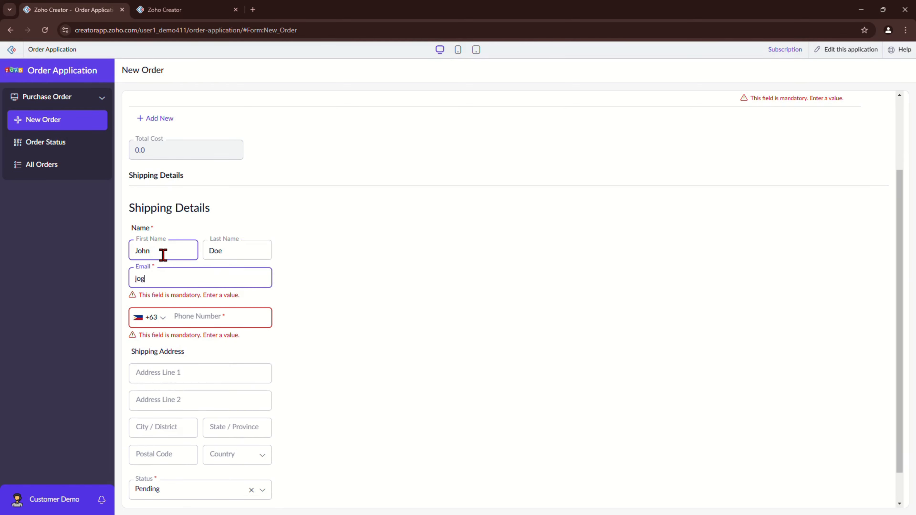
Step: Fill in the customer's email and phone number, then resubmit the order
key("Tab")
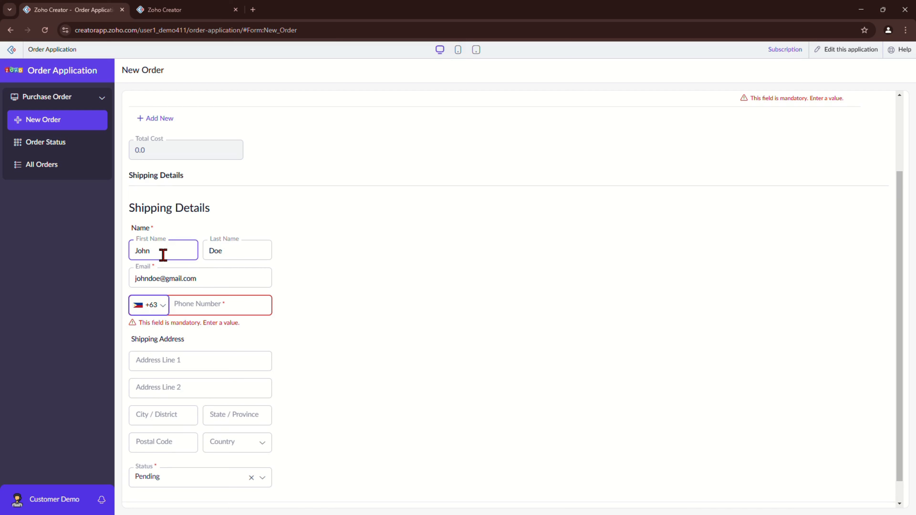
left_click(213, 305)
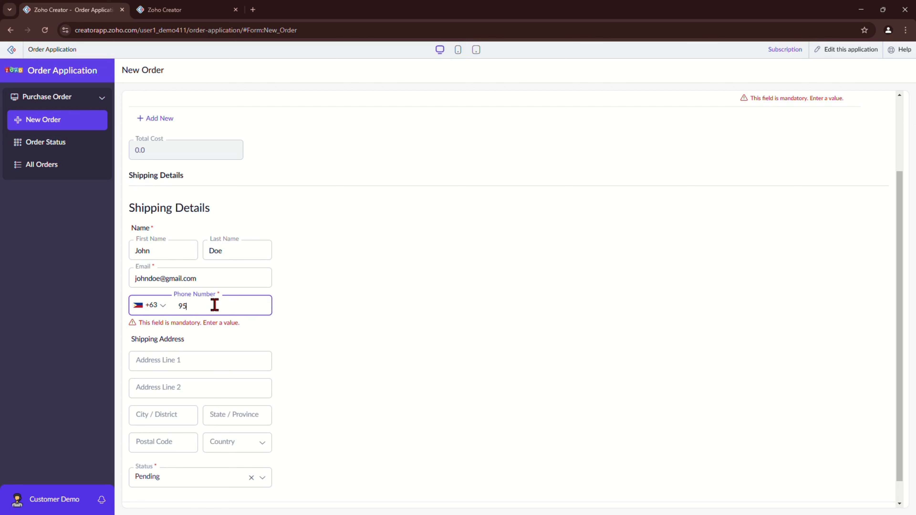
left_click(266, 347)
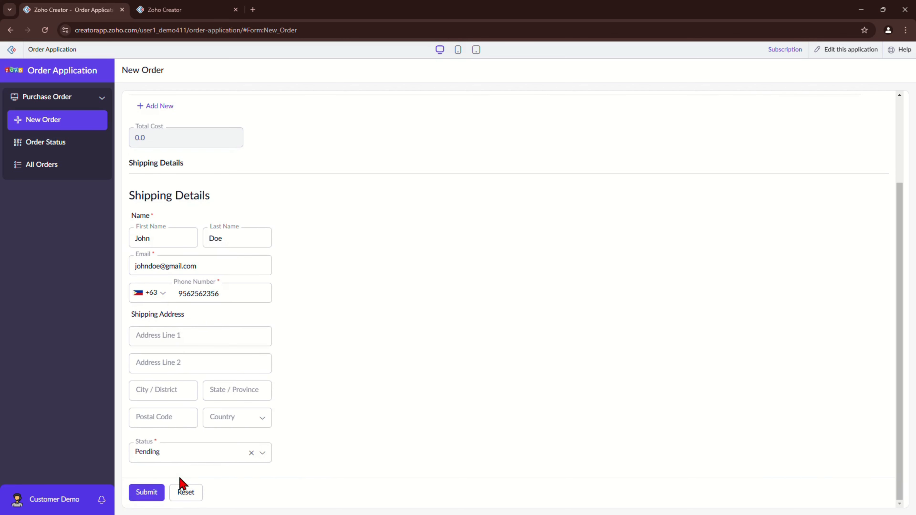
left_click(141, 492)
left_click(456, 169)
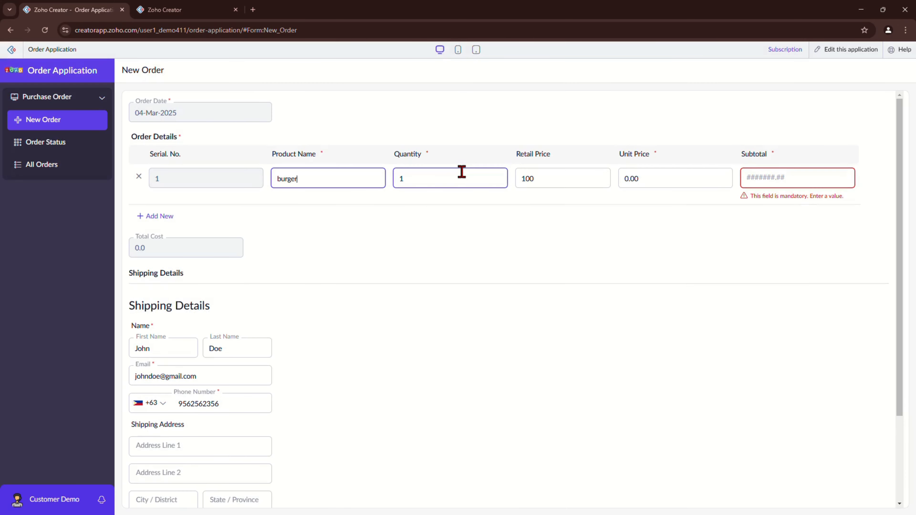
Step: Replace the burger's 0.00 unit price with 1000 so subtotal and total read 1000.00
left_click(789, 180)
left_click(632, 184)
left_click_drag(653, 178, 617, 184)
left_click(617, 184)
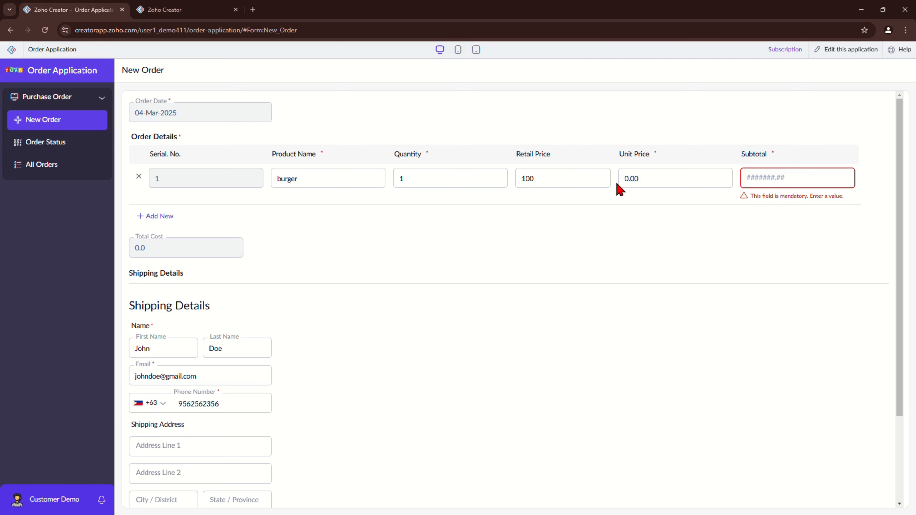
left_click_drag(616, 184, 639, 178)
type("1000")
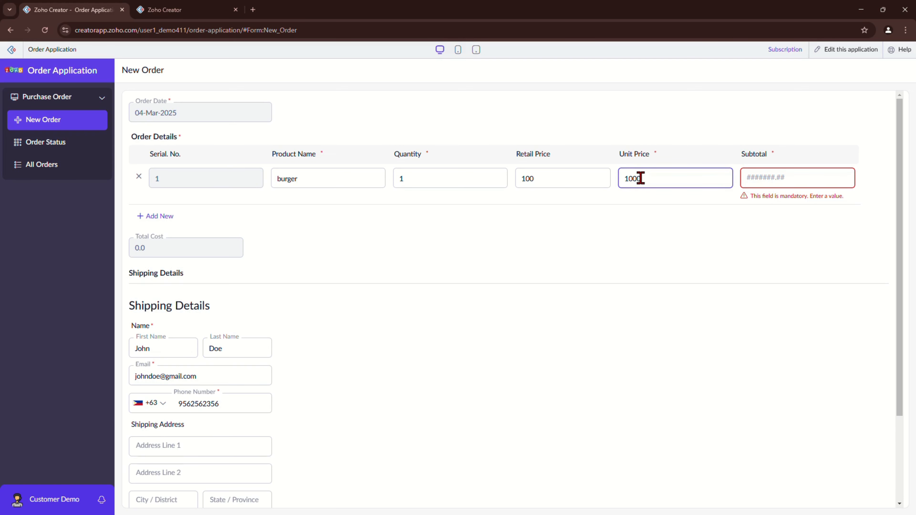
left_click(670, 255)
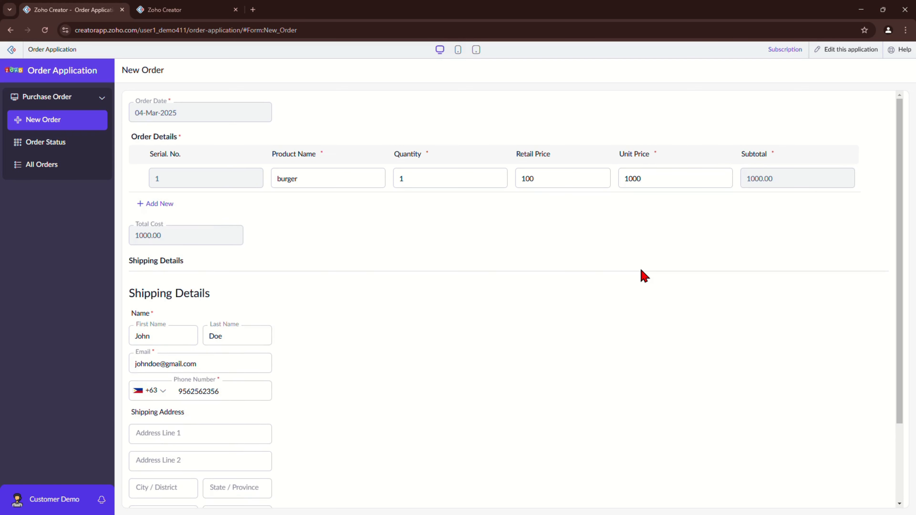
scroll(644, 276, "down", 3)
Step: Submit the burger order and review its full details in the All Orders report
left_click(148, 496)
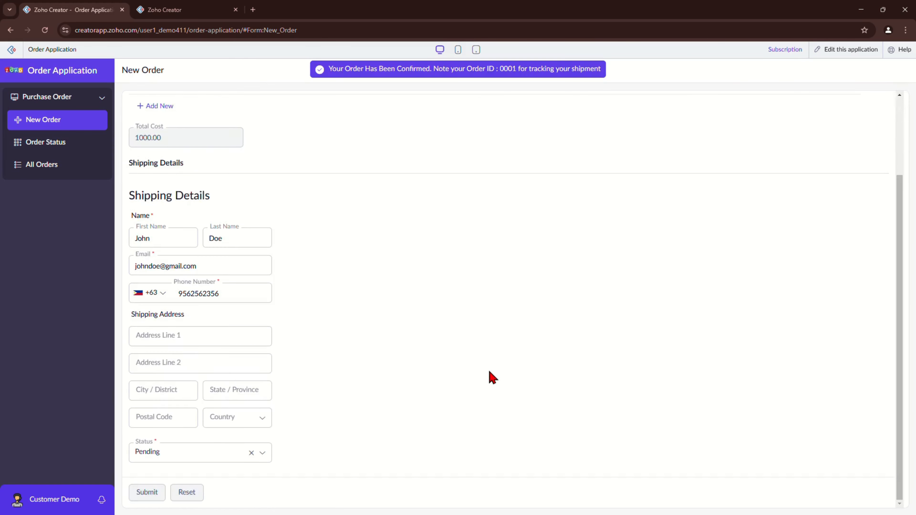
left_click(35, 175)
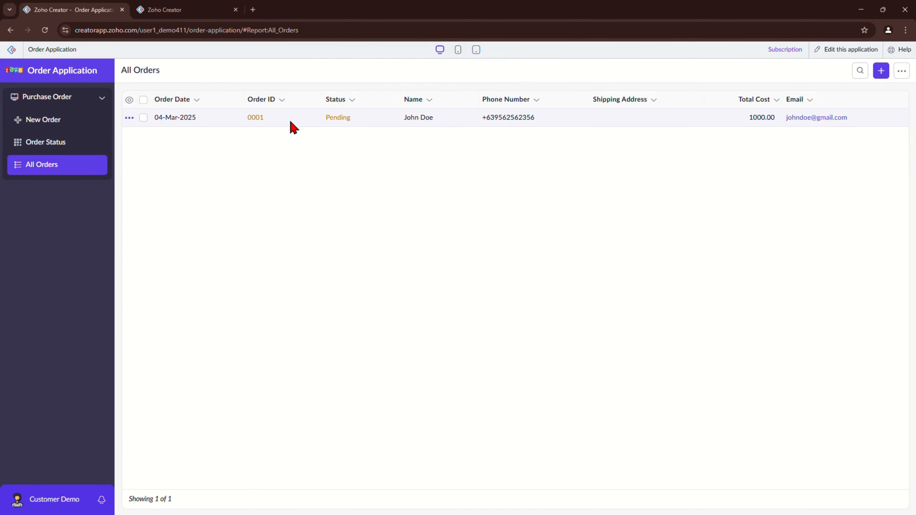
left_click(291, 121)
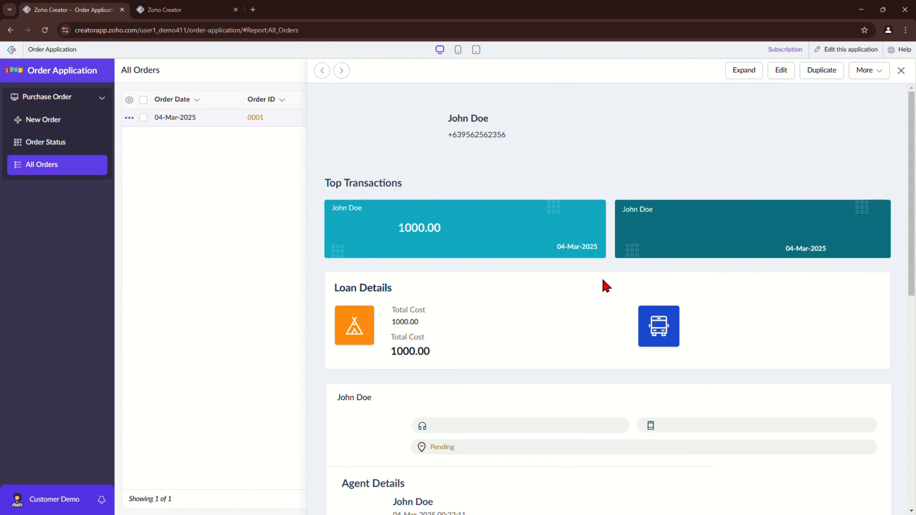
scroll(602, 286, "down", 10)
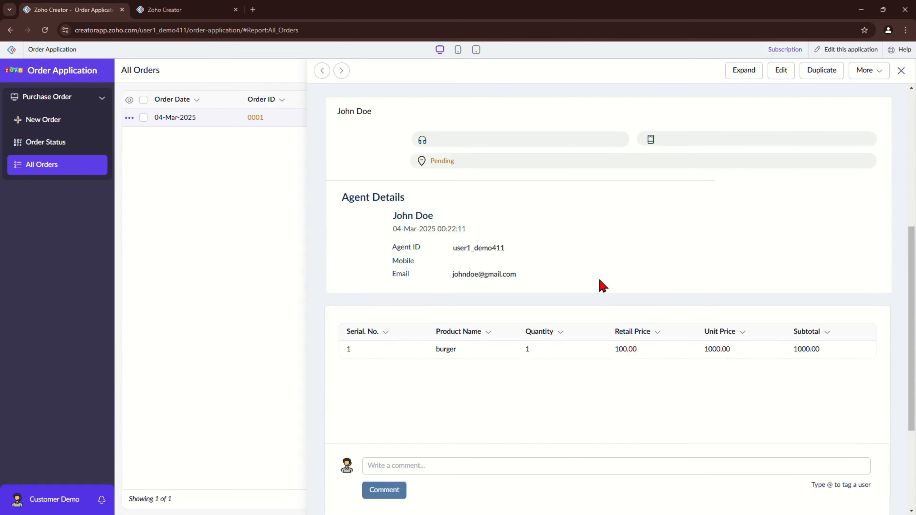
scroll(603, 286, "up", 1)
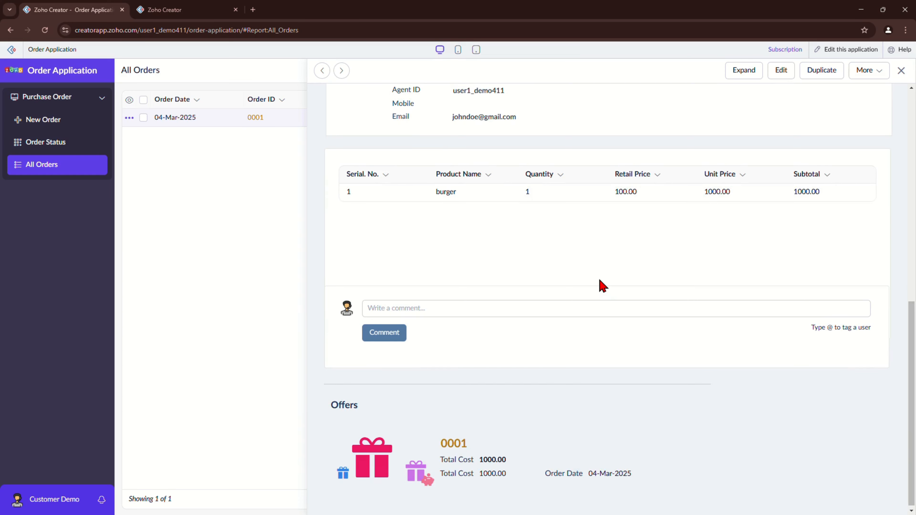
scroll(602, 286, "up", 10)
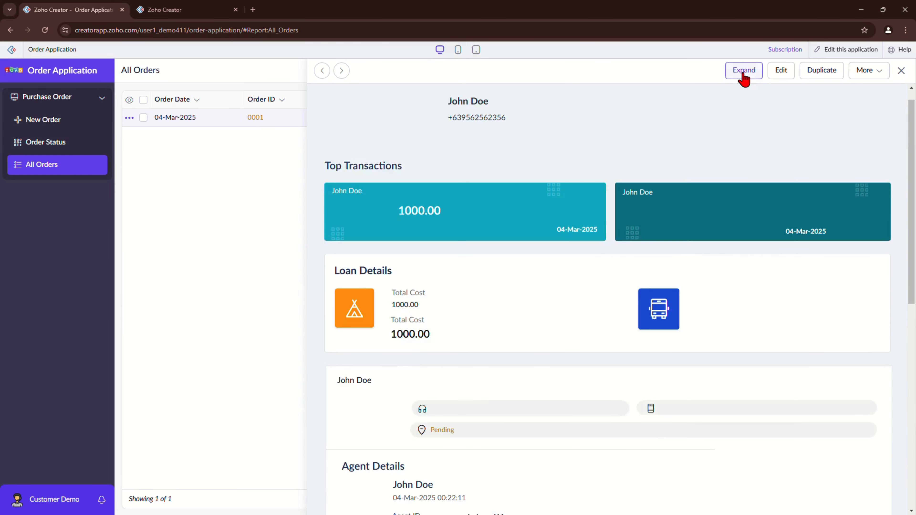
left_click(743, 70)
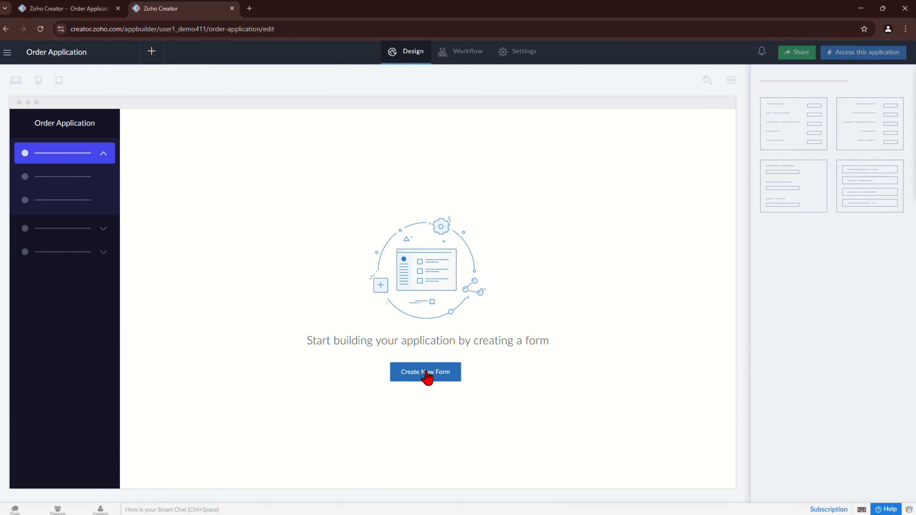
Step: Create a blank form from scratch named 'Order'
left_click(426, 374)
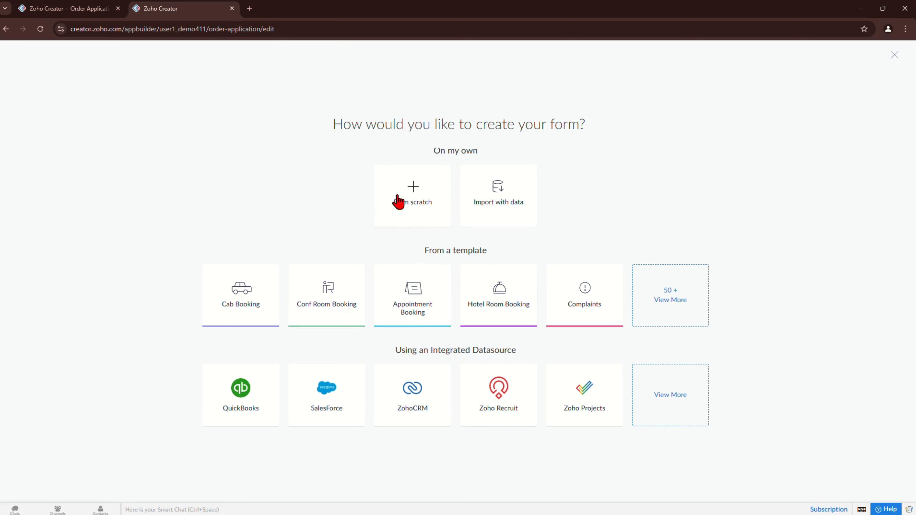
left_click(410, 198)
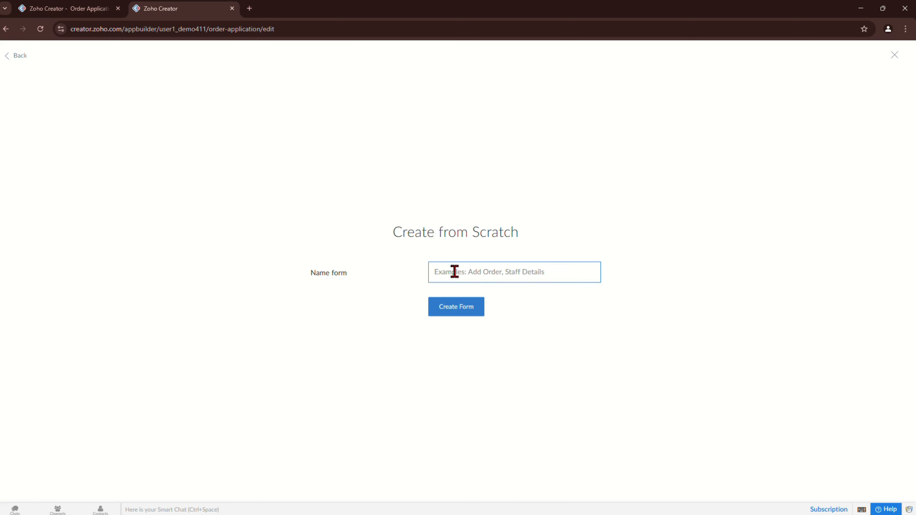
left_click(454, 281)
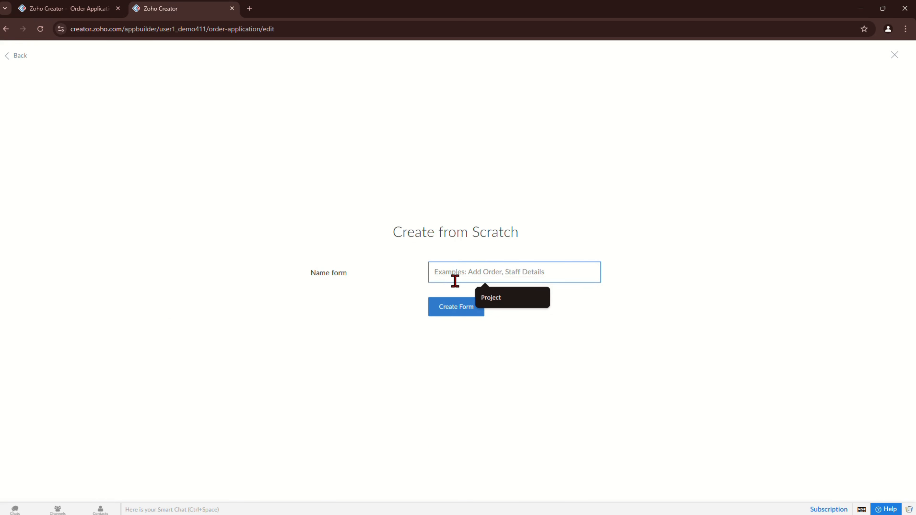
type("Order")
left_click(461, 308)
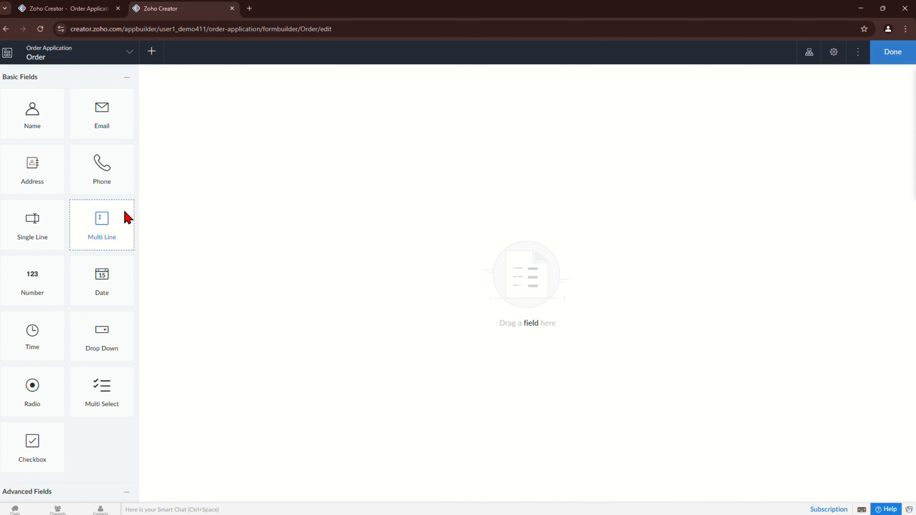
Step: Add Email, Phone and Name fields to the Order form and finish editing it
left_click_drag(102, 115, 204, 109)
left_click_drag(101, 181, 220, 133)
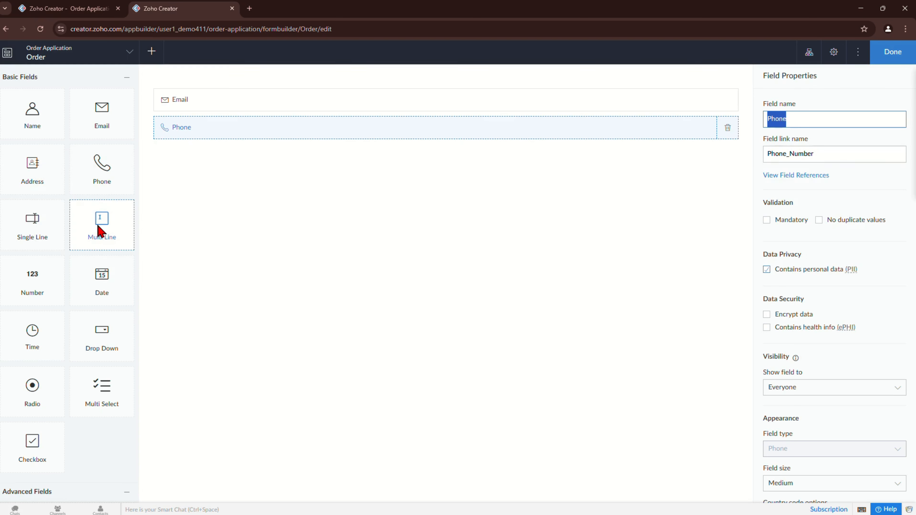
left_click_drag(34, 116, 227, 101)
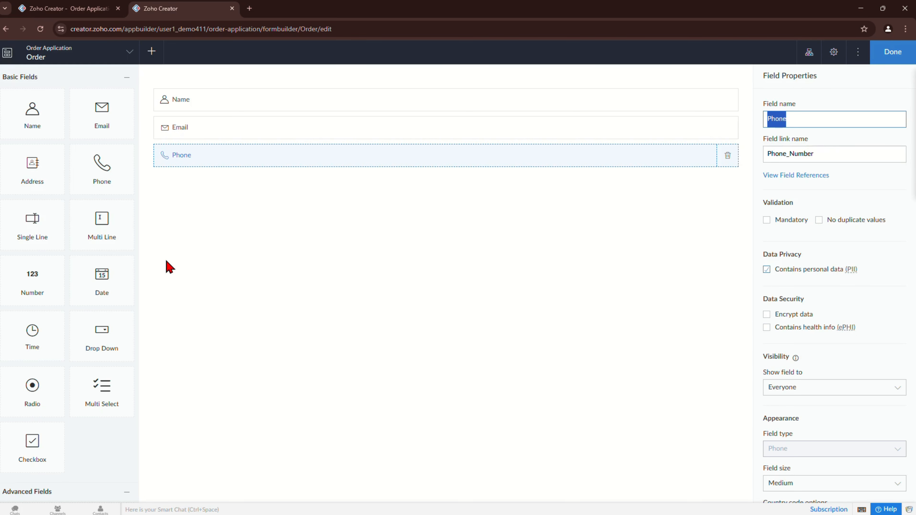
left_click(894, 61)
Step: Reload the live app, view the Order form under Orders, then go to the builder's Workflow page
left_click(41, 11)
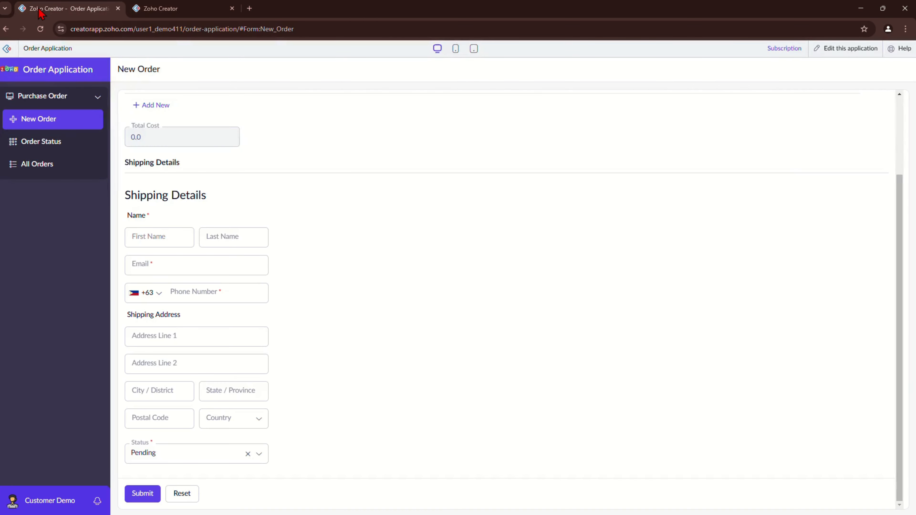
left_click(41, 29)
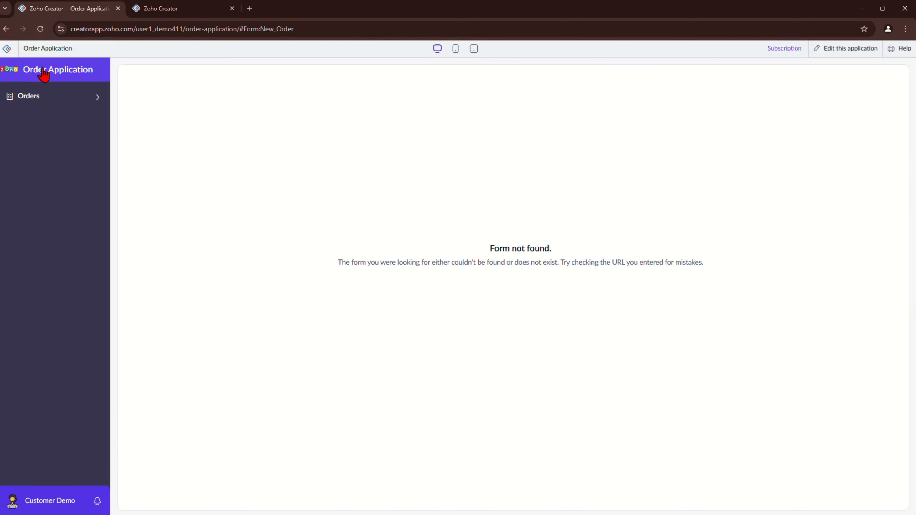
left_click(38, 96)
left_click(45, 121)
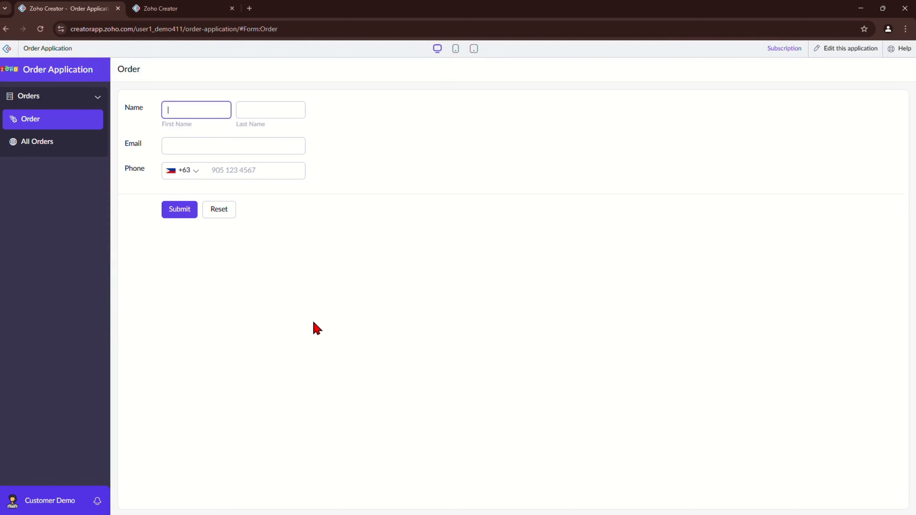
left_click(427, 209)
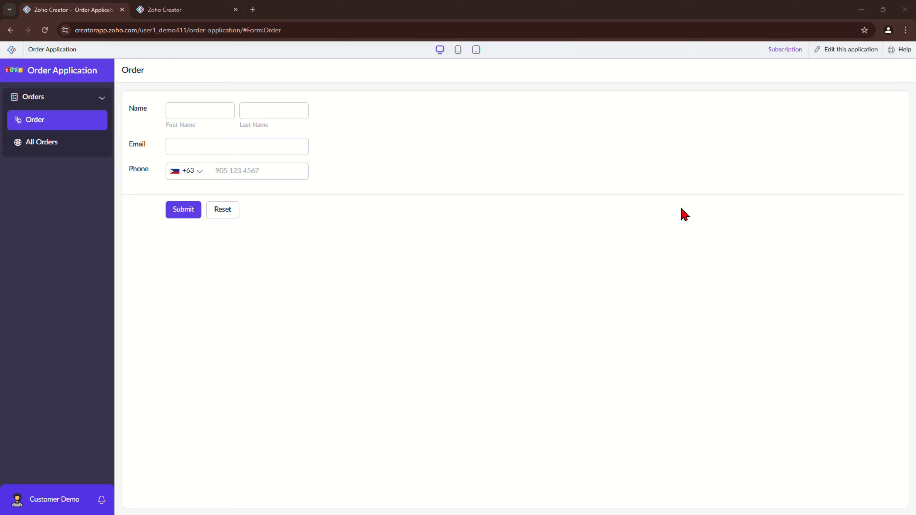
left_click(168, 10)
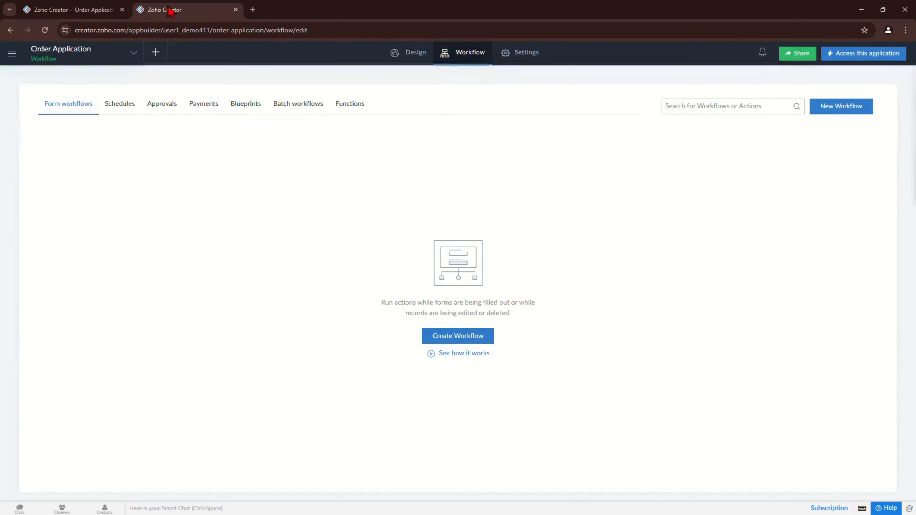
Step: Create a 'Show and Hide Email' field-rules workflow triggered when records are created or edited
left_click(457, 336)
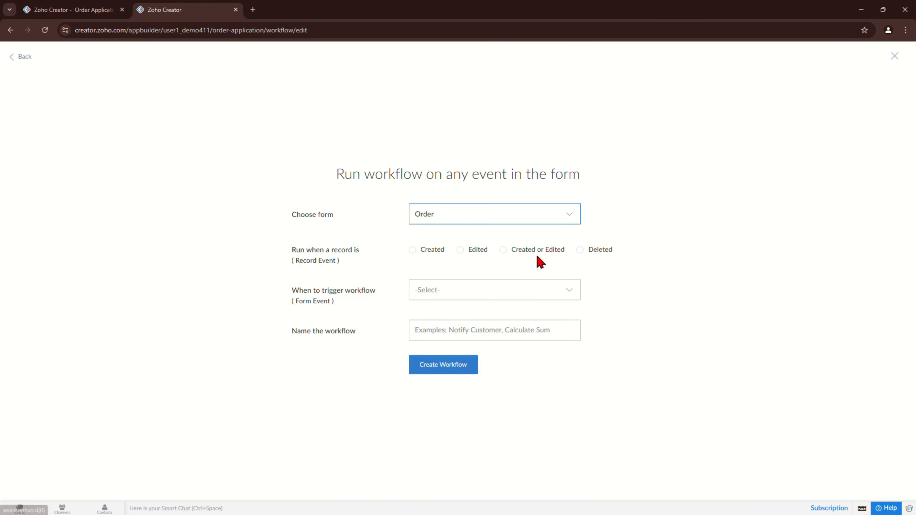
left_click(515, 254)
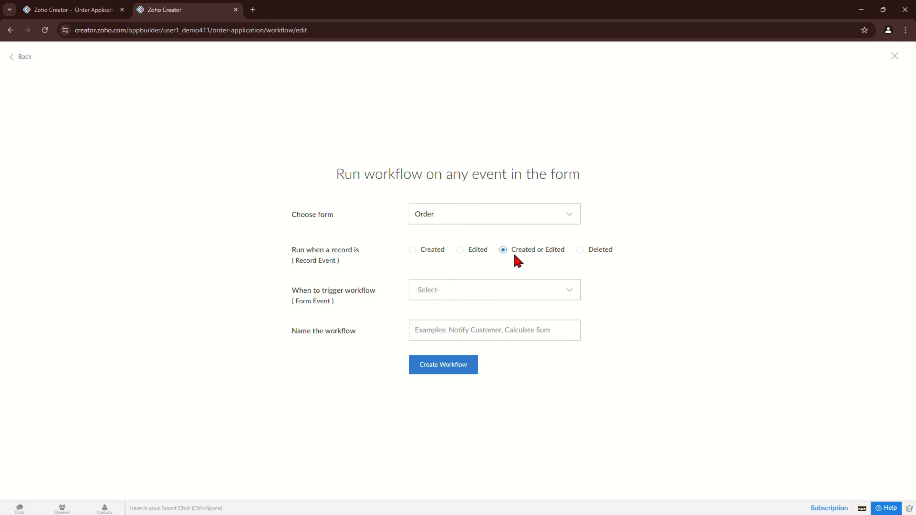
left_click(483, 292)
left_click(467, 328)
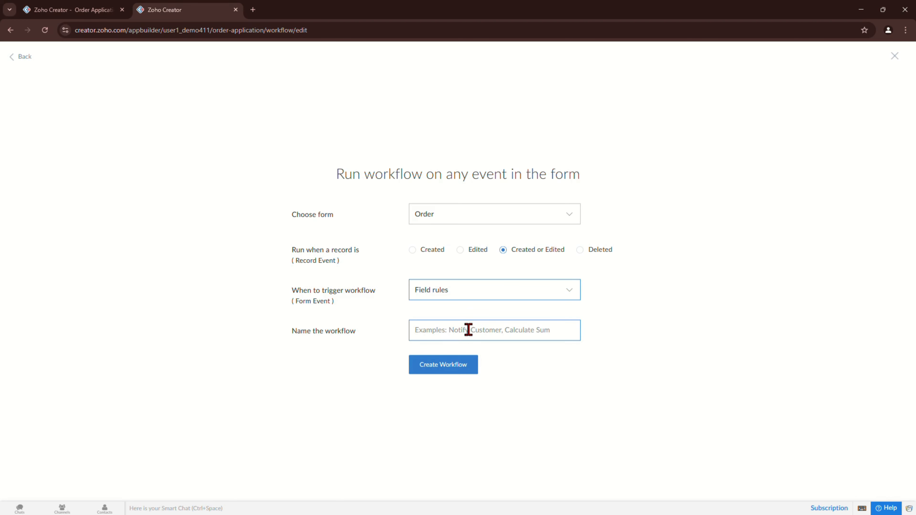
left_click(465, 295)
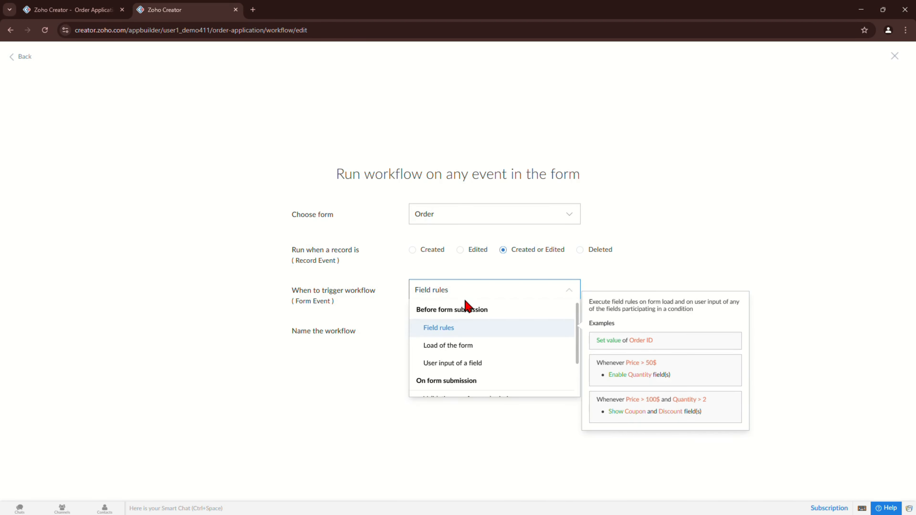
left_click(468, 329)
left_click(468, 331)
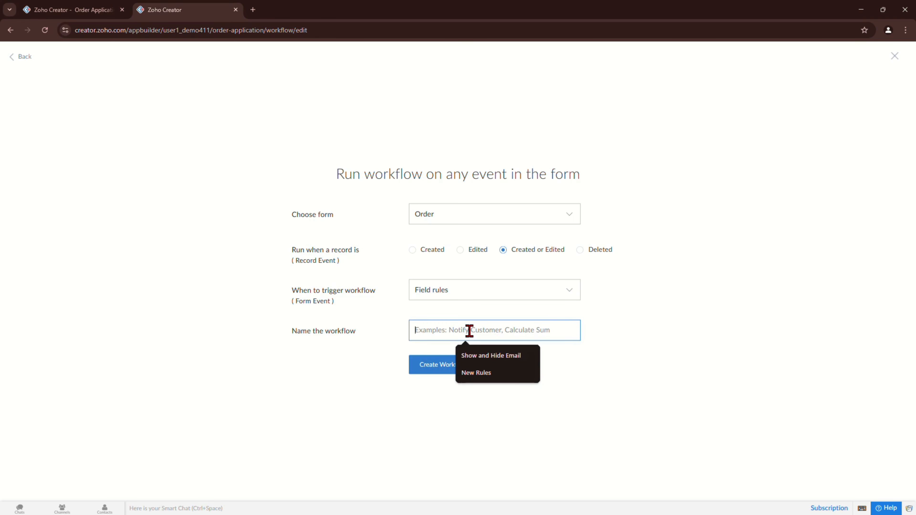
left_click(493, 356)
left_click(455, 365)
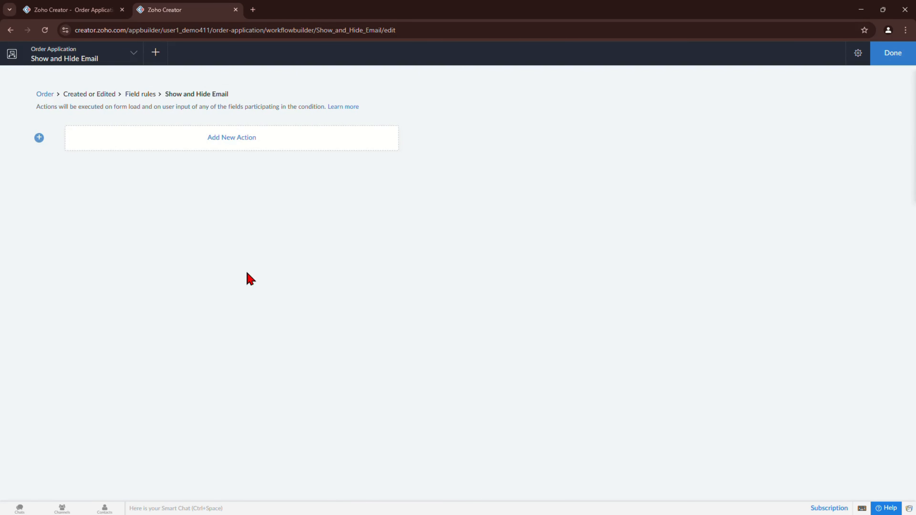
Step: Check the Order form's Email field, then add a workflow action conditioned on First Name is null
left_click(68, 10)
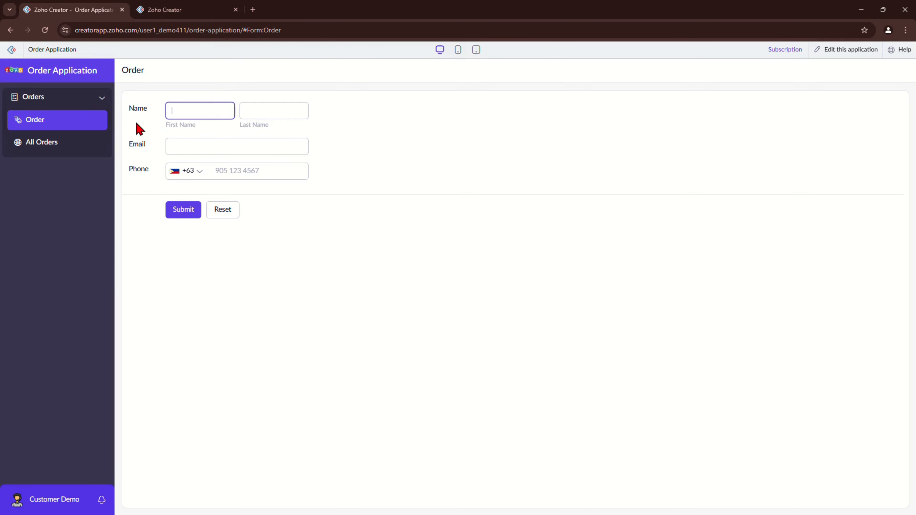
double_click(137, 144)
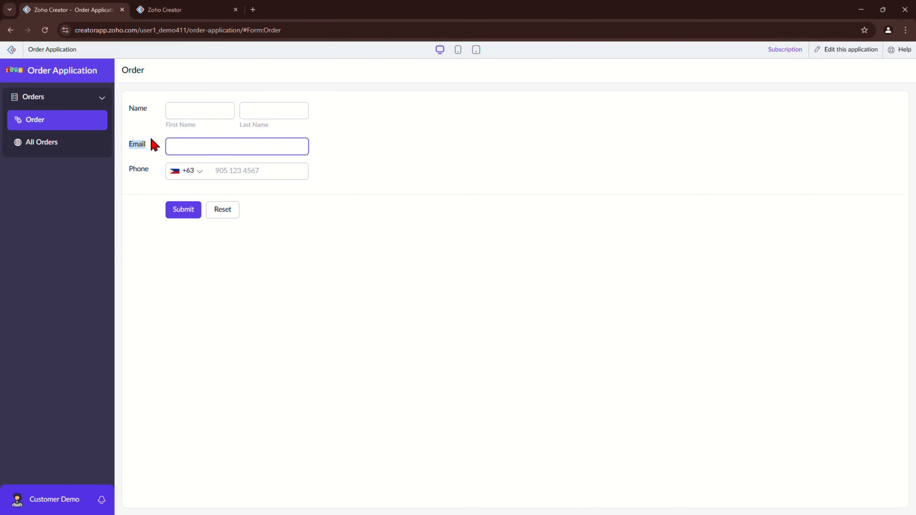
left_click(175, 10)
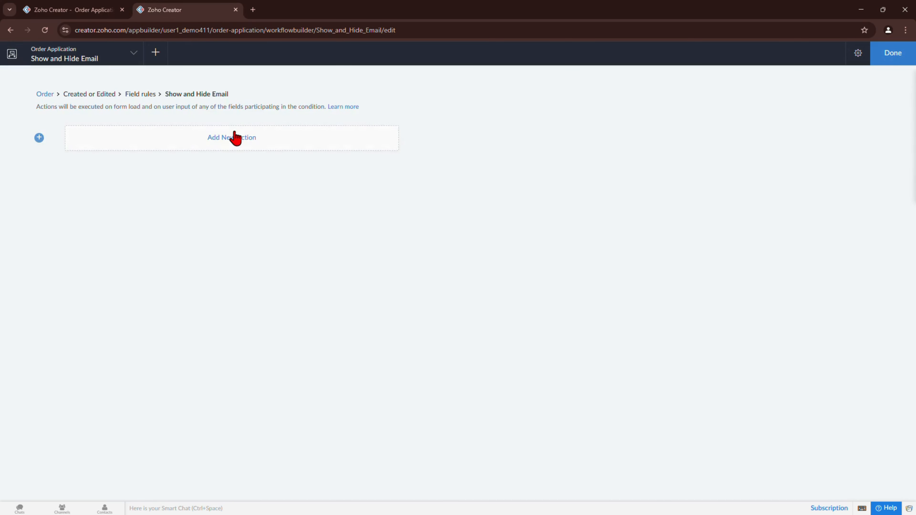
left_click(230, 141)
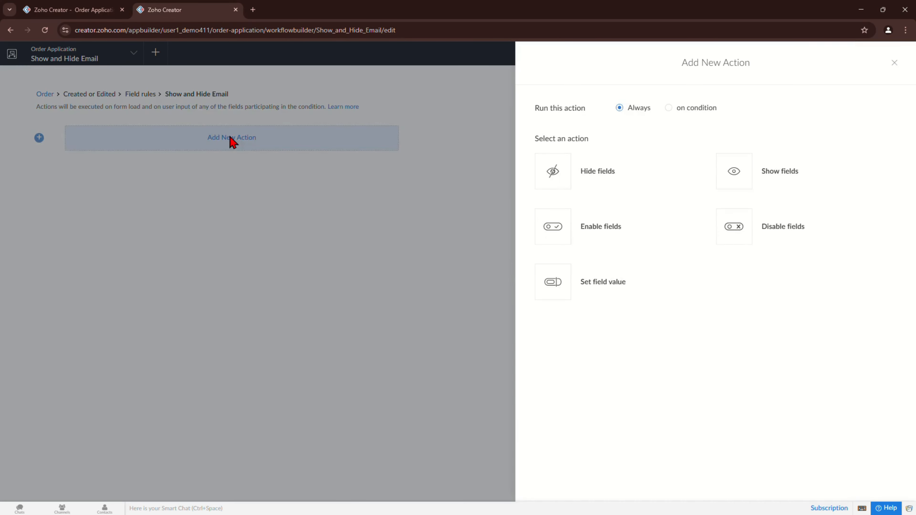
left_click(668, 107)
left_click(567, 154)
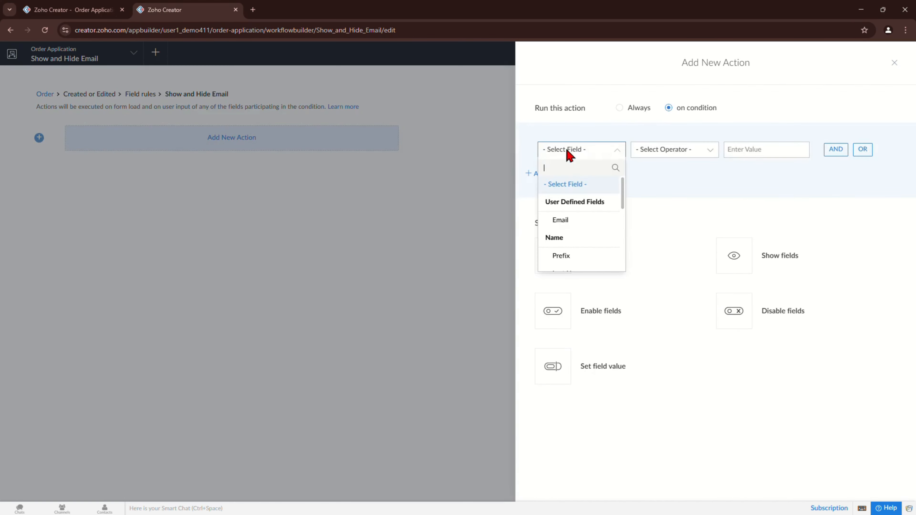
scroll(587, 234, "down", 3)
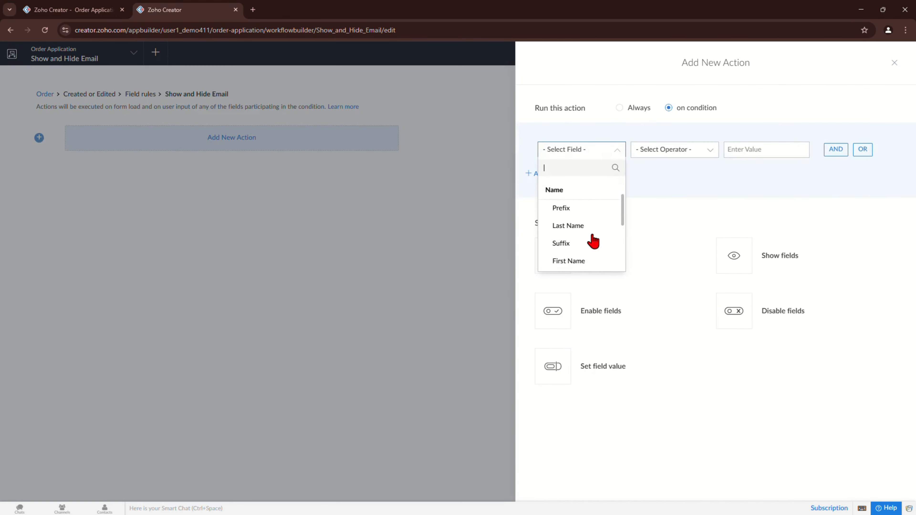
left_click(577, 262)
left_click(648, 203)
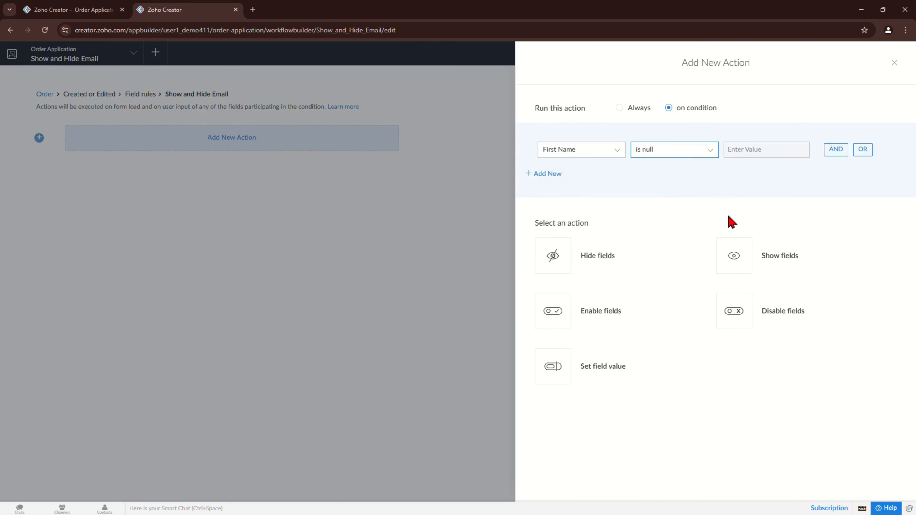
Step: Make the action hide the Email field, save it, and reload the live Order form
left_click(594, 263)
left_click(691, 122)
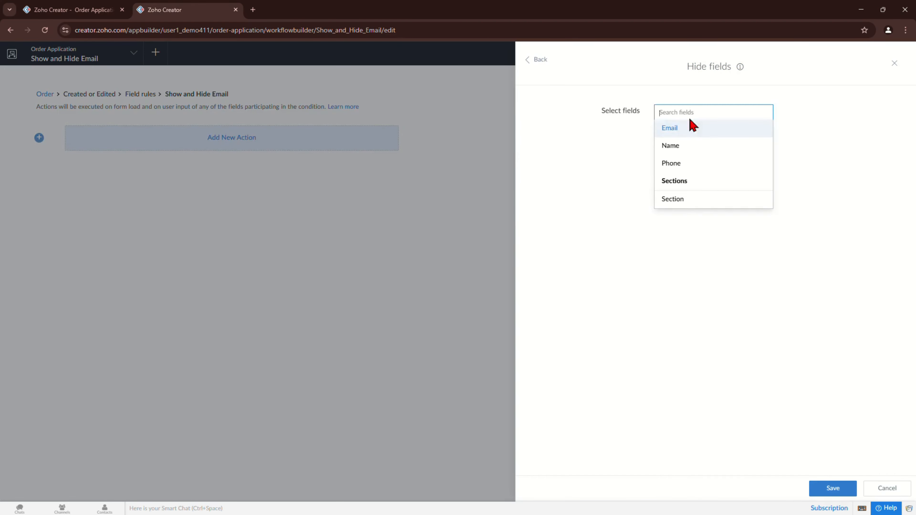
left_click(687, 128)
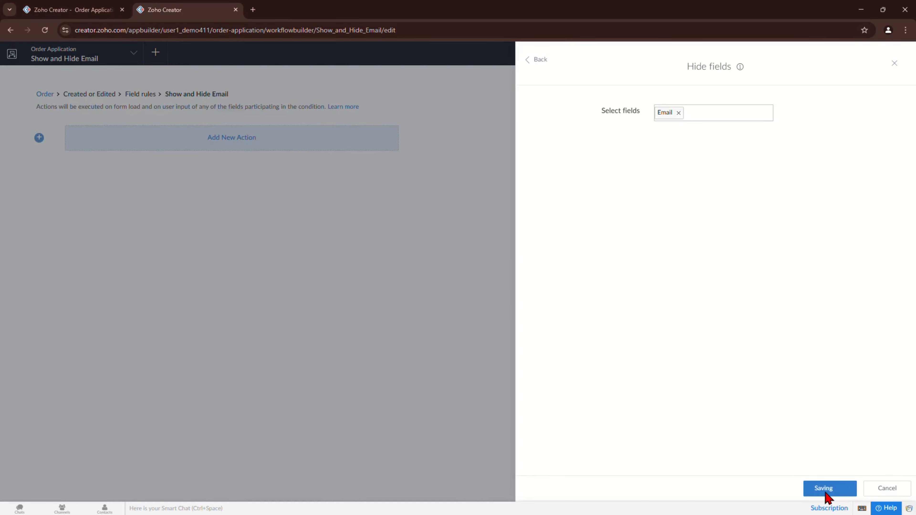
left_click(826, 492)
left_click(70, 11)
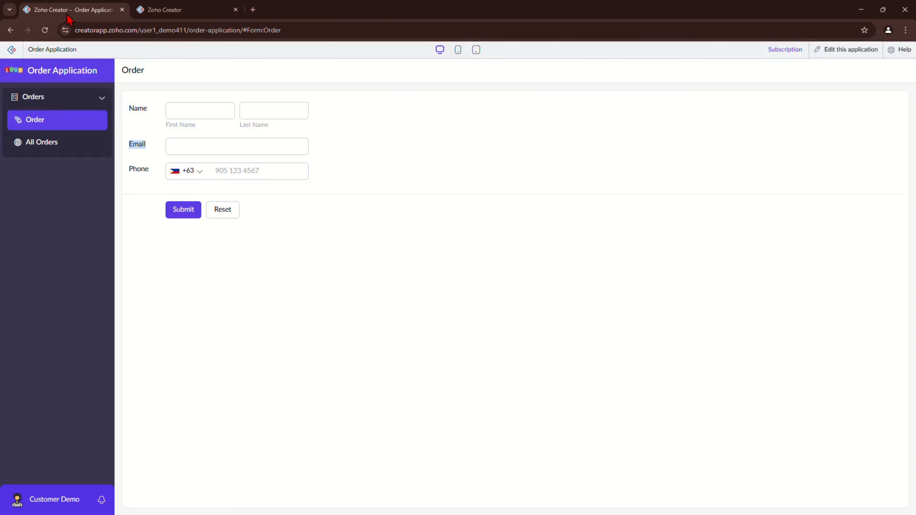
left_click(49, 121)
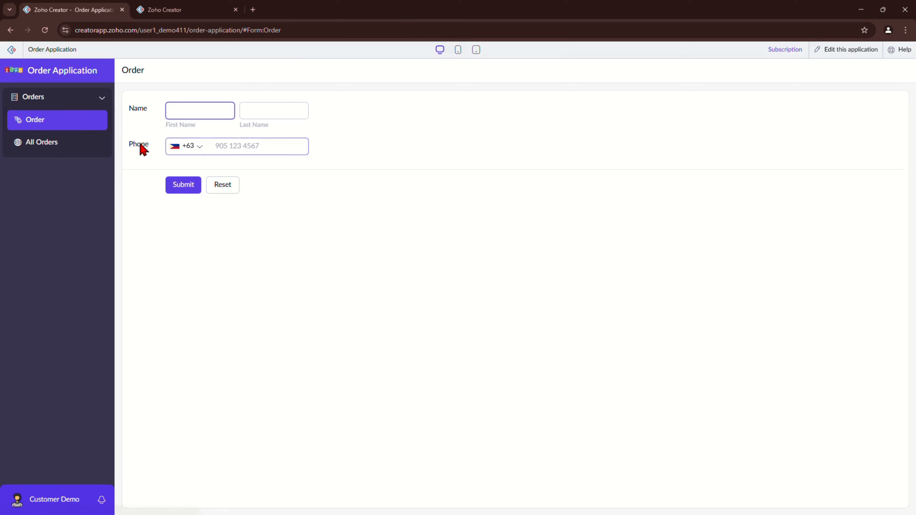
Step: Enter a first name on the Order form and confirm the hidden Email field reappears
left_click_drag(126, 140, 165, 144)
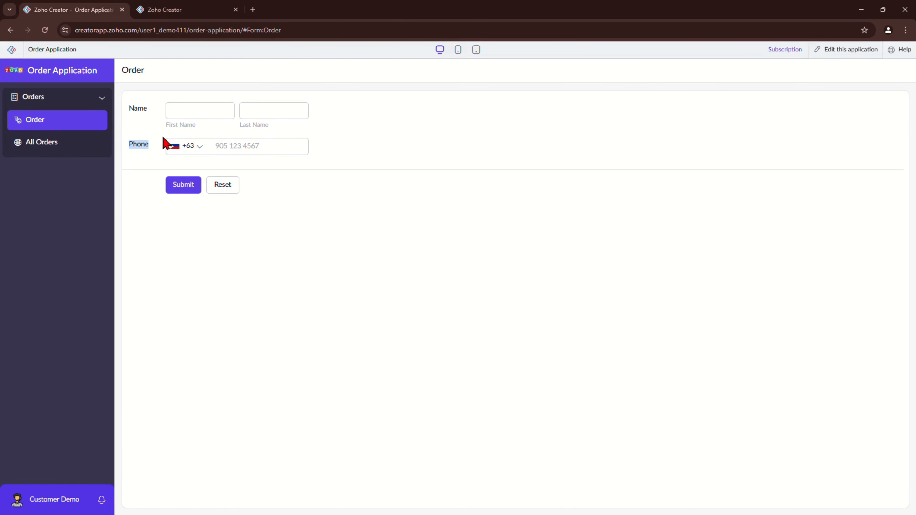
left_click(207, 108)
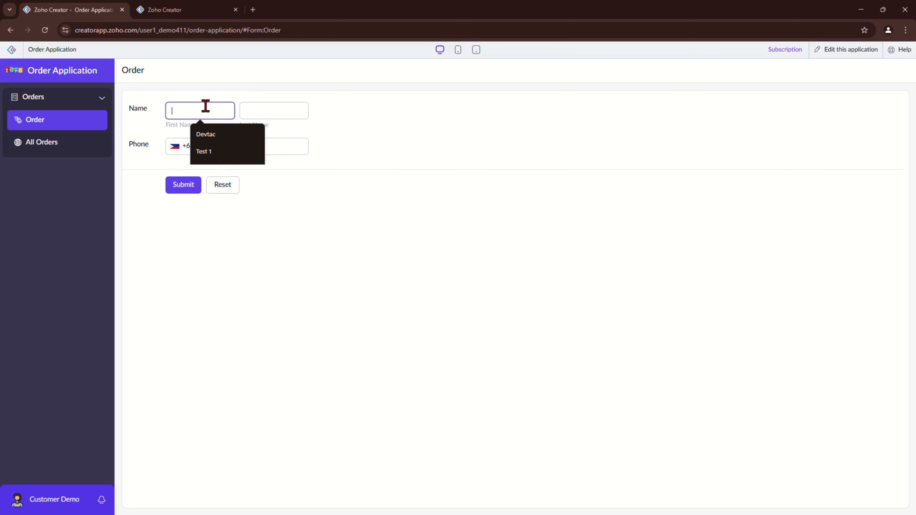
type("Joh")
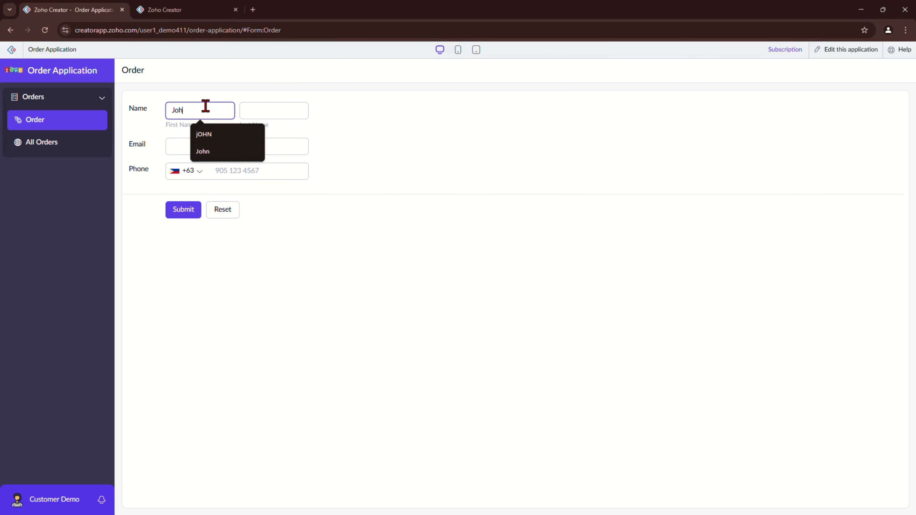
type("nDoe")
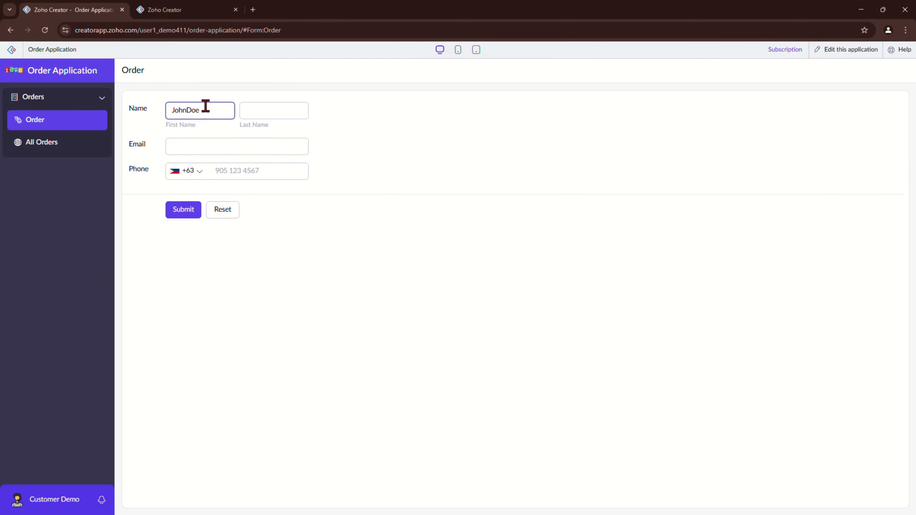
left_click_drag(129, 145, 153, 146)
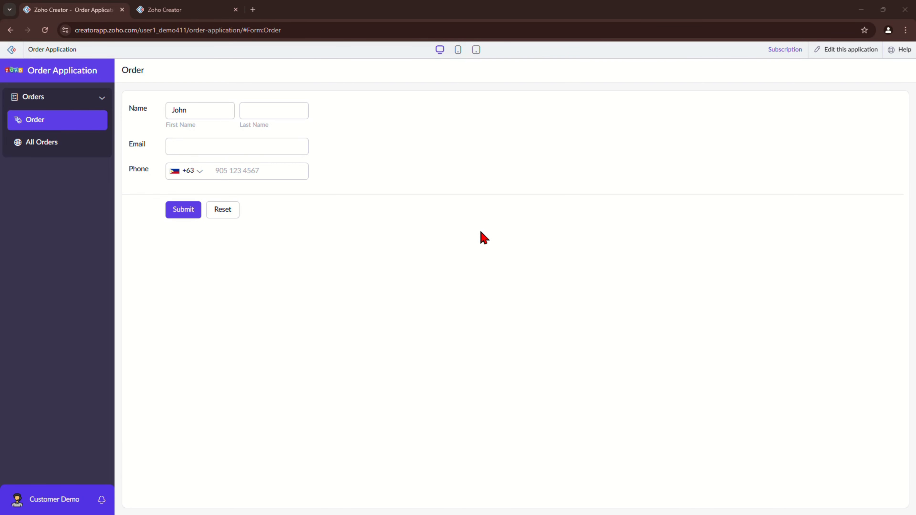
left_click(187, 8)
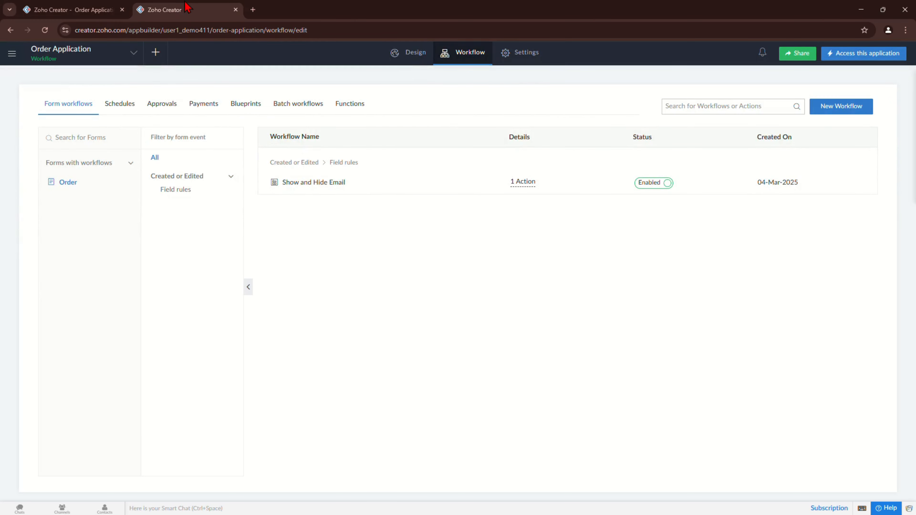
Step: Create a new blank form from scratch named 'Customer'
left_click(415, 61)
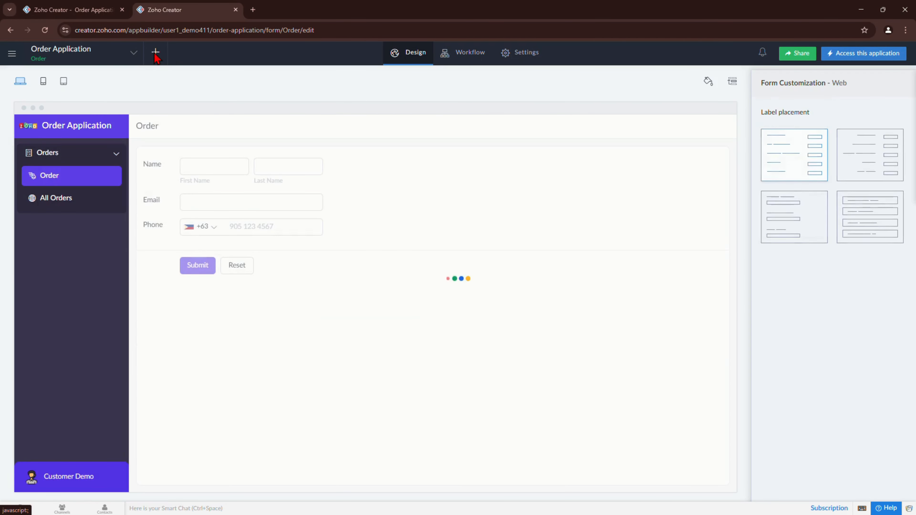
left_click(156, 53)
left_click(283, 305)
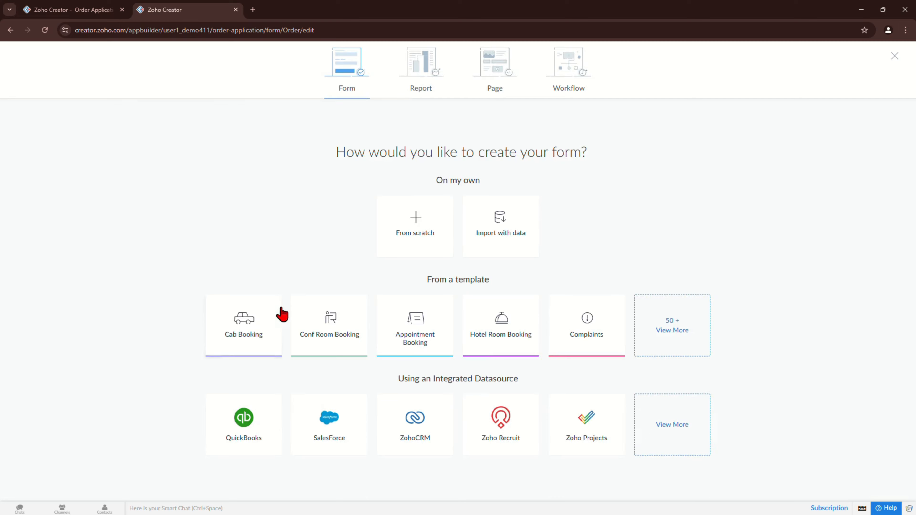
left_click(442, 222)
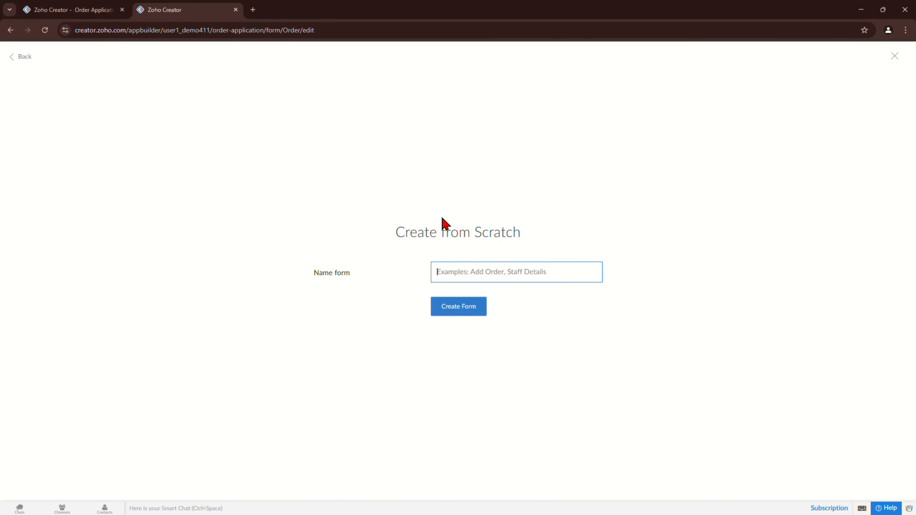
type("Customer")
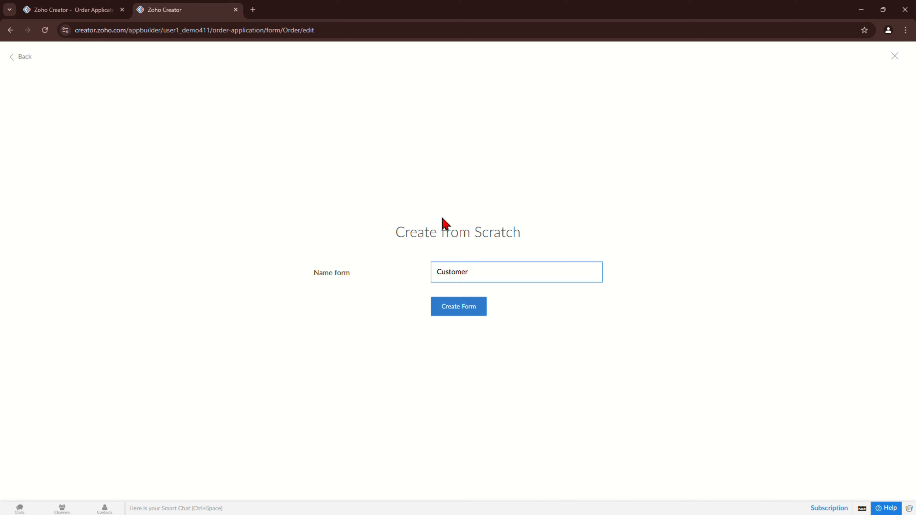
left_click(460, 313)
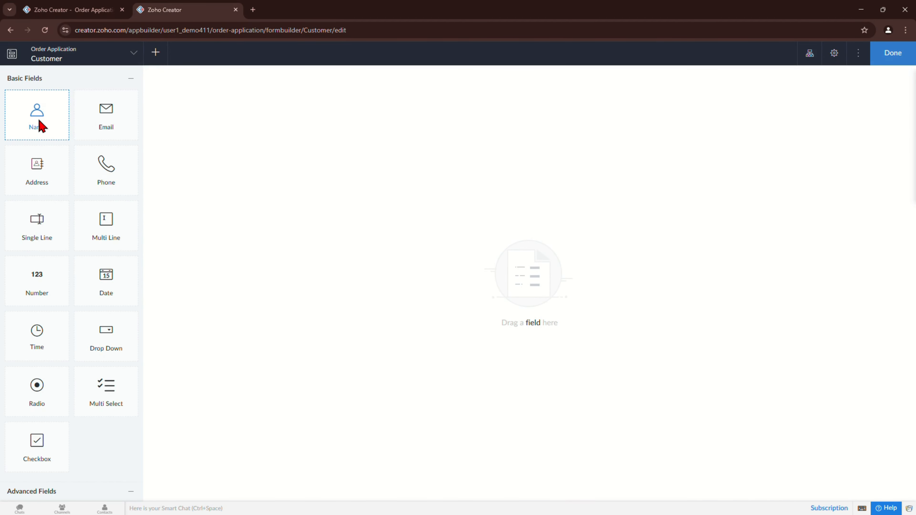
Step: Add Name, Email and Phone fields to the Customer form and finish it
left_click_drag(41, 125, 232, 129)
left_click_drag(116, 126, 210, 123)
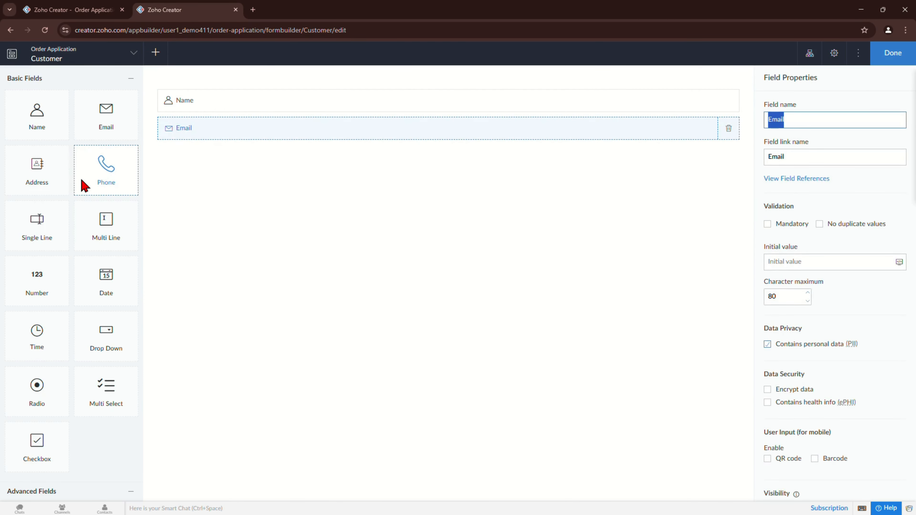
left_click_drag(87, 185, 212, 161)
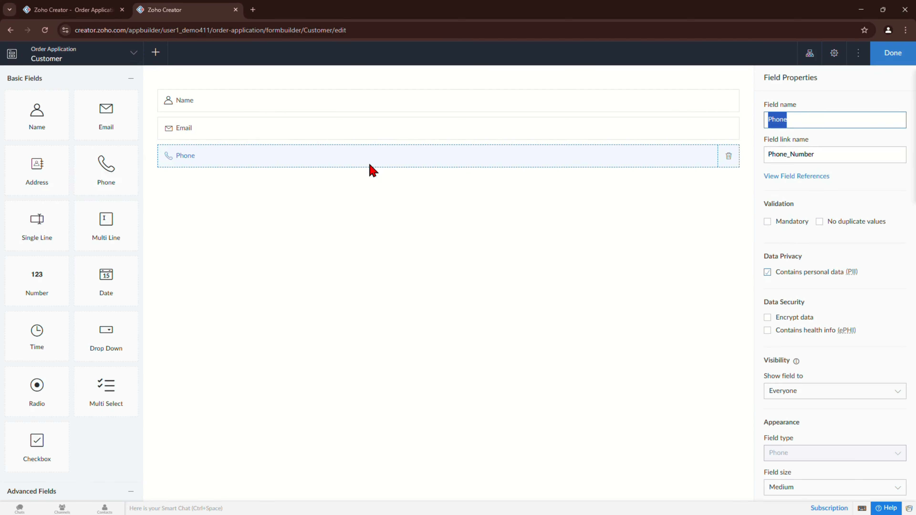
left_click(889, 54)
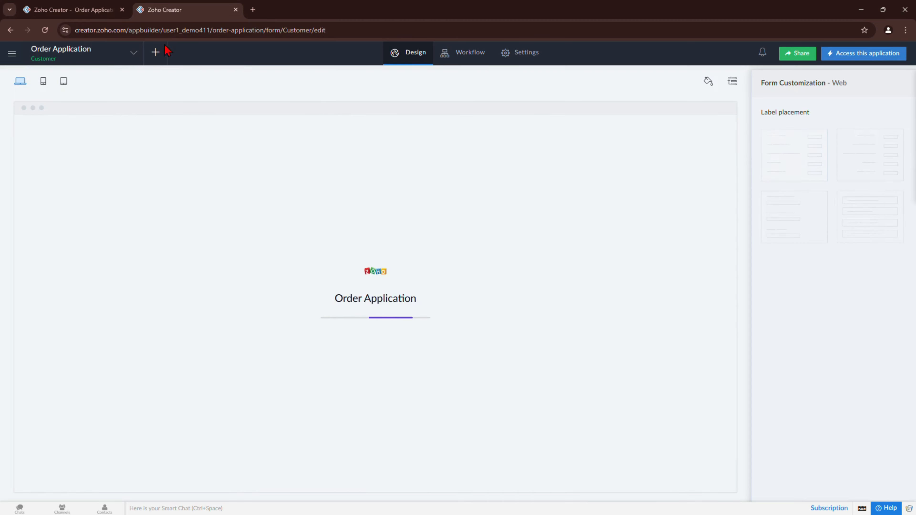
left_click(92, 10)
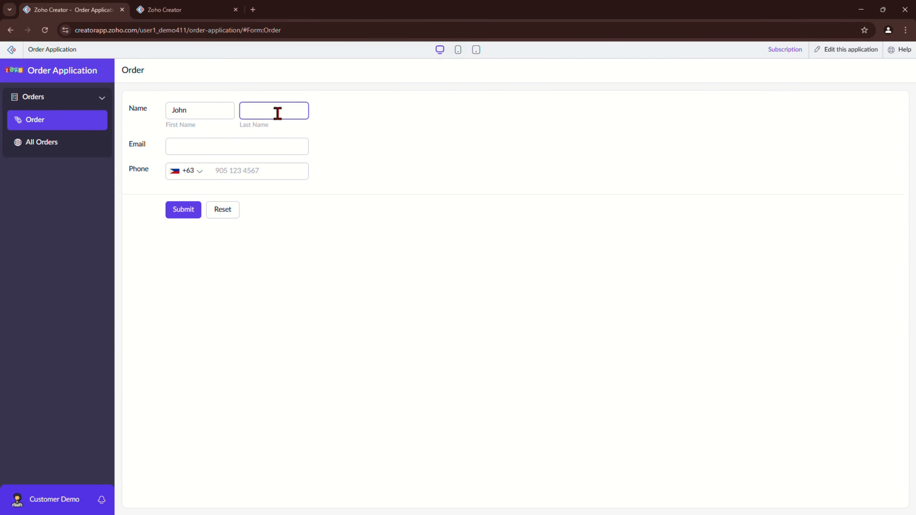
Step: Reload the live app and check the Customers section's All Customers report and Customer form
left_click_drag(131, 110, 189, 112)
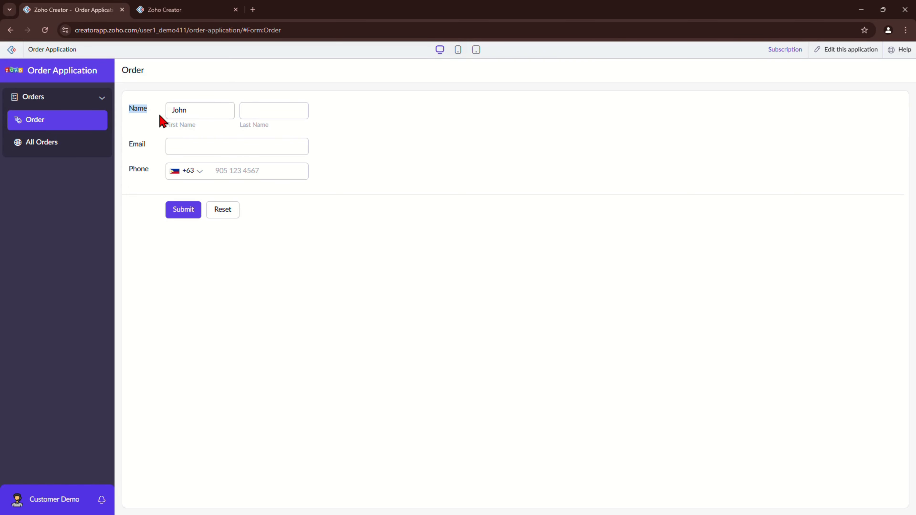
left_click(180, 14)
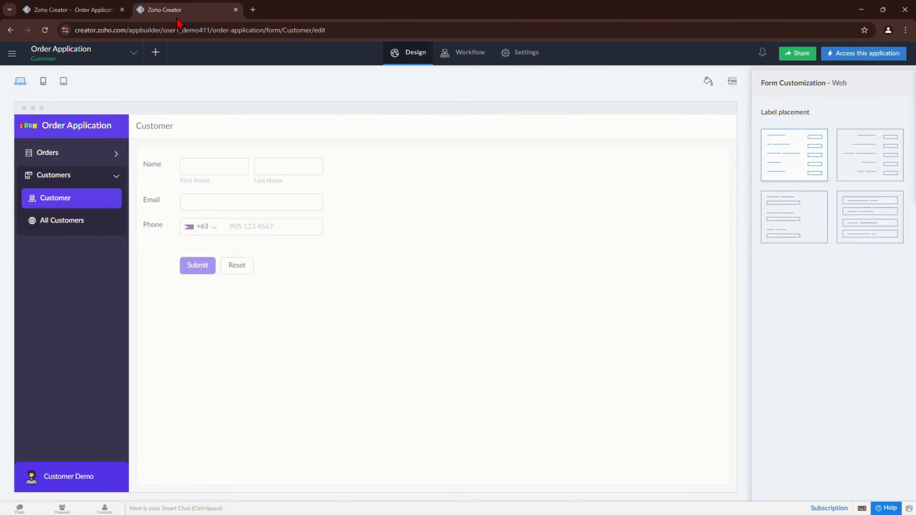
left_click(107, 11)
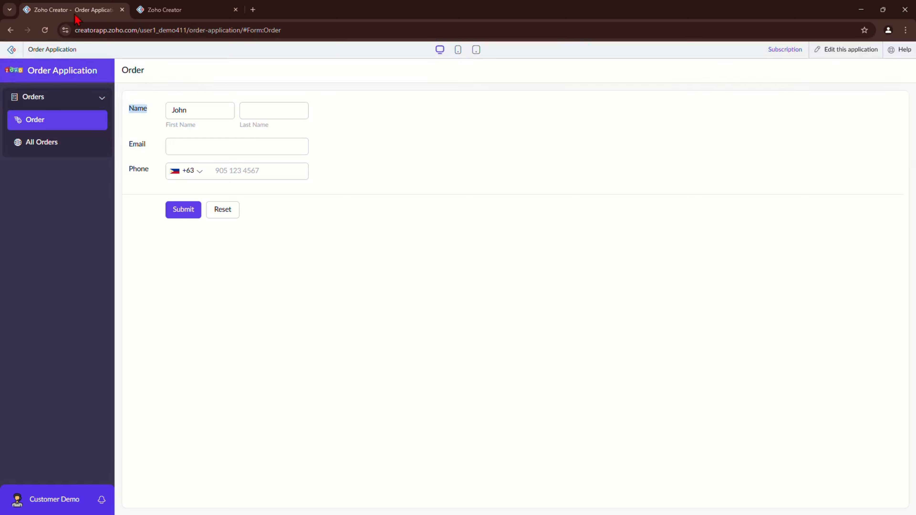
left_click(45, 30)
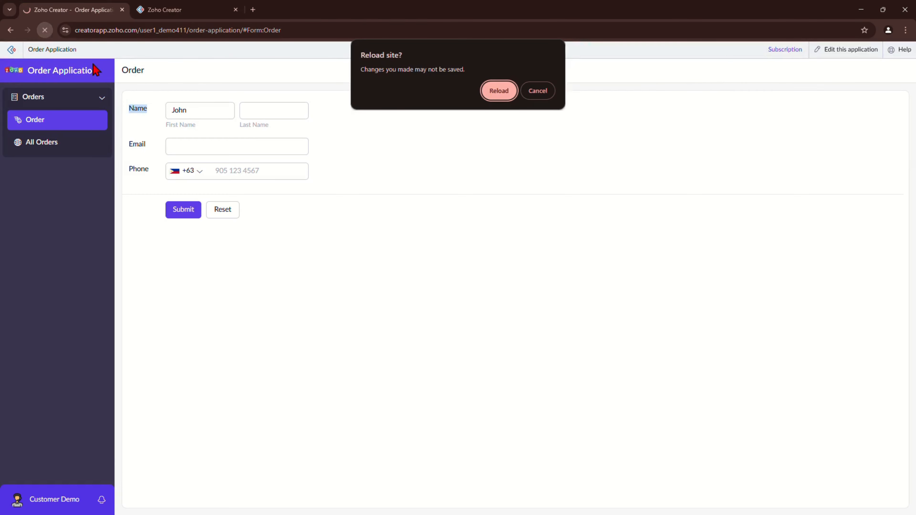
left_click(497, 90)
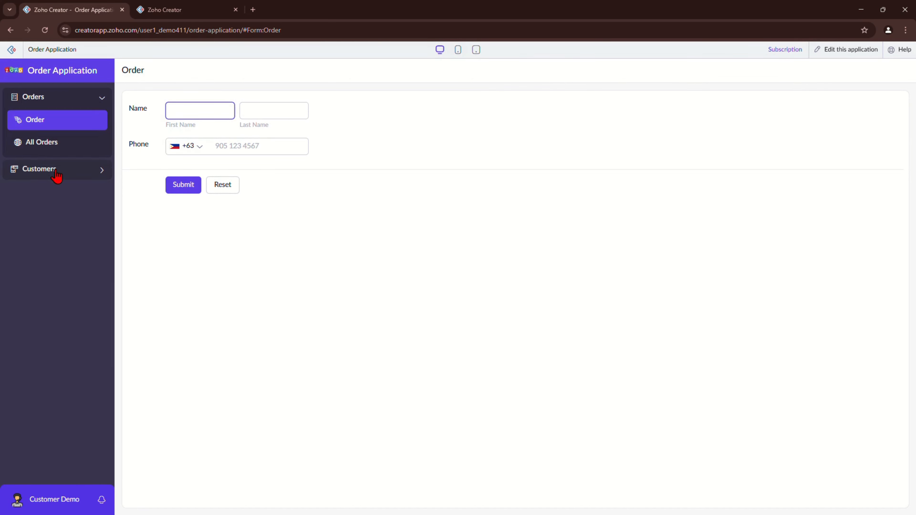
left_click(56, 173)
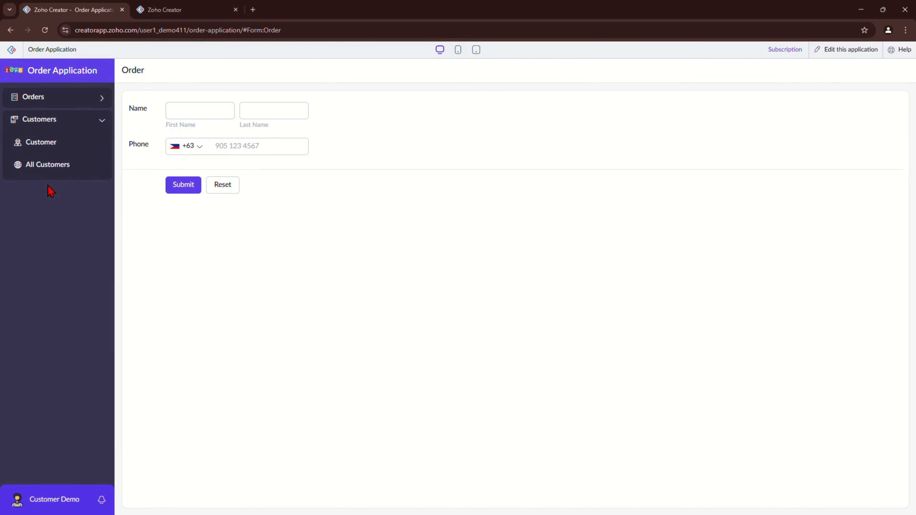
left_click(64, 172)
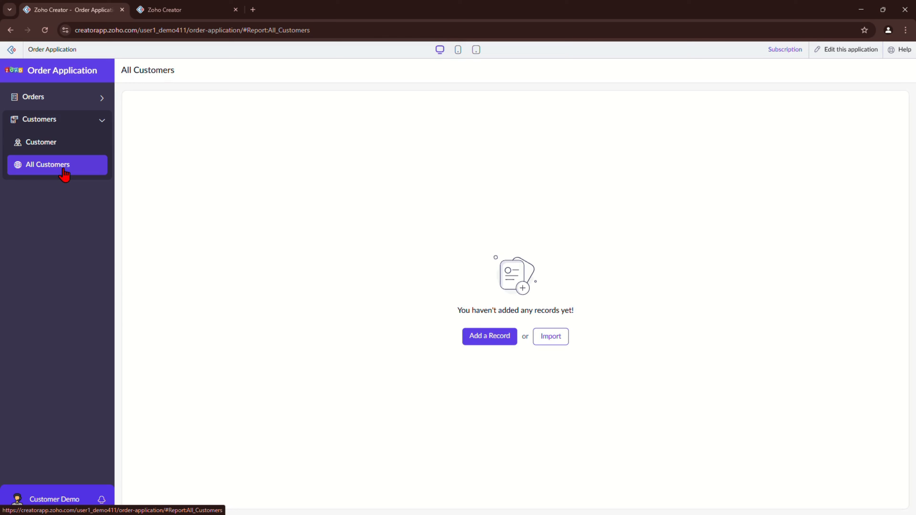
left_click(78, 142)
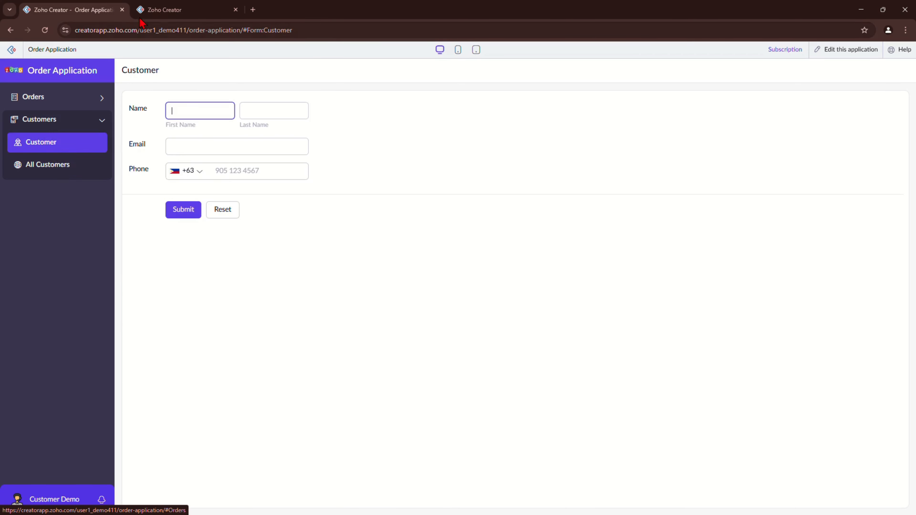
Step: Reopen the Order form under Orders in the builder for field editing
left_click(160, 8)
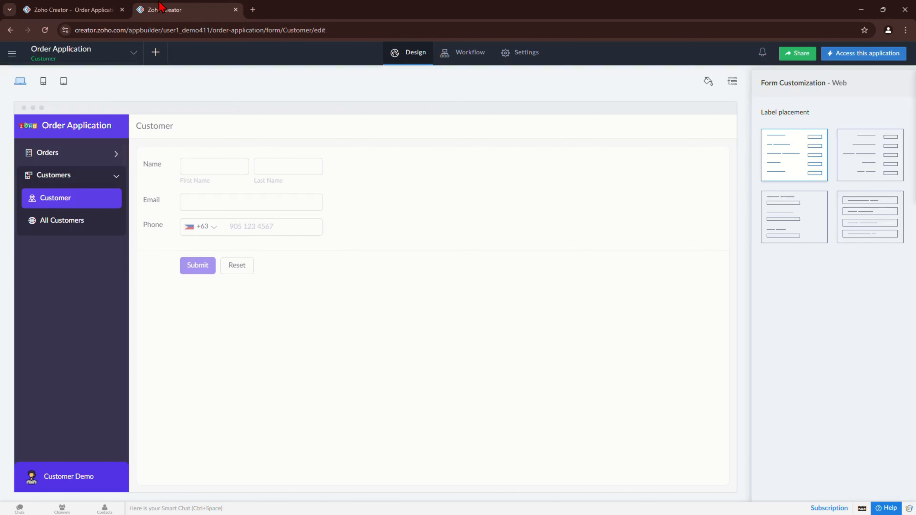
left_click(76, 164)
left_click(77, 171)
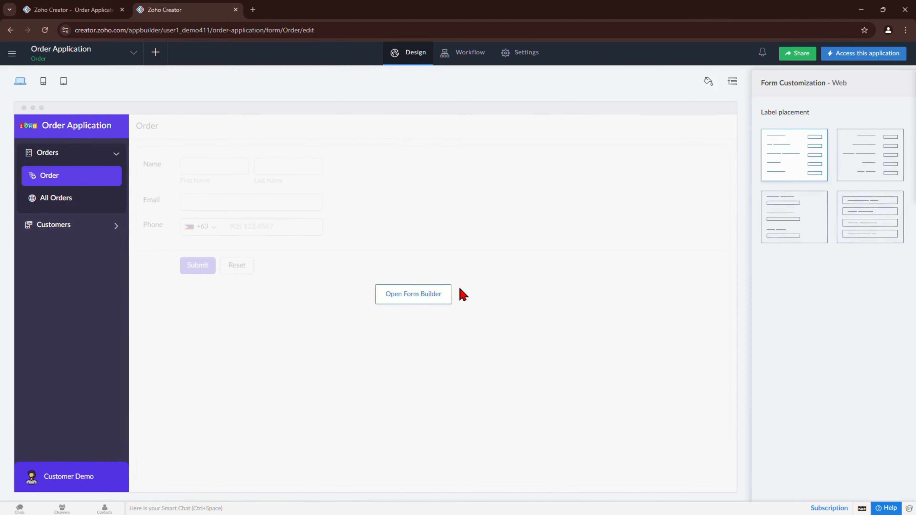
left_click(457, 291)
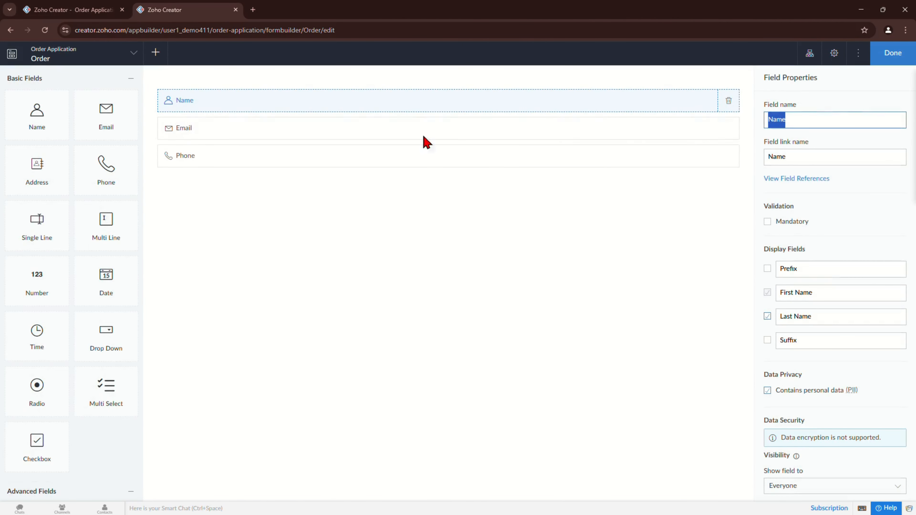
Step: Remove the Name condition and Email-showing action from the Show and Hide Email workflow
left_click(727, 103)
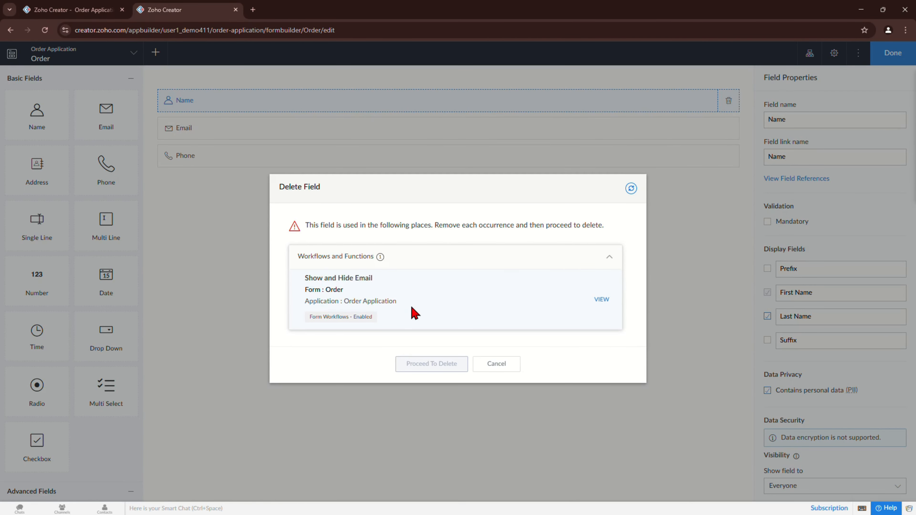
left_click(602, 299)
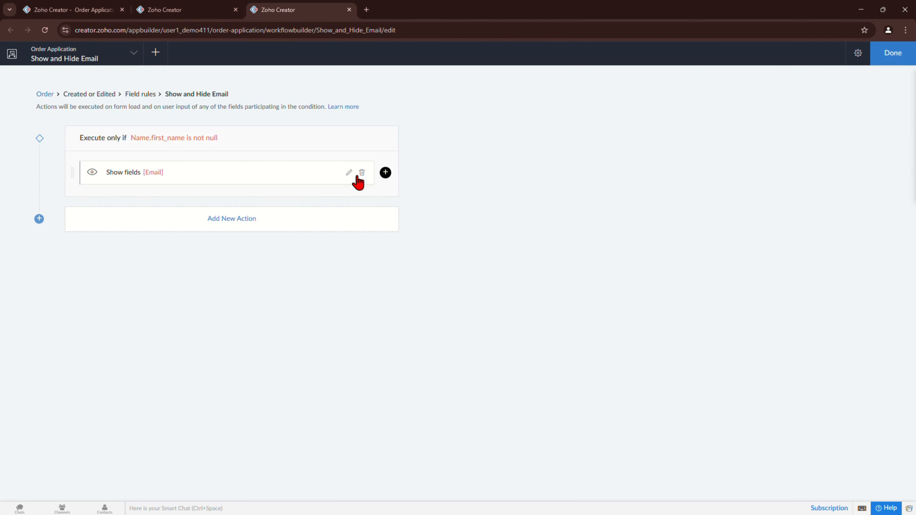
left_click(384, 139)
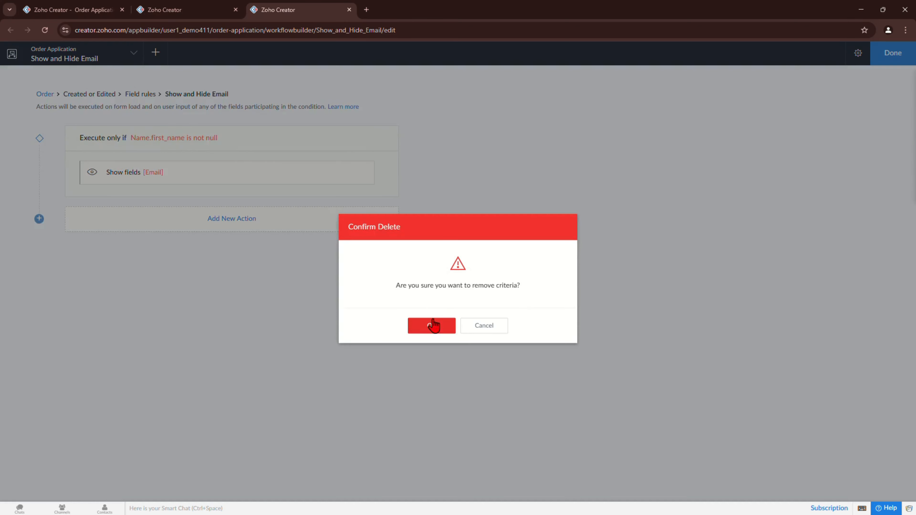
left_click(431, 323)
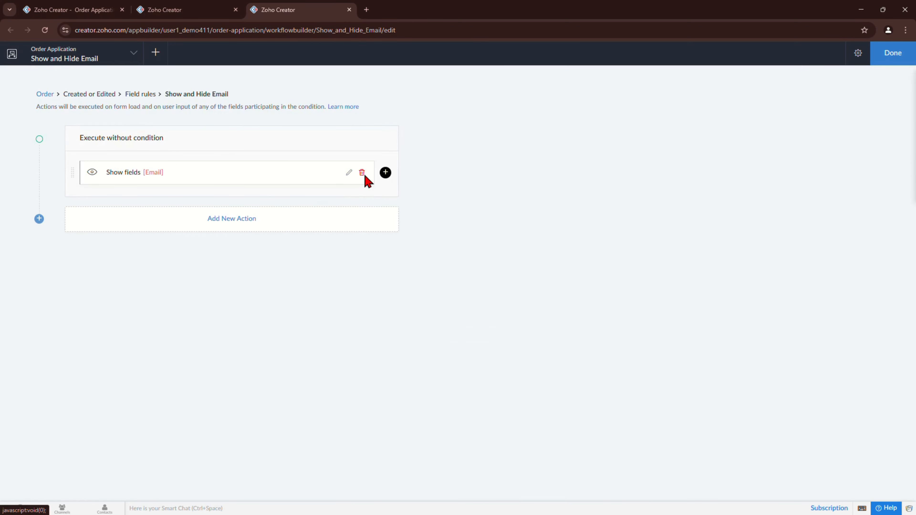
left_click(362, 174)
left_click(424, 327)
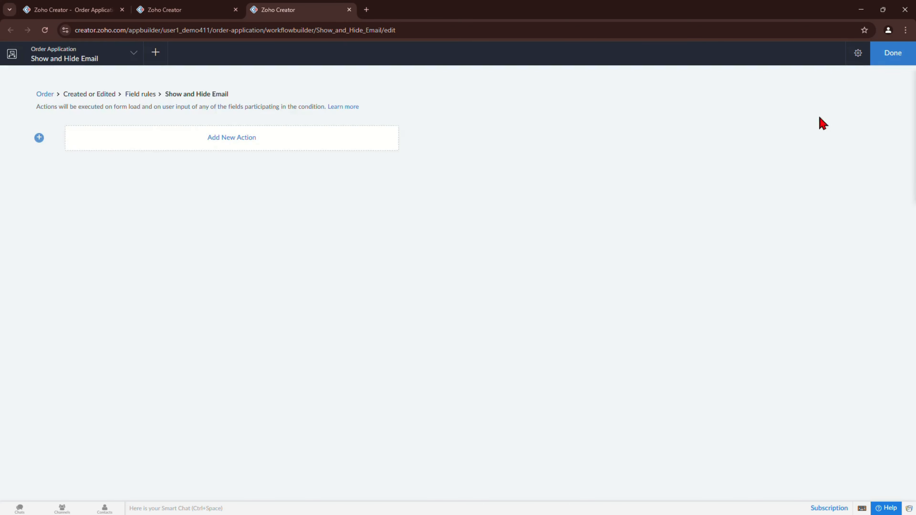
left_click(887, 53)
Step: Return to the pending deletion, refresh its references and delete the Name field
left_click(72, 10)
left_click(164, 10)
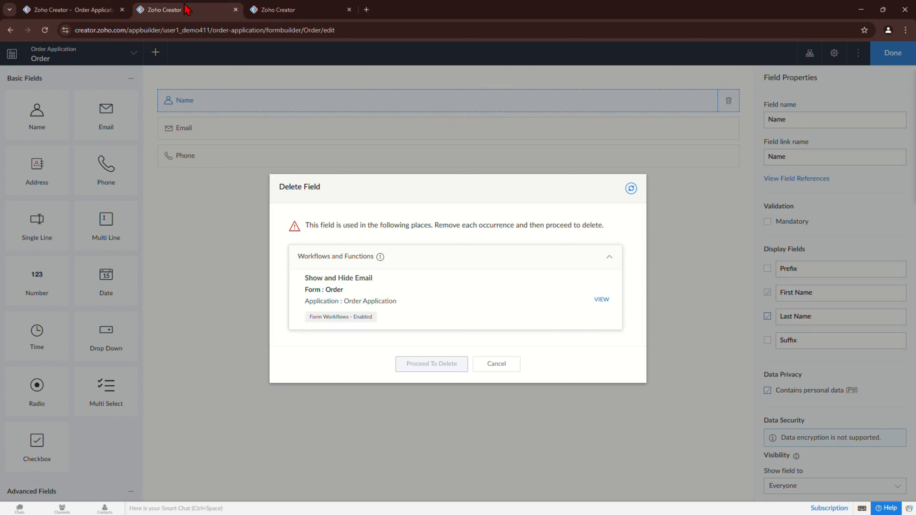
left_click(630, 189)
left_click(429, 317)
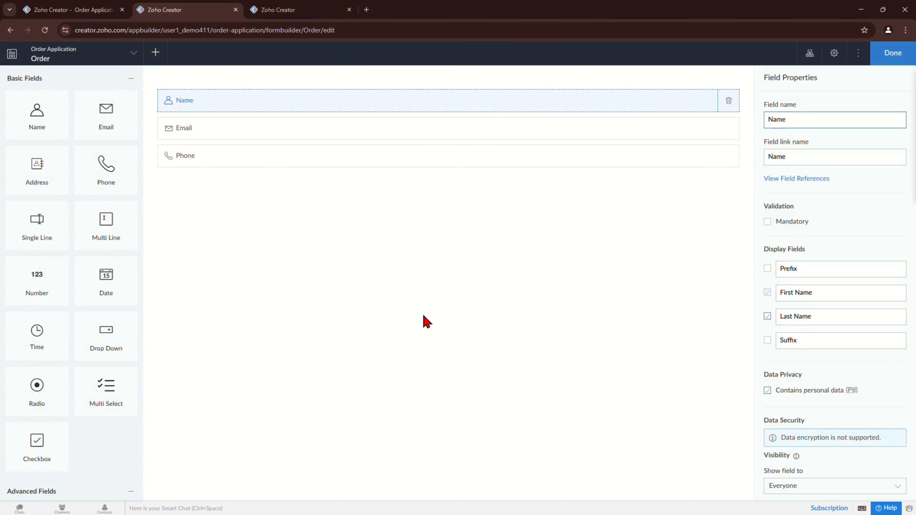
Step: Add a Customer lookup to the Order form using the Customer form's Name field, then open the live app
scroll(102, 323, "down", 5)
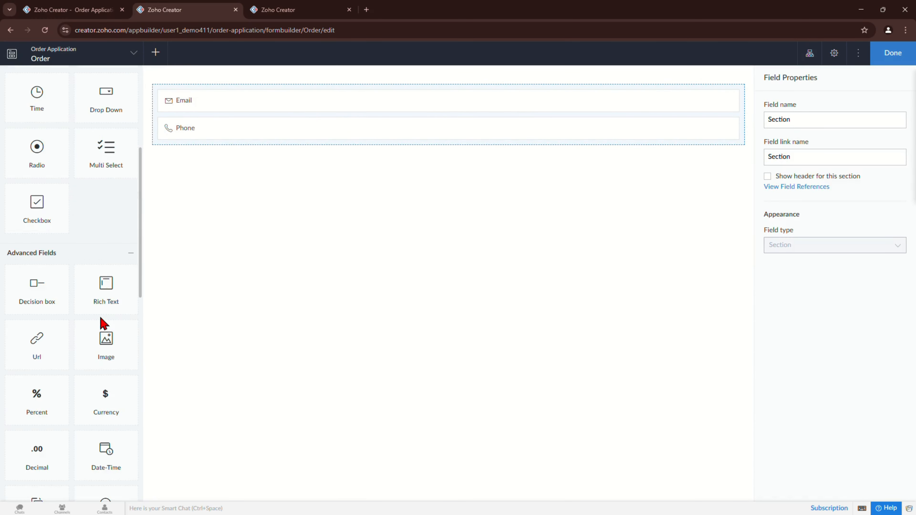
scroll(102, 323, "down", 3)
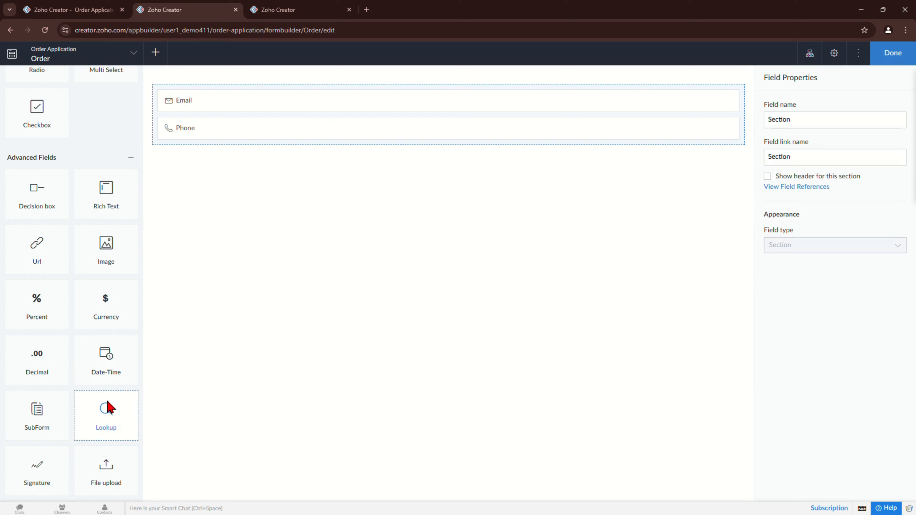
left_click_drag(107, 408, 218, 95)
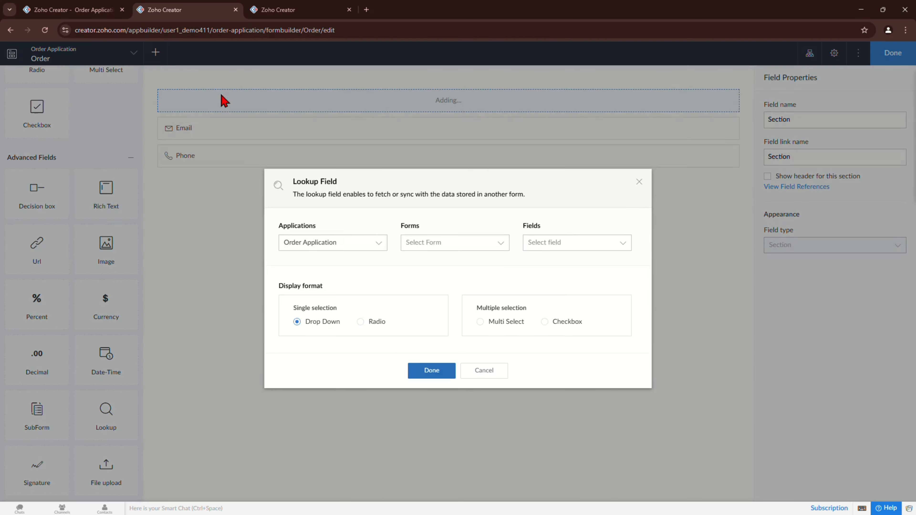
left_click(455, 242)
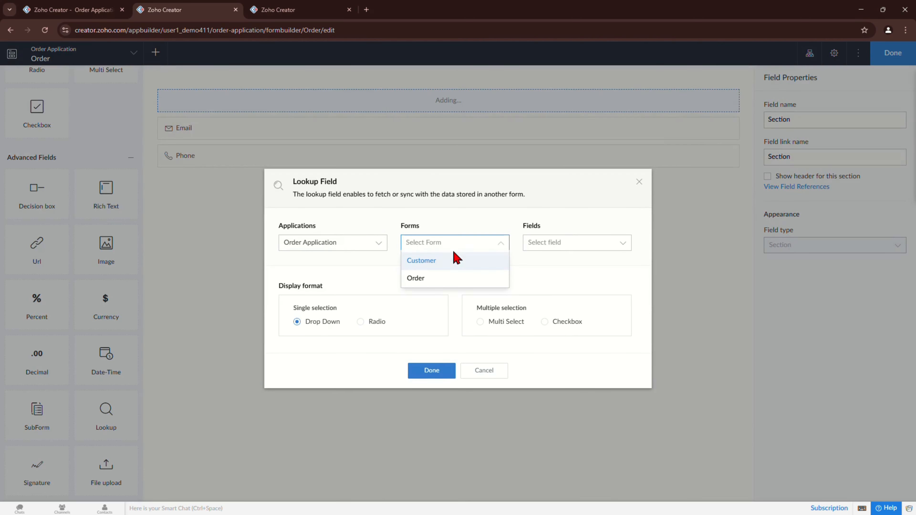
left_click(434, 260)
left_click(577, 242)
left_click(551, 283)
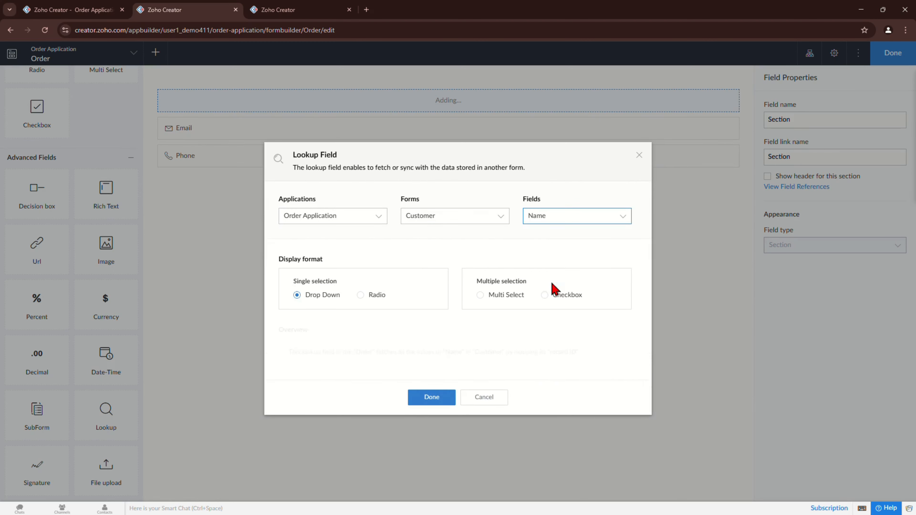
left_click(432, 397)
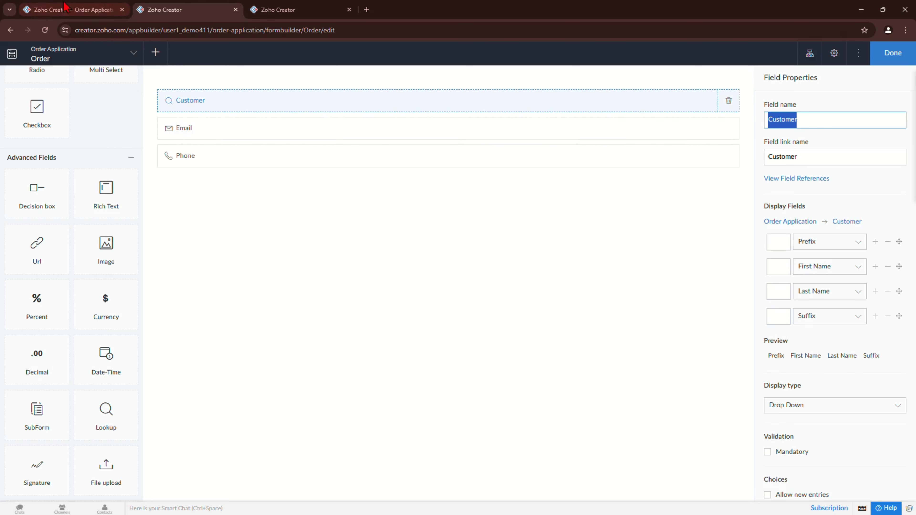
left_click(72, 10)
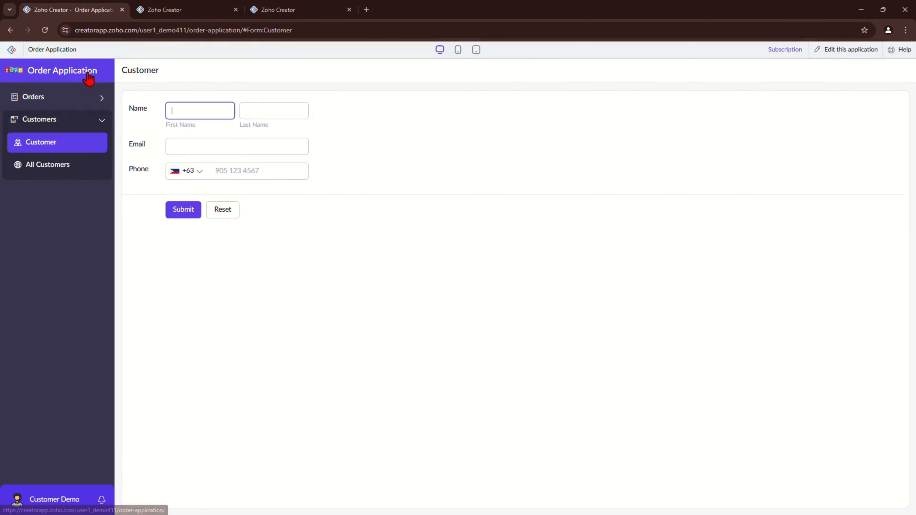
Step: Find the live Order form's Customer lookup empty, then open the All Customers report
left_click(41, 104)
left_click(64, 120)
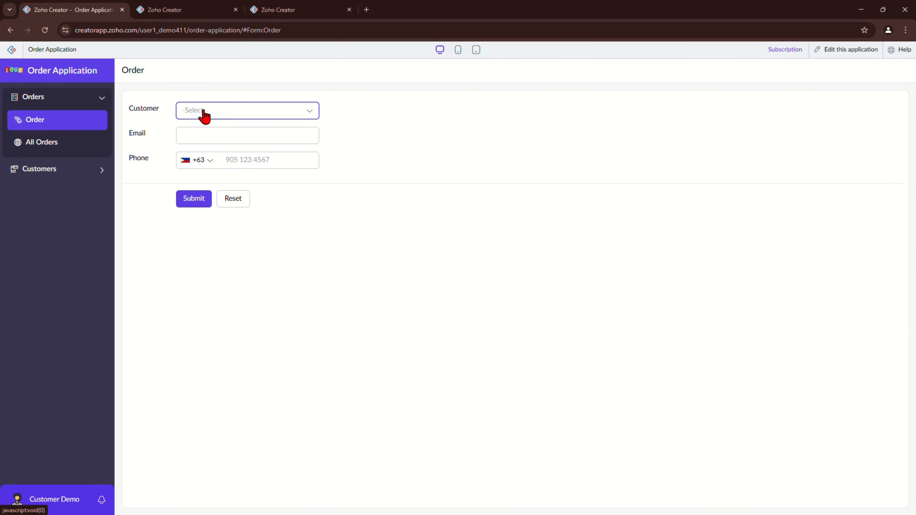
left_click(205, 115)
left_click(238, 117)
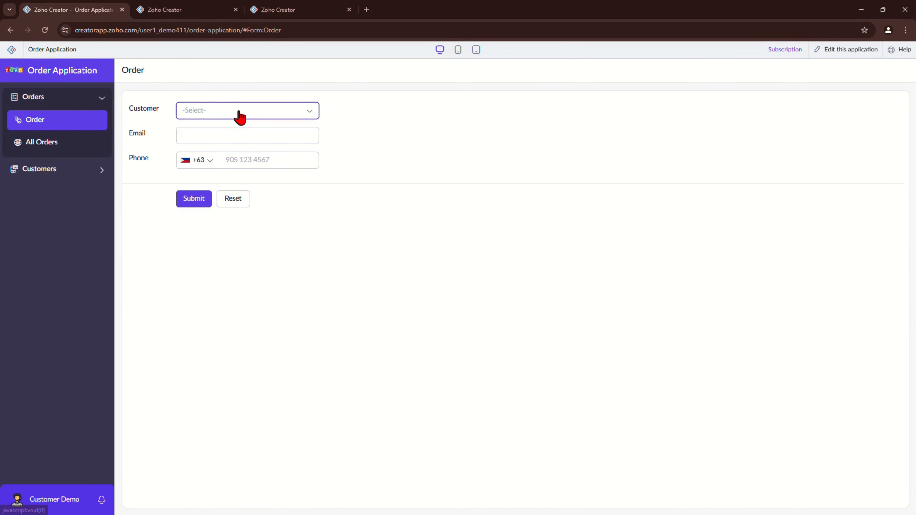
left_click(243, 118)
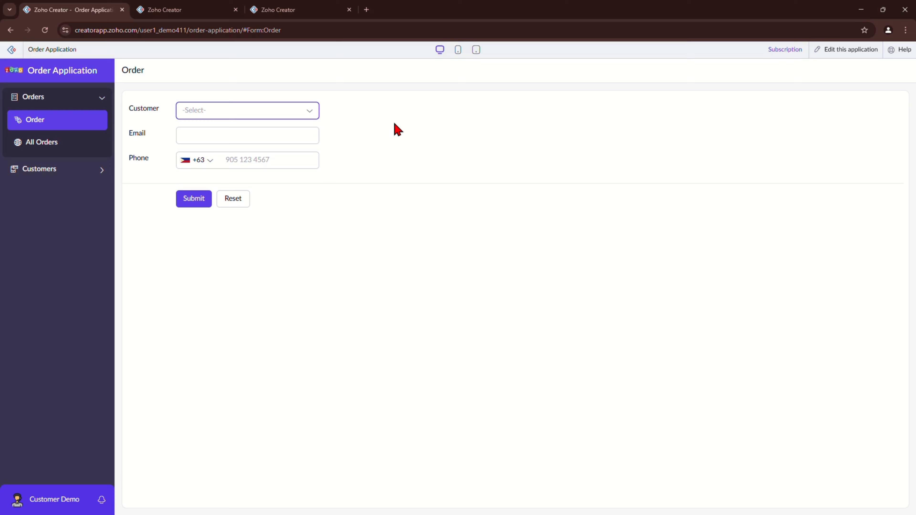
left_click(63, 170)
left_click(60, 170)
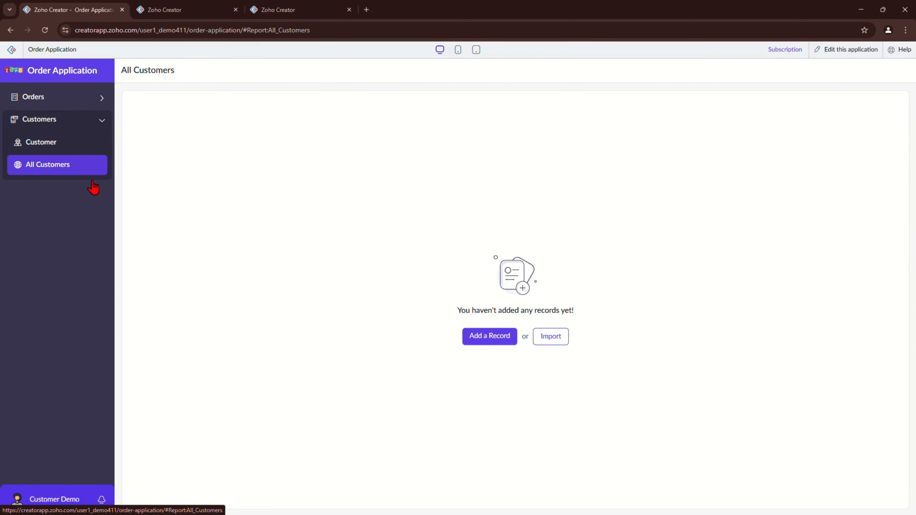
Step: Submit a new customer record with first name, last name, e-mail address and phone number
left_click(484, 340)
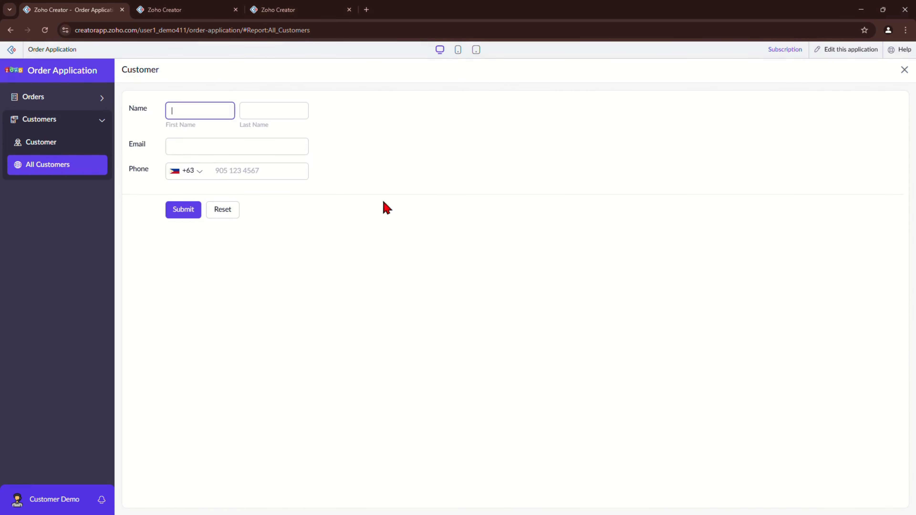
type("John")
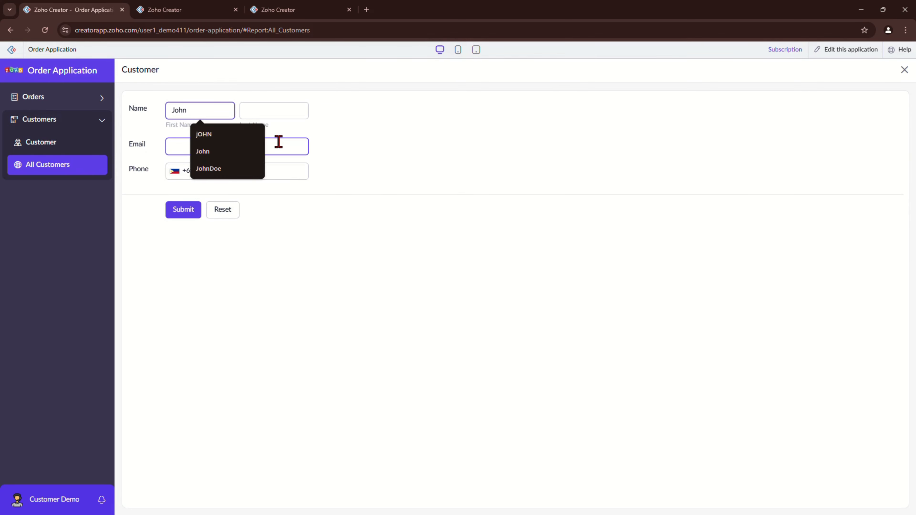
key("Tab")
type("DOE")
key("BackSpace")
key("BackSpace")
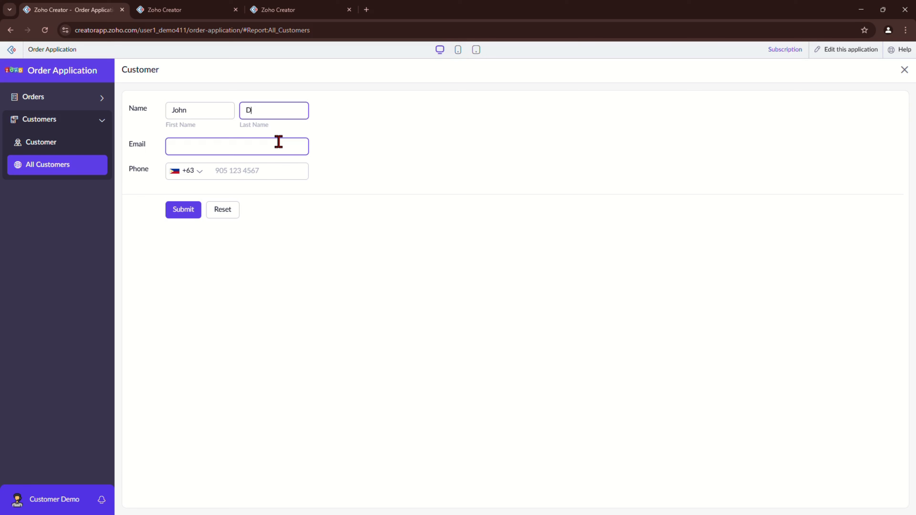
type("oe")
left_click(279, 142)
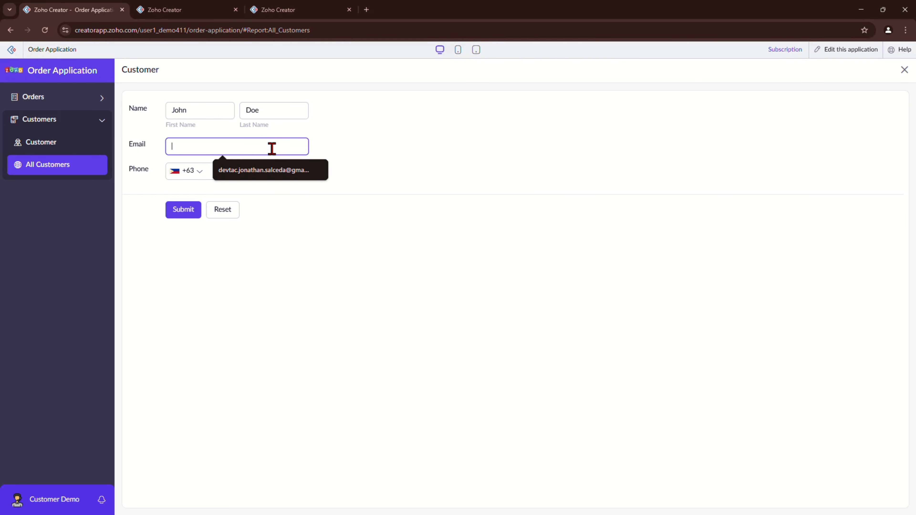
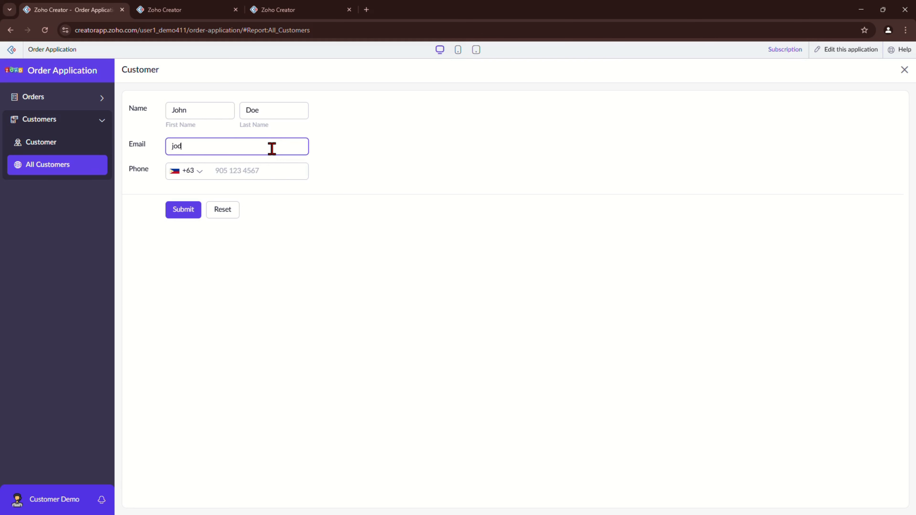
key("Tab")
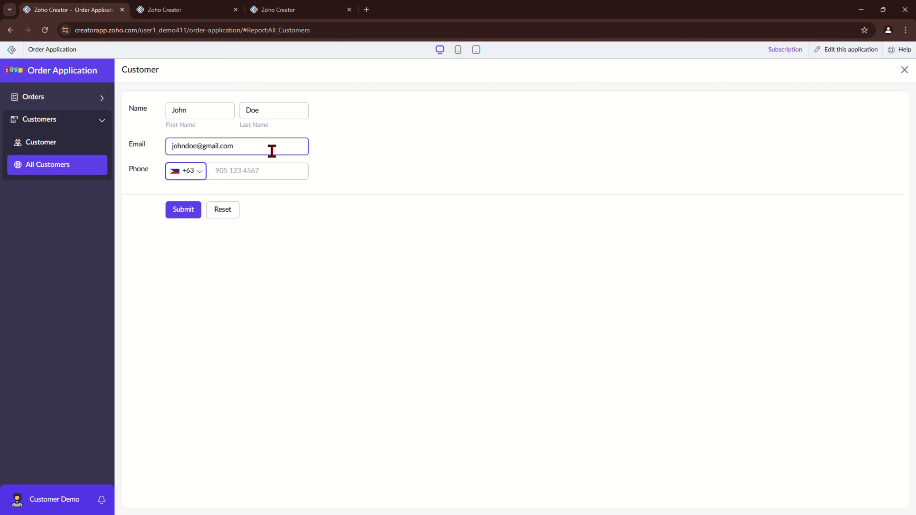
left_click(273, 176)
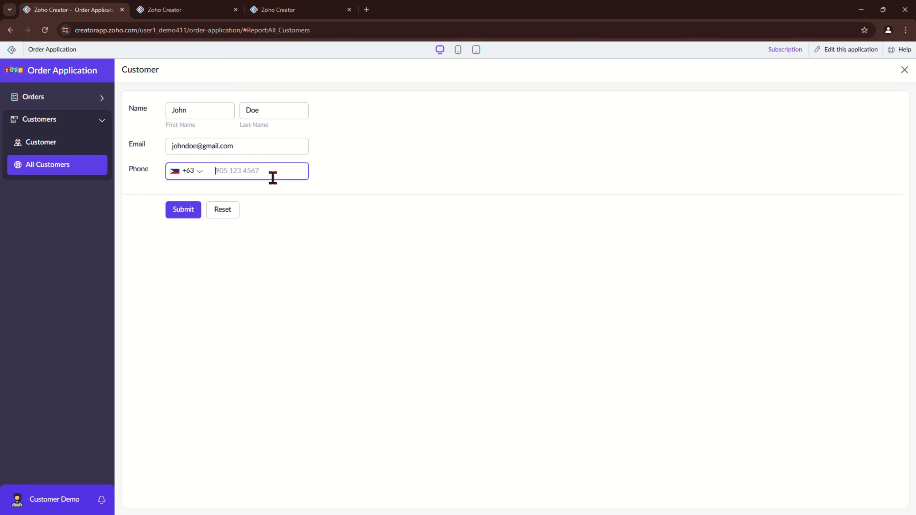
left_click(171, 214)
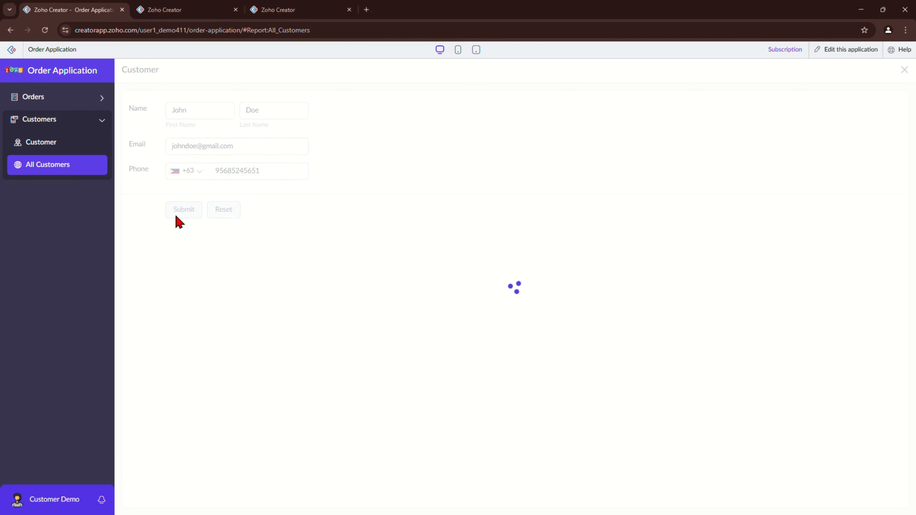
left_click(54, 99)
Step: Select the newly added customer in the live Order form's Customer lookup
left_click(53, 125)
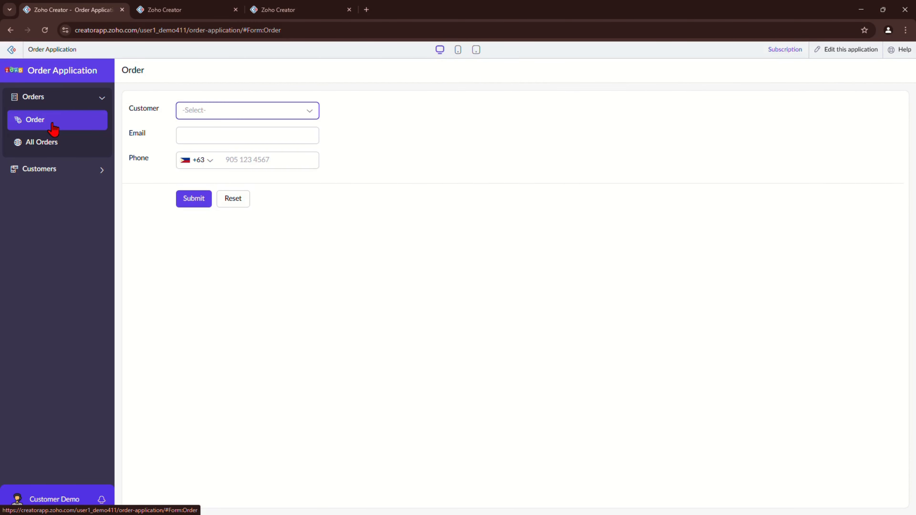
left_click(191, 111)
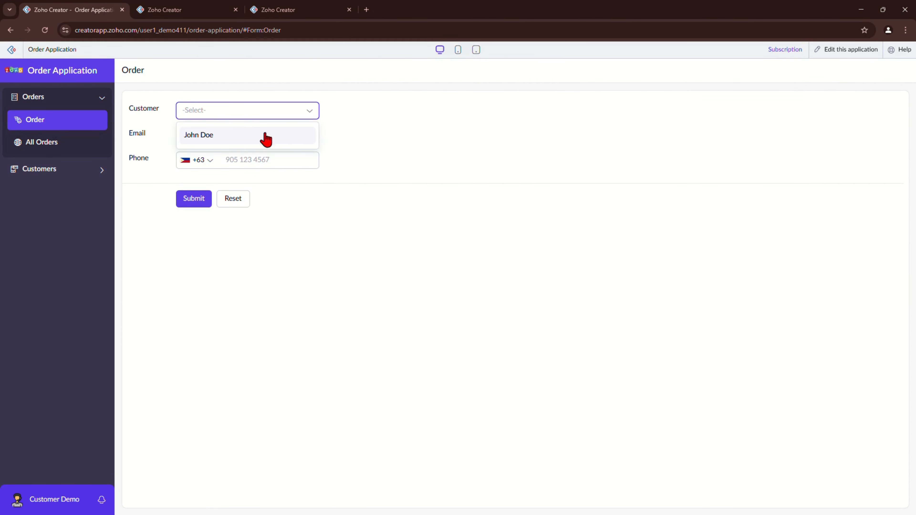
left_click(204, 143)
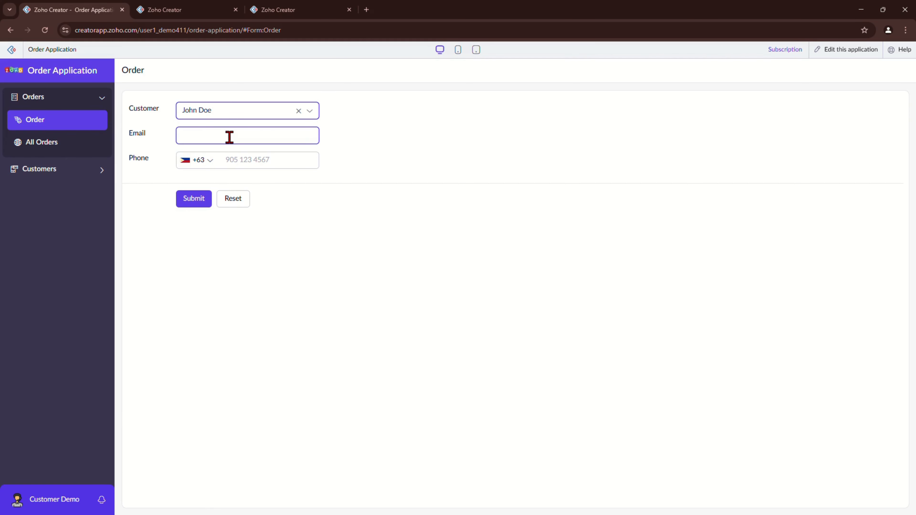
left_click(231, 114)
left_click(208, 133)
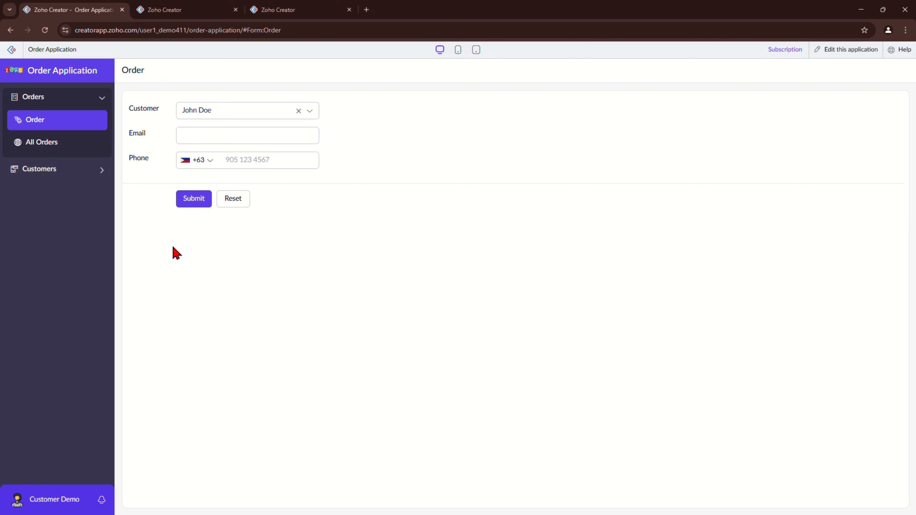
left_click_drag(116, 77, 158, 73)
left_click(244, 259)
Step: Create a new blank form named 'Product'
left_click(203, 8)
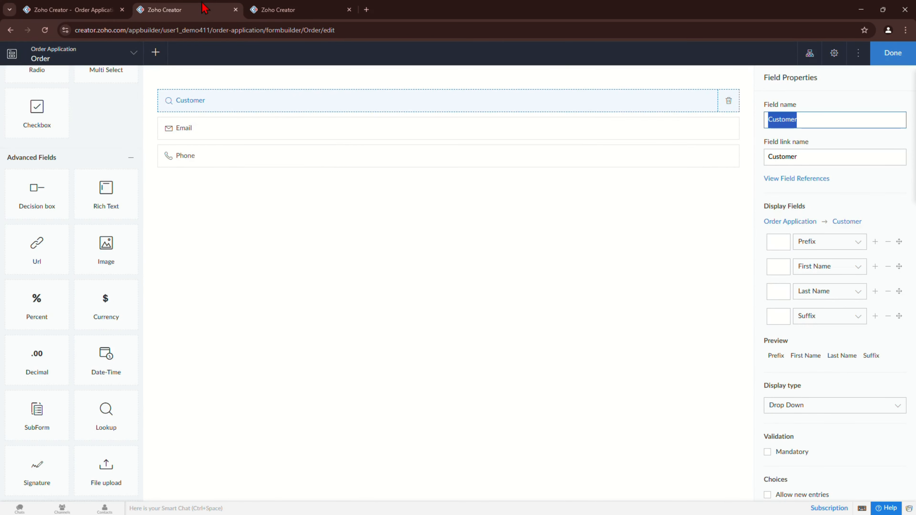
left_click(165, 55)
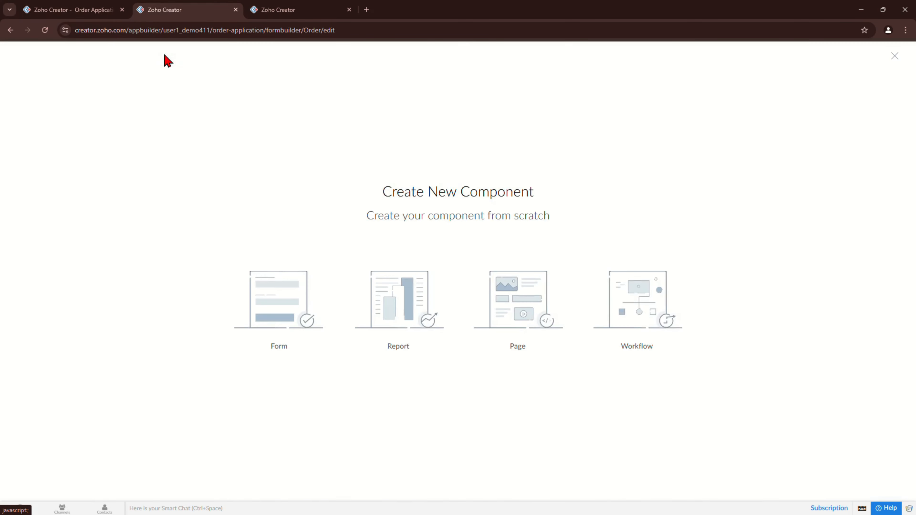
left_click(313, 305)
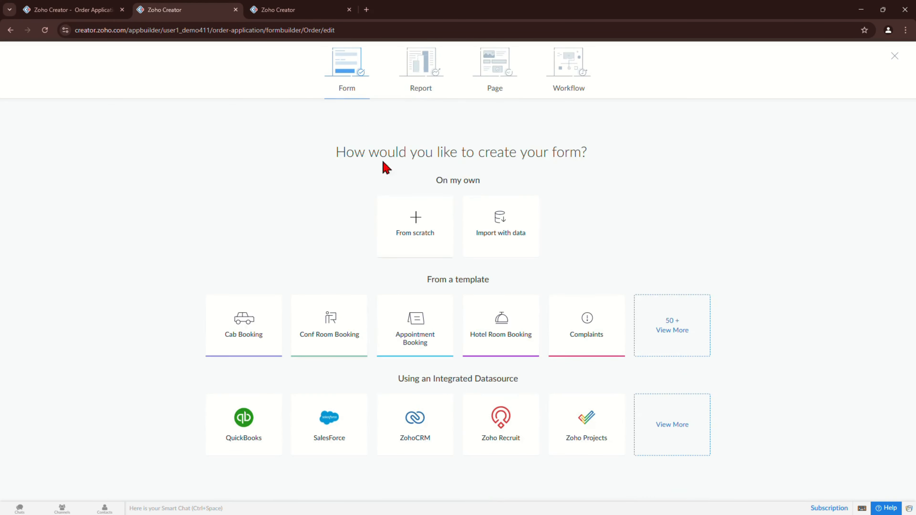
left_click(413, 228)
type("Pr")
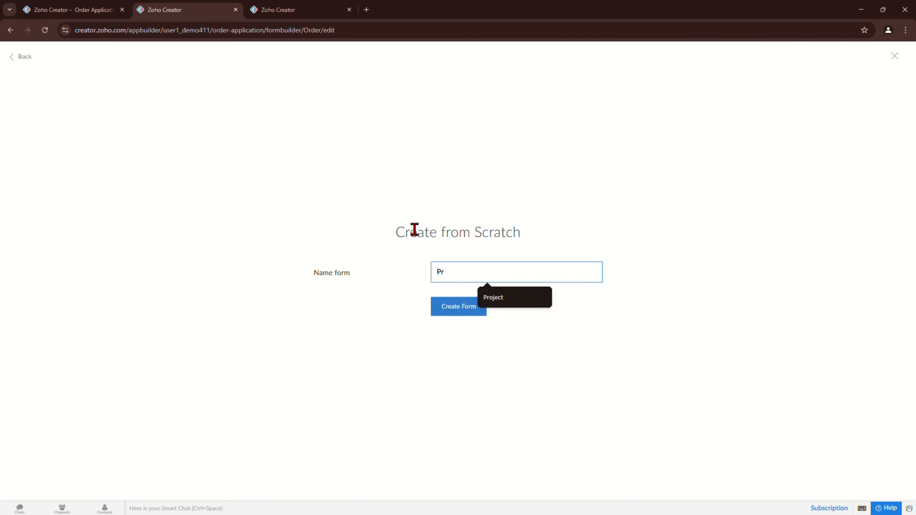
type("oduct")
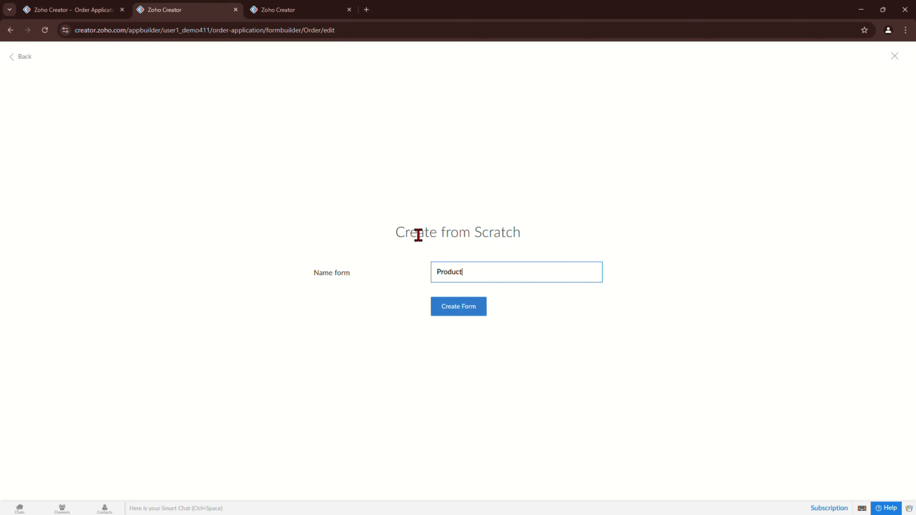
left_click(464, 314)
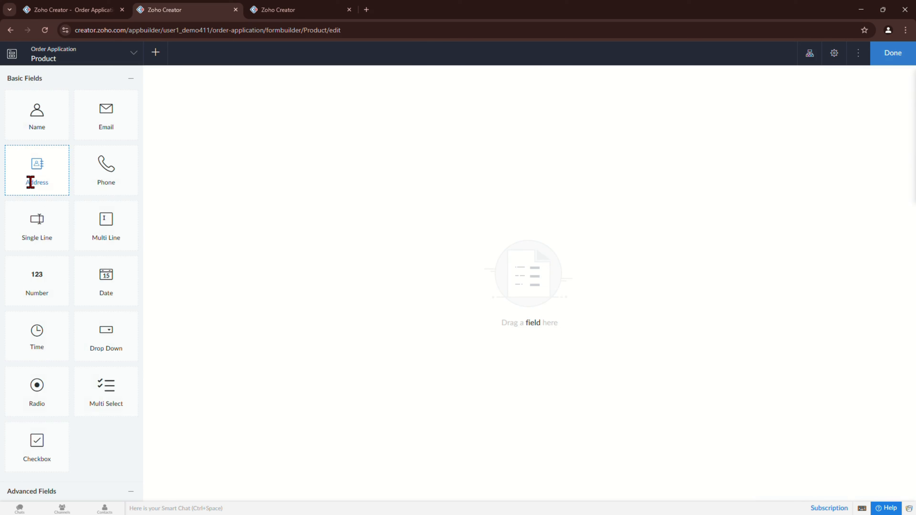
Step: Add a single-line 'Product Name' field and a multi-line 'Product Description' field below it
left_click_drag(58, 231, 239, 102)
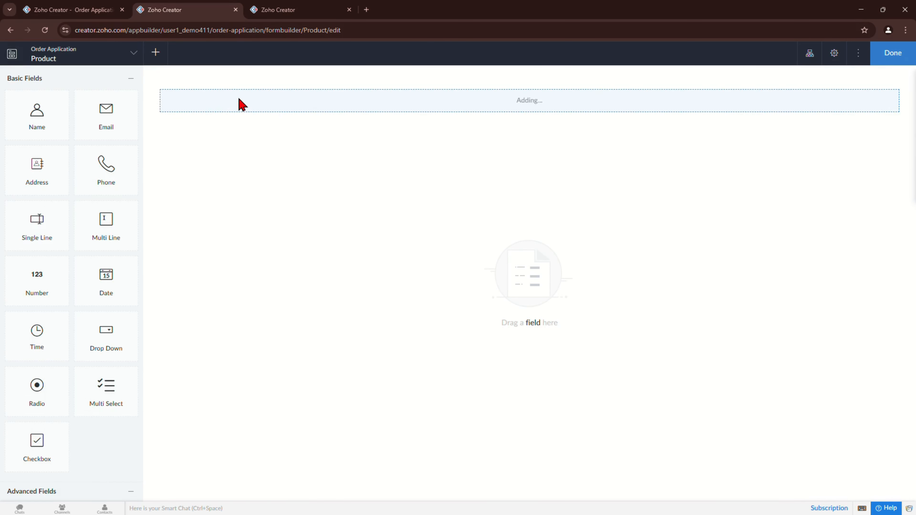
type("Product")
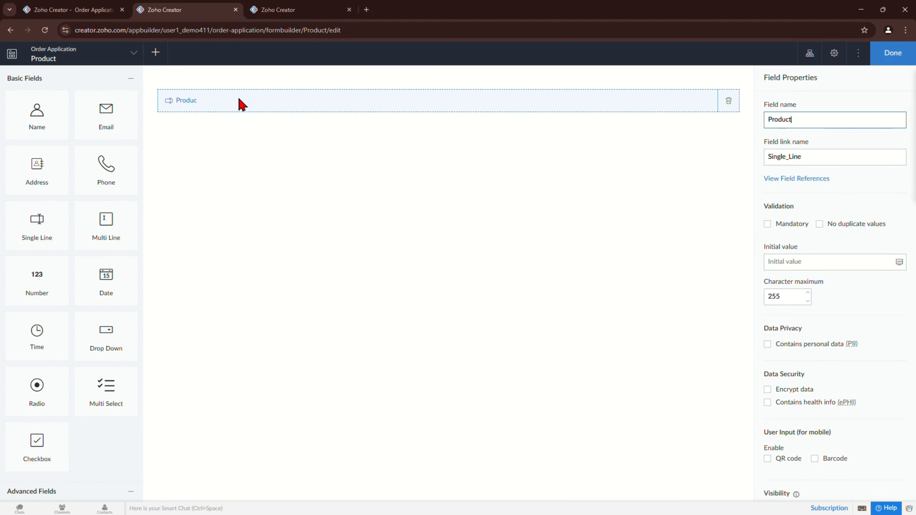
type(" Name")
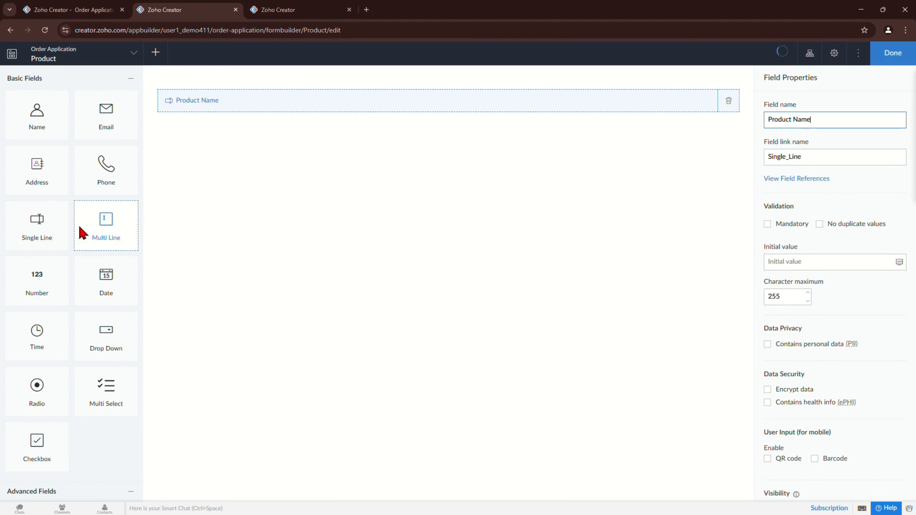
left_click_drag(81, 231, 229, 145)
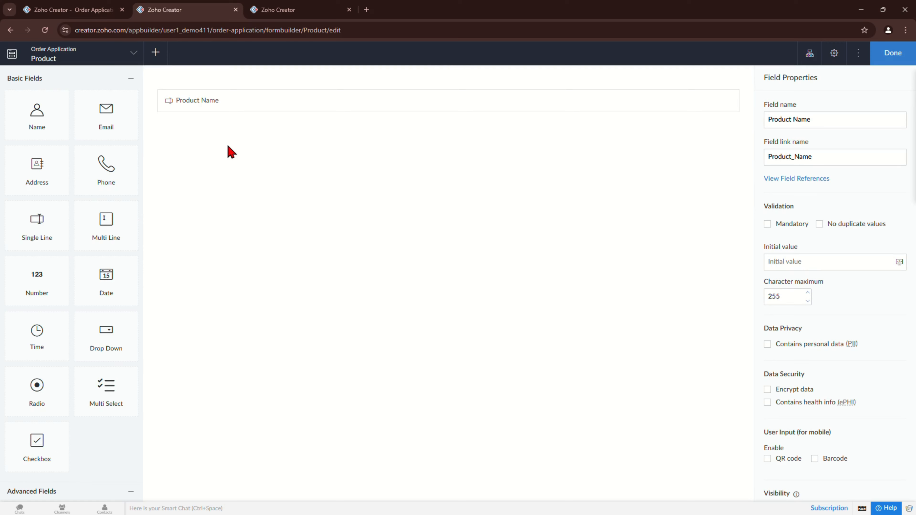
left_click_drag(120, 223, 220, 132)
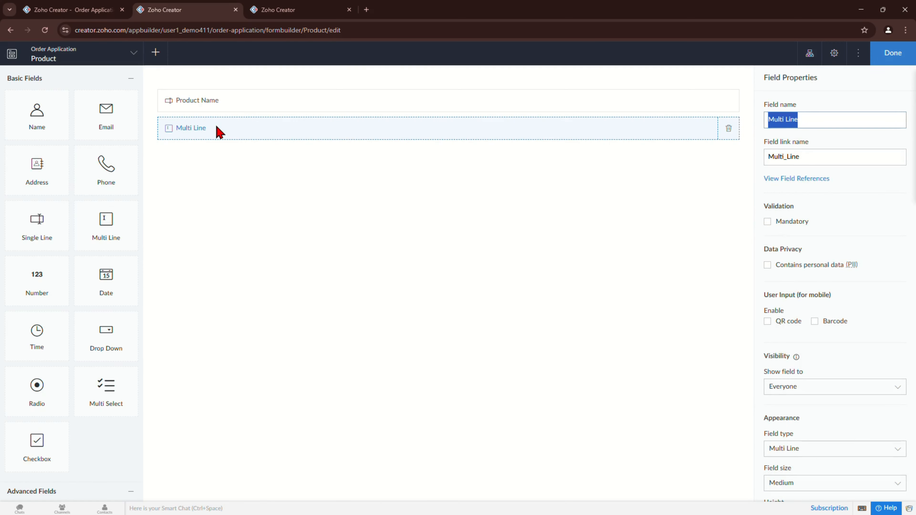
type("Product Description")
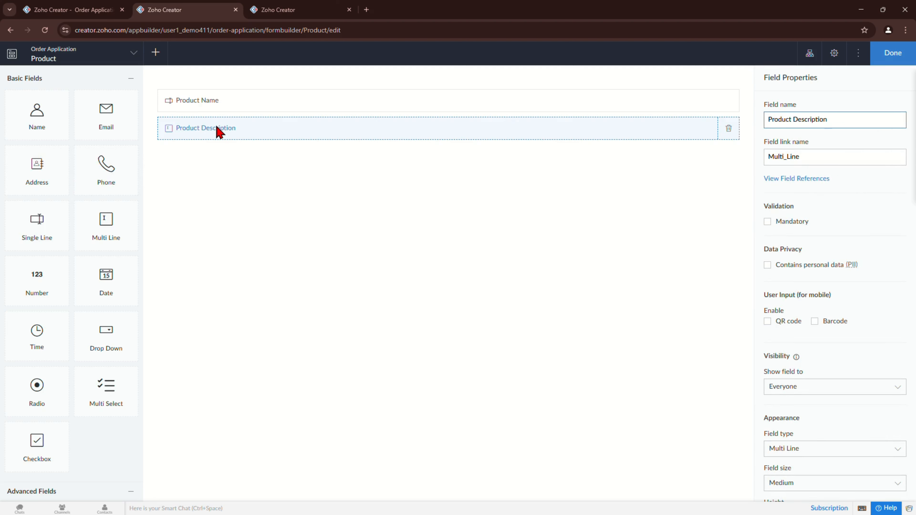
Step: Add a decimal 'Price' field below Product Description and finish the Product form
scroll(108, 307, "down", 6)
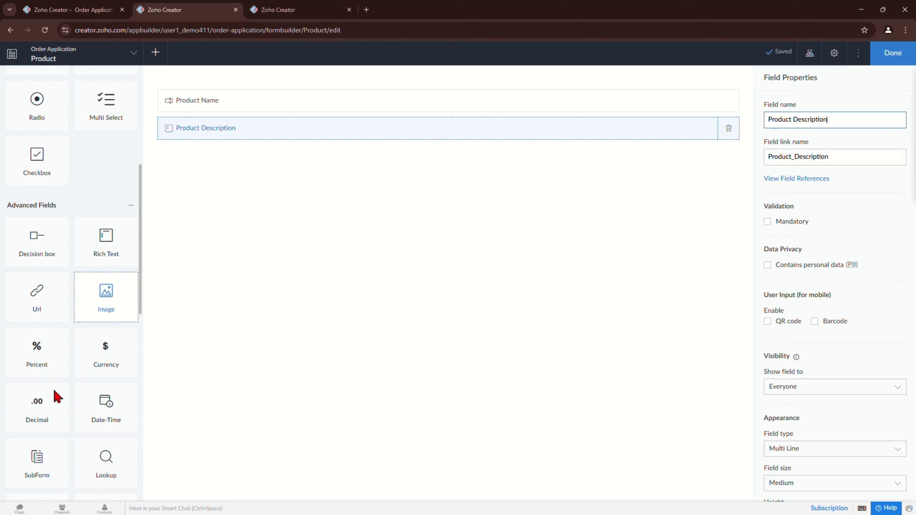
left_click_drag(37, 415, 229, 155)
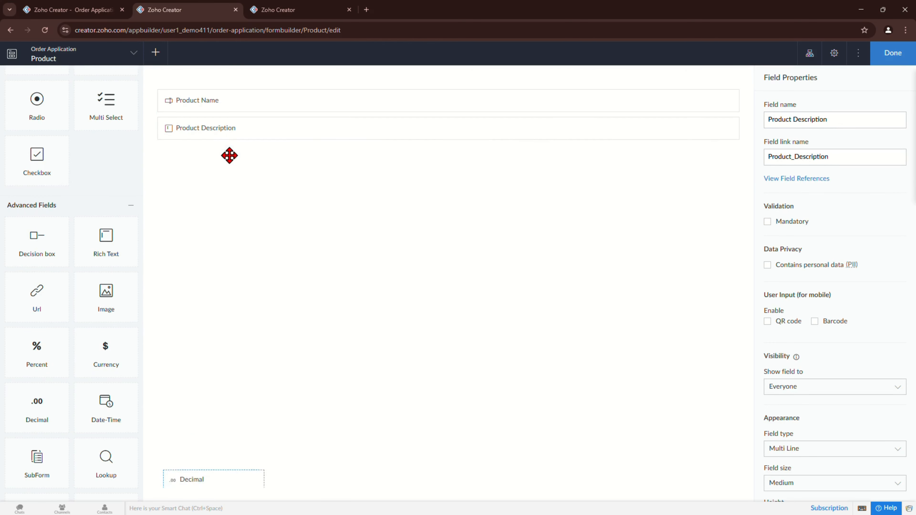
left_click_drag(37, 408, 226, 156)
type("Proc")
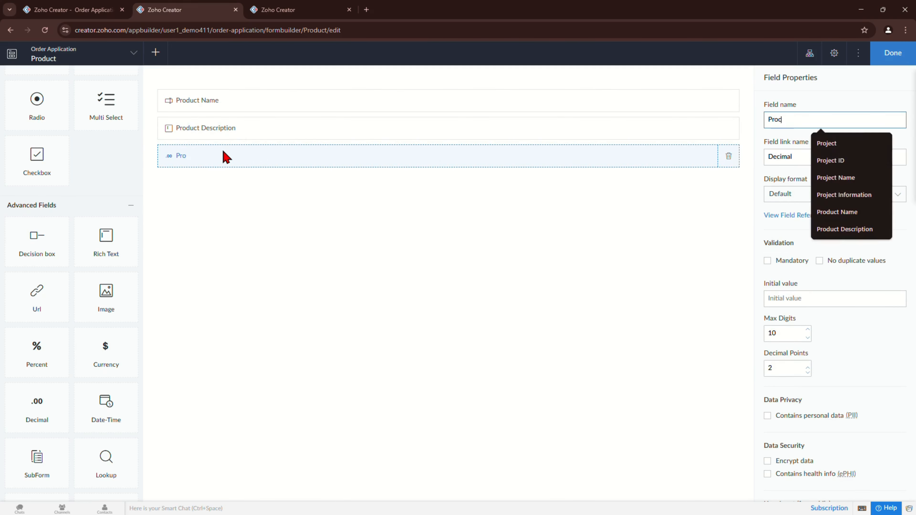
key("BackSpace")
key("BackSpace")
type("ice")
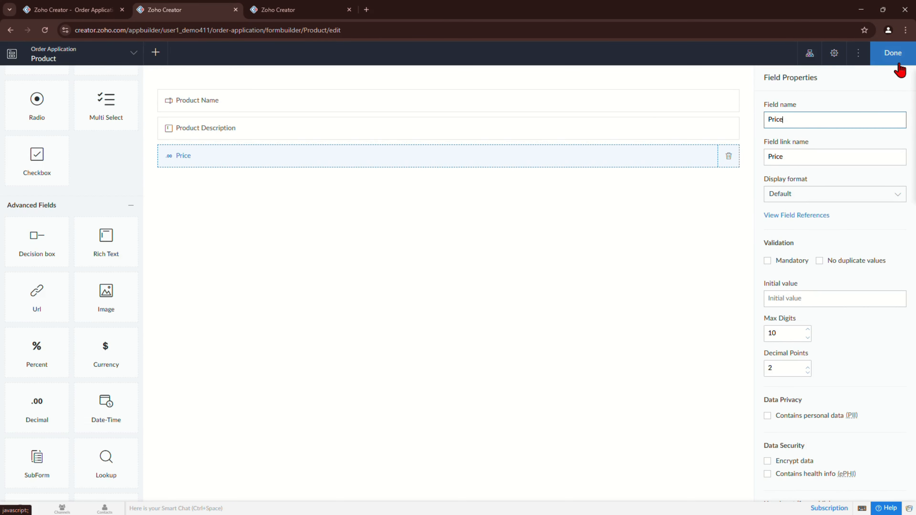
left_click(891, 52)
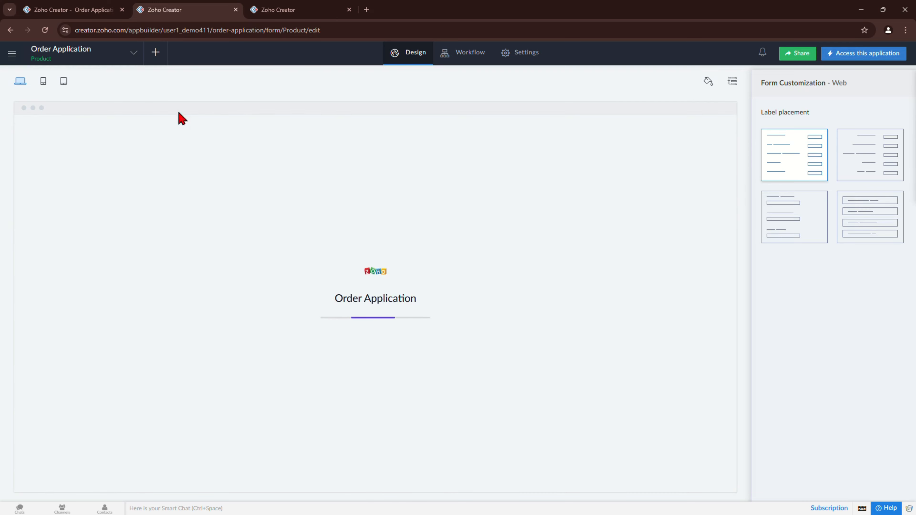
Step: Open the Order form in the Form Builder
left_click(68, 159)
left_click(72, 177)
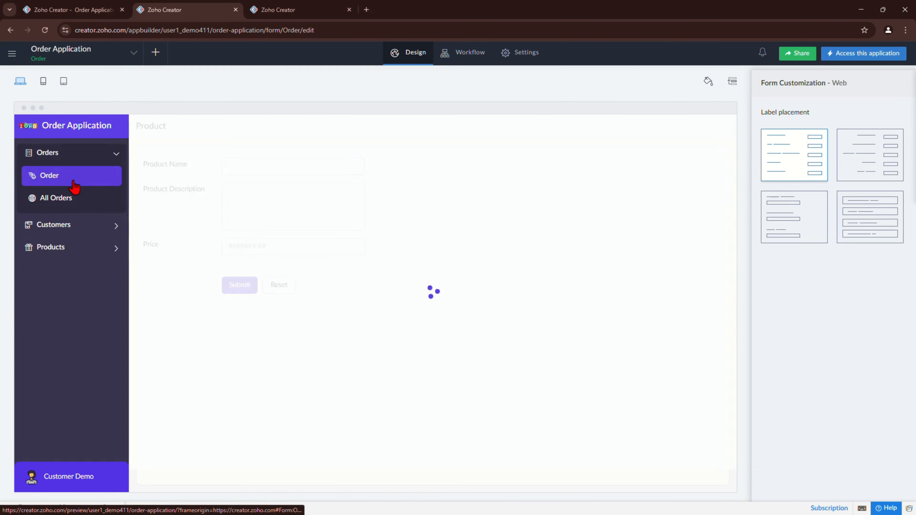
left_click(448, 303)
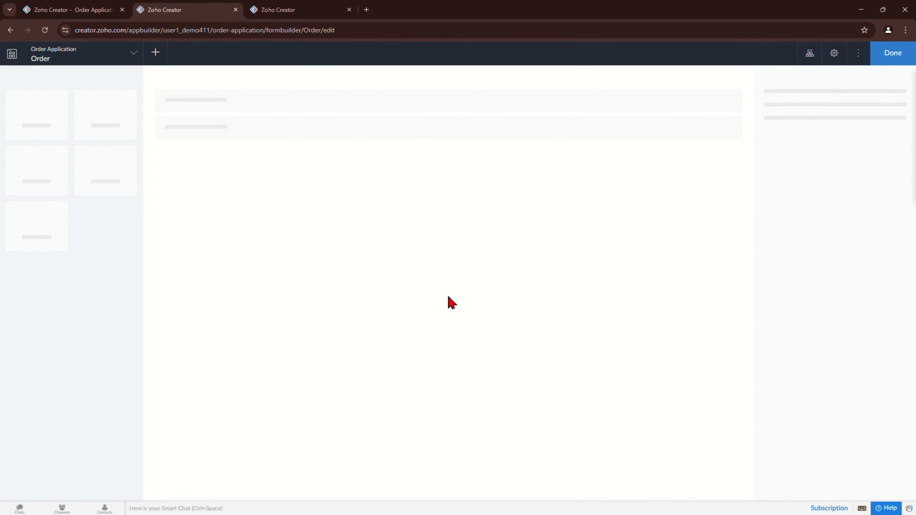
Step: Add a blank subform named 'Order Details' below the Phone field
scroll(75, 284, "down", 10)
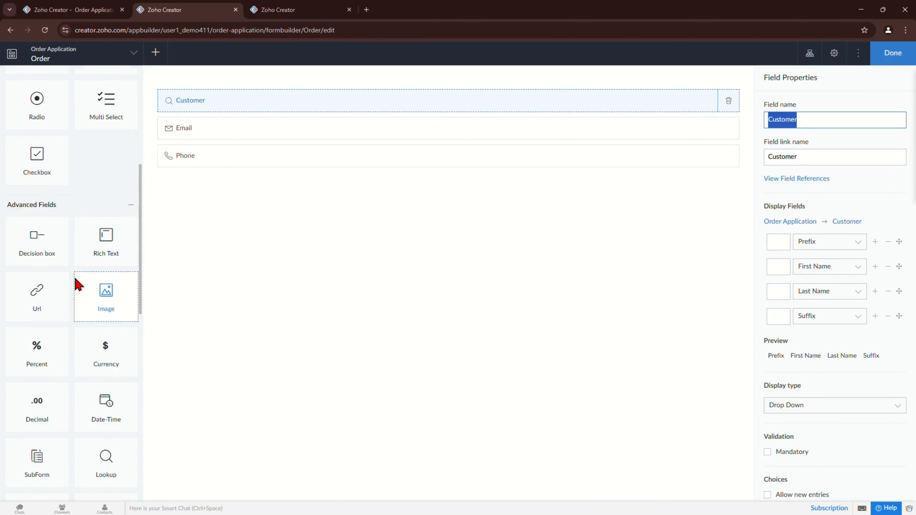
scroll(78, 284, "down", 3)
left_click_drag(37, 222, 279, 226)
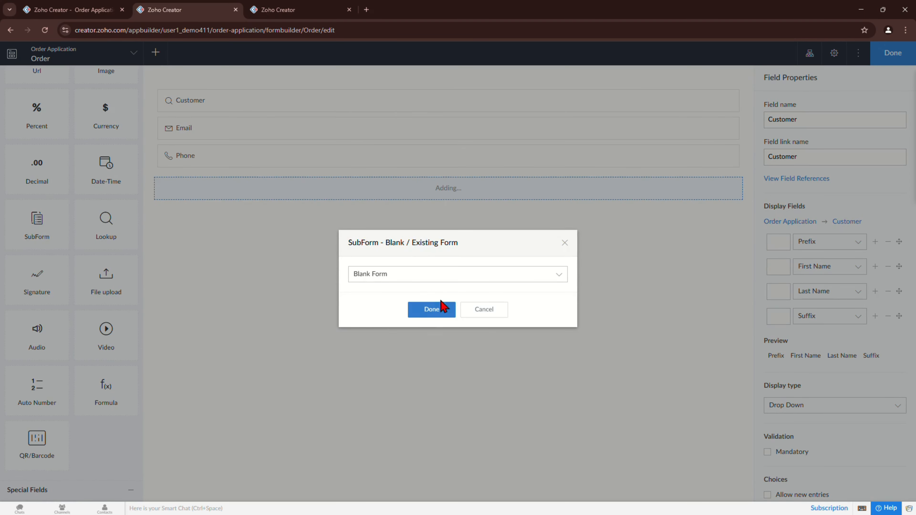
left_click(428, 317)
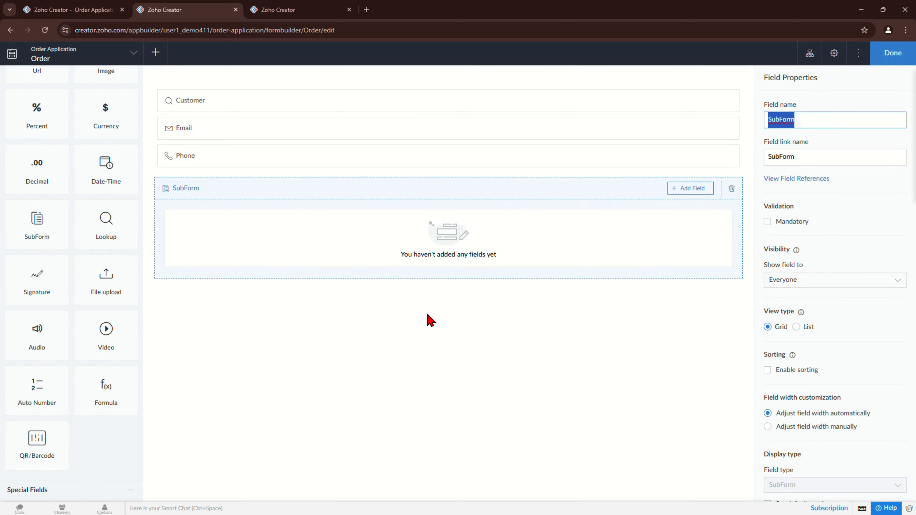
type("Order Form")
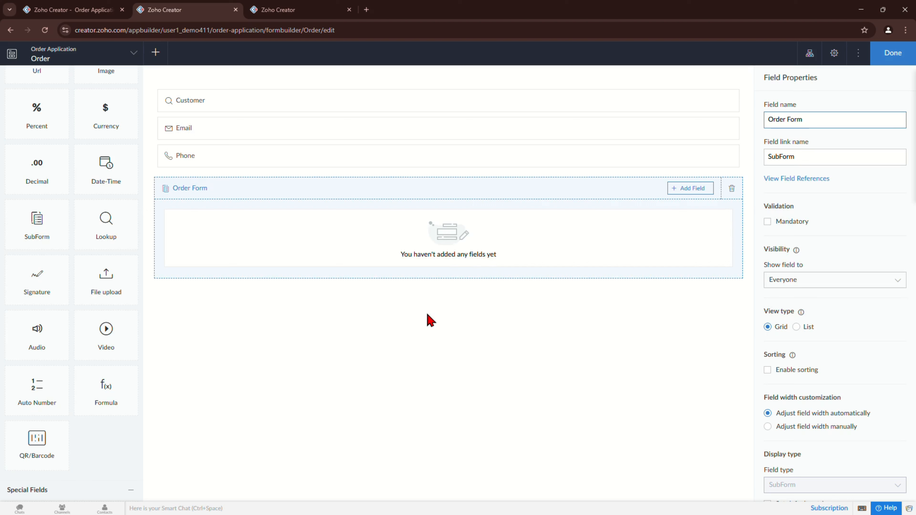
key("BackSpace")
key("BackSpace")
key("BackSpace")
key("BackSpace")
type("D")
type("eat")
key("BackSpace")
key("BackSpace")
type("tails")
Step: Begin adding a Lookup field to the Order Details subform
left_click(688, 193)
scroll(698, 275, "down", 4)
scroll(698, 276, "down", 5)
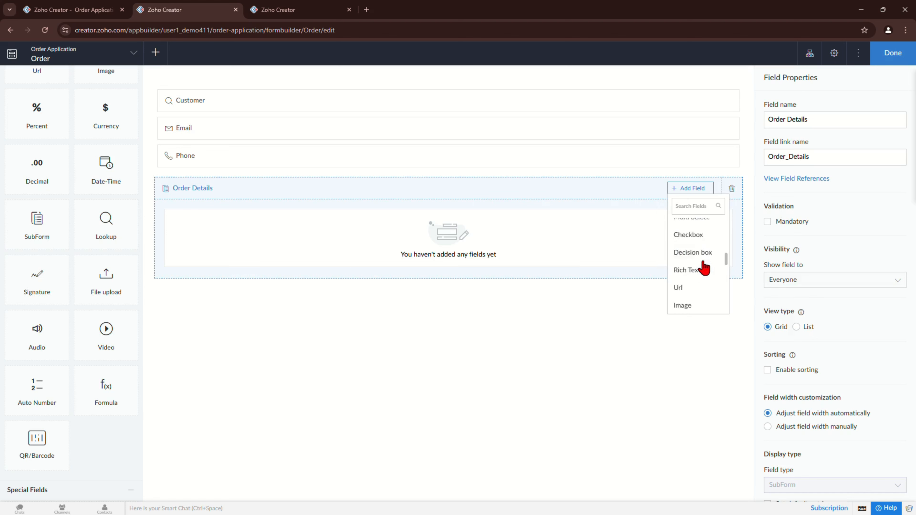
scroll(703, 262, "down", 5)
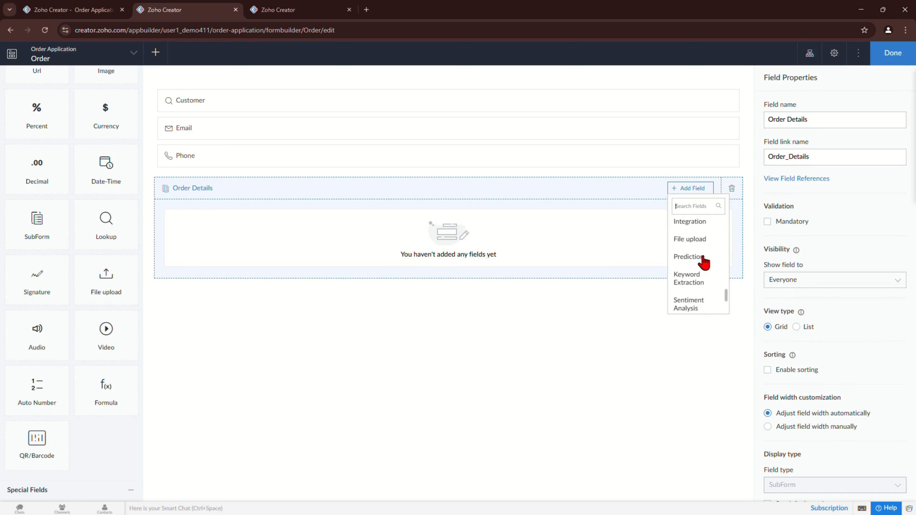
scroll(703, 263, "up", 4)
left_click(685, 264)
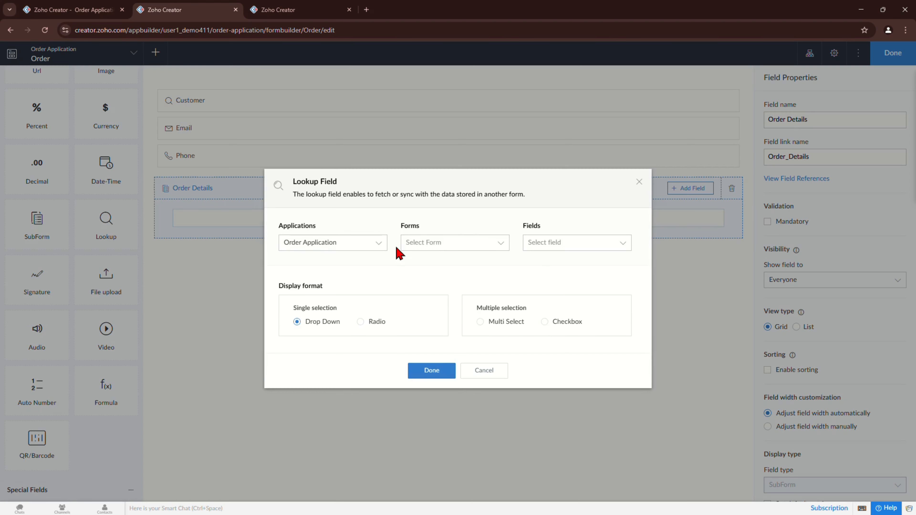
Step: Set the subform lookup to draw on the Product form's Product Name field
left_click(423, 249)
left_click(419, 295)
left_click(546, 244)
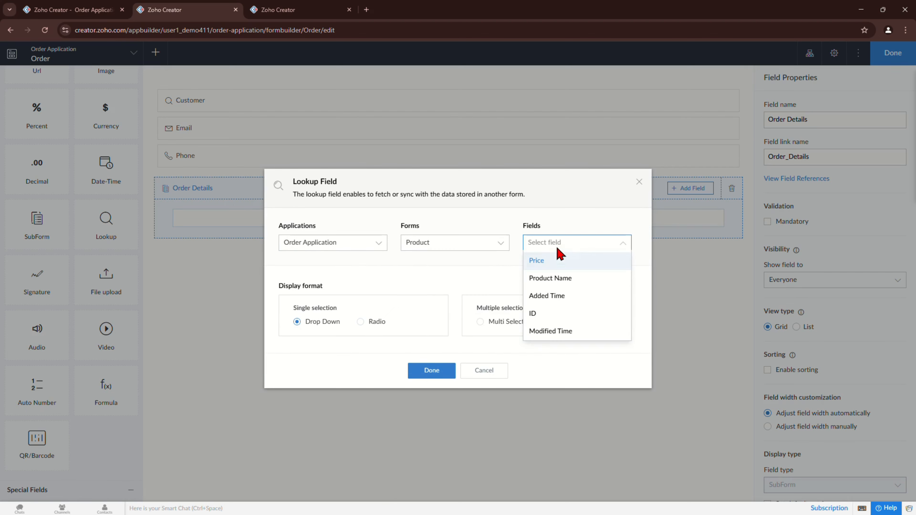
left_click(552, 276)
left_click(433, 400)
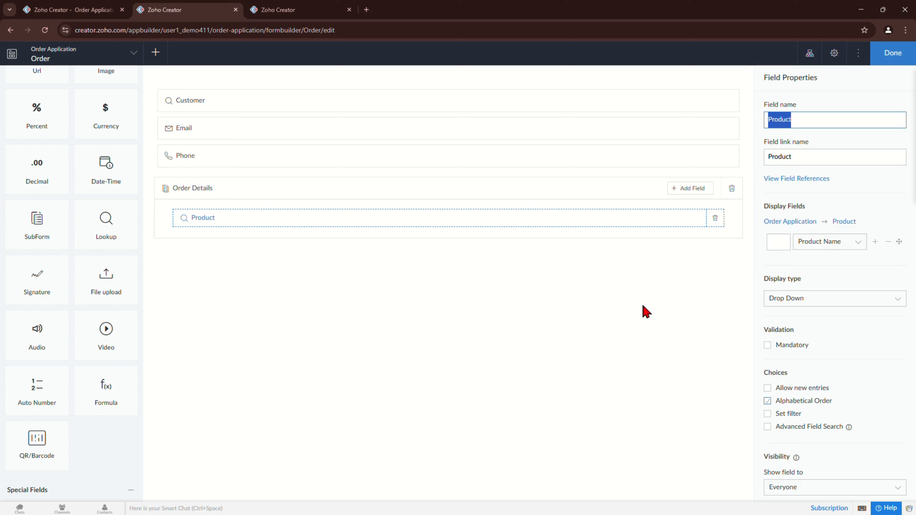
Step: Start a second Product lookup in the subform, then cancel it
left_click(694, 188)
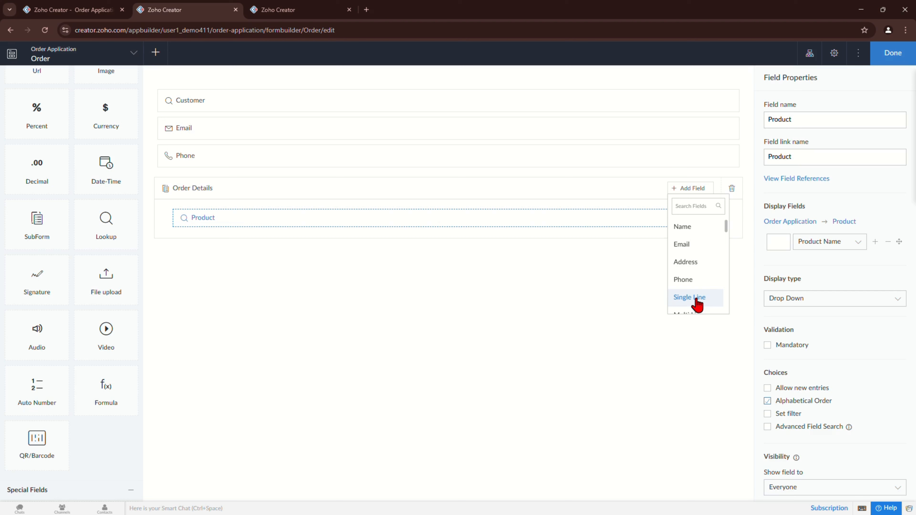
scroll(701, 301, "down", 3)
scroll(703, 253, "up", 1)
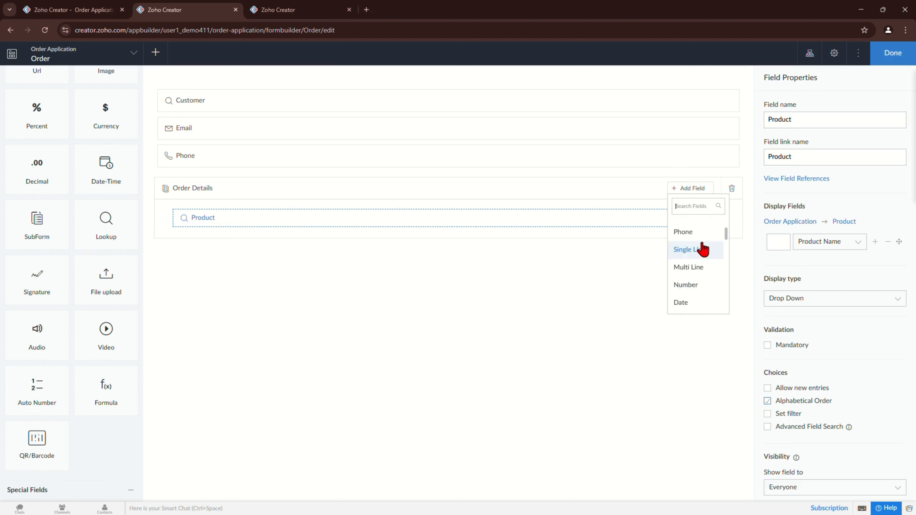
scroll(701, 252, "down", 5)
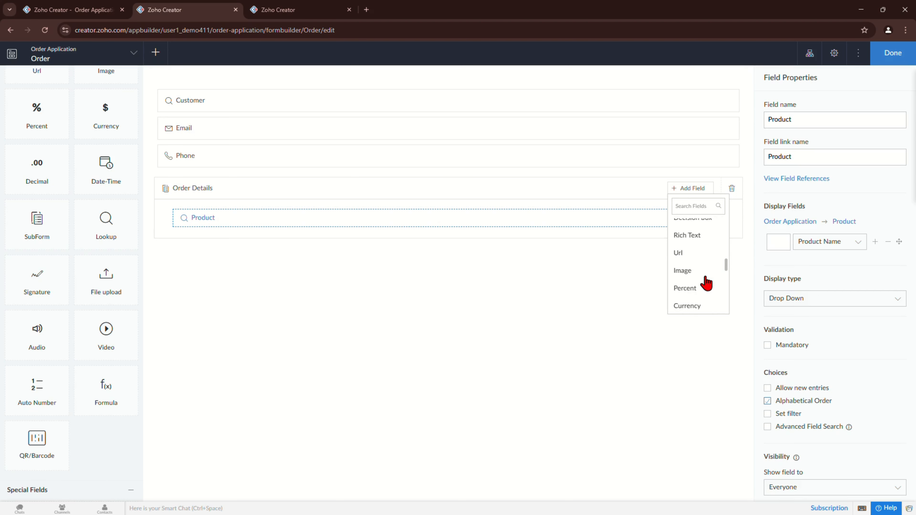
scroll(705, 283, "down", 2)
left_click(697, 265)
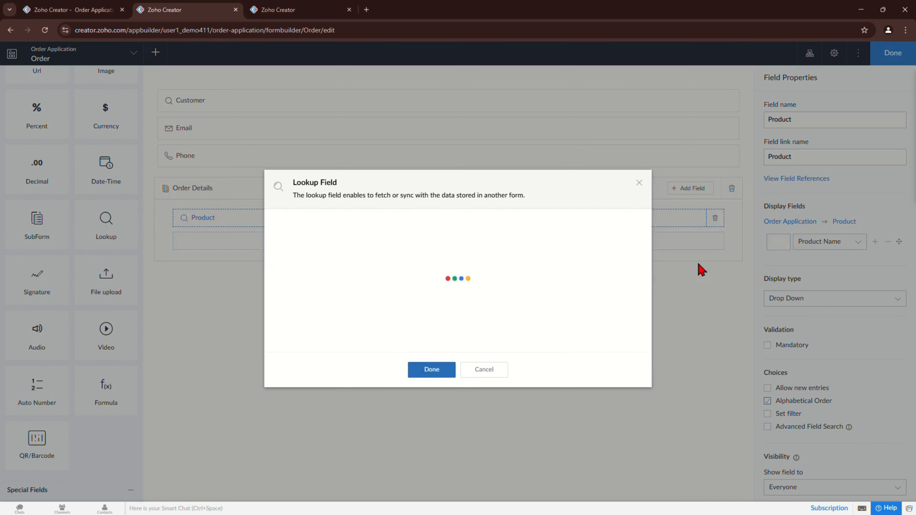
left_click(453, 242)
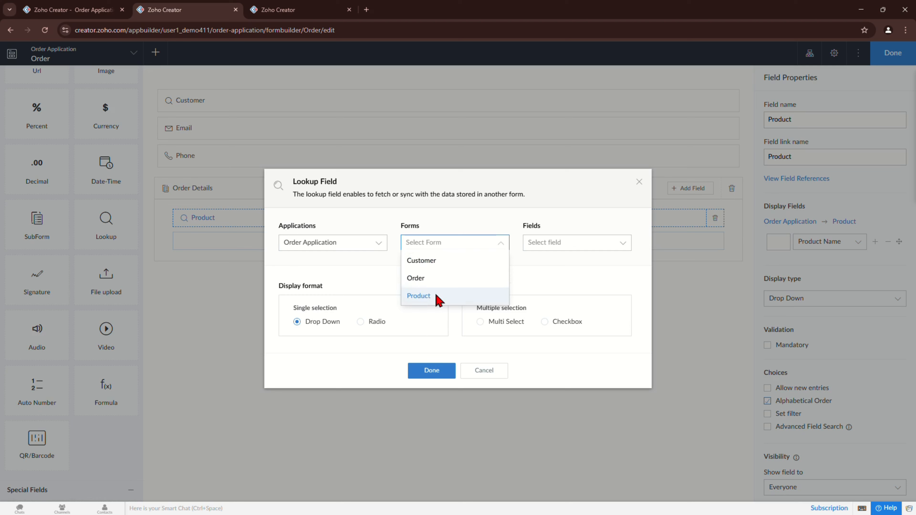
left_click(420, 295)
left_click(546, 242)
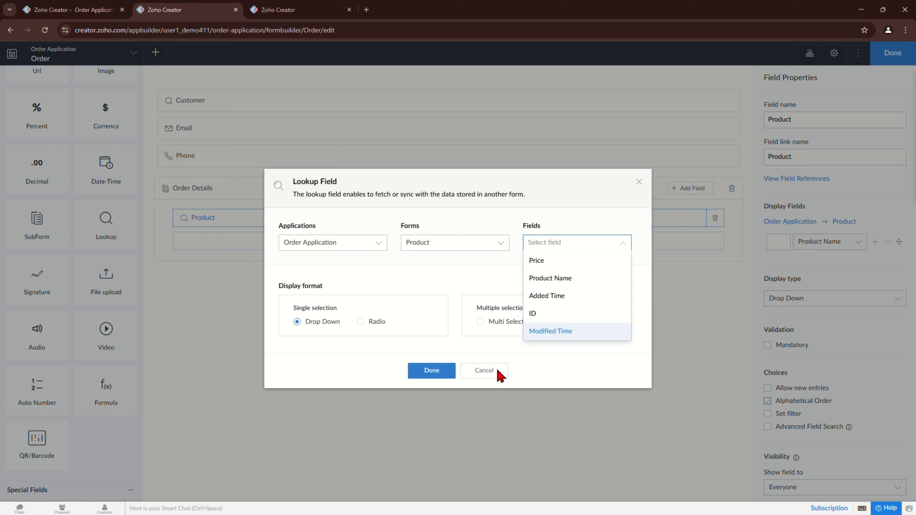
left_click(490, 374)
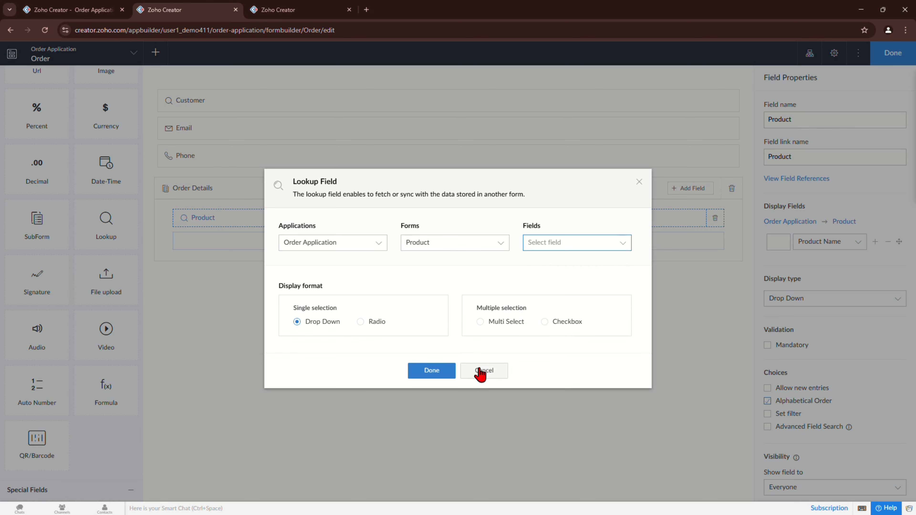
left_click(486, 375)
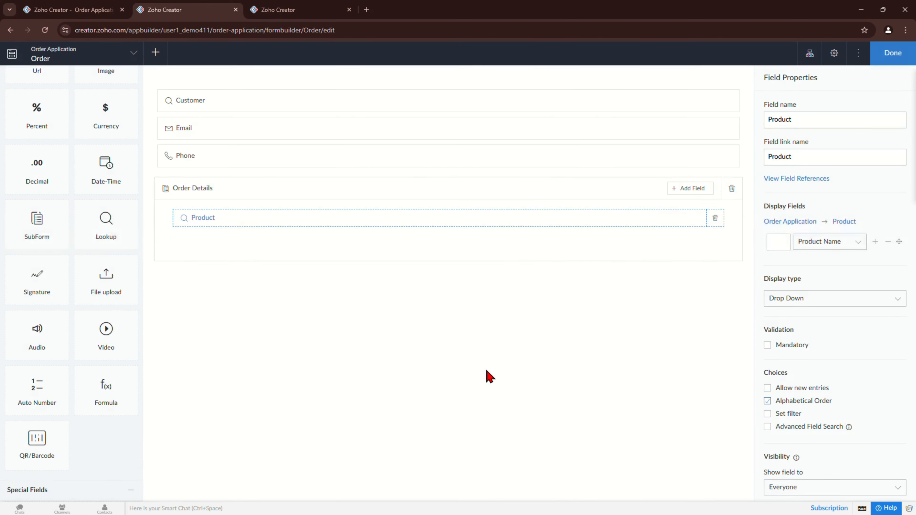
left_click(698, 189)
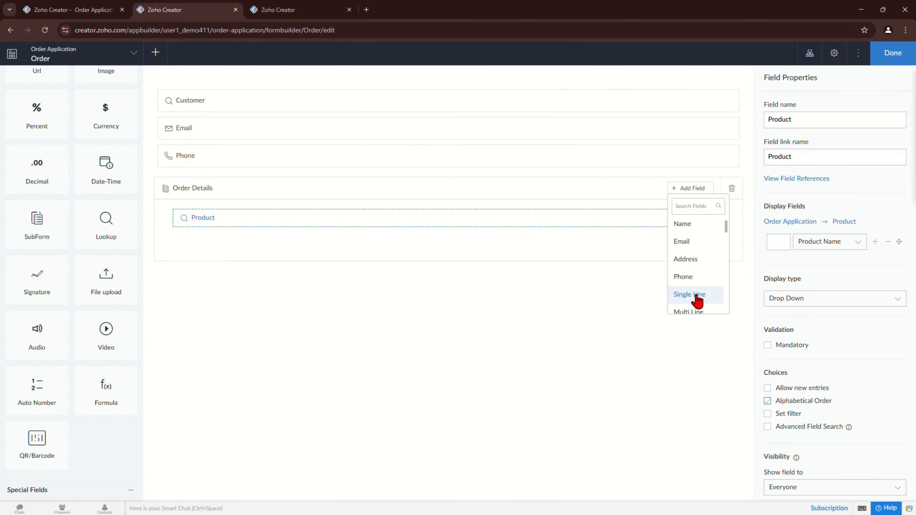
Step: Add a multi-line 'Product Description' field to the Order Details subform
scroll(696, 299, "down", 3)
left_click(696, 268)
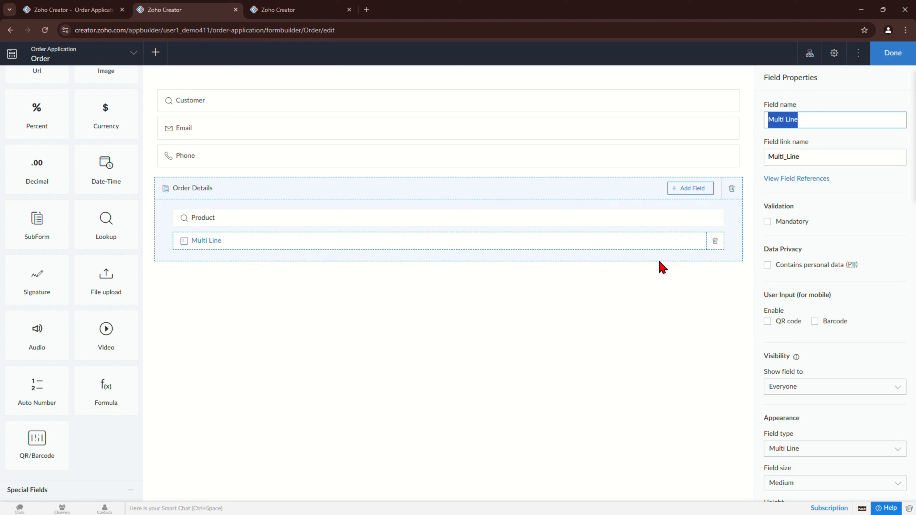
type("Product")
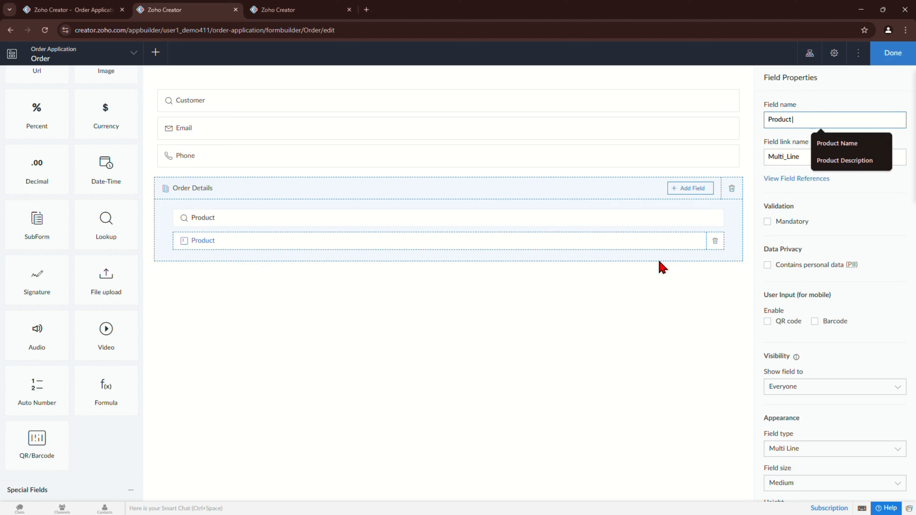
type(" Descriptio")
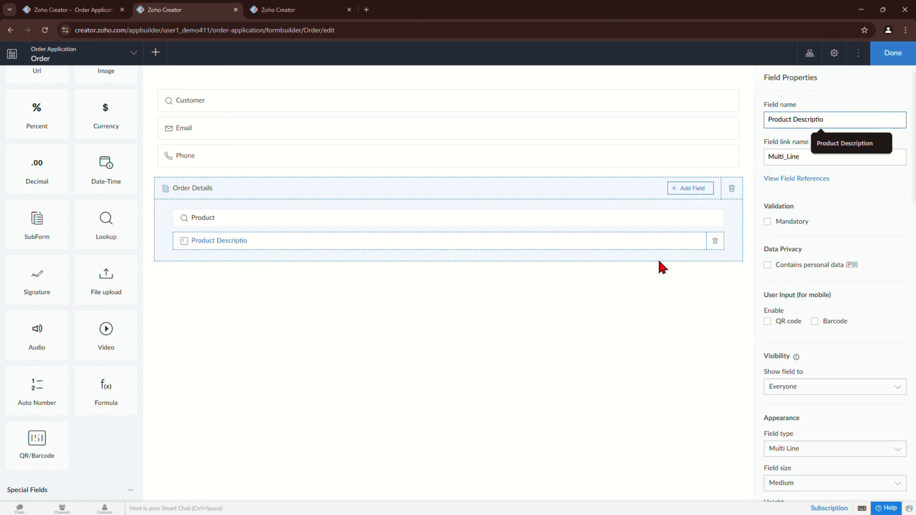
type("nb")
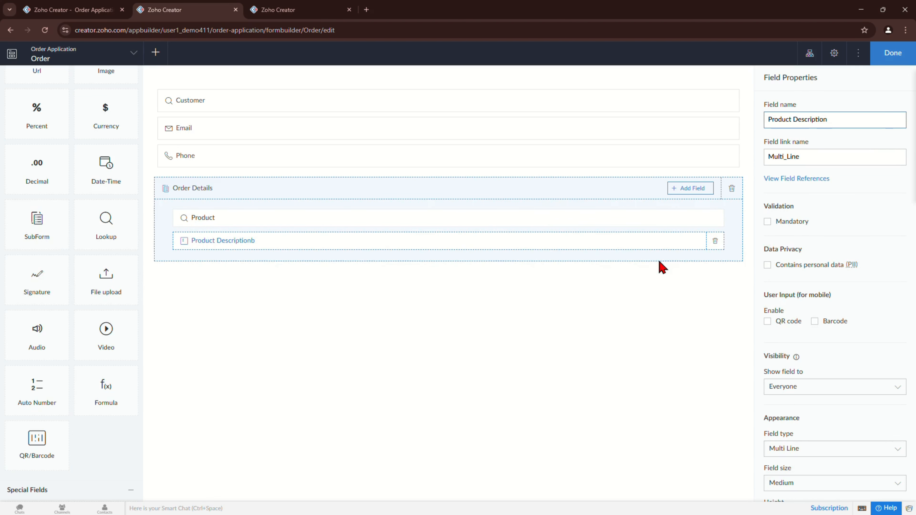
left_click(360, 285)
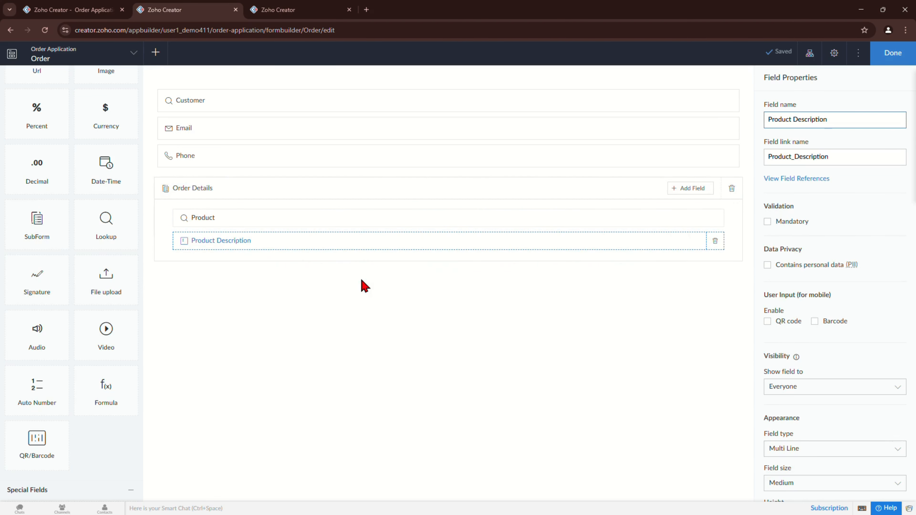
Step: Add a decimal 'Price' field to Order Details, finish the form and open the live app
scroll(108, 335, "down", 5)
scroll(82, 350, "down", 2)
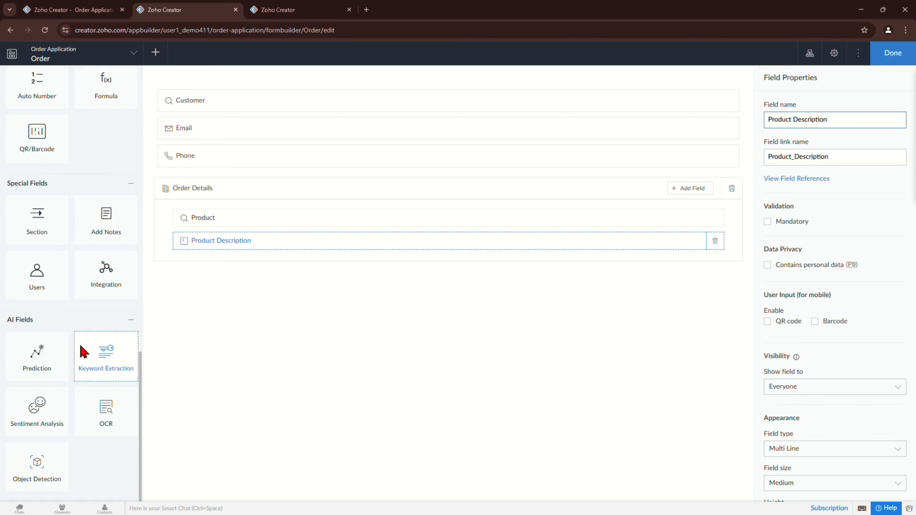
scroll(75, 368, "up", 8)
scroll(74, 369, "up", 3)
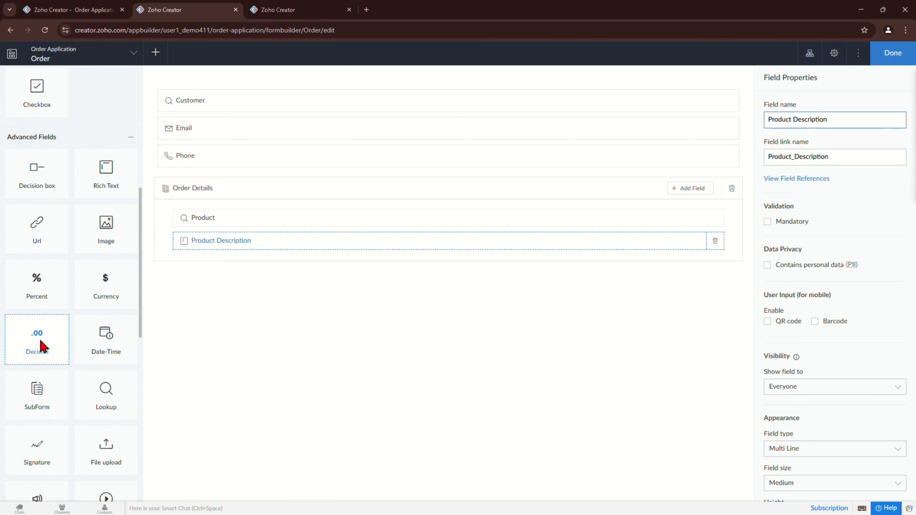
left_click_drag(40, 346, 242, 275)
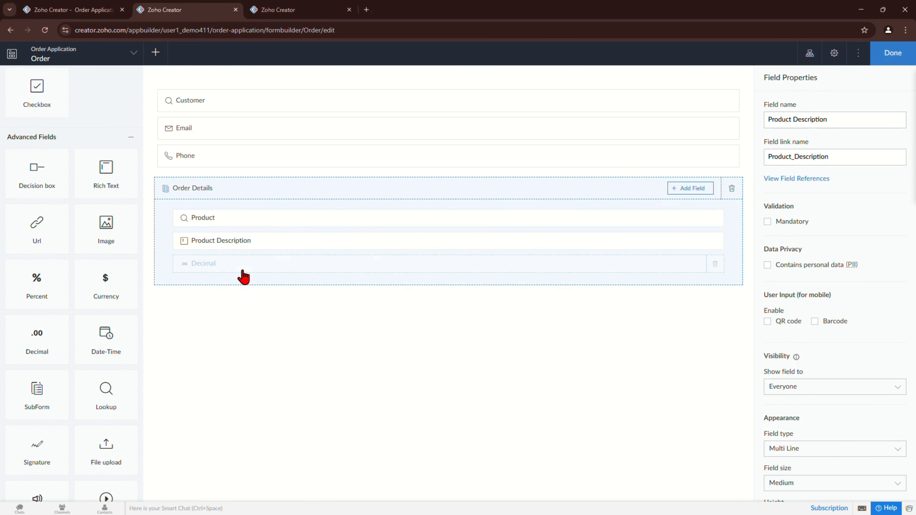
type("Proce")
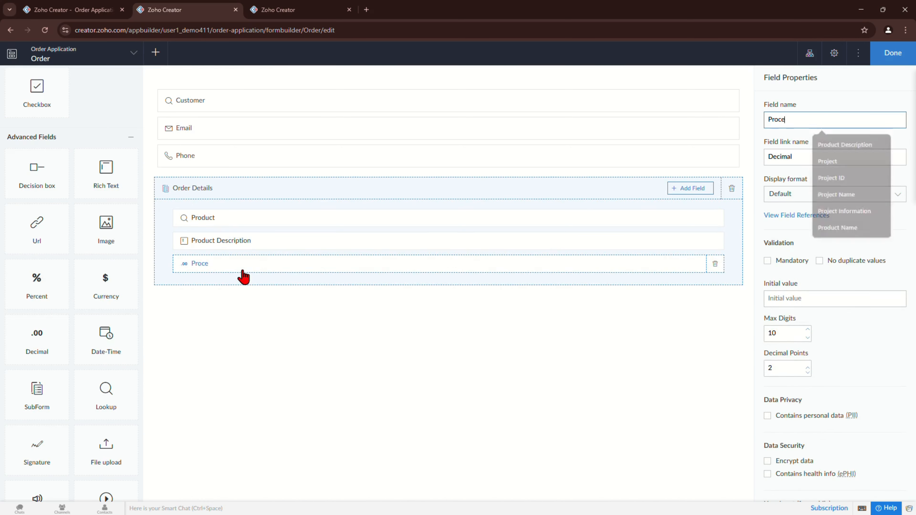
key("BackSpace")
key("BackSpace")
key("BackSpace")
type("ice")
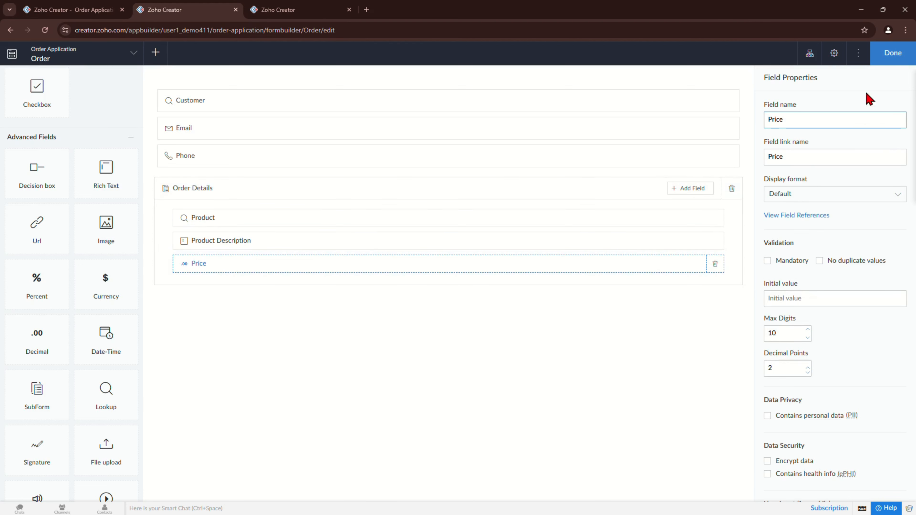
left_click(887, 54)
left_click(116, 7)
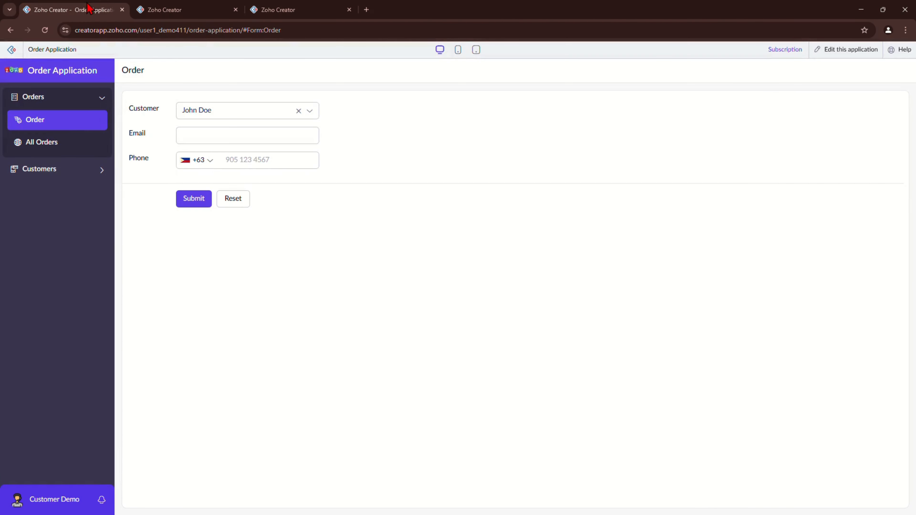
Step: Add a row to Order Details in the live Order form and find the Product list empty
left_click(56, 124)
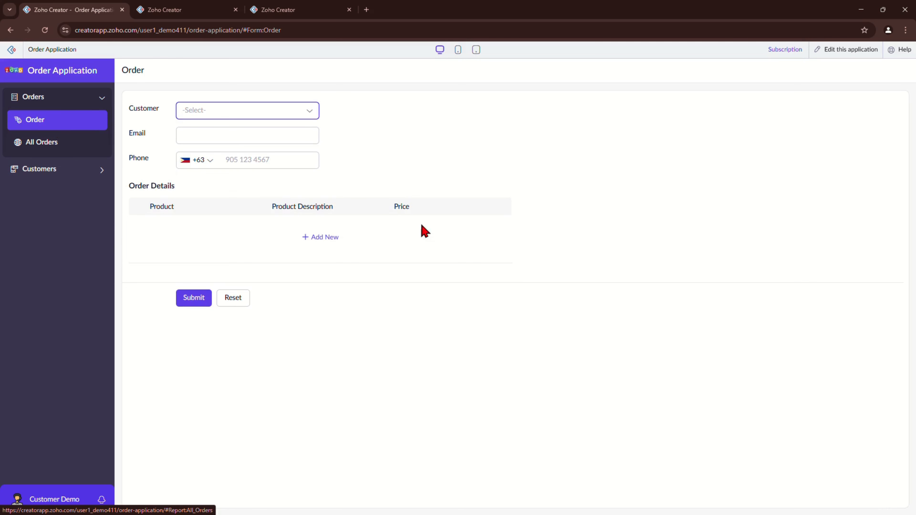
left_click_drag(130, 192, 192, 193)
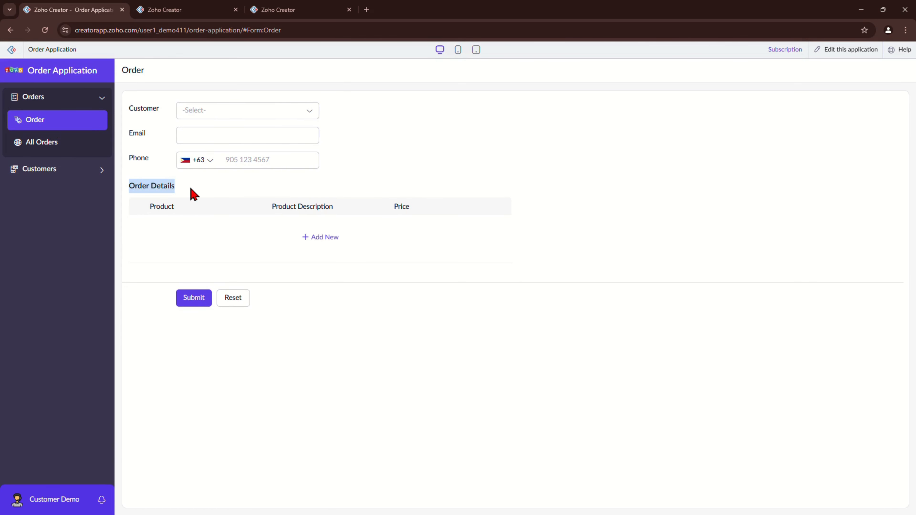
left_click(317, 238)
left_click(220, 238)
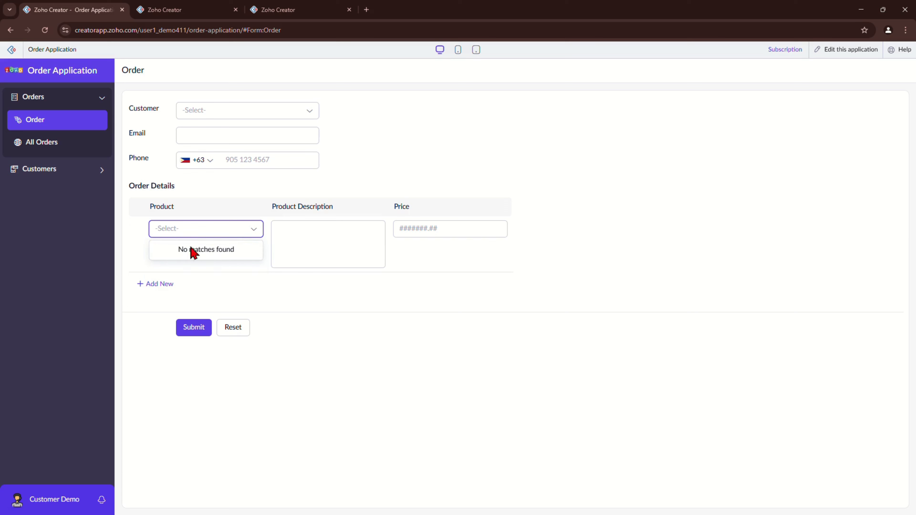
left_click(210, 247)
left_click(313, 338)
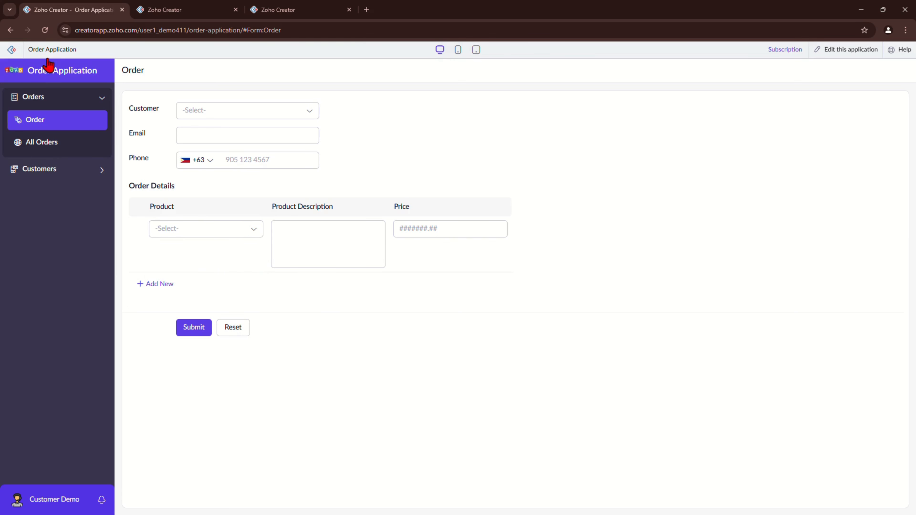
Step: Reload the app and open the new Products section's All Products report
left_click(44, 30)
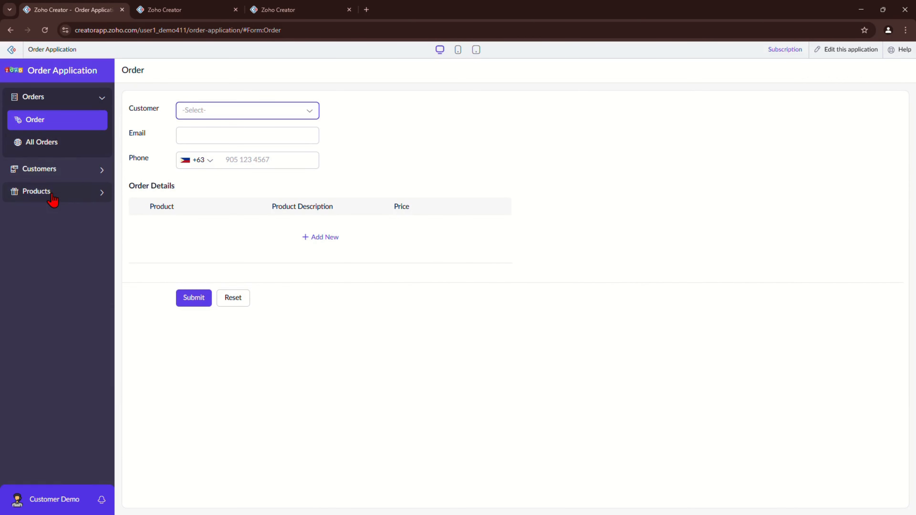
left_click(56, 197)
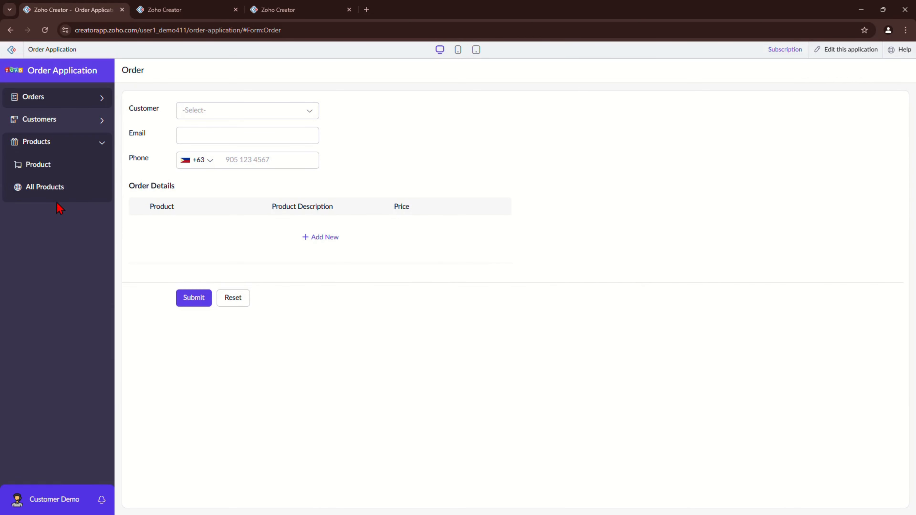
left_click(57, 202)
Step: Start a new product record named Hotdog
left_click(492, 339)
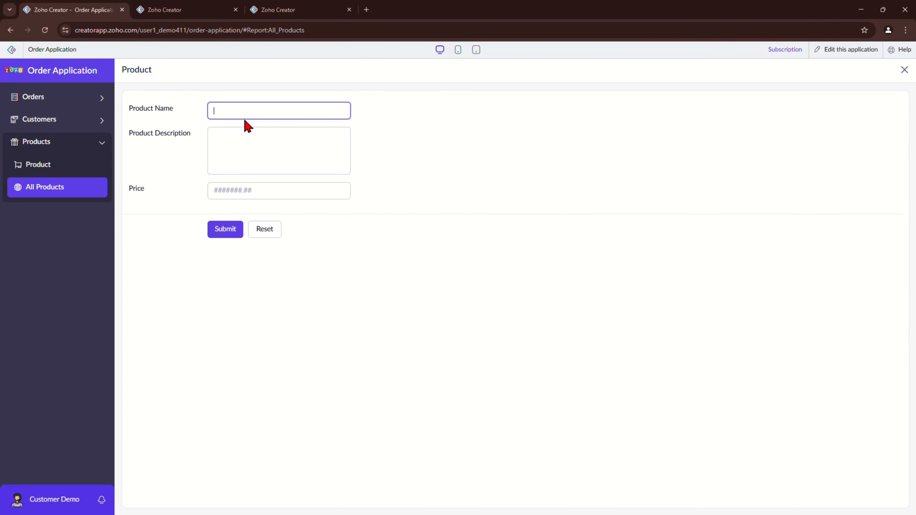
type("Hittgg")
key("BackSpace")
key("BackSpace")
type("dgg")
key("BackSpace")
key("BackSpace")
type("og")
Step: Give Hotdog the description 'Virgenia Hotdog' and price 100.00, then submit it
left_click(231, 149)
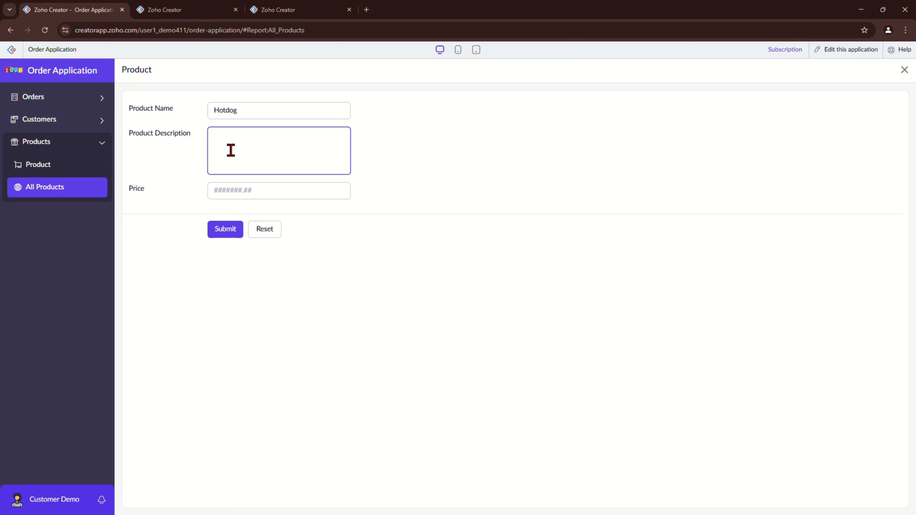
type("Virgenia Hotdog")
left_click(231, 190)
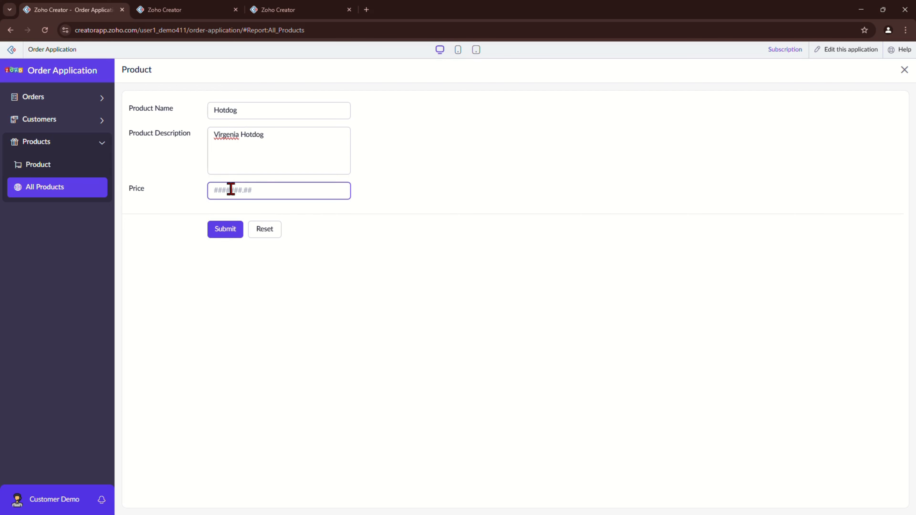
type("100")
left_click(216, 231)
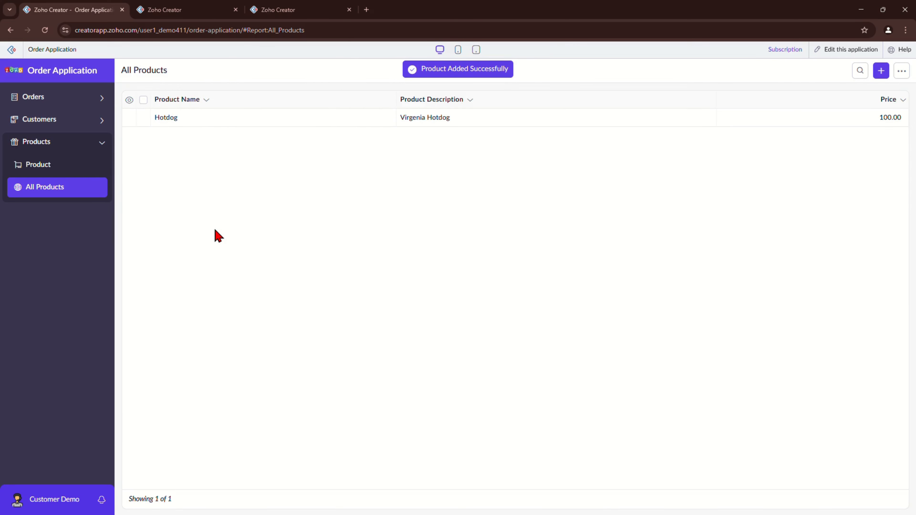
Step: Add a second product, Apple, described as 'Large Apple' at price 66.00
left_click(878, 76)
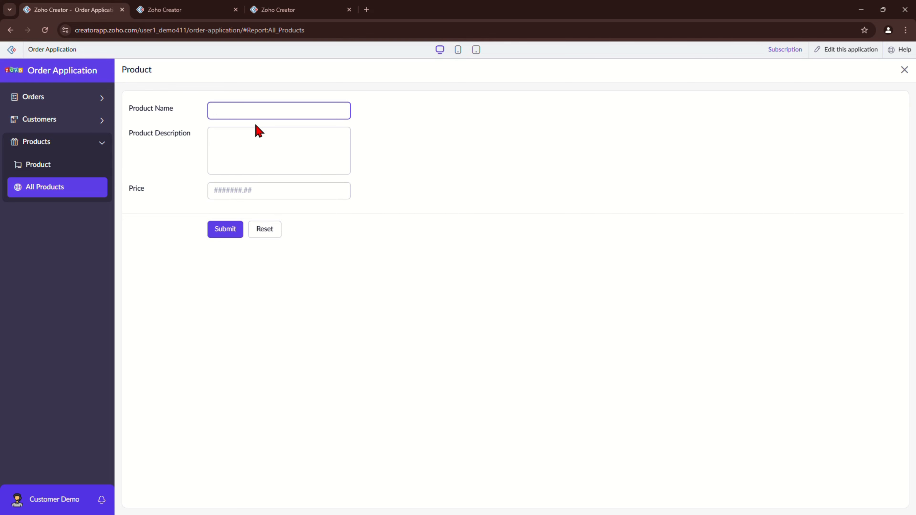
type("Apple")
key("Tab")
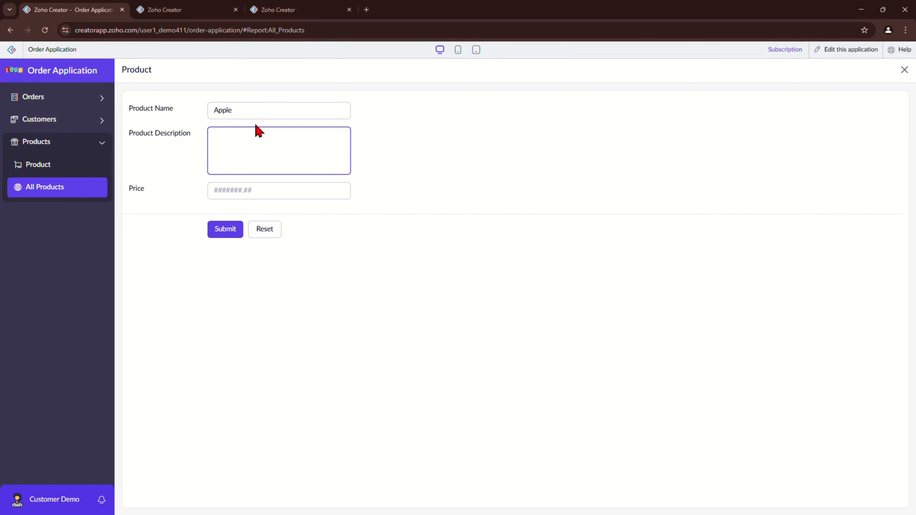
type("Large Apple")
key("Tab")
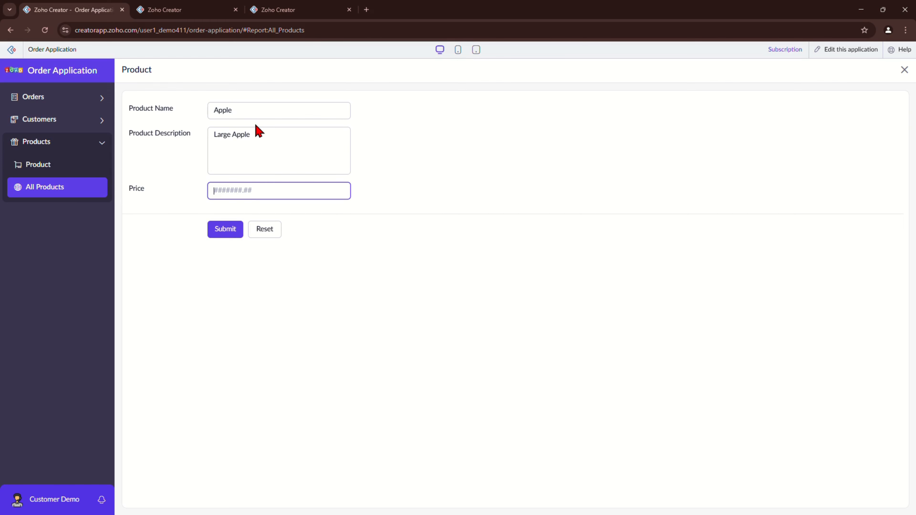
type("66")
left_click(225, 229)
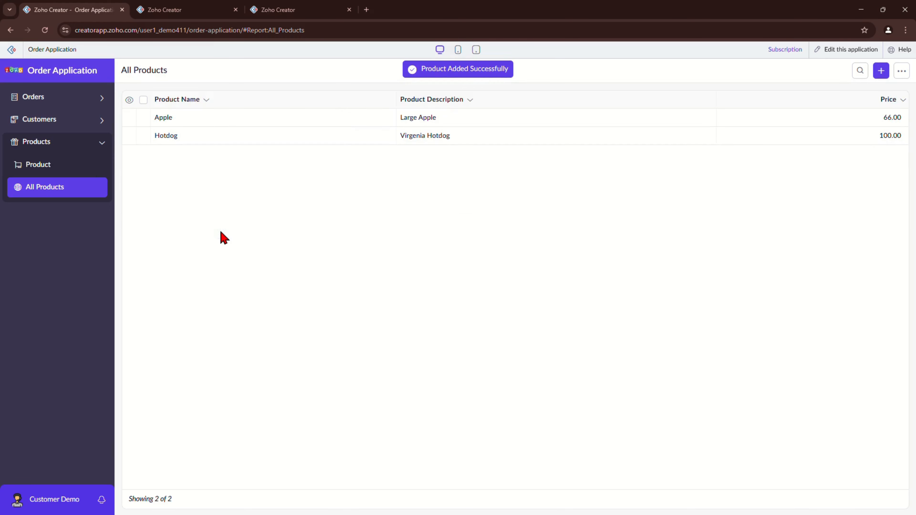
left_click(51, 100)
Step: Add a new Order Details row on the Order form and confirm its Product list offers Apple and Hotdog
left_click(50, 121)
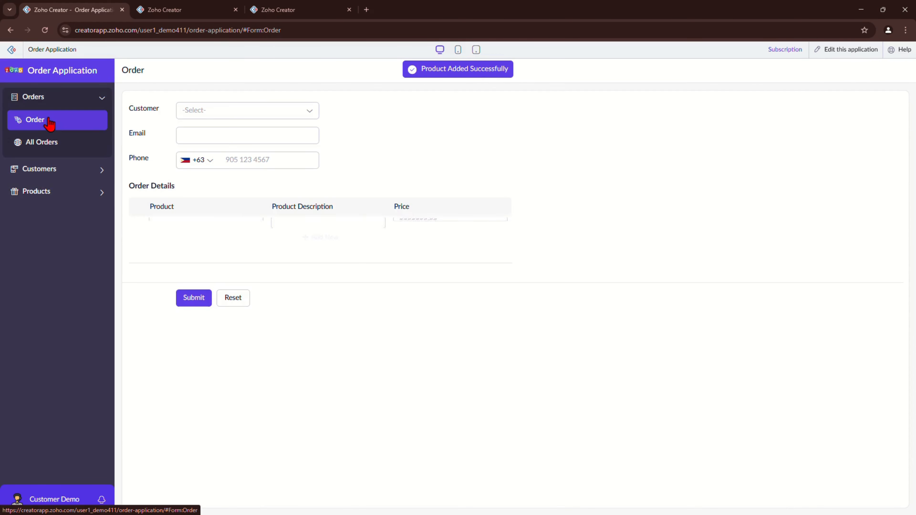
left_click(320, 238)
left_click(216, 238)
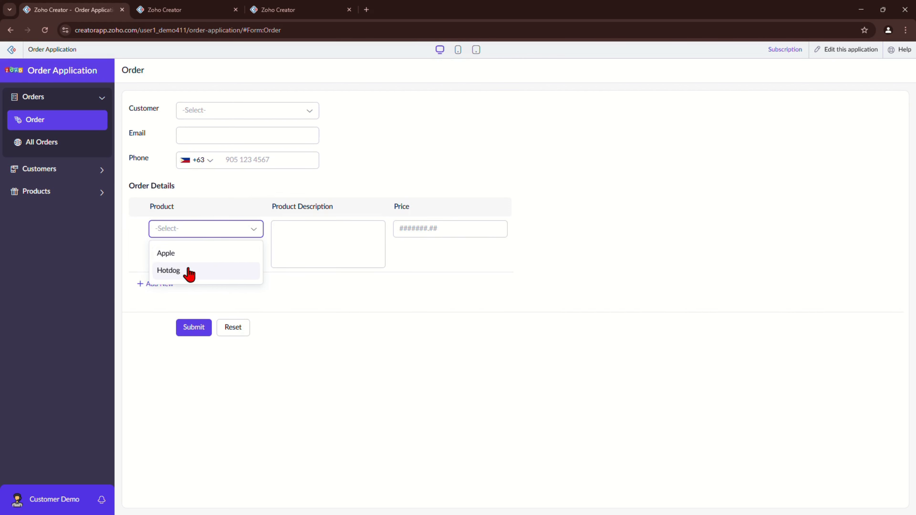
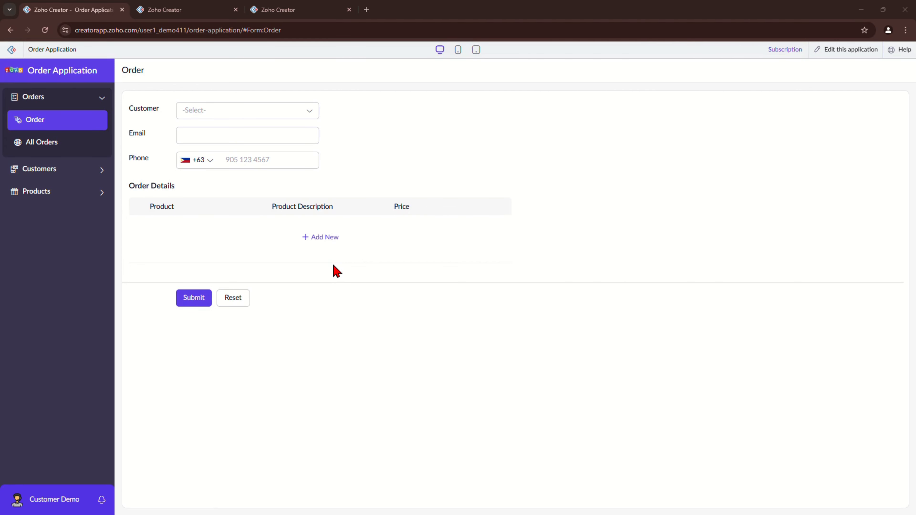
Step: Add an Order Details row on the live Order form and pick Apple as its product
left_click(320, 237)
left_click(202, 230)
left_click(193, 262)
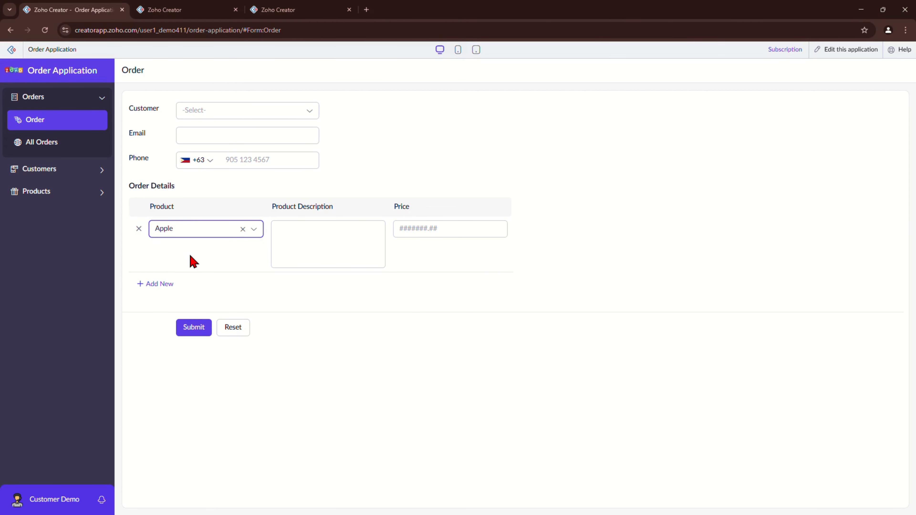
left_click_drag(276, 213, 431, 211)
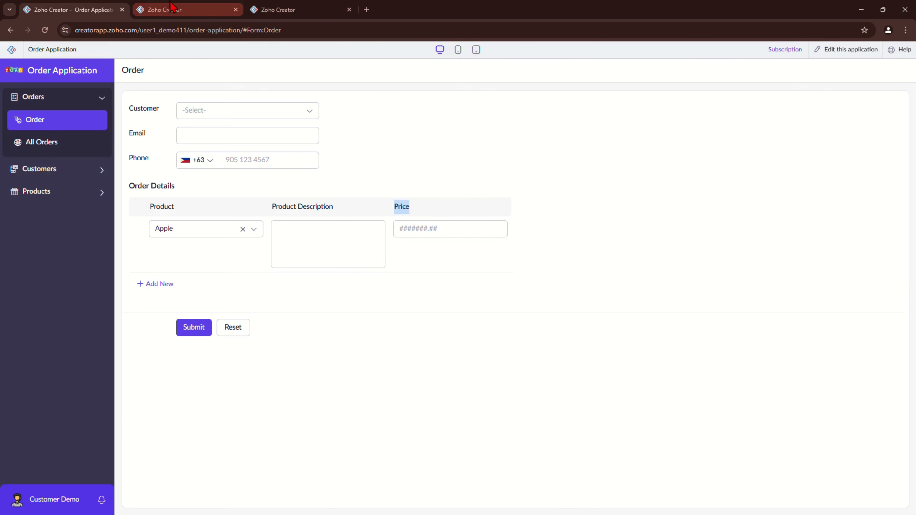
left_click(152, 10)
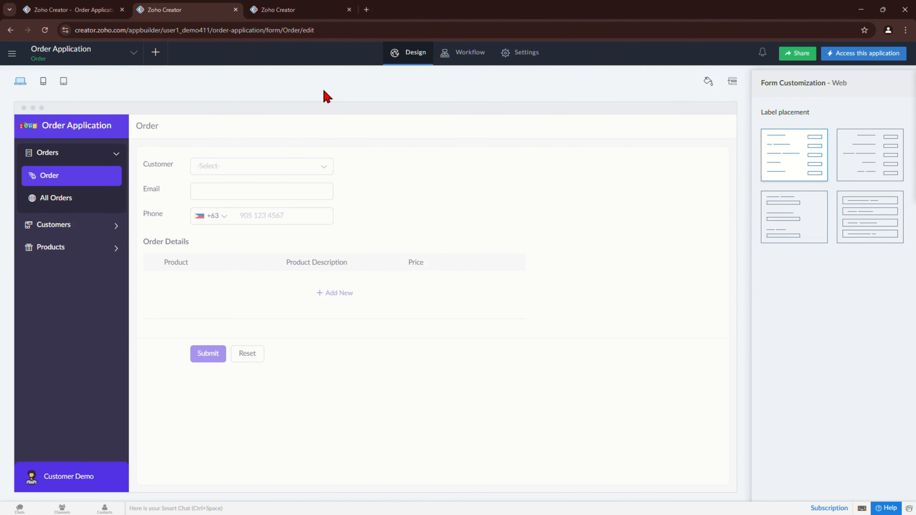
Step: Start a new Order workflow triggered by user input when records are created or edited
left_click(467, 57)
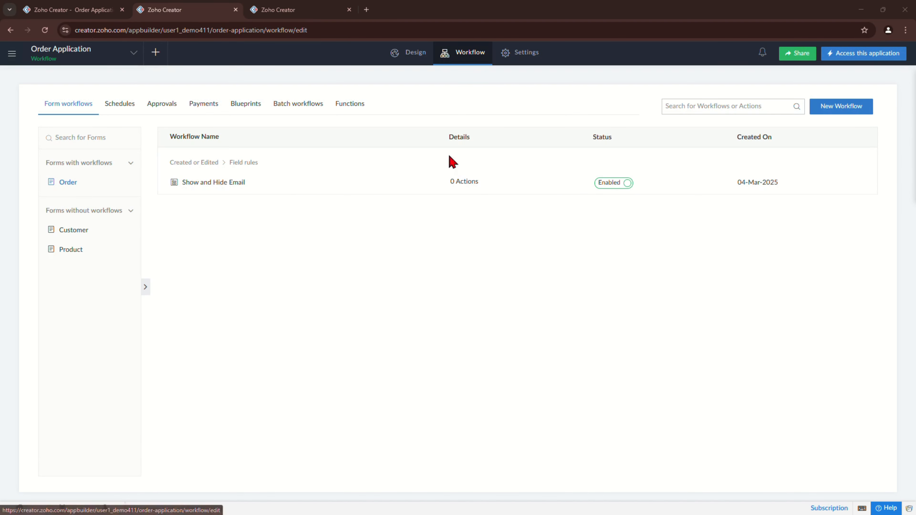
left_click(843, 112)
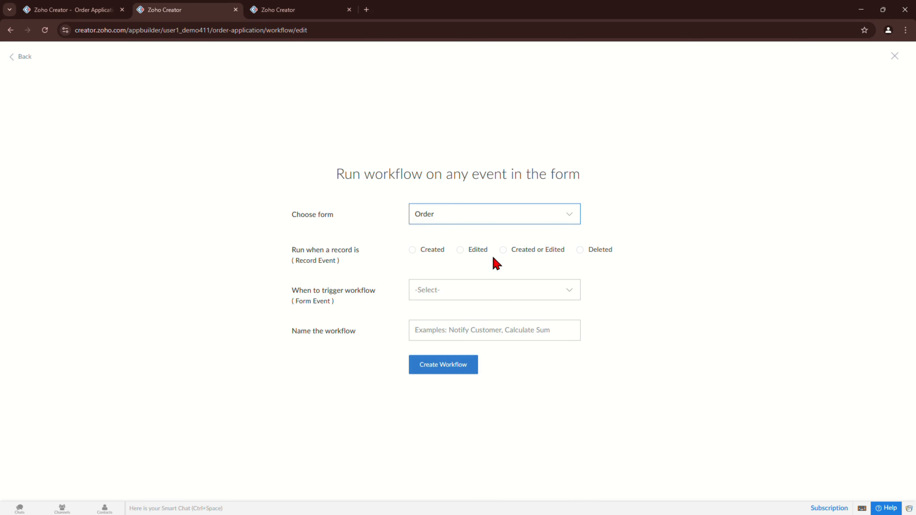
left_click(502, 250)
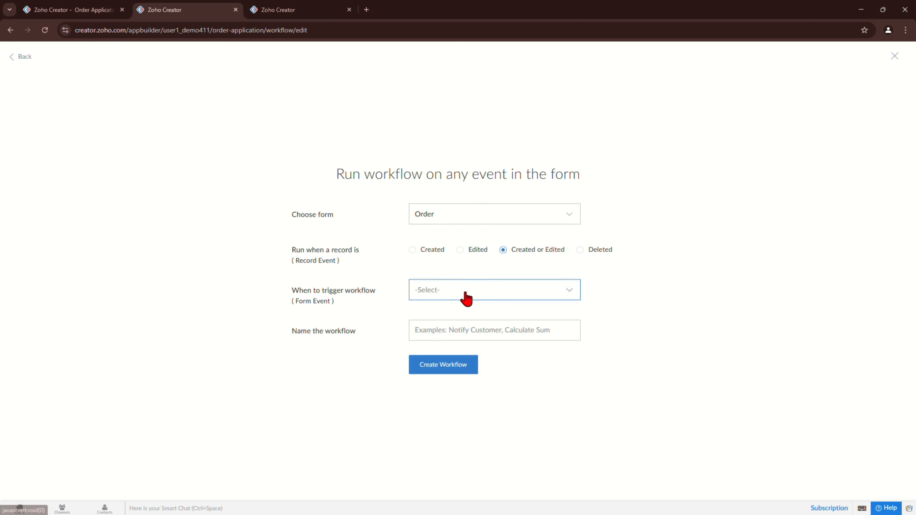
left_click(466, 294)
scroll(497, 330, "down", 2)
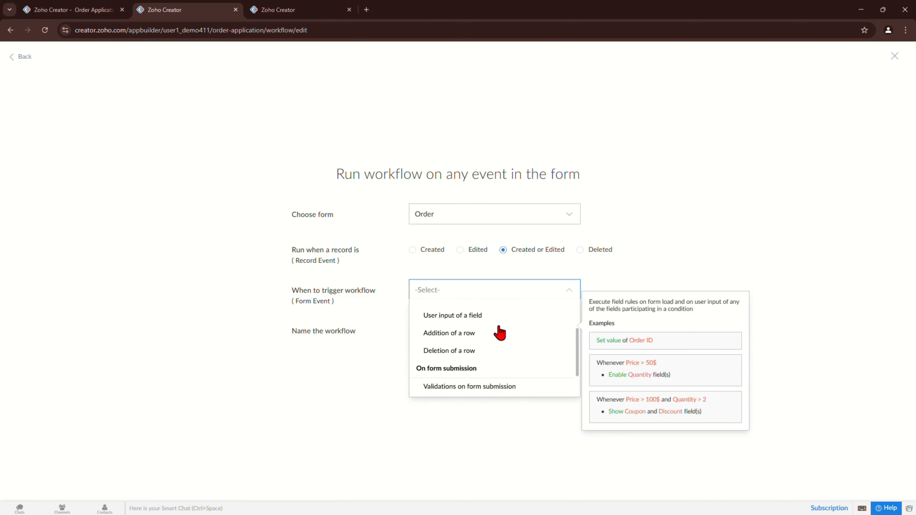
left_click(478, 321)
Step: Watch the Product field and name the workflow 'Auto populate Product Details'
left_click(474, 317)
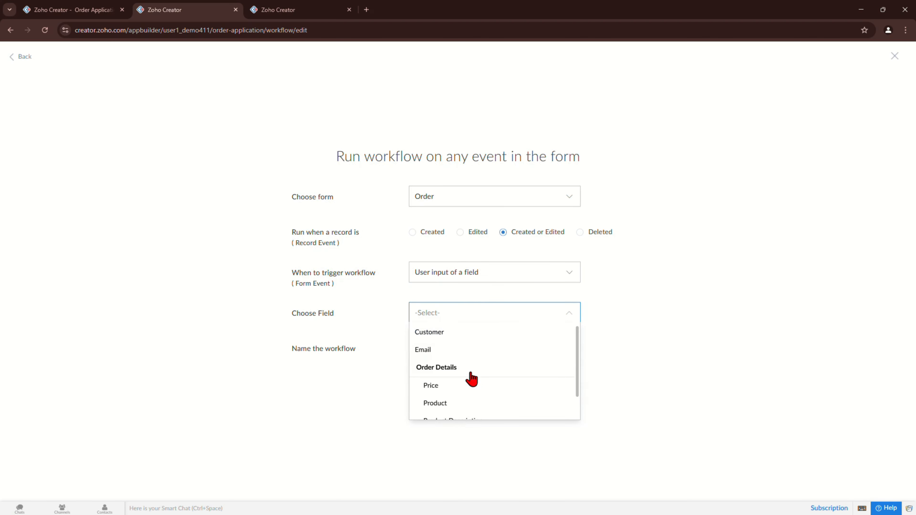
scroll(471, 379, "down", 1)
left_click(466, 378)
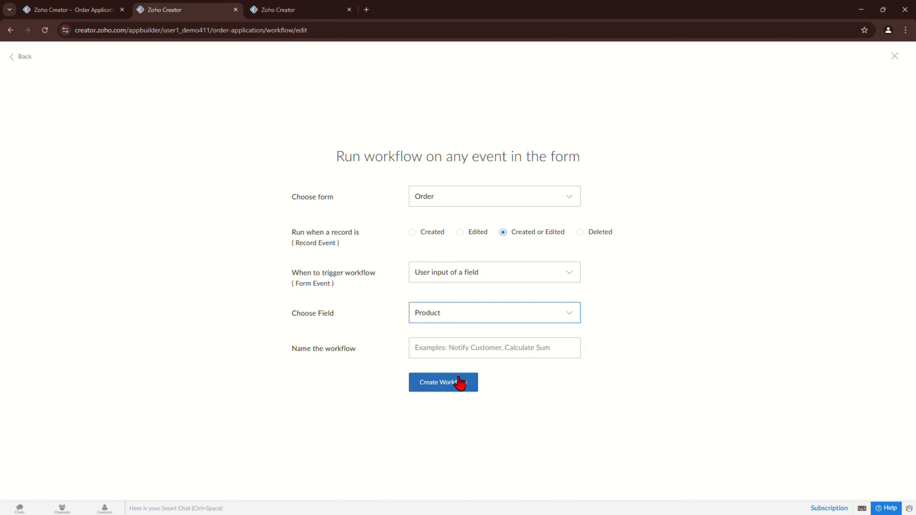
left_click(458, 349)
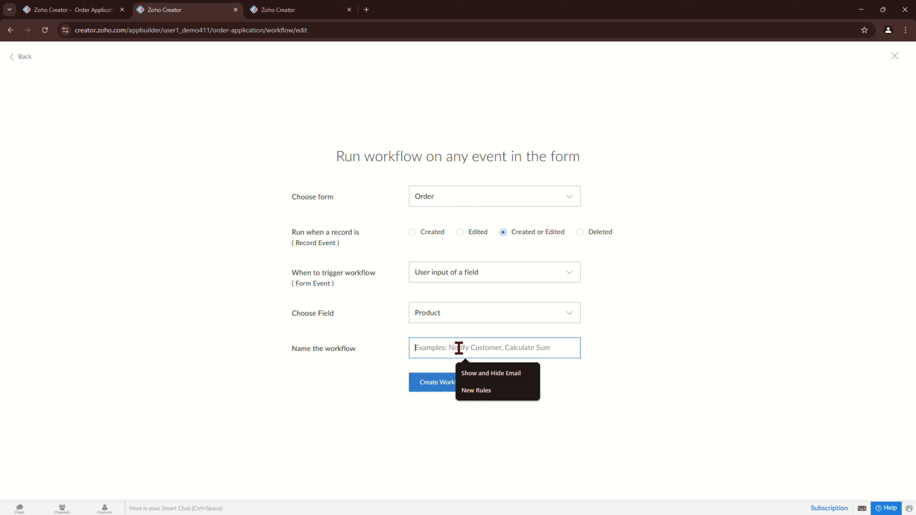
type("Auto populat")
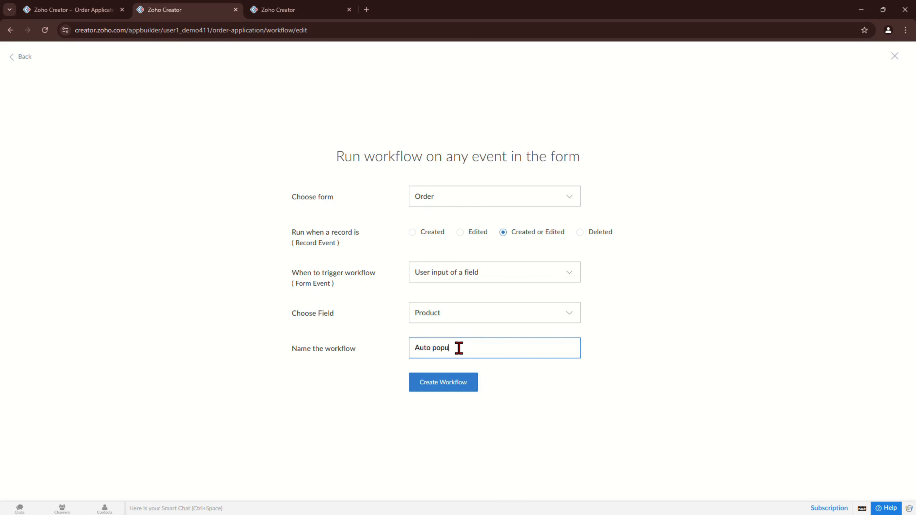
type("e Product Details")
key("Return")
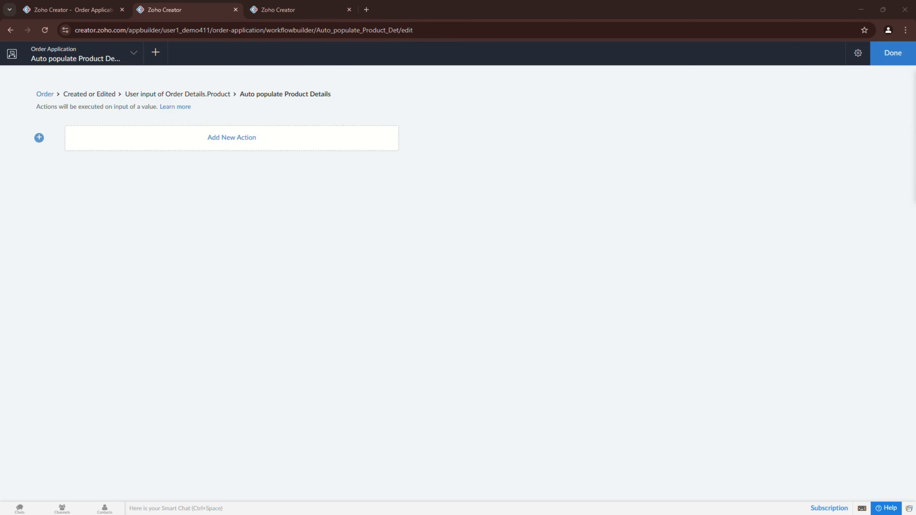
Step: Add a Deluge script action with the line selected_product = row.Product;
left_click(229, 137)
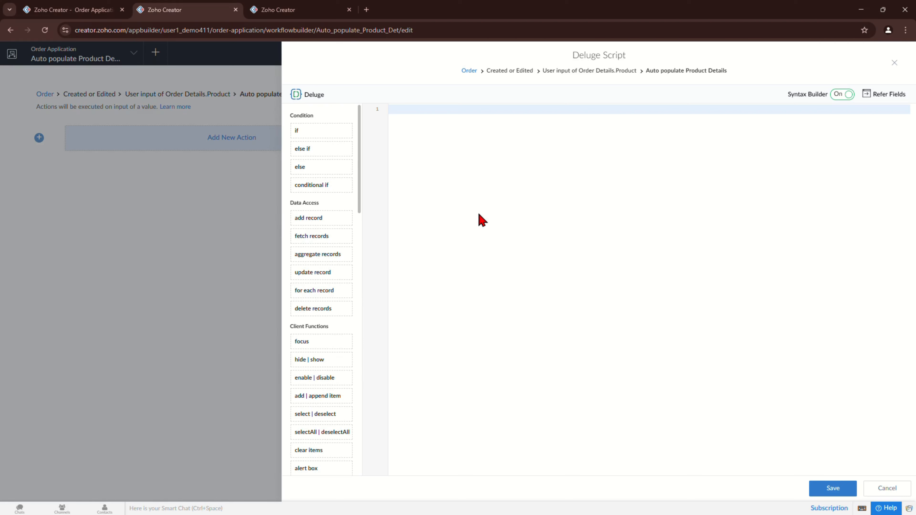
type("selec")
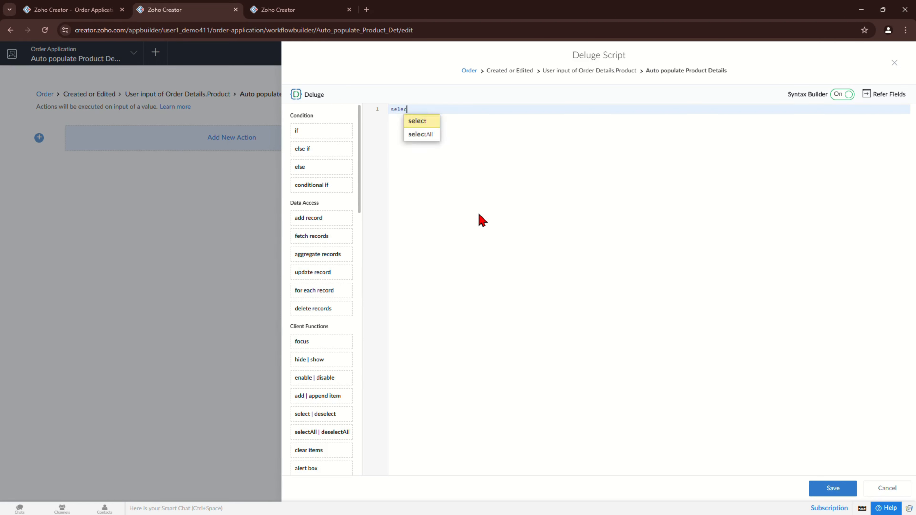
type("ted+")
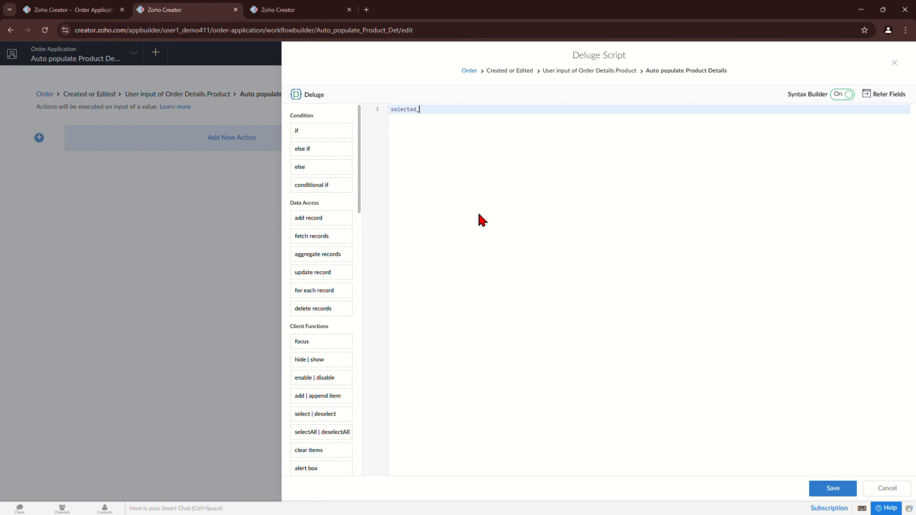
type("product = row.P")
key("Return")
type("l.")
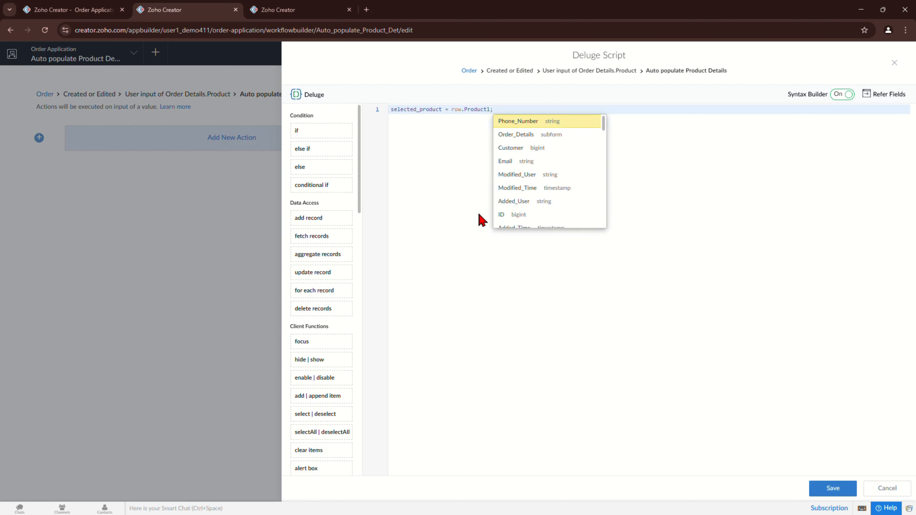
key("BackSpace")
key("BackSpace")
type(";")
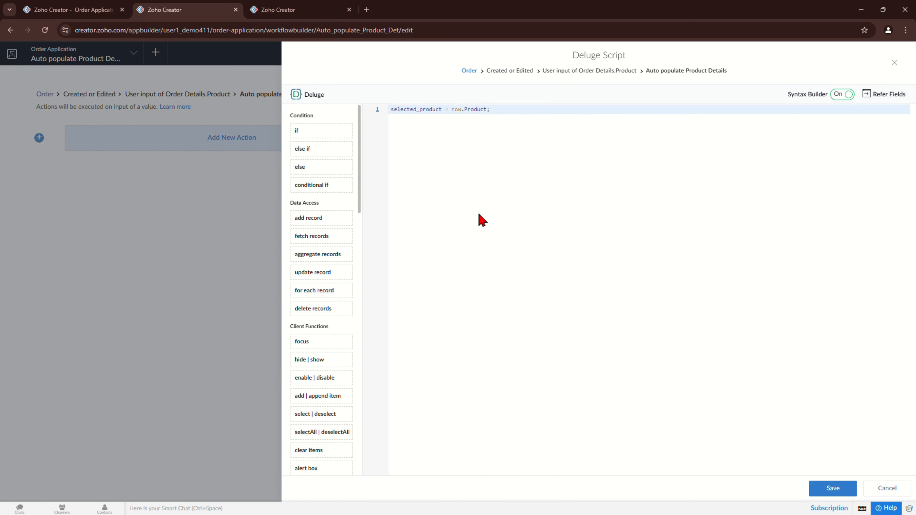
key("Return")
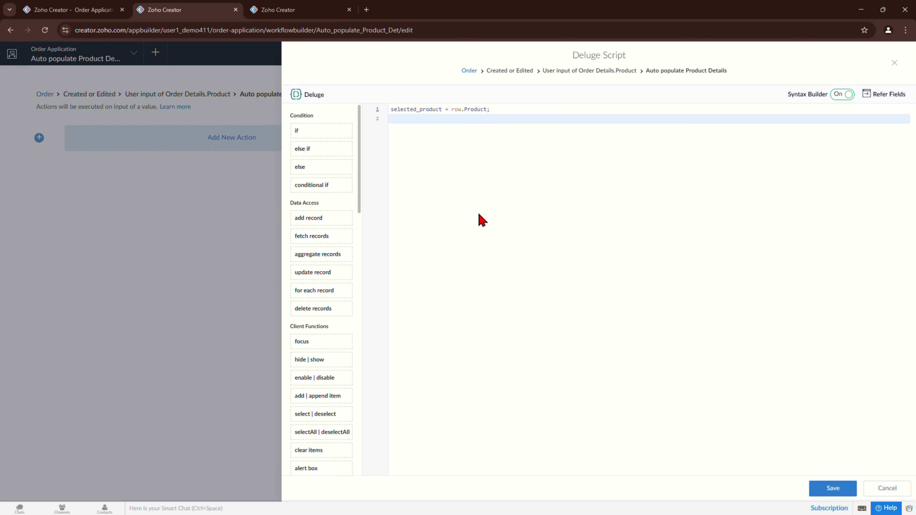
Step: Insert an if block testing selected_product != null, with an empty body line
type("if")
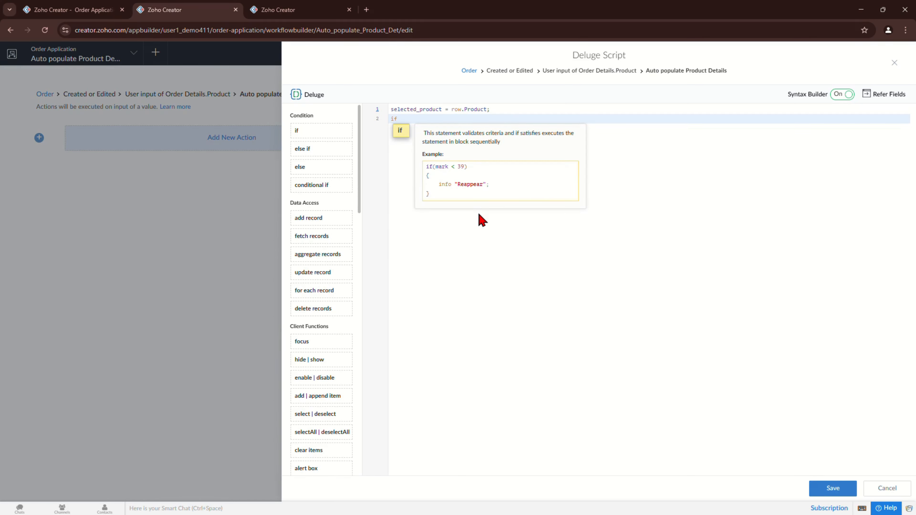
key("Return")
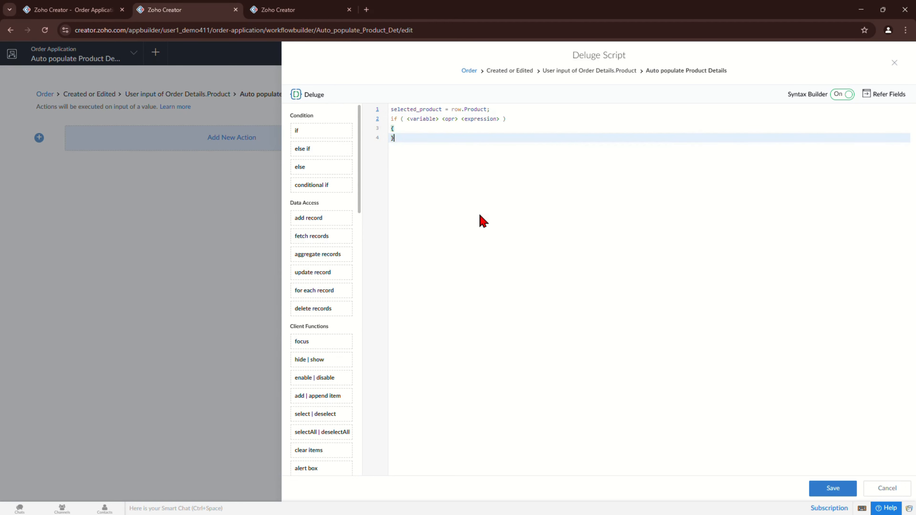
double_click(425, 109)
left_click(421, 119)
left_click(427, 129)
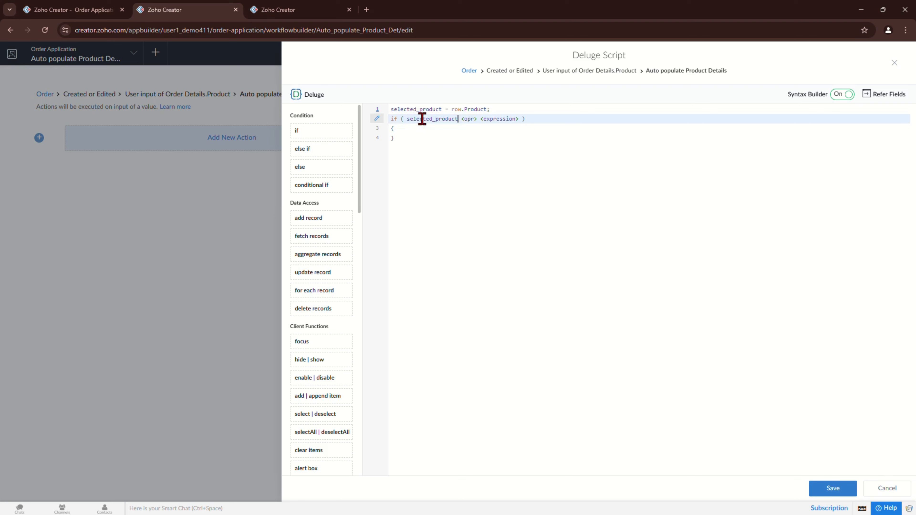
left_click(469, 118)
left_click(471, 139)
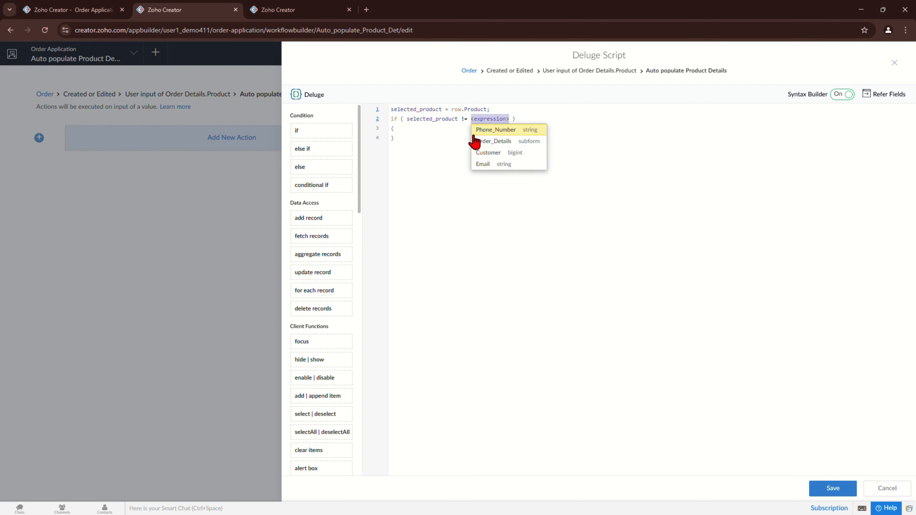
type("n")
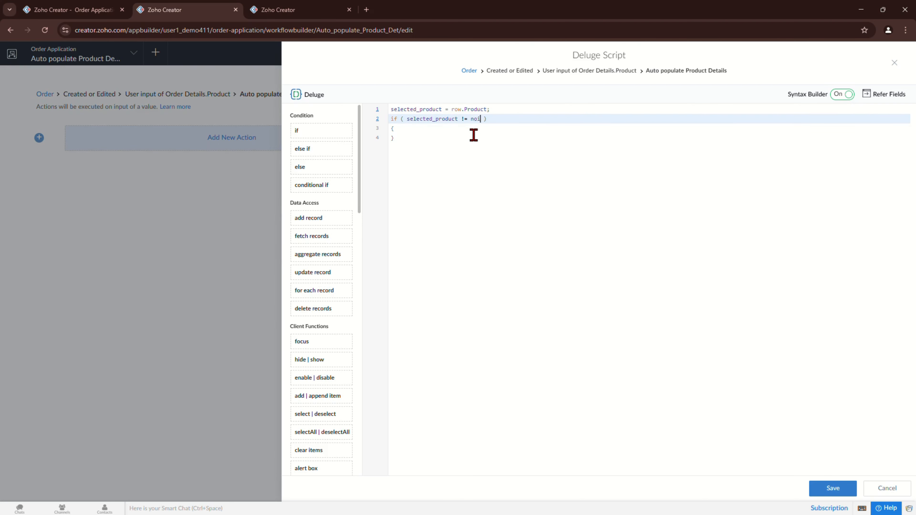
type("ull")
key("Down")
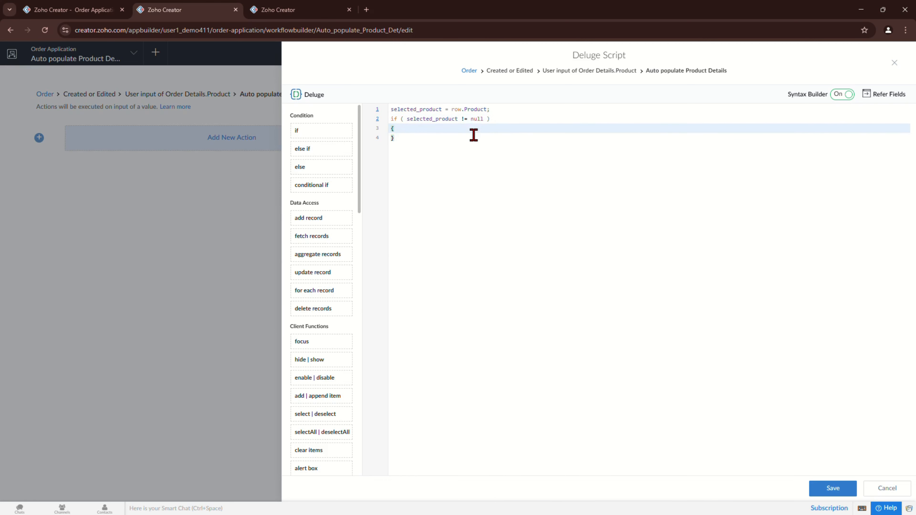
key("Return")
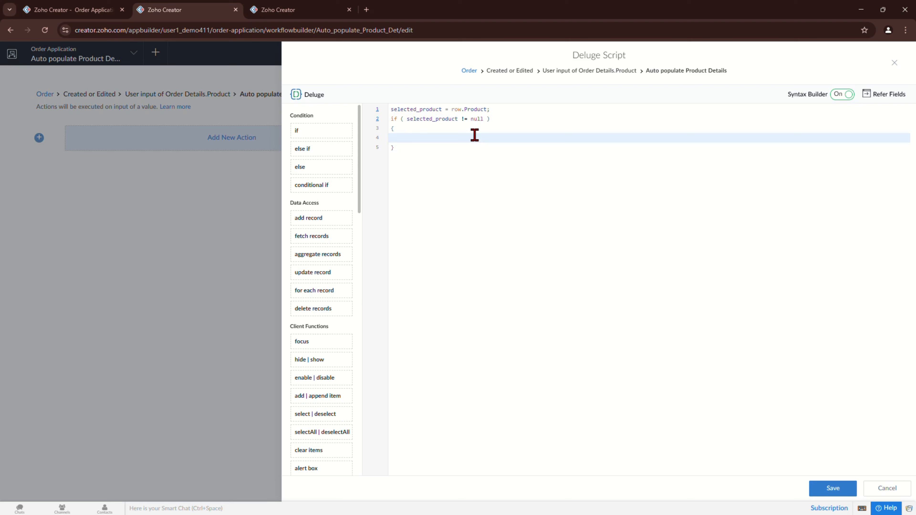
Step: Fetch the Product record with ID equal to selected_product into product_details
type("prod")
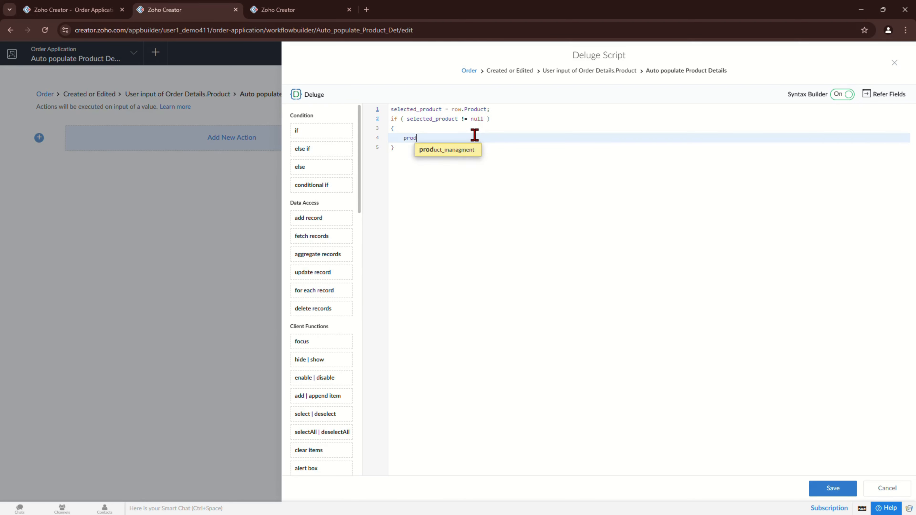
type("uct+de")
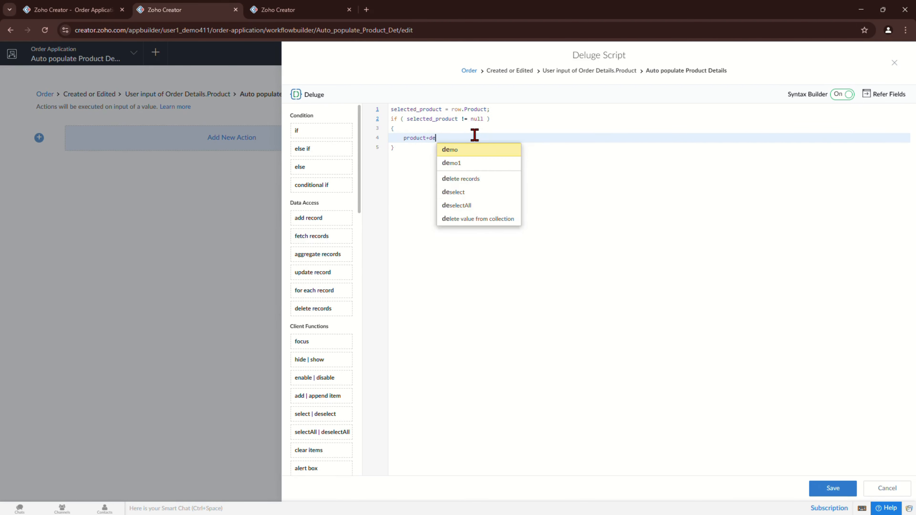
key("BackSpace")
key("BackSpace")
key("BackSpace")
type("_dea")
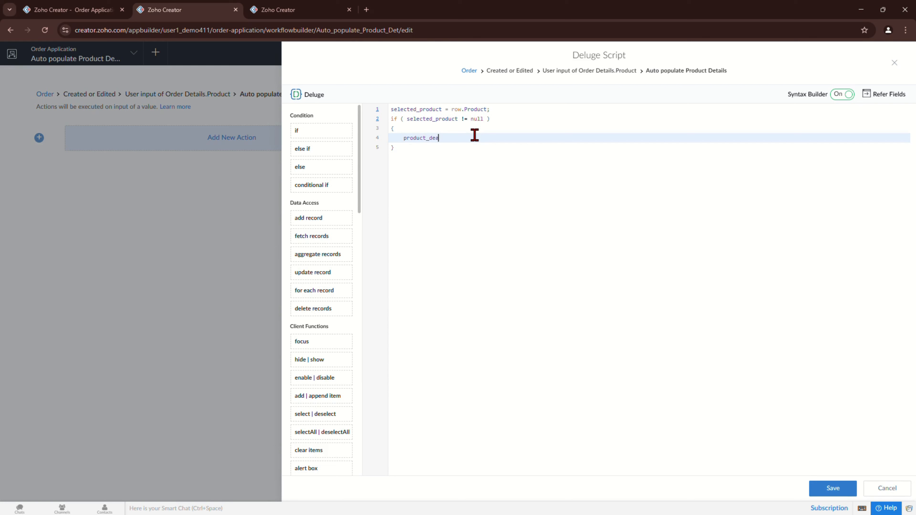
key("BackSpace")
type("tails")
type(" = [pr")
key("BackSpace")
key("BackSpace")
key("BackSpace")
type("Product")
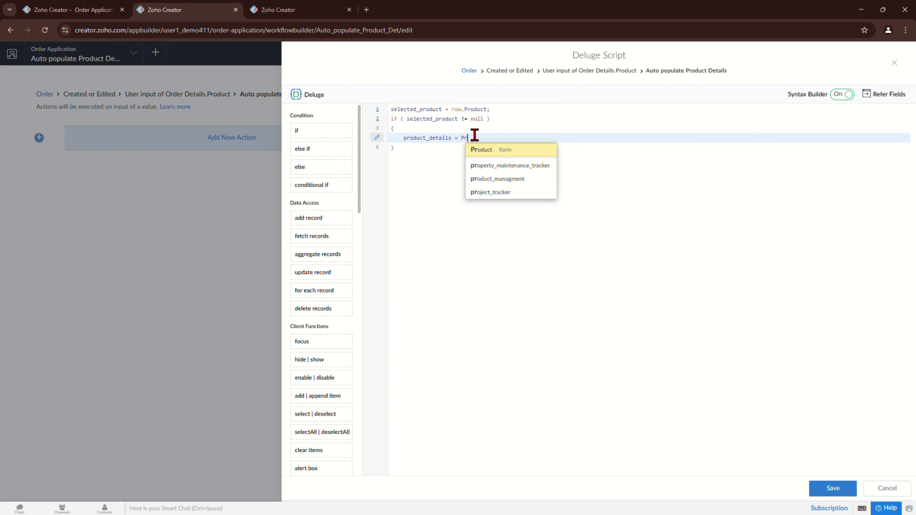
key("Return")
type("[")
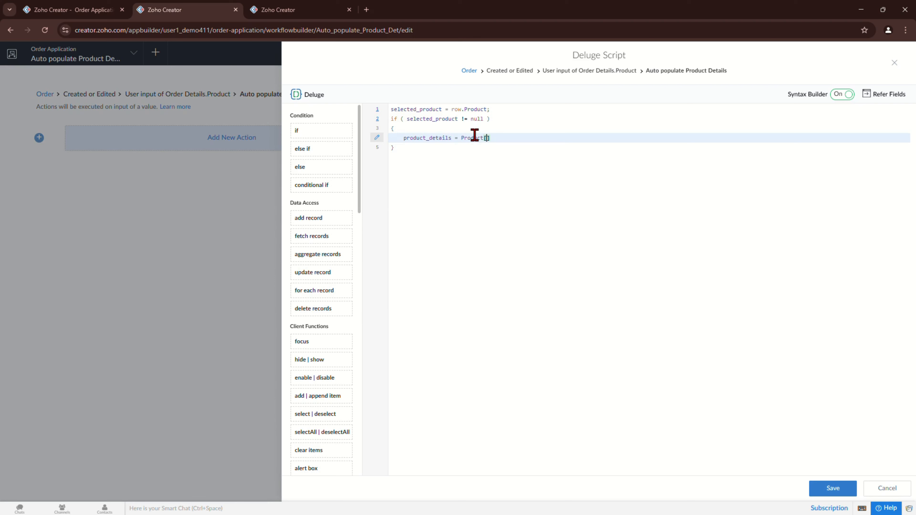
type("ID")
type("==SE;E")
key("BackSpace")
key("BackSpace")
key("BackSpace")
type("elected_product")
type(";")
key("Return")
Step: Set row.Product_Description to product_details.Product_Description
type("r")
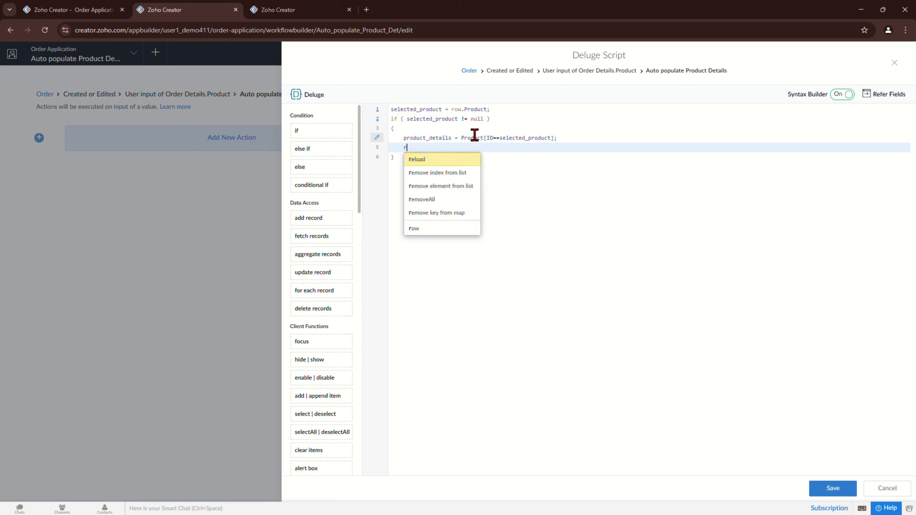
type("ow.")
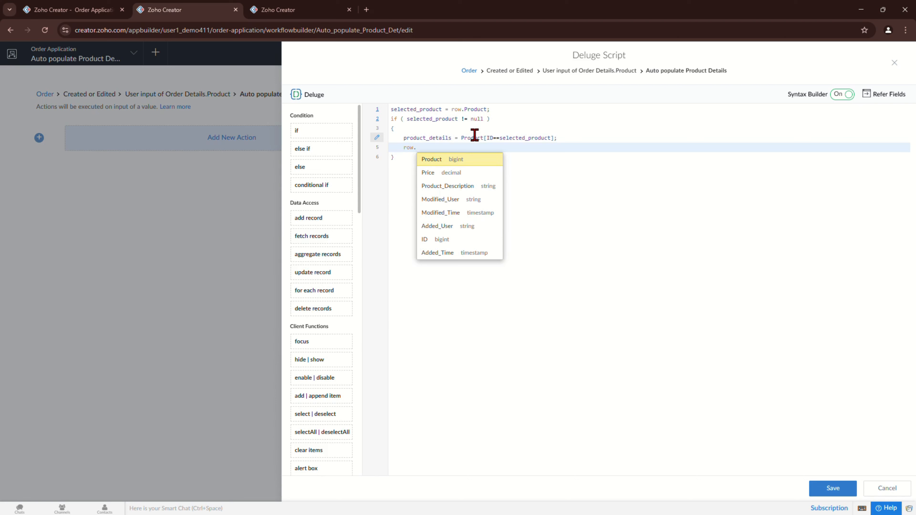
type("Pro")
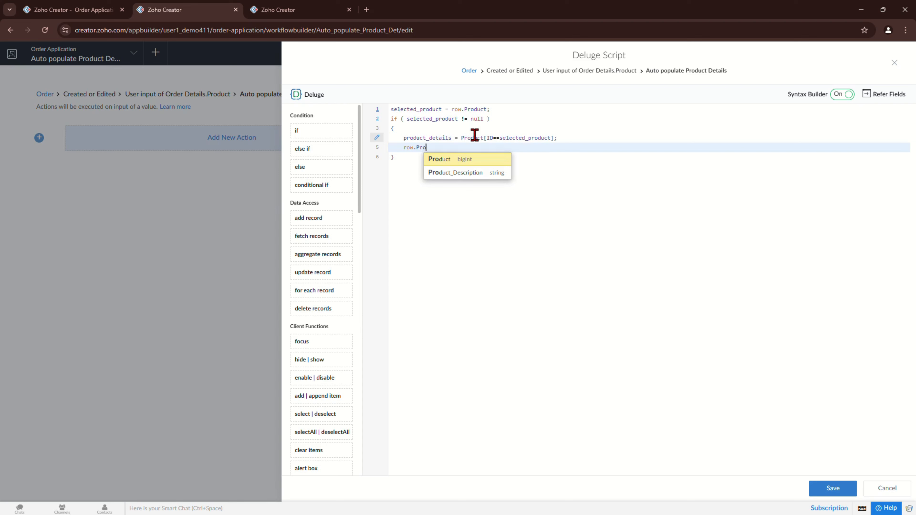
key("Down")
key("Return")
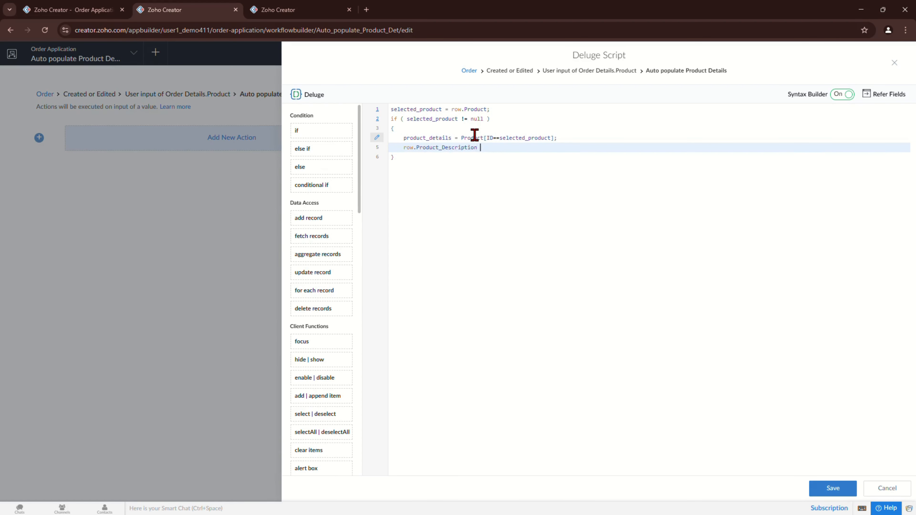
type("= pr")
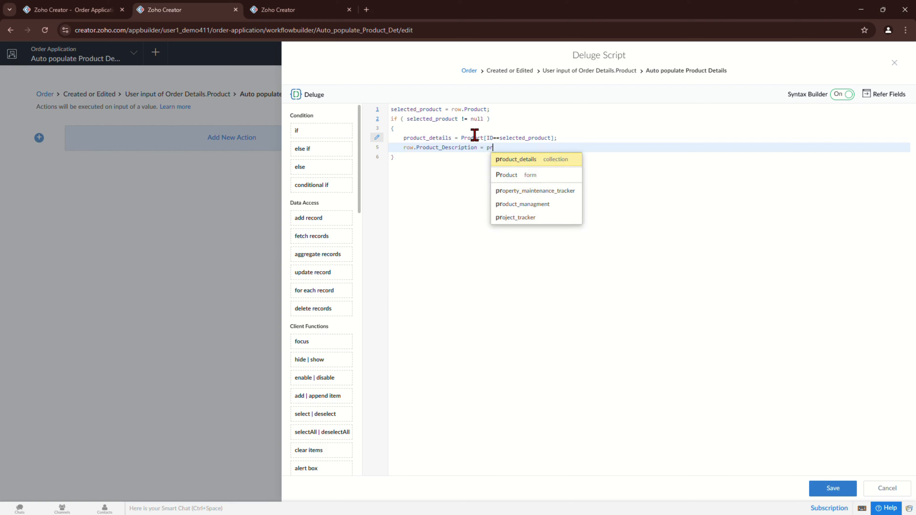
type("oduct_details.pr")
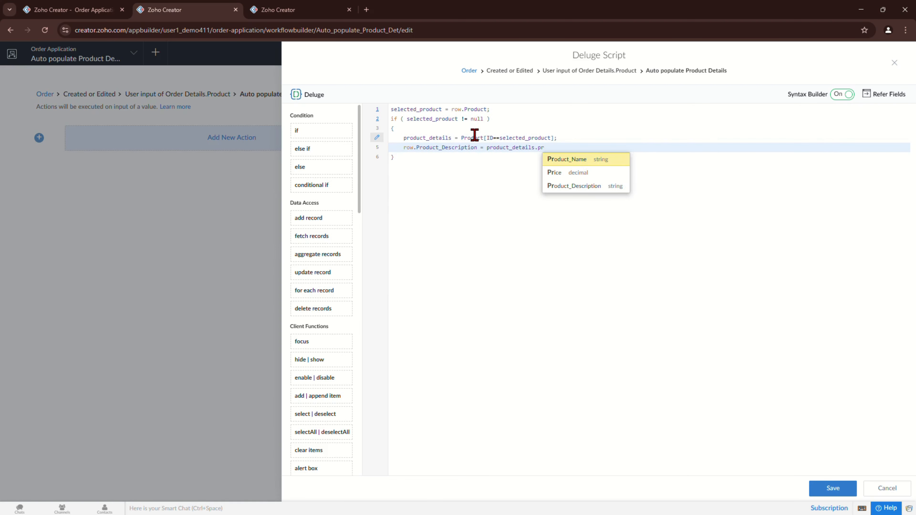
key("Down")
key("Down")
key("Return")
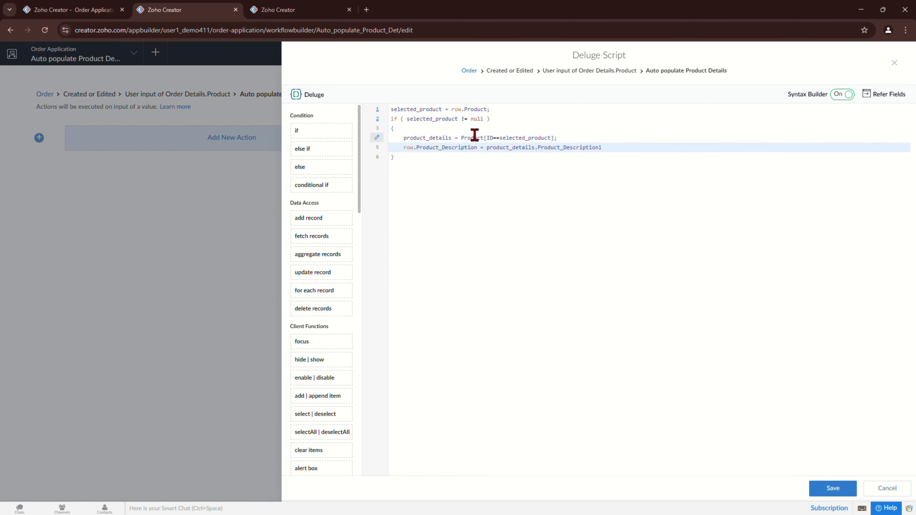
type(";")
Step: Set row.Price to product_details.Price and save the script
key("Return")
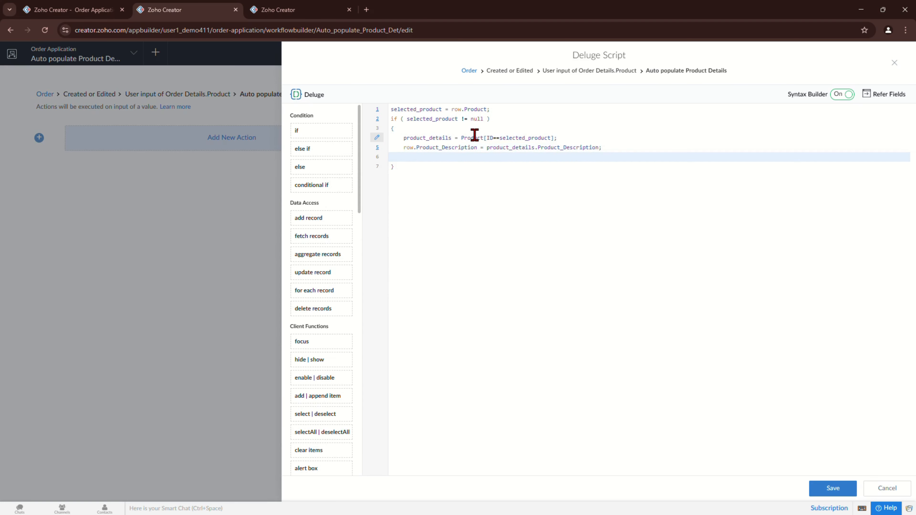
type("row.")
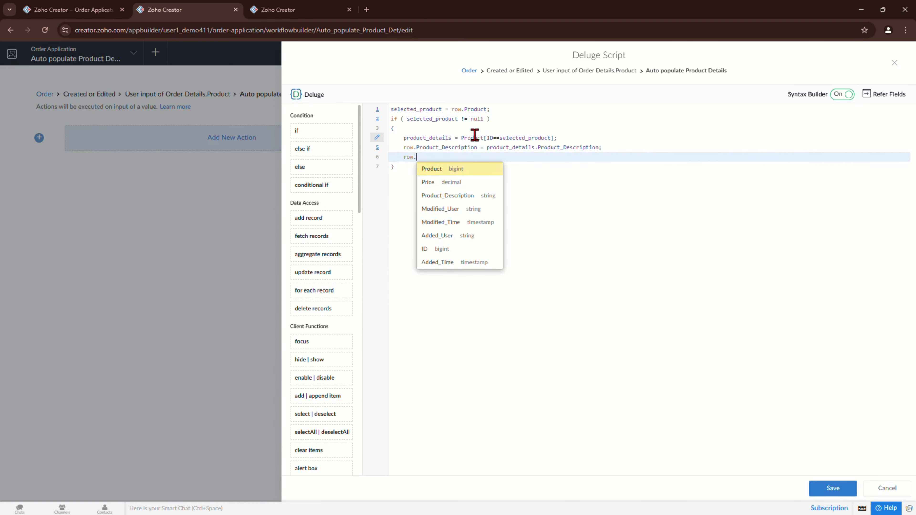
key("Escape")
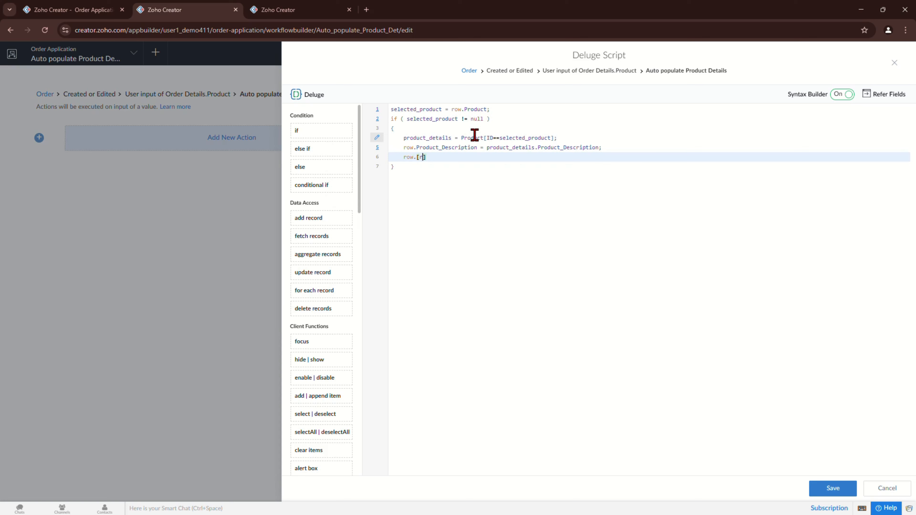
type("Price = pr")
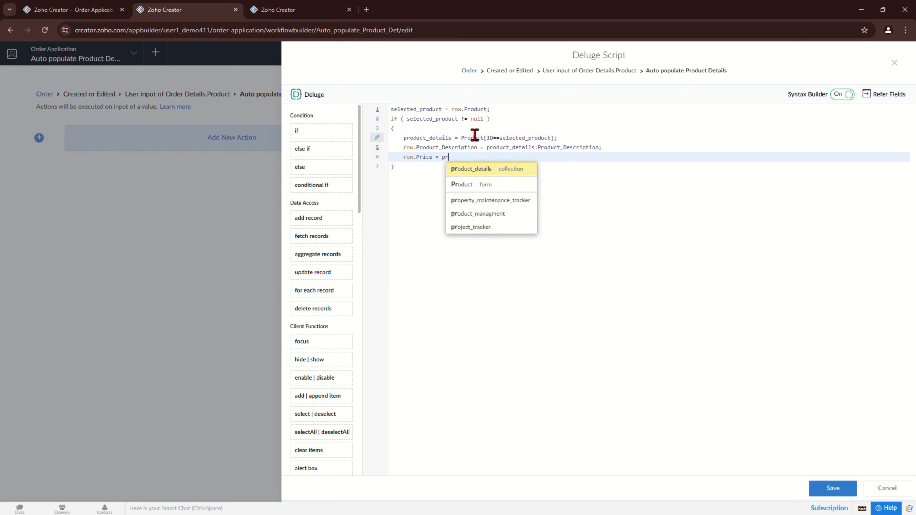
key("Return")
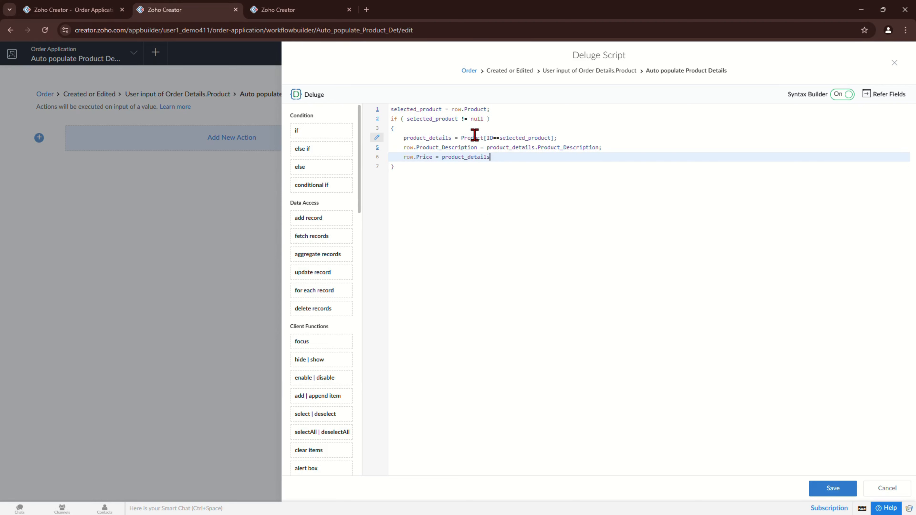
type(".pr")
key("Down")
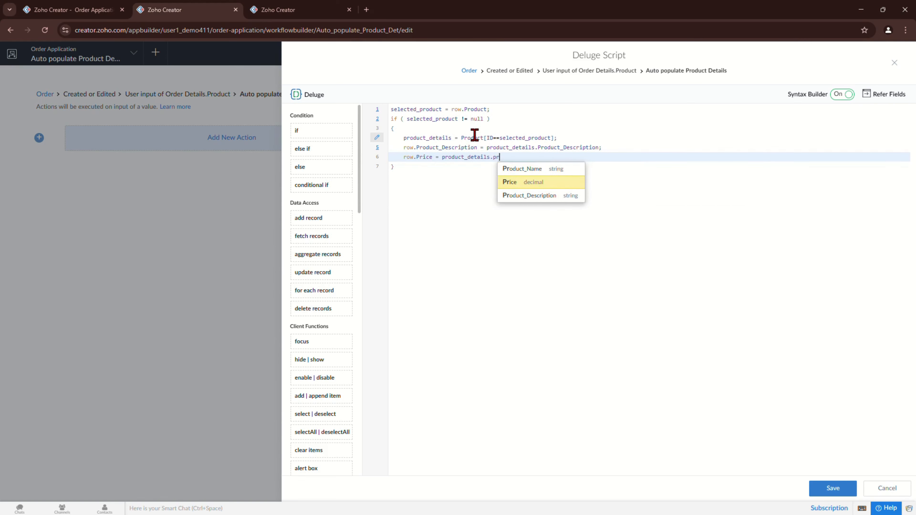
key("Return")
type(";")
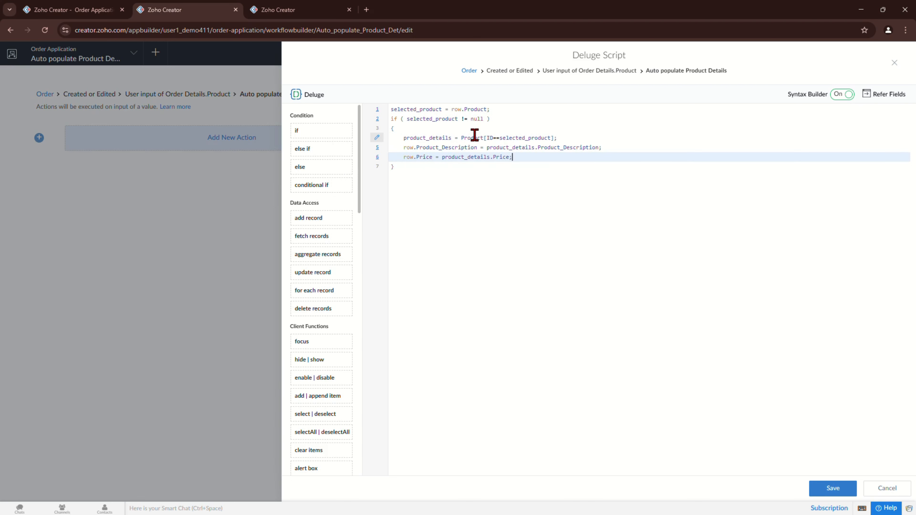
left_click(833, 494)
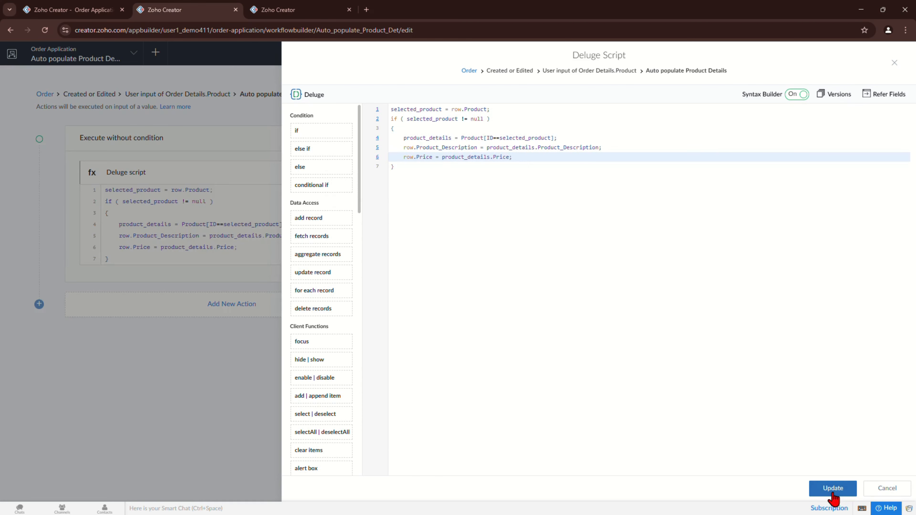
left_click(71, 7)
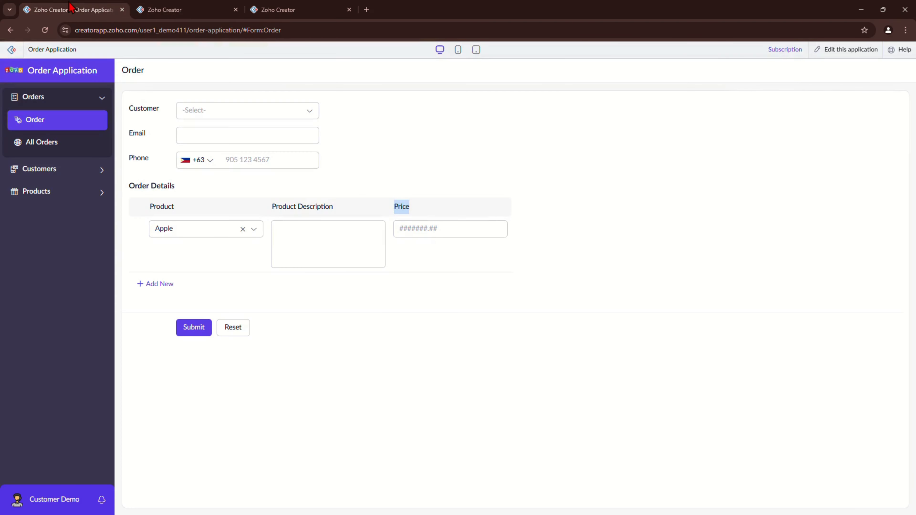
Step: Reload the Order form and add two order rows, Apple and Hotdog
left_click(55, 127)
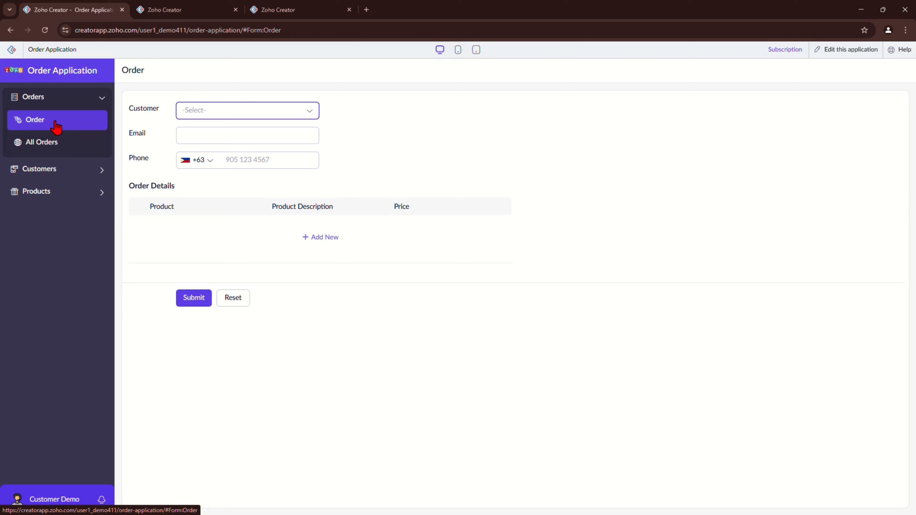
left_click(318, 237)
left_click(190, 234)
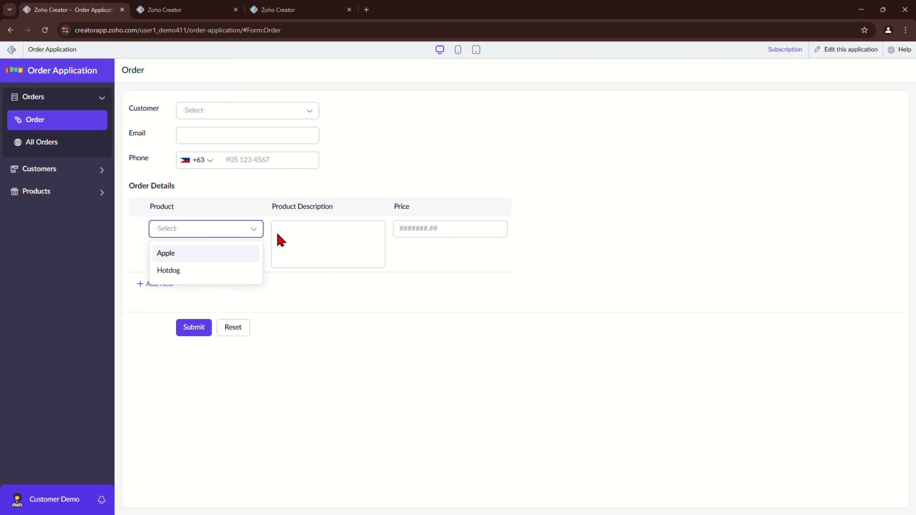
left_click(196, 257)
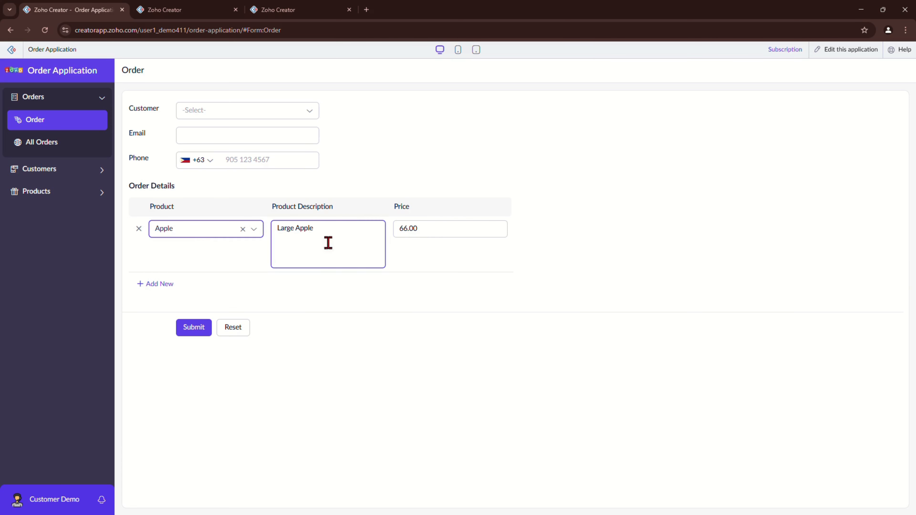
left_click(155, 284)
left_click(191, 285)
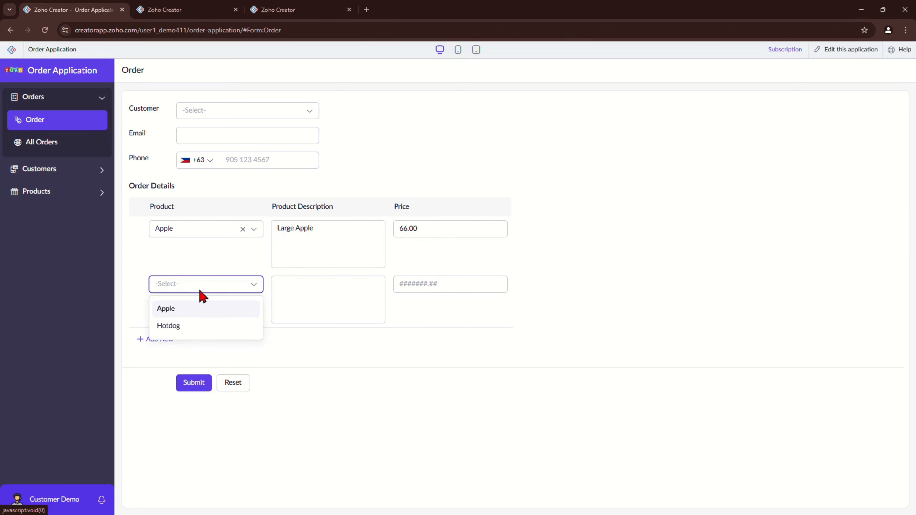
left_click(194, 334)
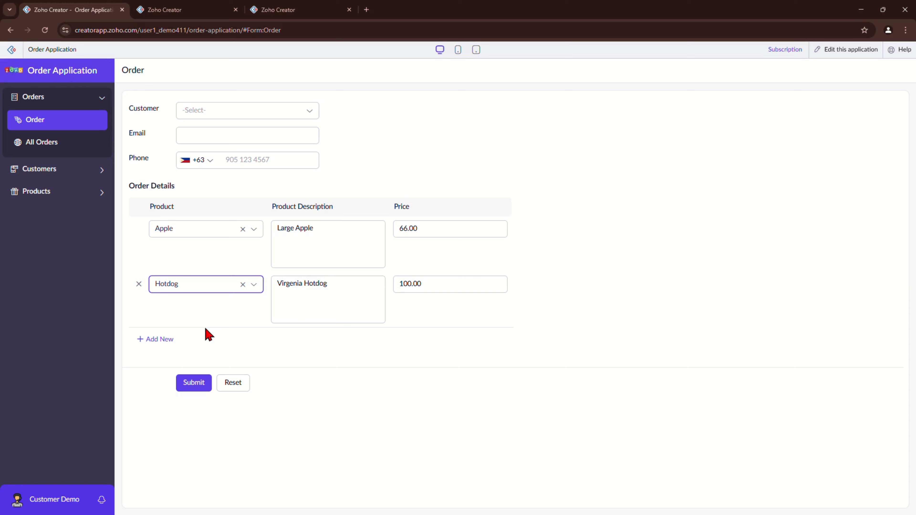
Step: Check the auto-filled Apple and Hotdog descriptions, then close the Deluge Script panel
left_click_drag(327, 305, 282, 291)
left_click_drag(282, 291, 274, 289)
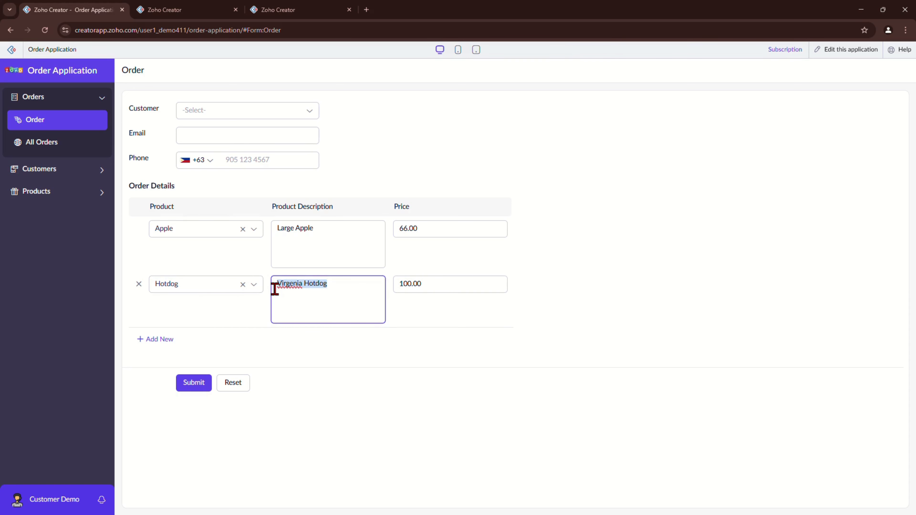
triple_click(289, 229)
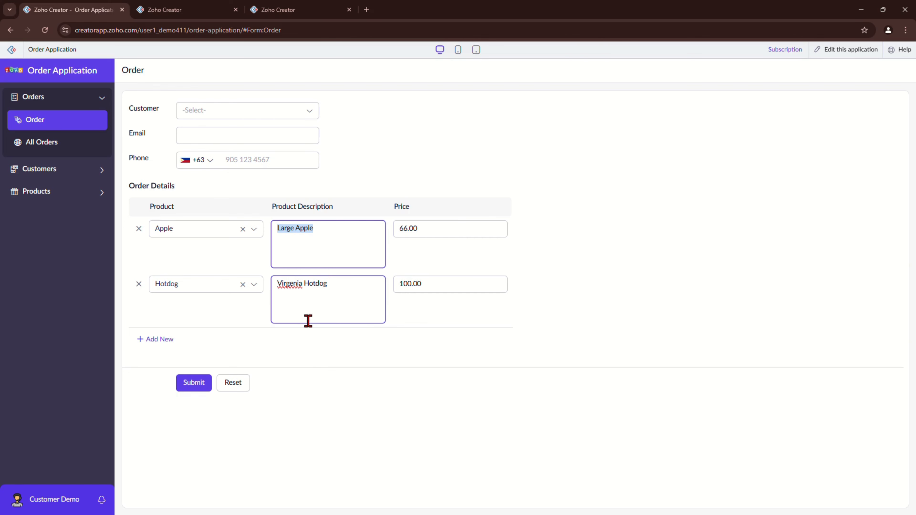
left_click(186, 7)
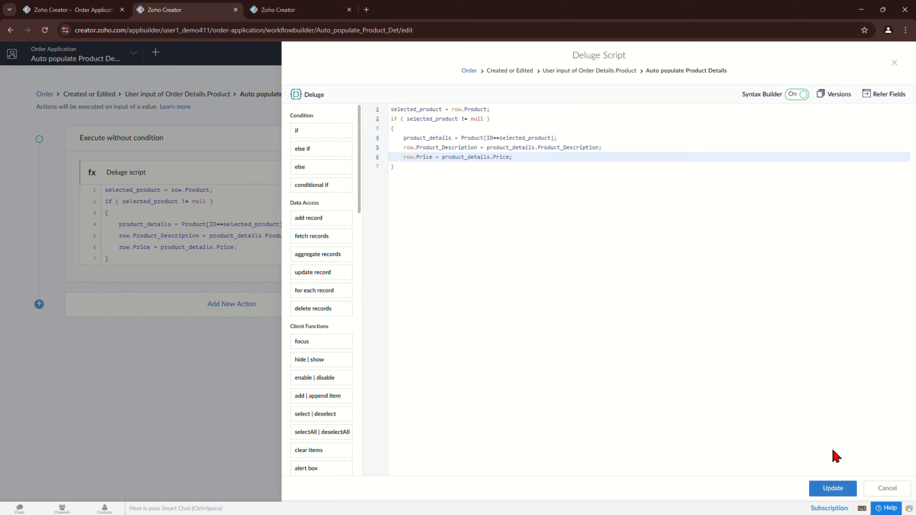
left_click(894, 62)
left_click(896, 64)
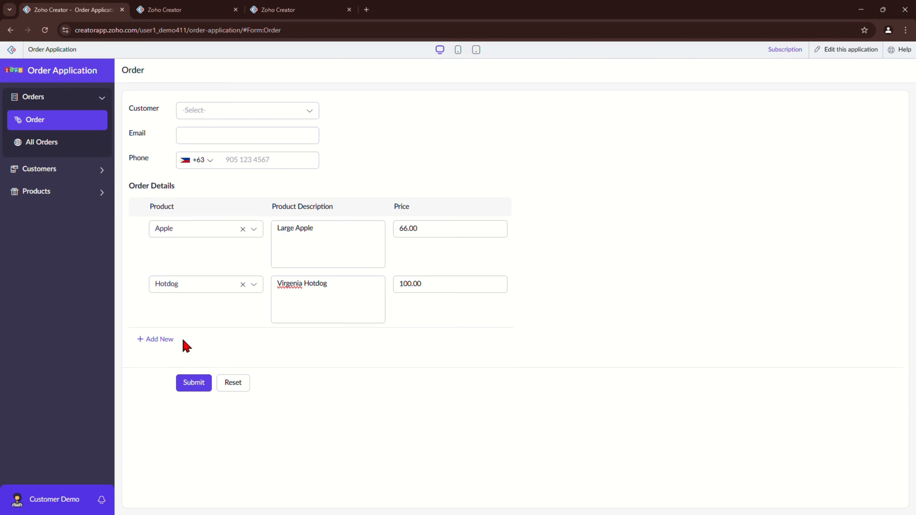
left_click_drag(133, 189, 229, 193)
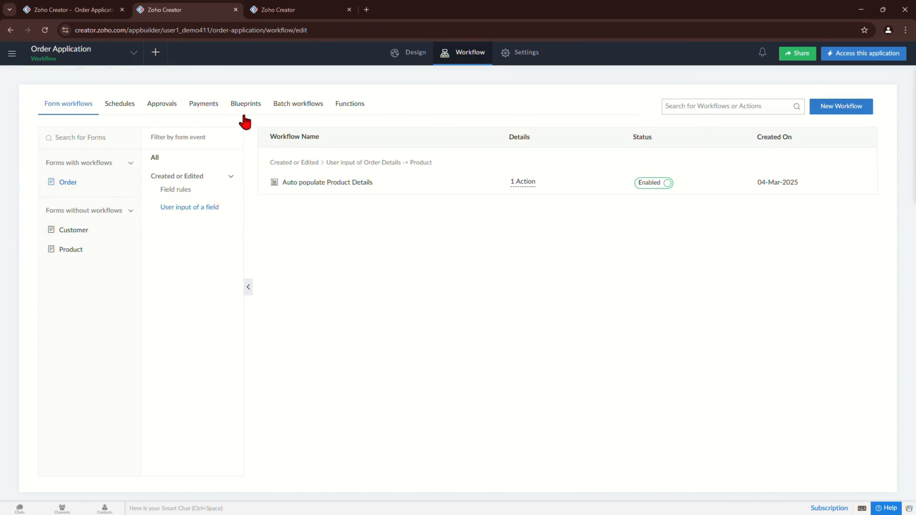
Step: Start a new Order workflow for created records, triggered by validations on form submission
left_click(843, 109)
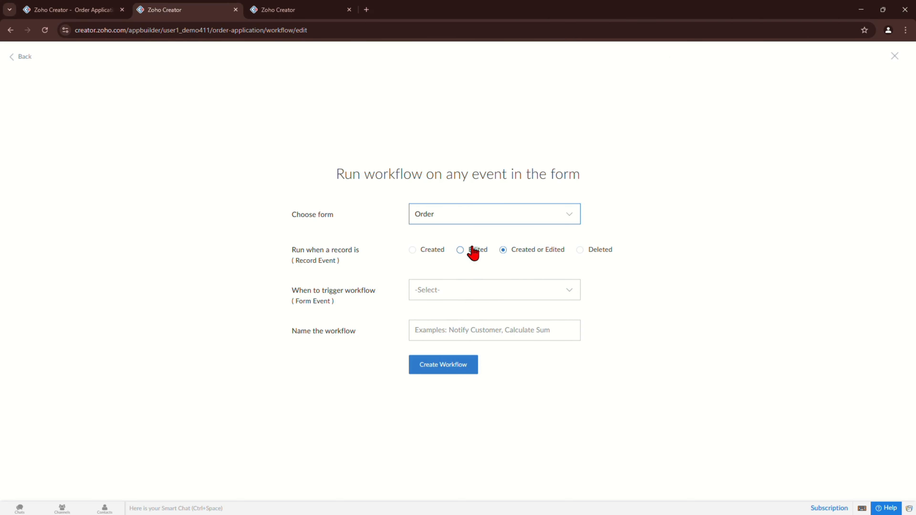
left_click(431, 253)
left_click(430, 290)
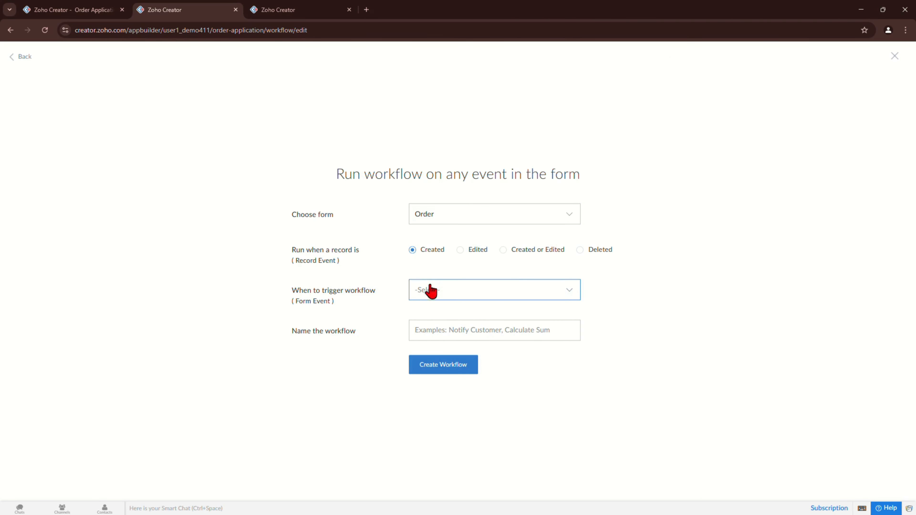
scroll(497, 371, "down", 2)
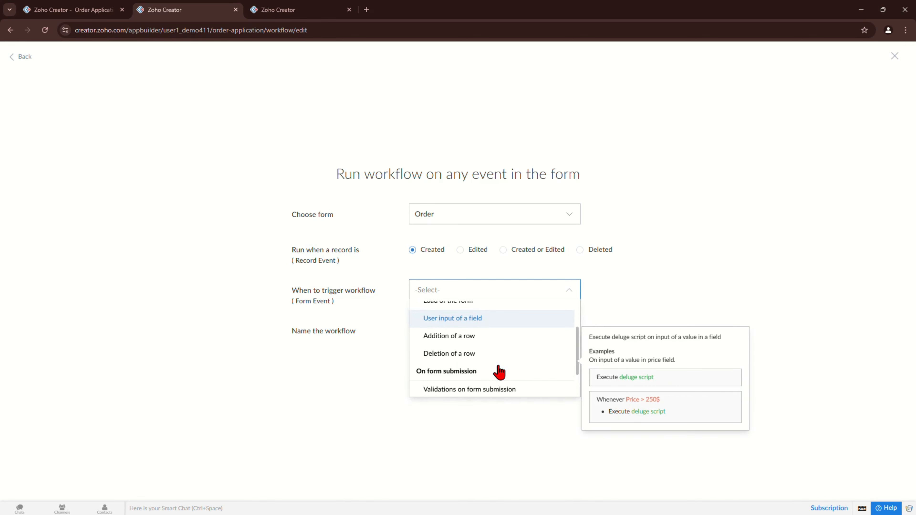
scroll(499, 371, "down", 2)
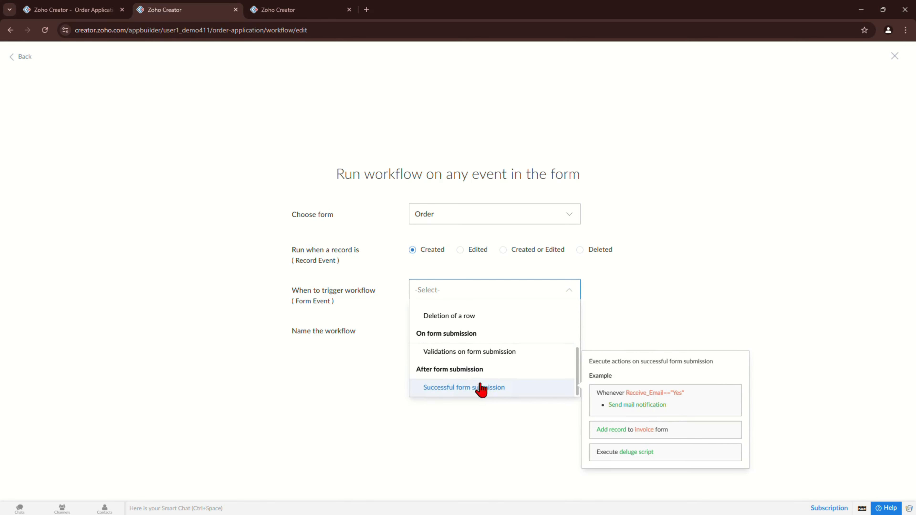
left_click(454, 355)
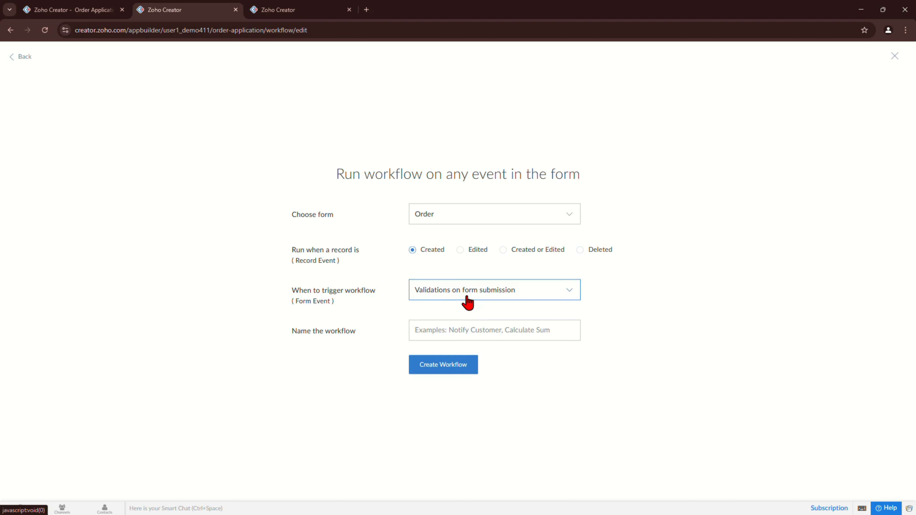
Step: Name the workflow 'Order Details restriction on submission' and create it
left_click(451, 331)
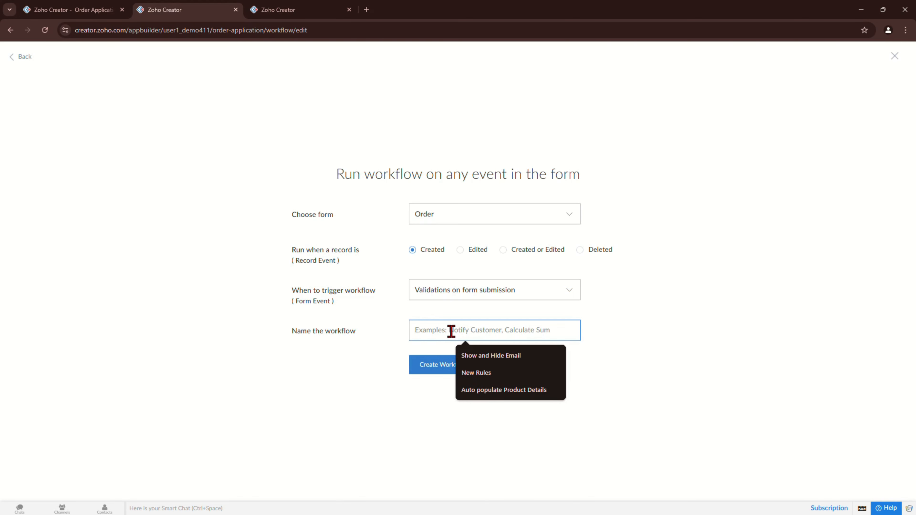
type("Order DETA")
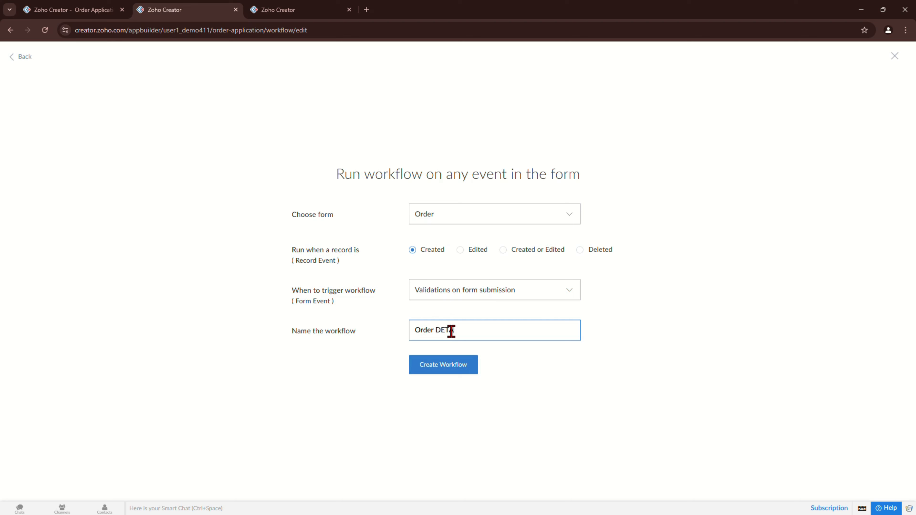
key("BackSpace")
key("BackSpace")
type("etails restriction on submission")
key("Return")
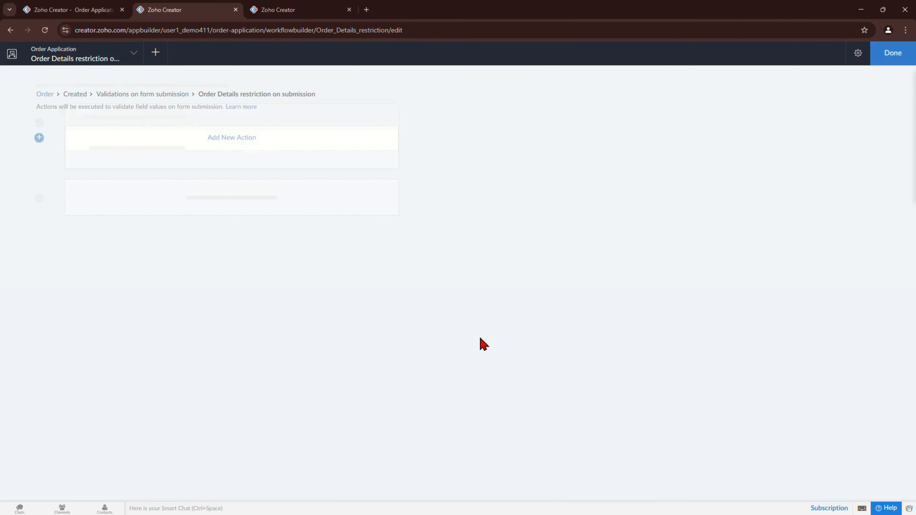
Step: Add a Deluge script with an if block checking input.Order_Details == null
left_click(241, 137)
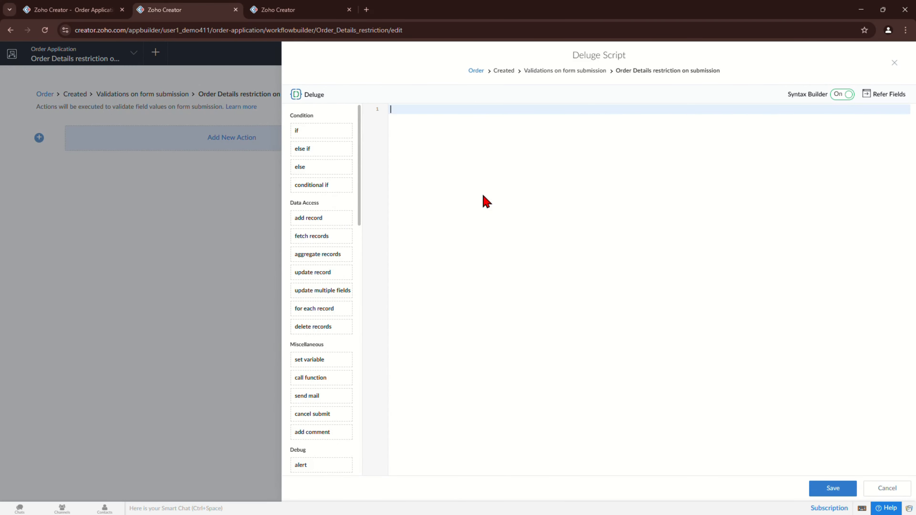
left_click_drag(321, 131, 482, 195)
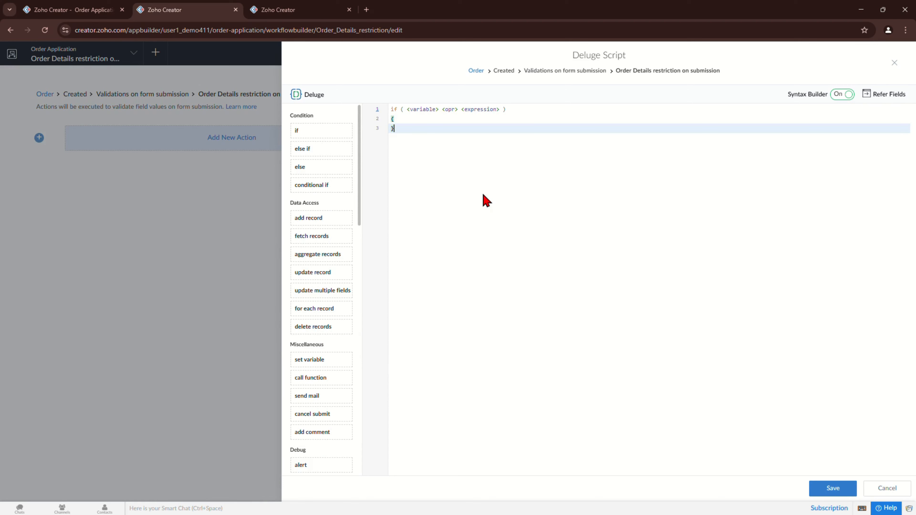
left_click(421, 109)
type("input")
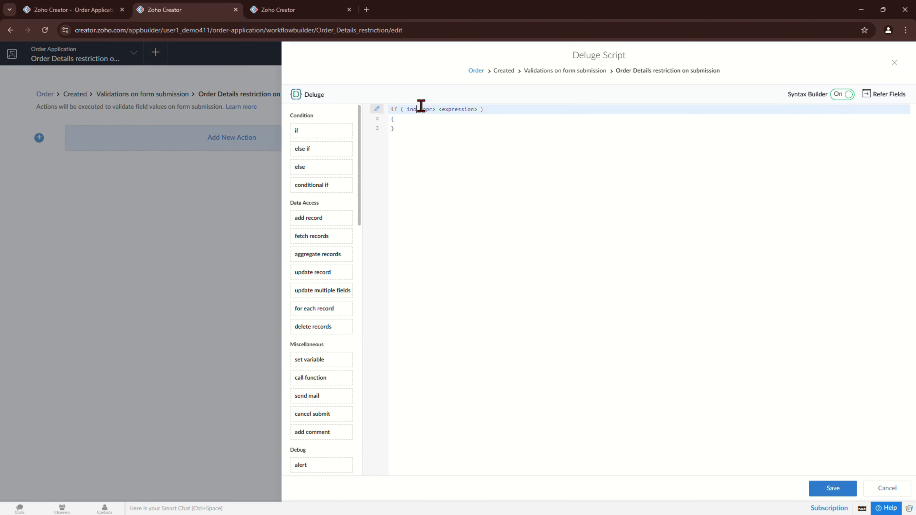
type(".")
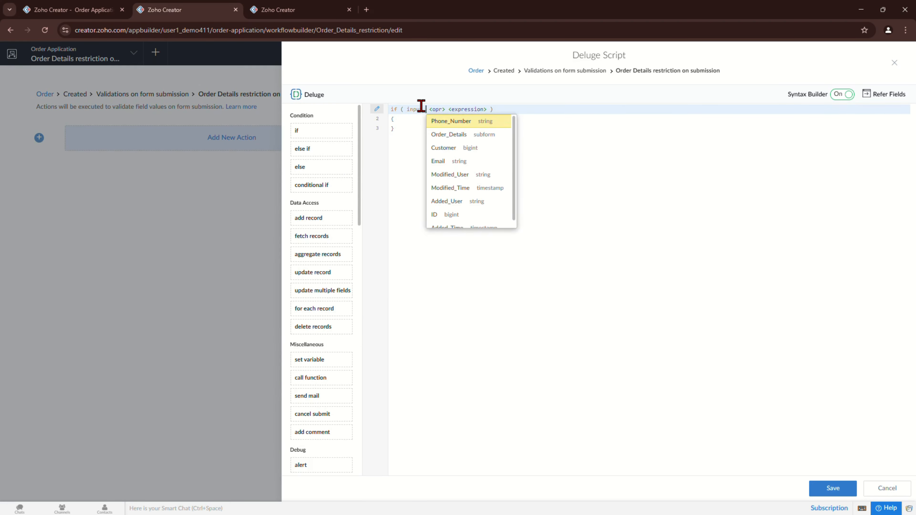
type("O")
key("Return")
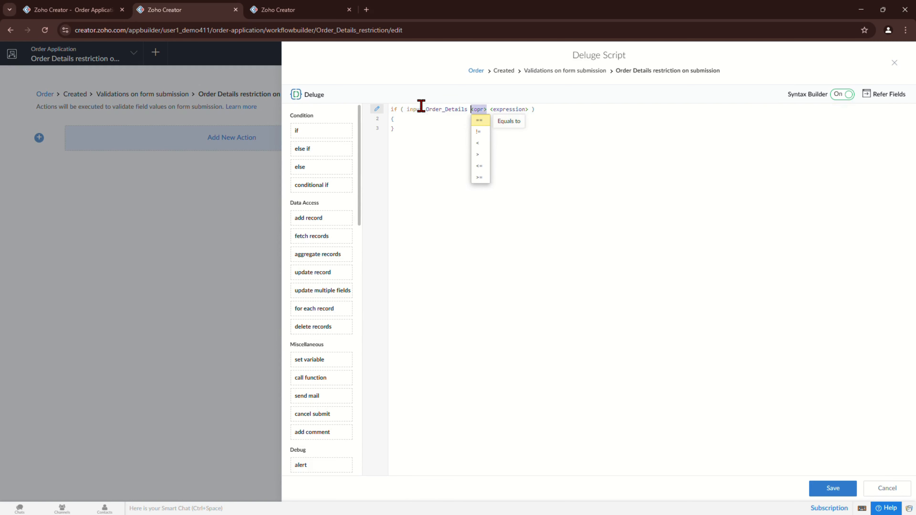
key("Return")
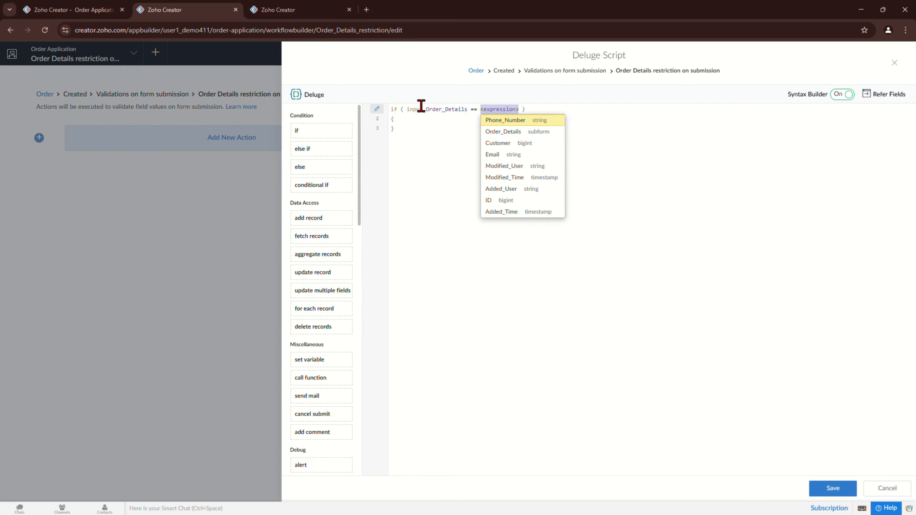
type("nu")
key("BackSpace")
key("BackSpace")
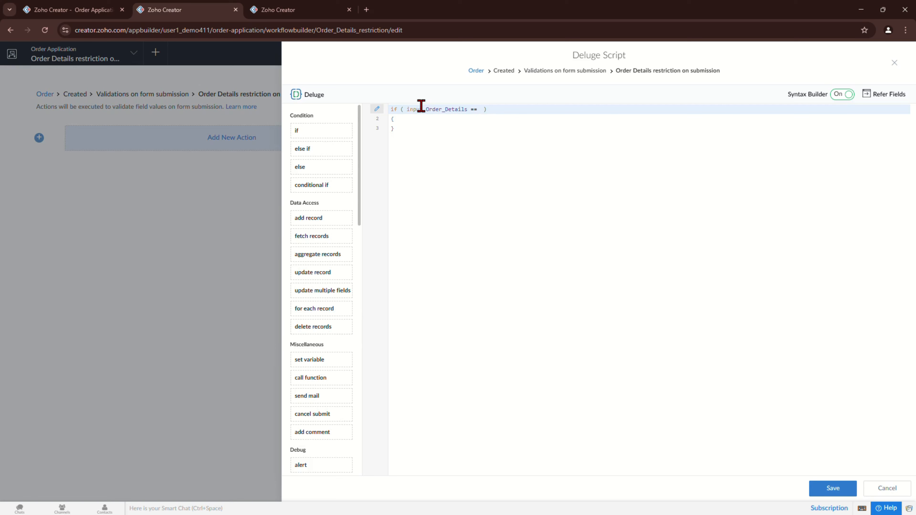
type("null")
key("Down")
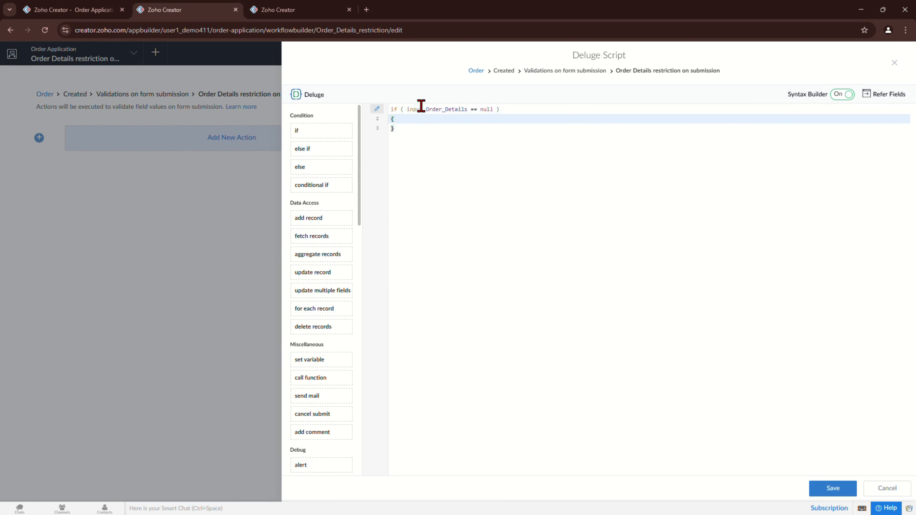
key("Return")
Step: Inside the if block, alert 'Order Details should not be empty'
type("alert")
key("Return")
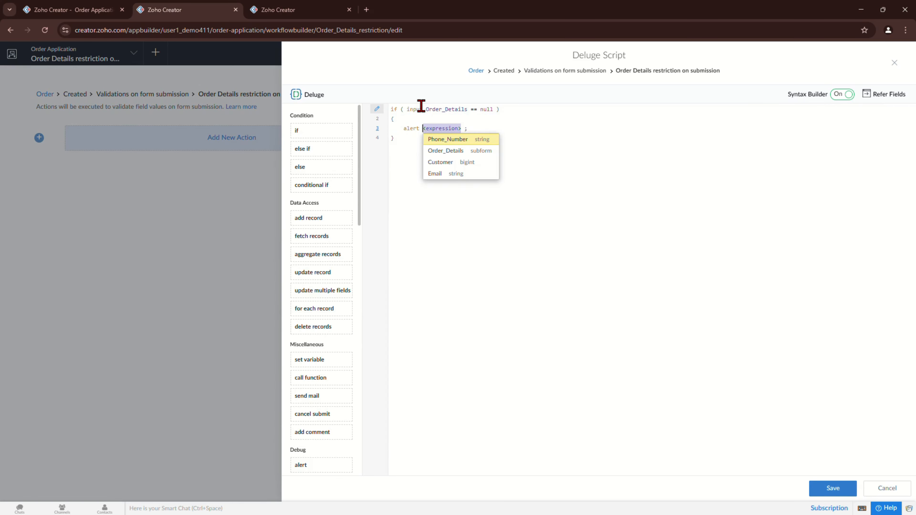
type("\"")
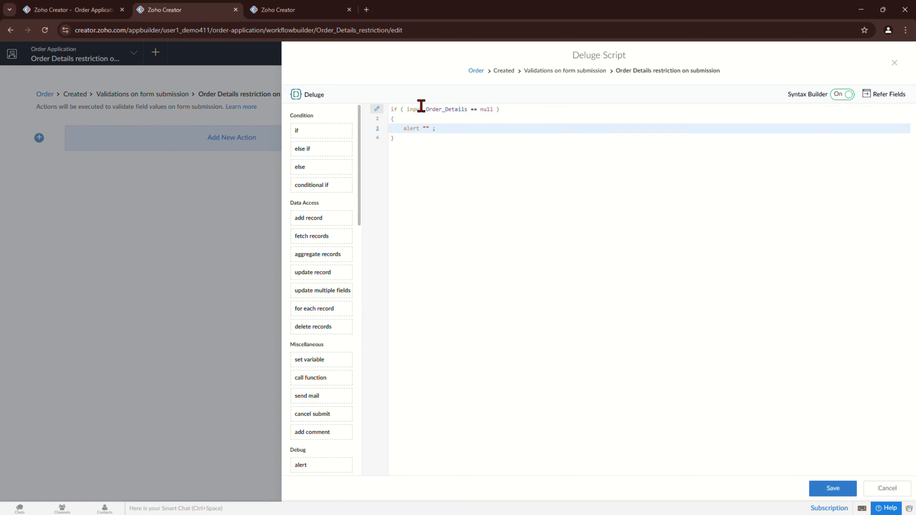
type("Order Details should not be emoty")
key("BackSpace")
key("BackSpace")
key("BackSpace")
type("p")
key("BackSpace")
type("pty")
key("End")
key("Return")
Step: Add cancel submit after the alert and save the validation script
type("ca")
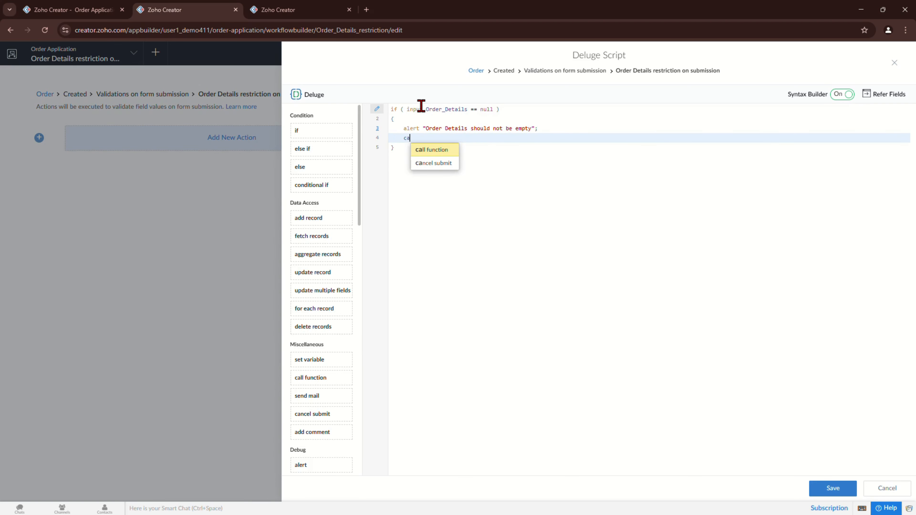
key("Down")
key("Return")
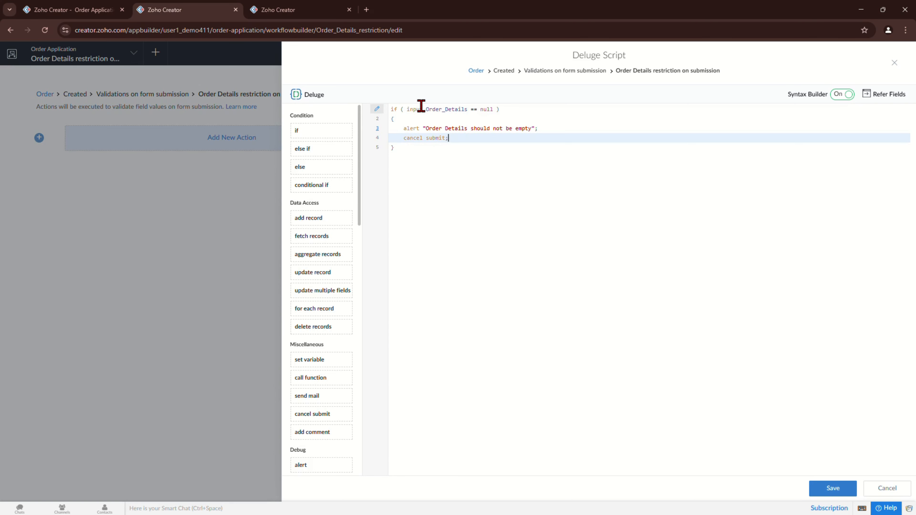
key("ctrl+s")
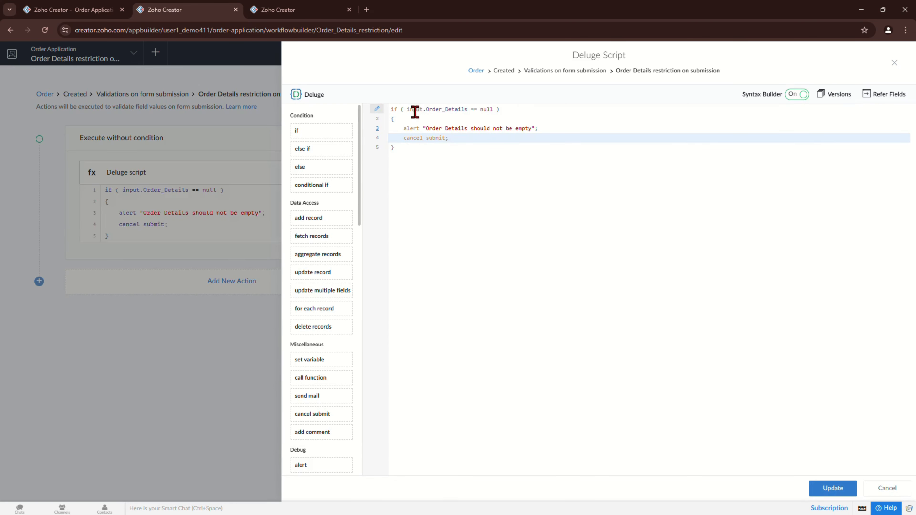
left_click(62, 7)
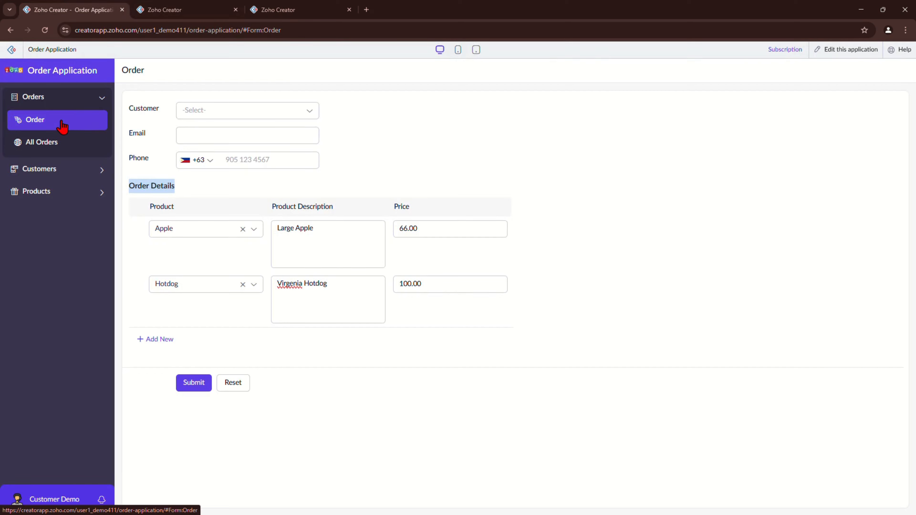
Step: Remove both order rows, then choose the customer and fill in the e-mail and phone number
left_click(139, 229)
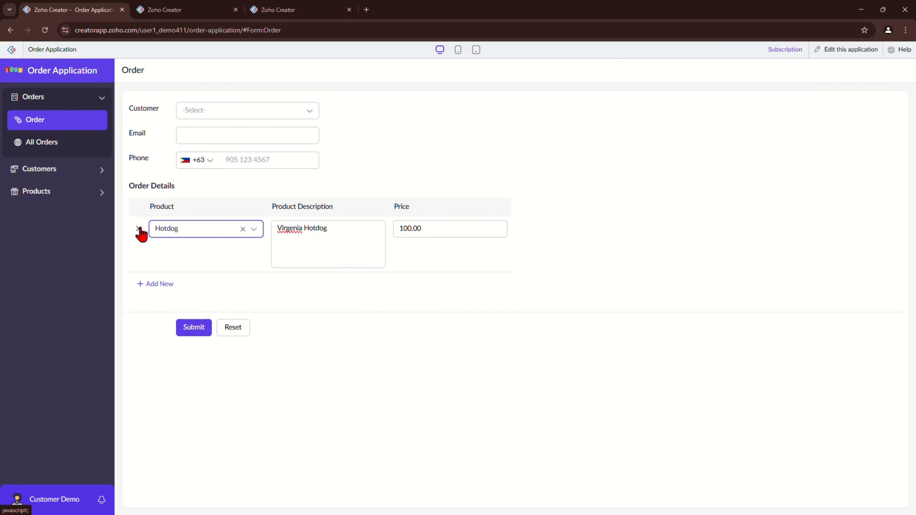
left_click(140, 231)
left_click(219, 116)
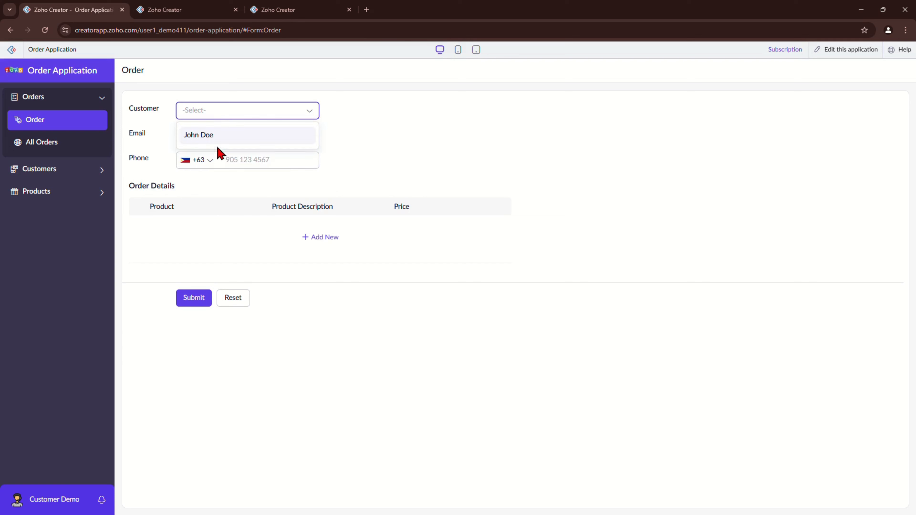
left_click(213, 137)
left_click(259, 135)
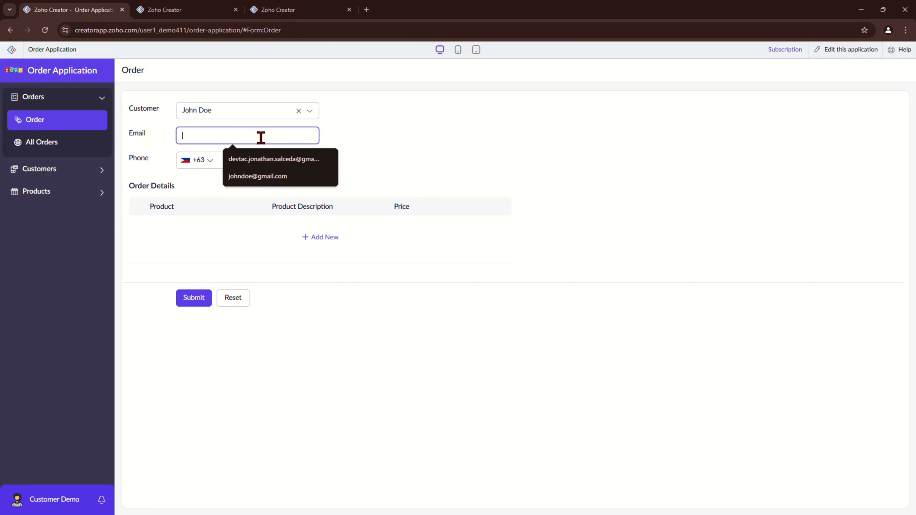
left_click(272, 174)
left_click(284, 163)
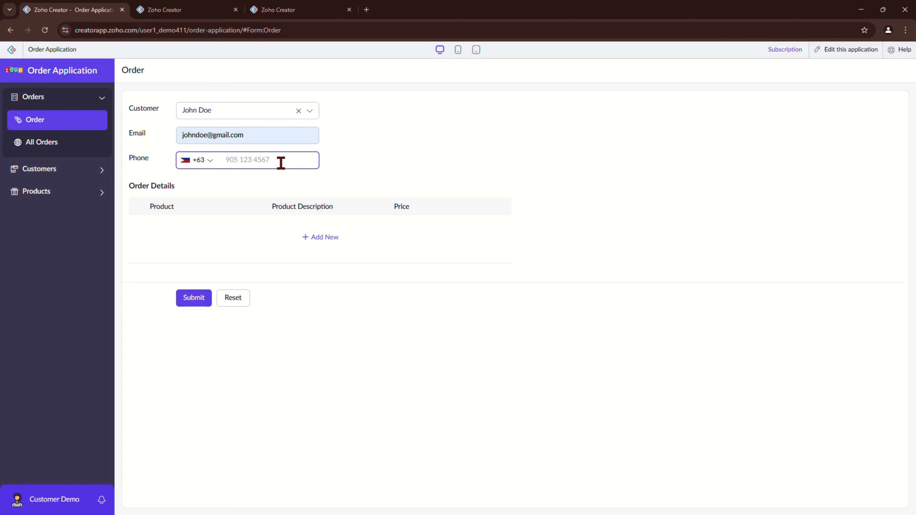
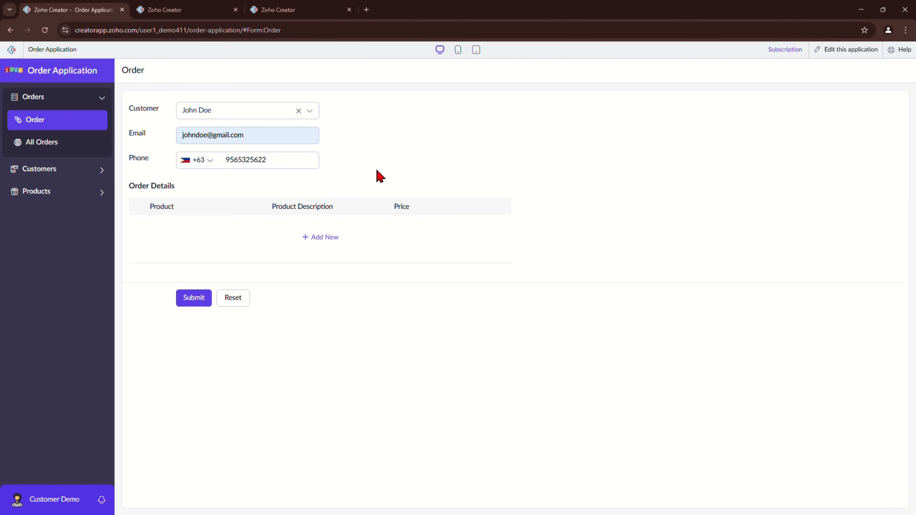
Step: Submit the empty order and confirm the 'Order Details should not be empty' alert appears
left_click(197, 303)
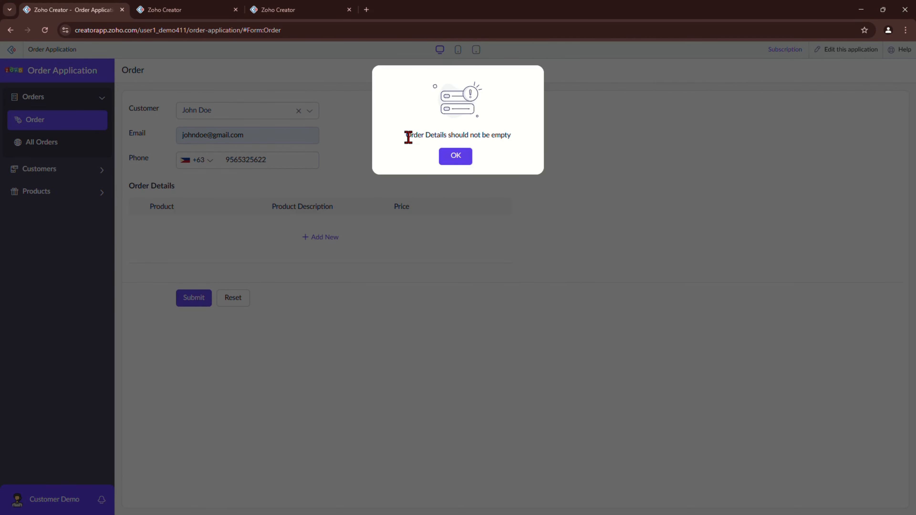
left_click_drag(407, 136, 522, 143)
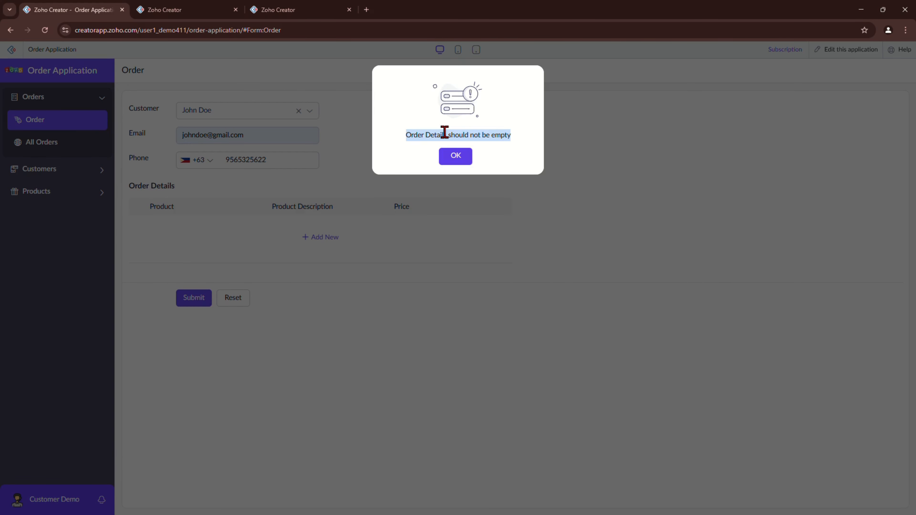
left_click(169, 10)
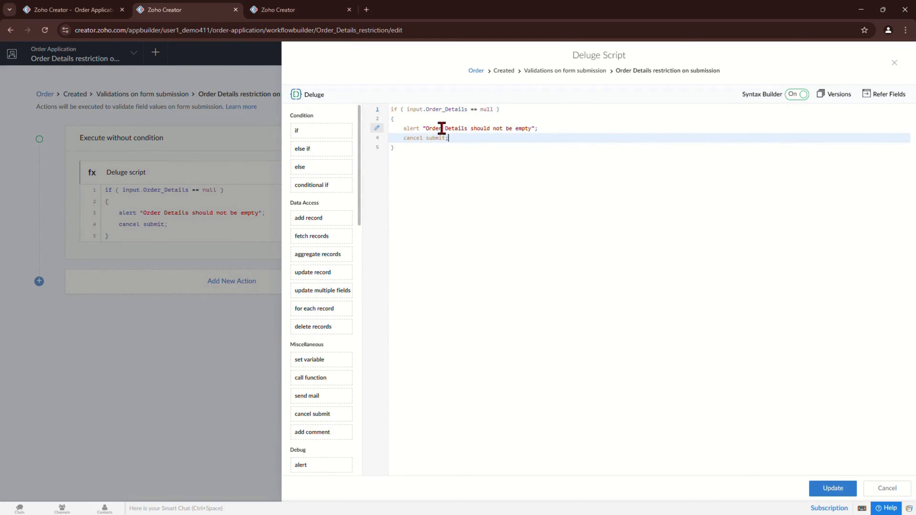
Step: Review the empty-Order Details check and alert lines, then return to the builder's Order form
left_click_drag(401, 130, 575, 131)
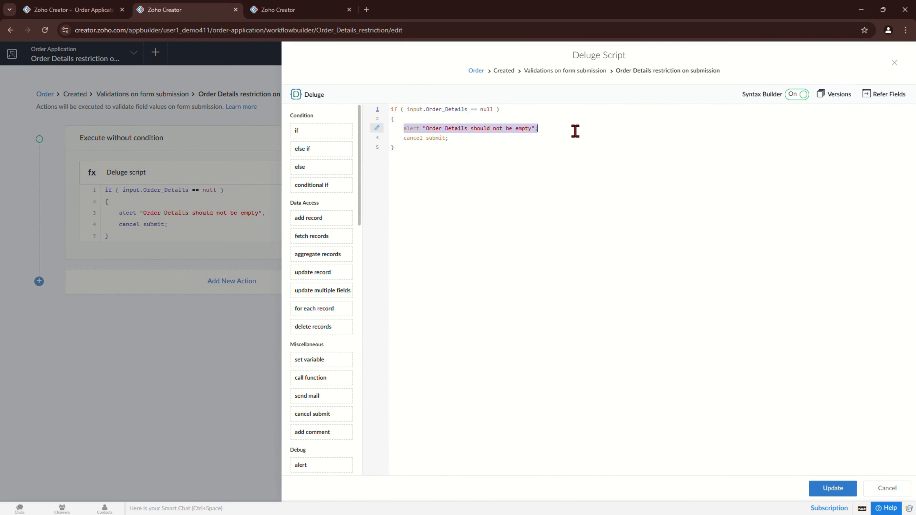
left_click_drag(407, 110, 503, 111)
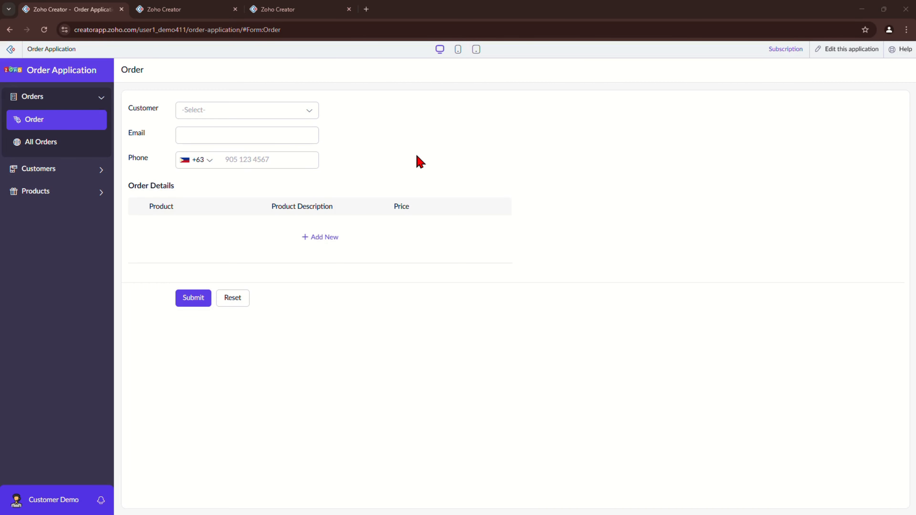
key("ctrl+Tab")
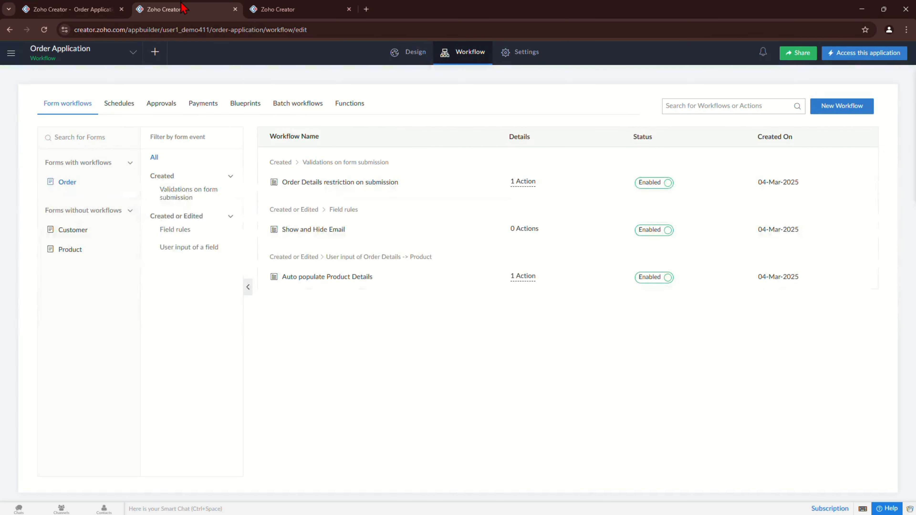
key("ctrl+shift+Tab")
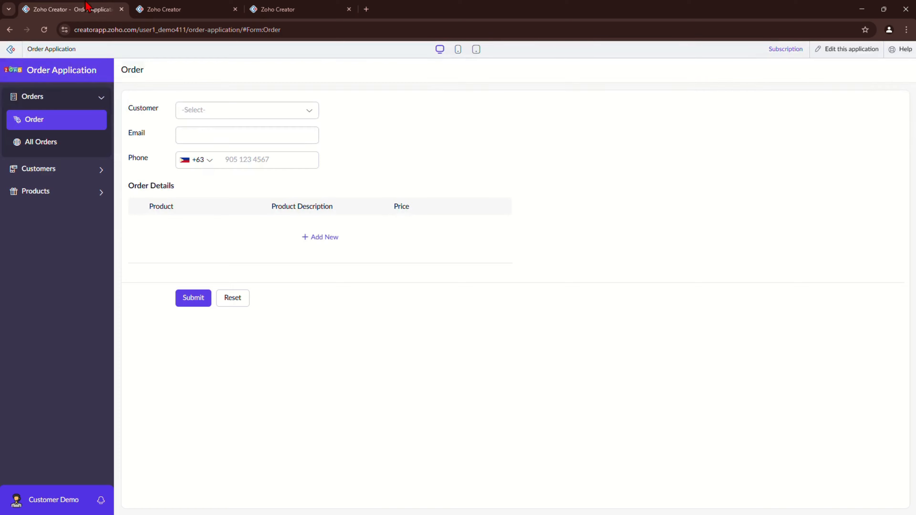
left_click(179, 5)
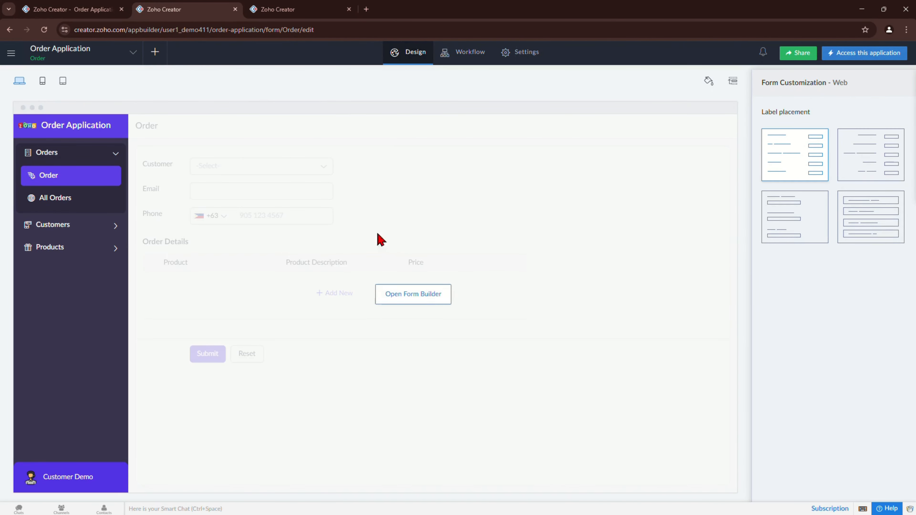
Step: Add two dropdown fields under Customer named Payment Status and Order Status
left_click(433, 304)
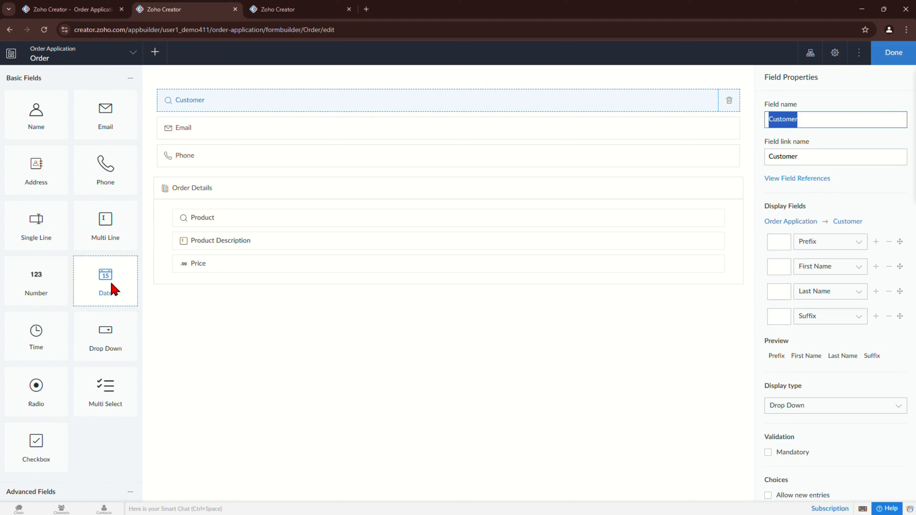
left_click_drag(106, 336, 257, 134)
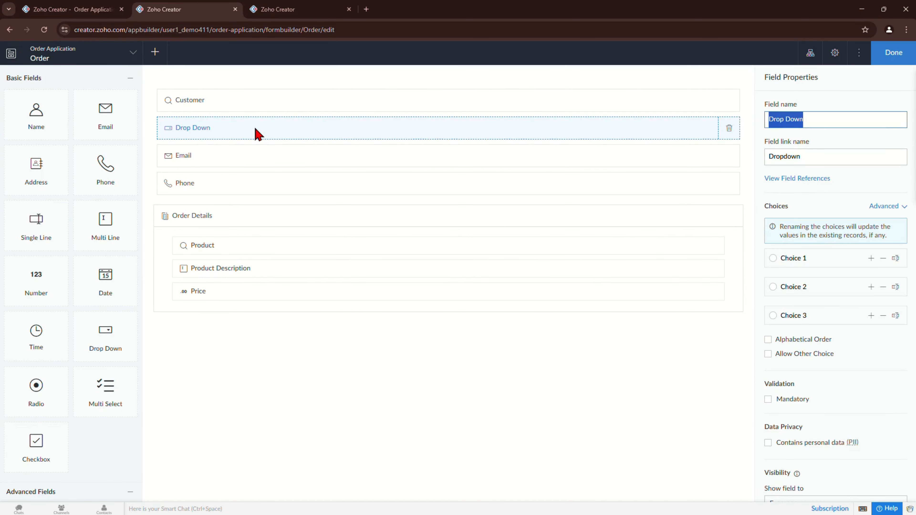
type("Order")
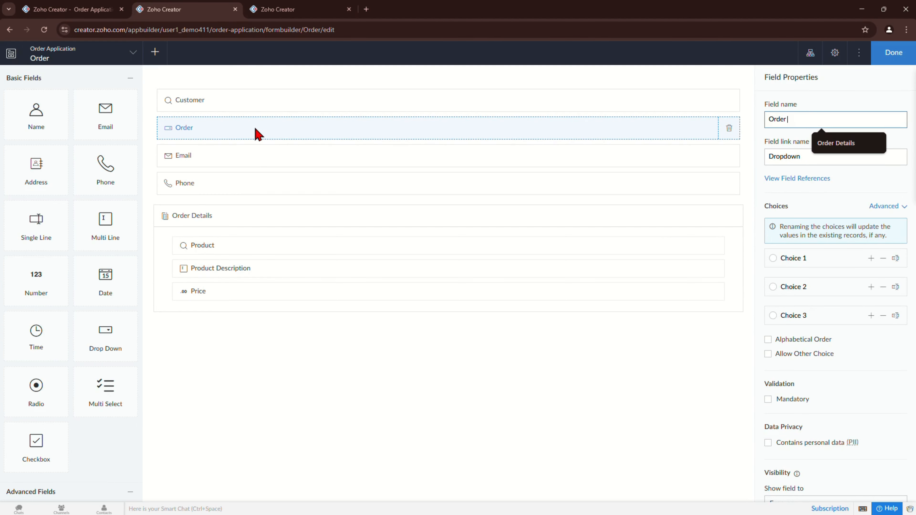
key("BackSpace")
key("BackSpace")
key("BackSpace")
key("BackSpace")
key("BackSpace")
type("Pa")
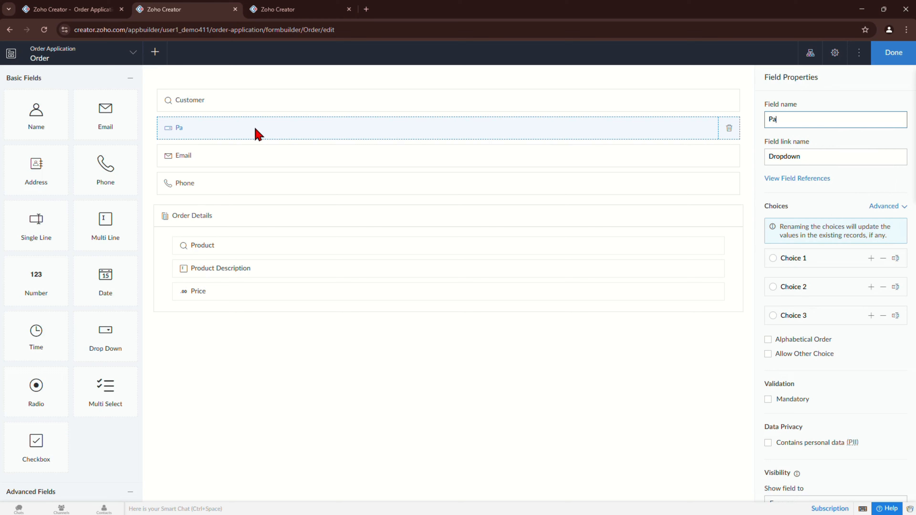
type("yment Status")
left_click_drag(105, 330, 229, 172)
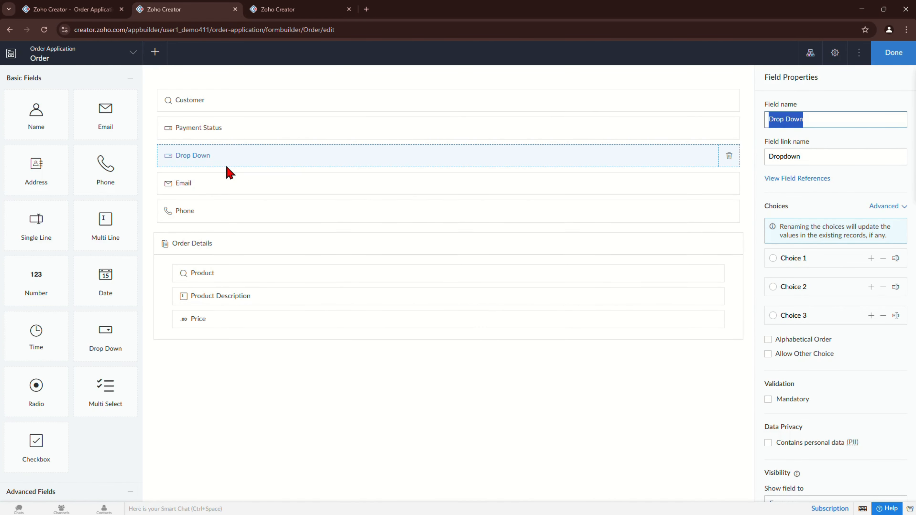
type("Order St")
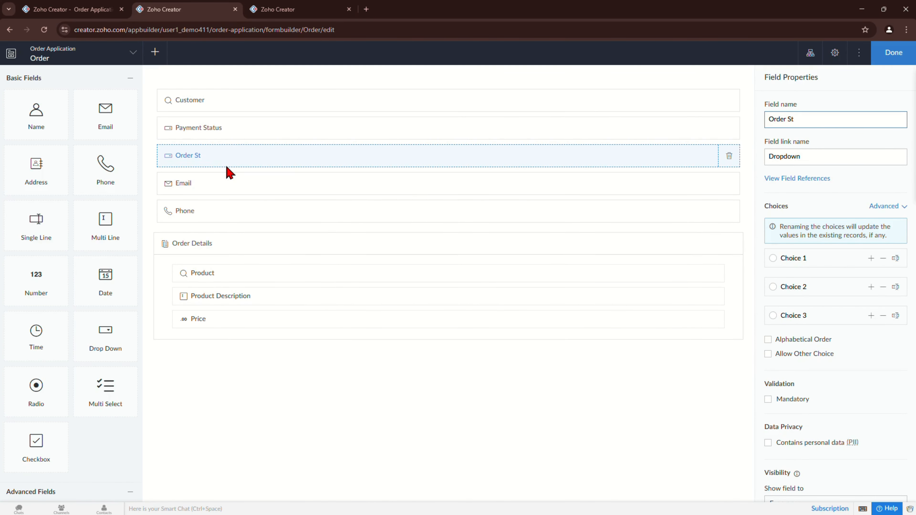
type("atus")
Step: Rename Payment Status's choices to Paid and Unpaid and delete the third choice
left_click(339, 131)
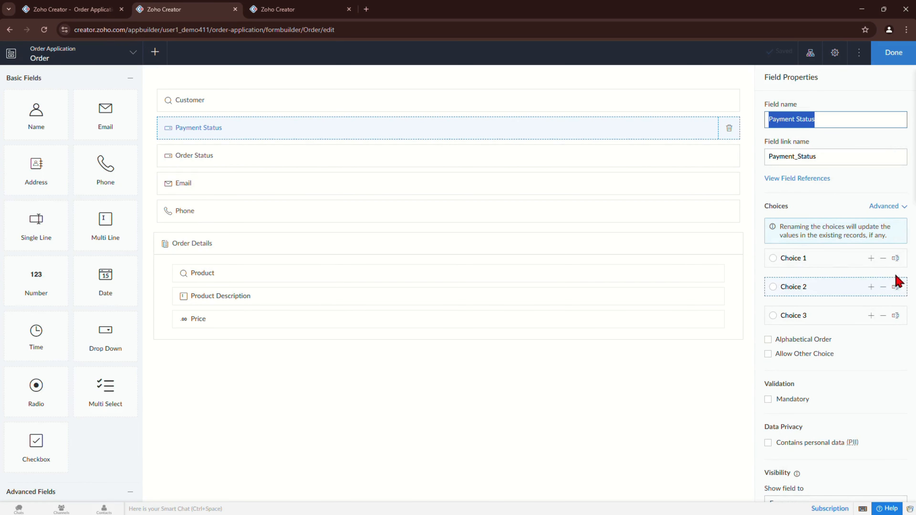
left_click(895, 258)
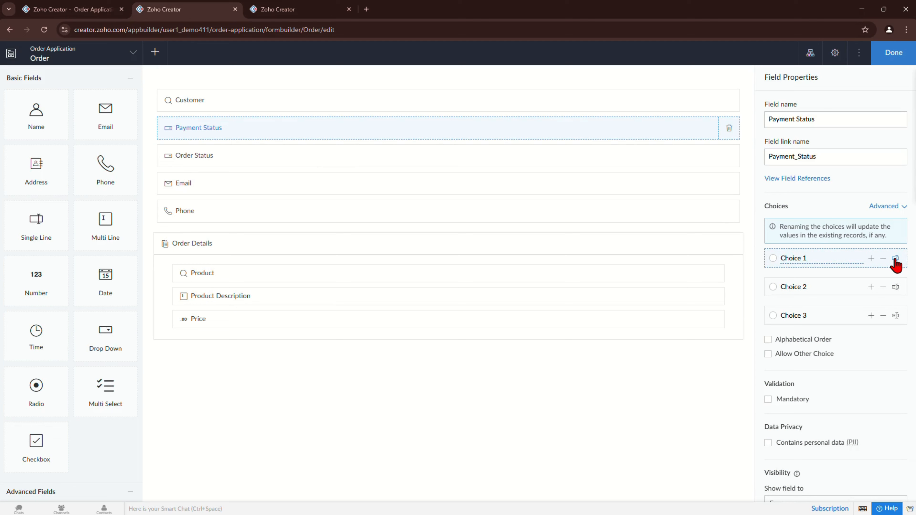
key("ctrl+a")
type("Paid")
left_click(895, 288)
key("ctrl+a")
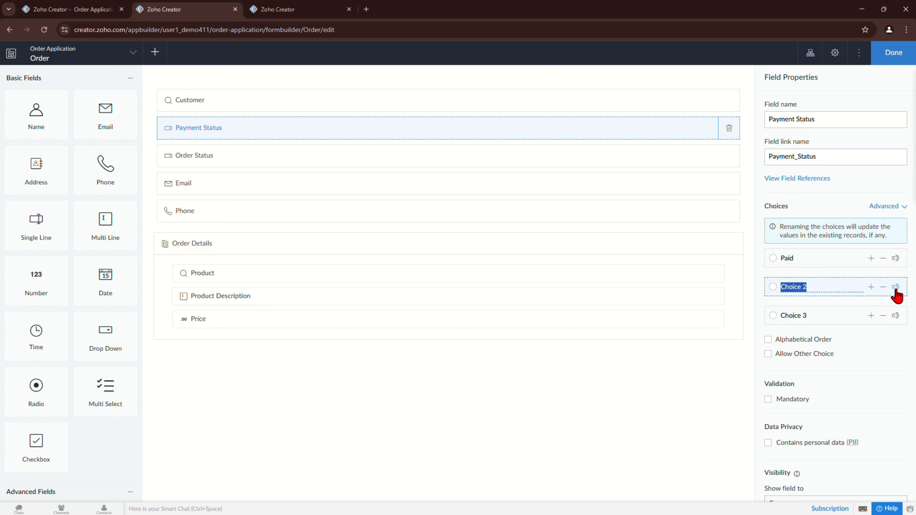
type("unp")
key("BackSpace")
key("BackSpace")
key("BackSpace")
type("In")
key("BackSpace")
key("BackSpace")
type("Unp")
type("aid")
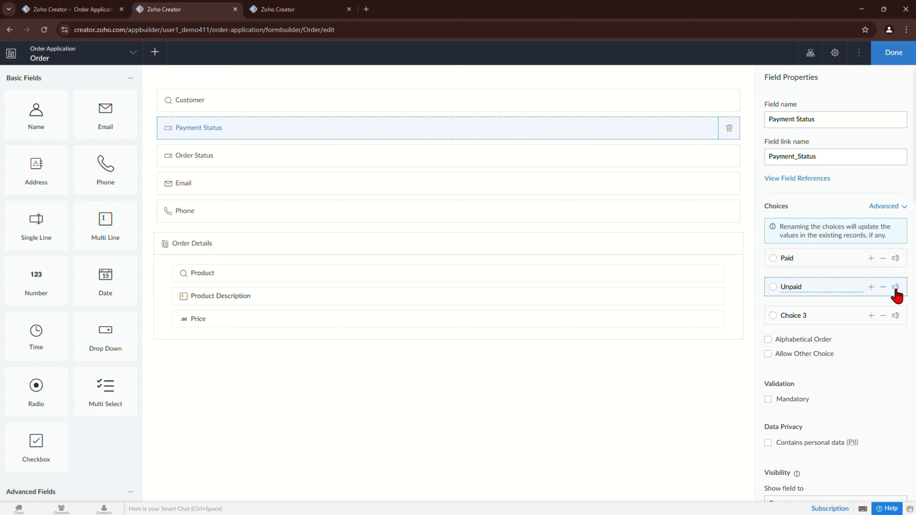
left_click(882, 315)
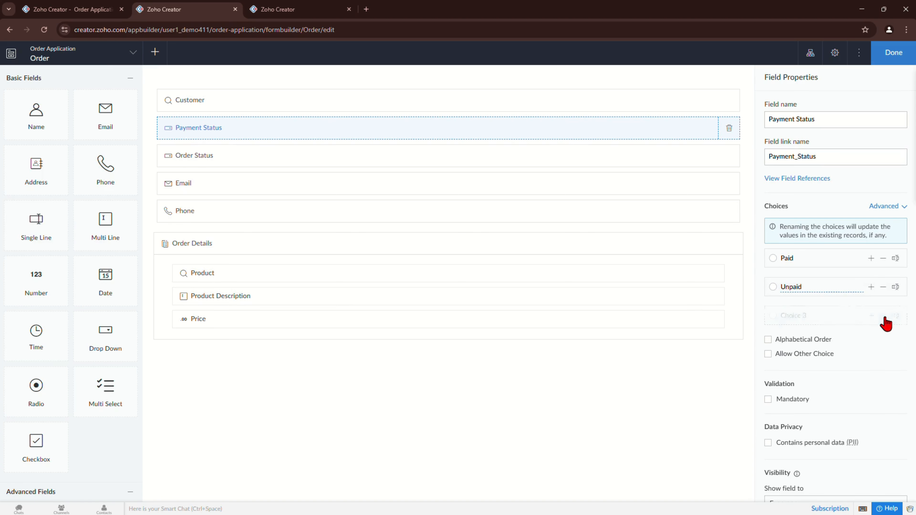
left_click(307, 155)
Step: Rename Order Status's choices to Confirmed and Pending, delete the third, and finish editing
left_click(895, 261)
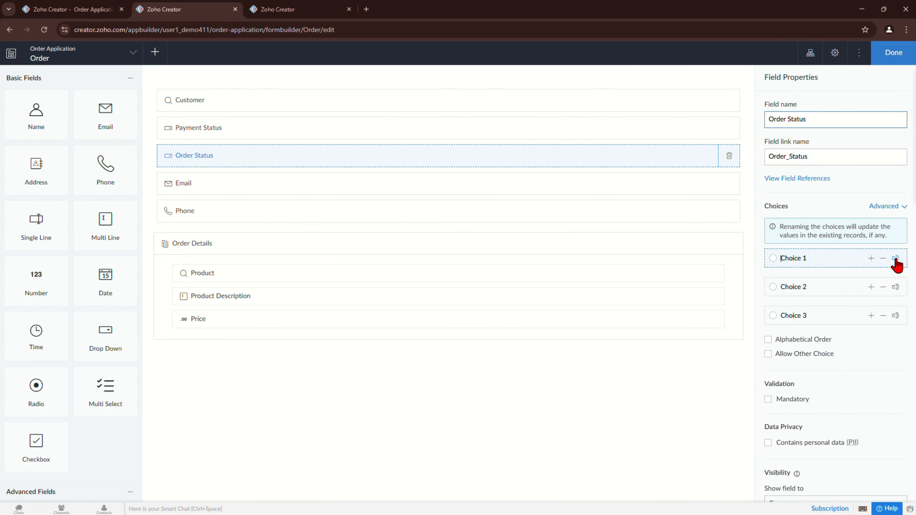
type("Confior")
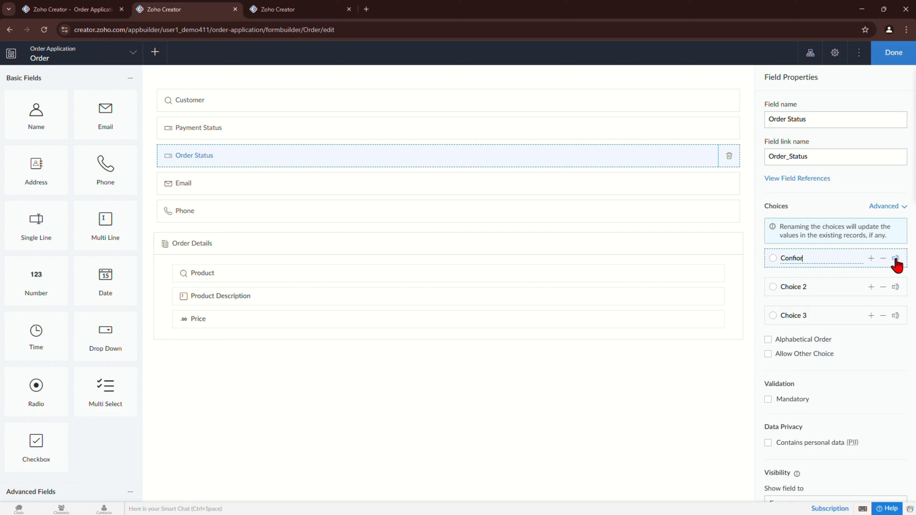
key("BackSpace")
key("BackSpace")
type("rme")
left_click(896, 289)
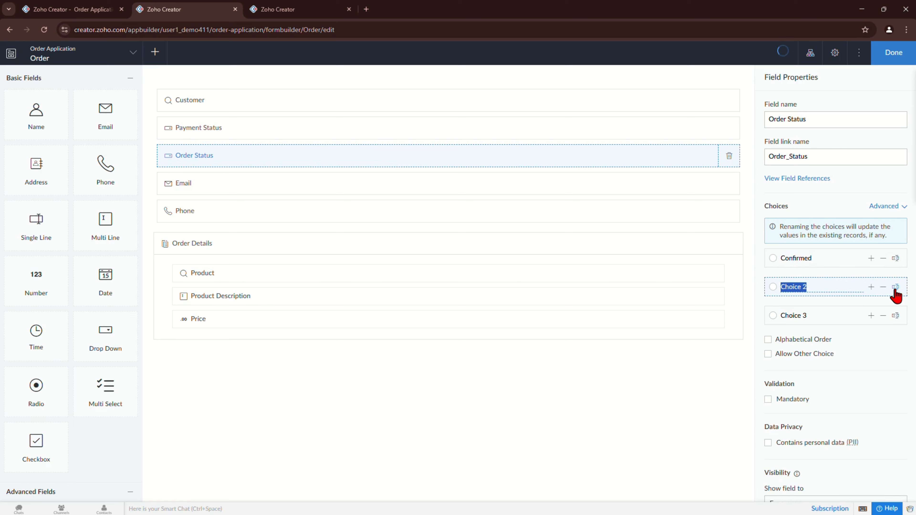
type("Pem")
key("BackSpace")
type("nding")
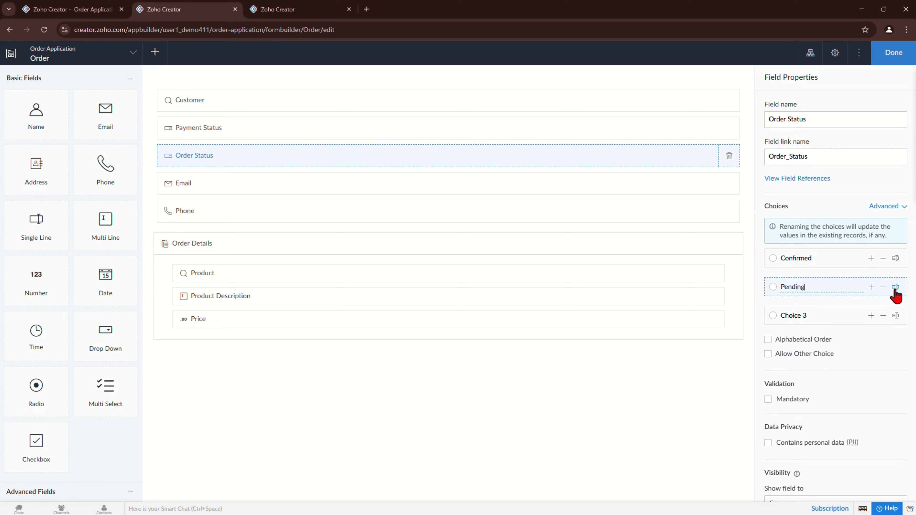
left_click(883, 316)
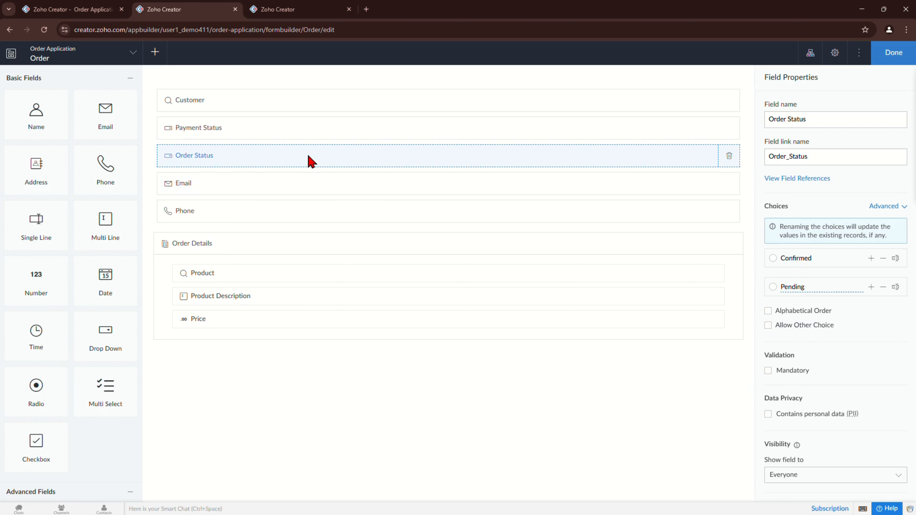
left_click(893, 58)
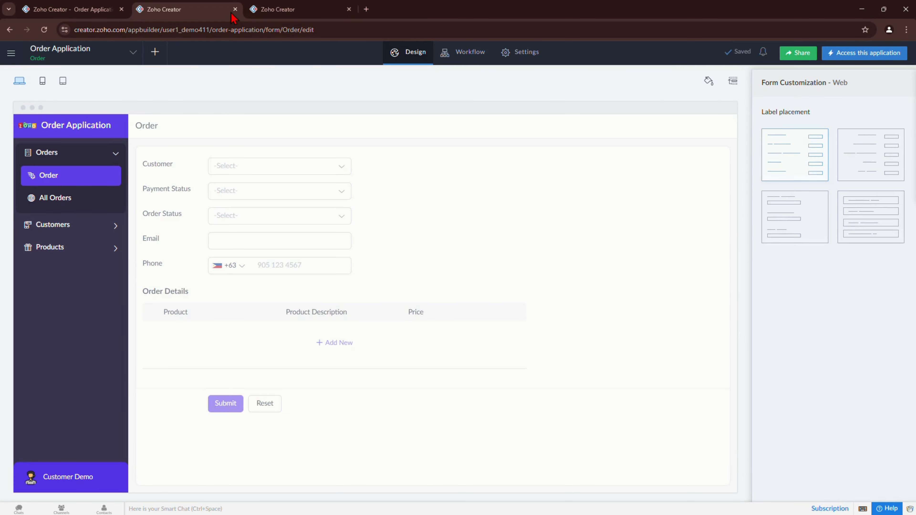
Step: Start a new Order form workflow that runs when records are created or edited
left_click(464, 61)
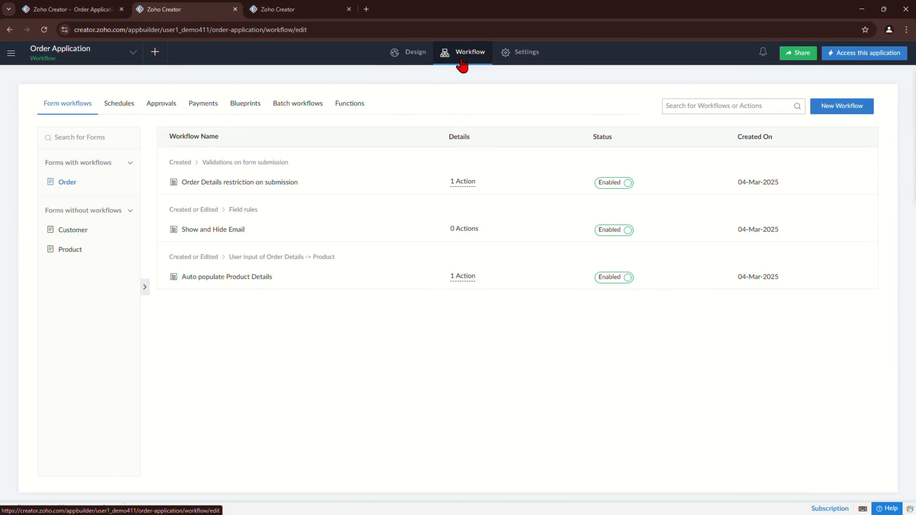
left_click(850, 107)
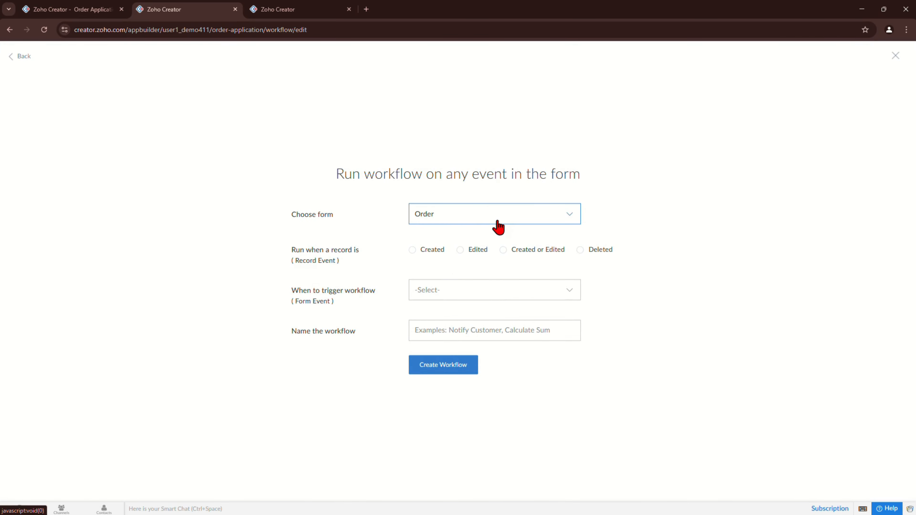
left_click(532, 253)
left_click(483, 291)
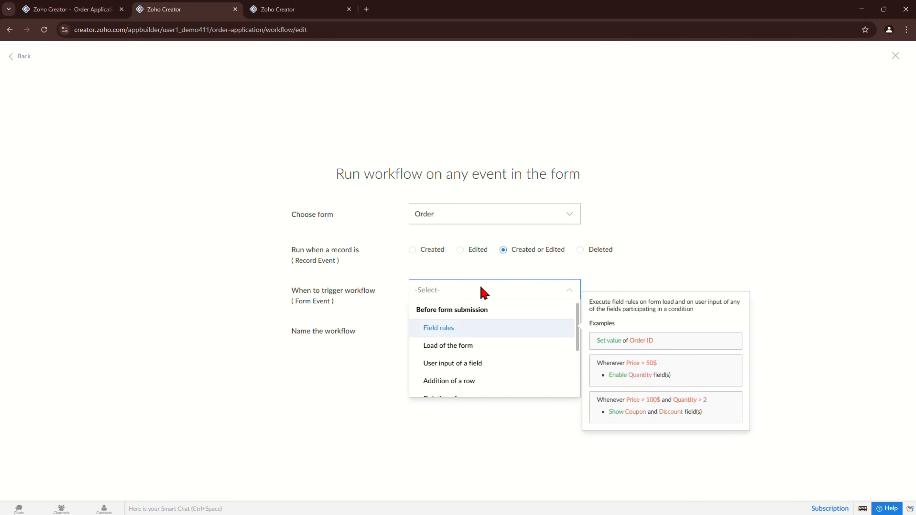
scroll(517, 329, "down", 2)
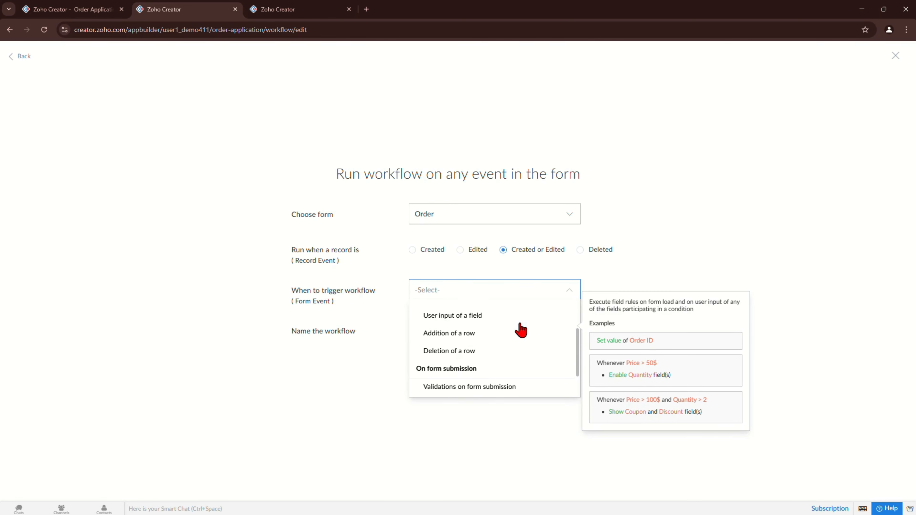
scroll(520, 329, "up", 2)
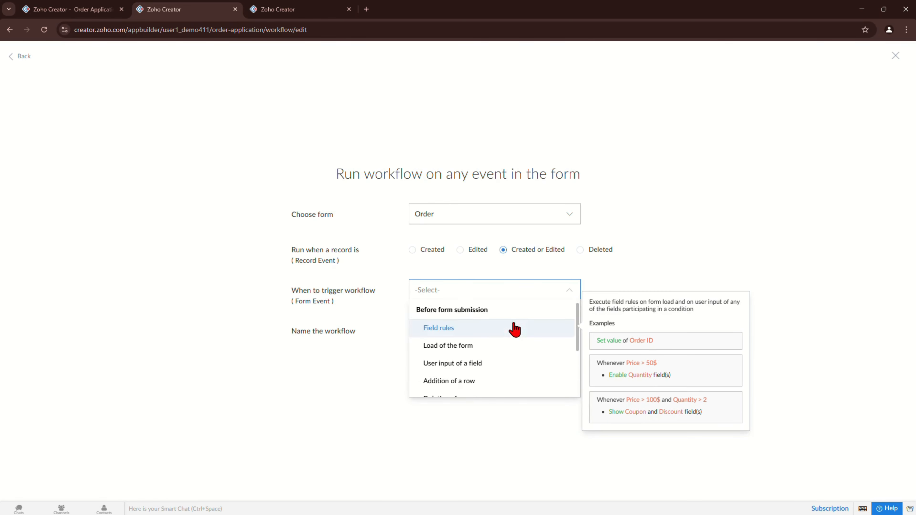
left_click(513, 322)
Step: Set the trigger to user input of the Payment Status field
left_click(486, 329)
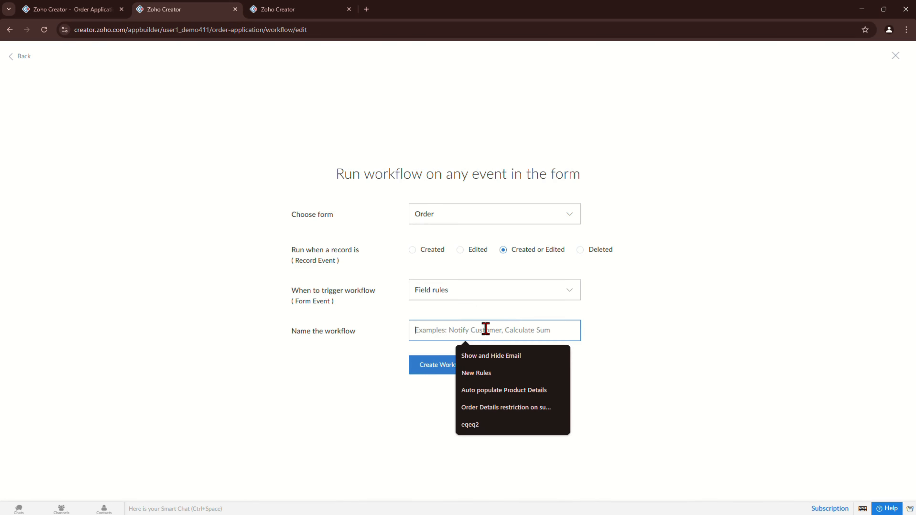
left_click(475, 292)
scroll(498, 363, "down", 3)
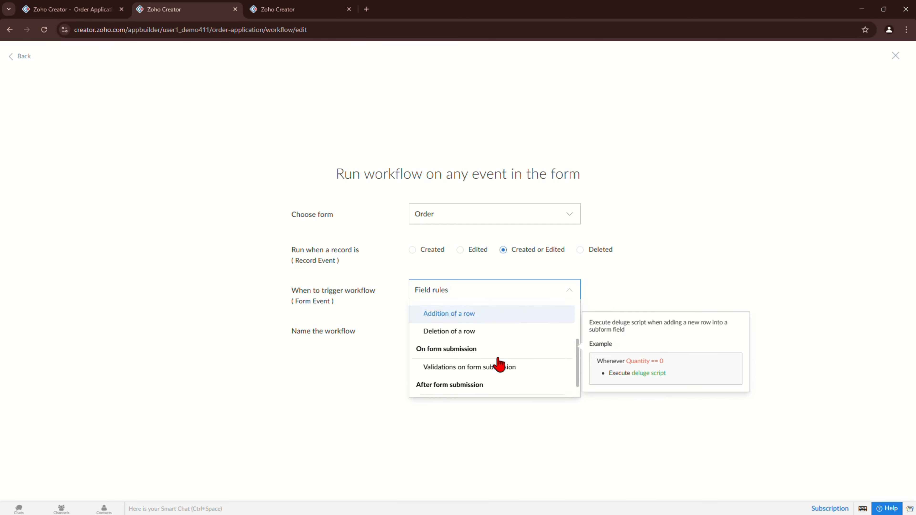
scroll(498, 365, "up", 2)
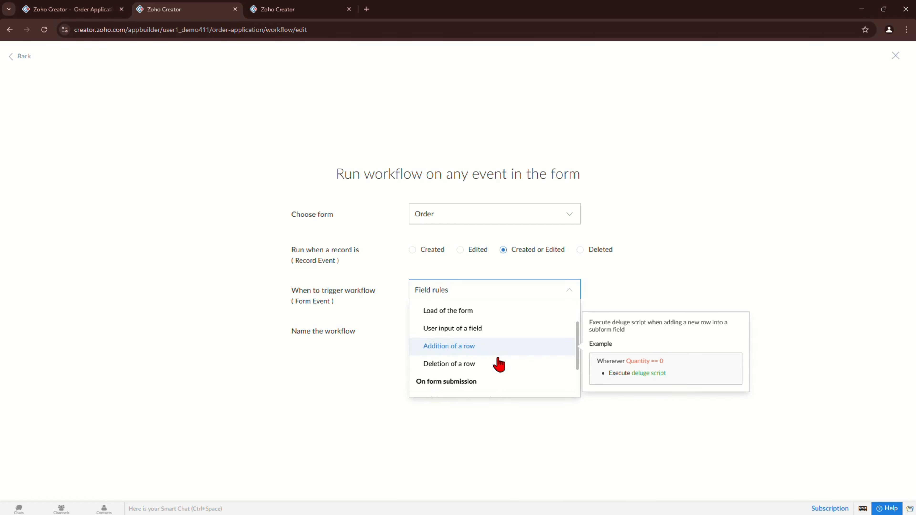
scroll(499, 364, "up", 2)
scroll(499, 364, "down", 4)
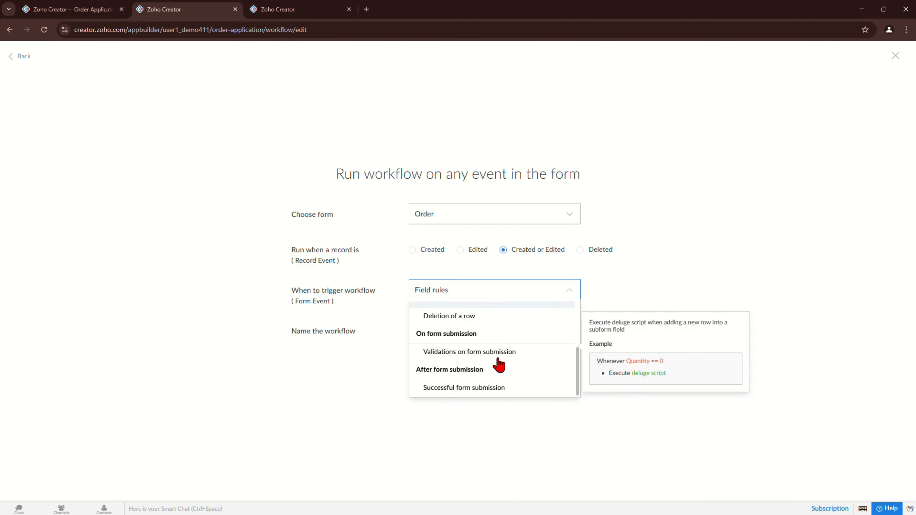
scroll(490, 373, "up", 5)
scroll(490, 372, "down", 3)
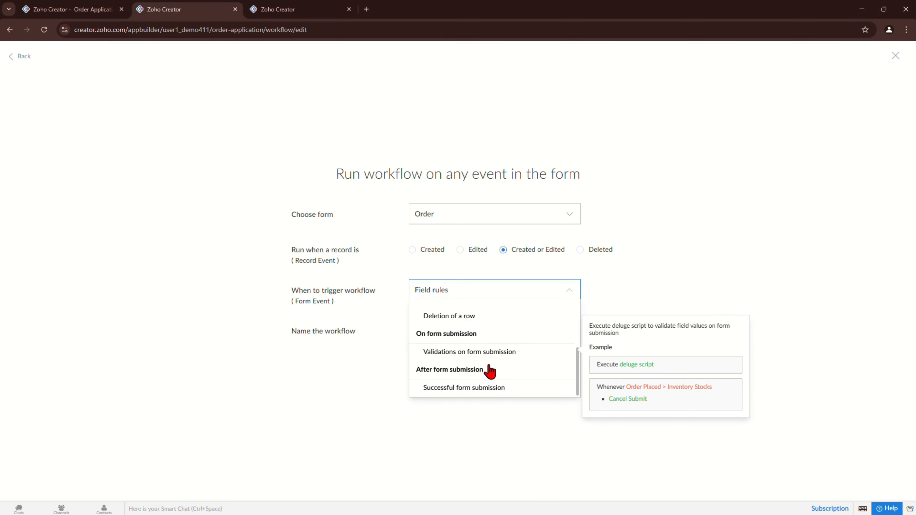
scroll(489, 371, "up", 3)
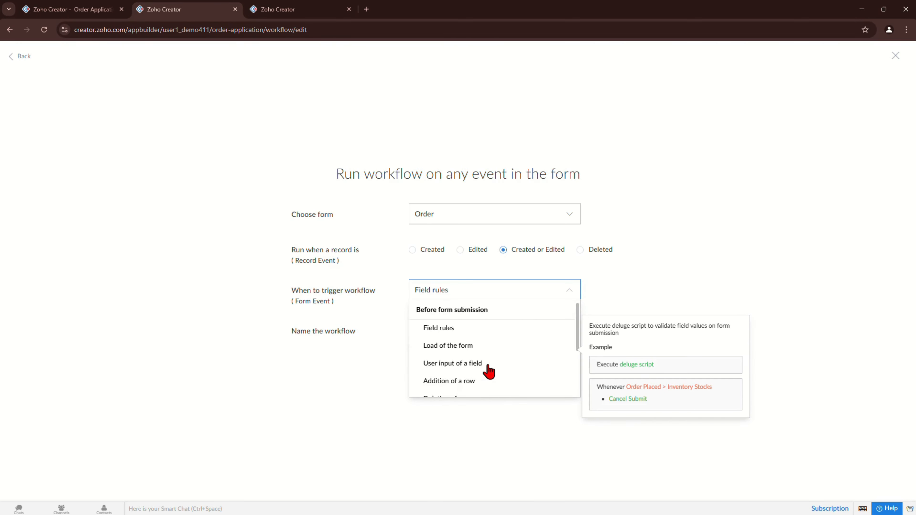
left_click(489, 367)
left_click(462, 322)
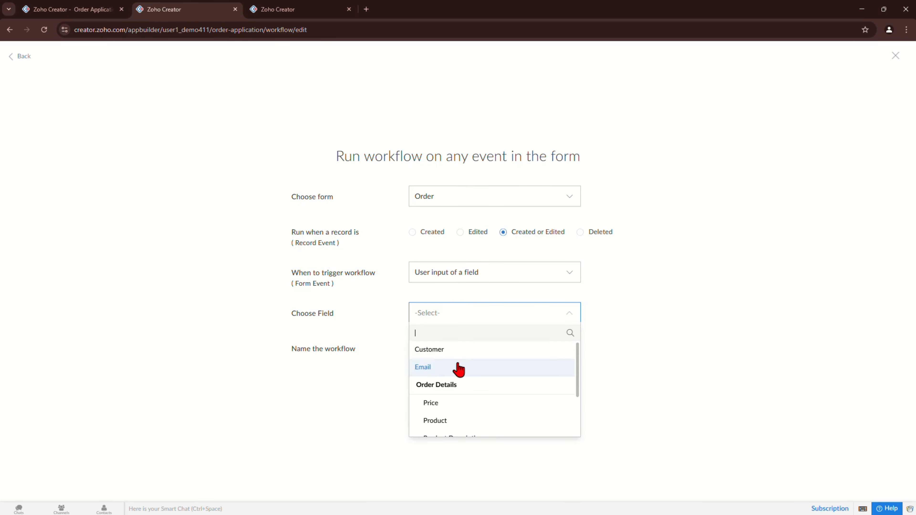
scroll(458, 370, "down", 2)
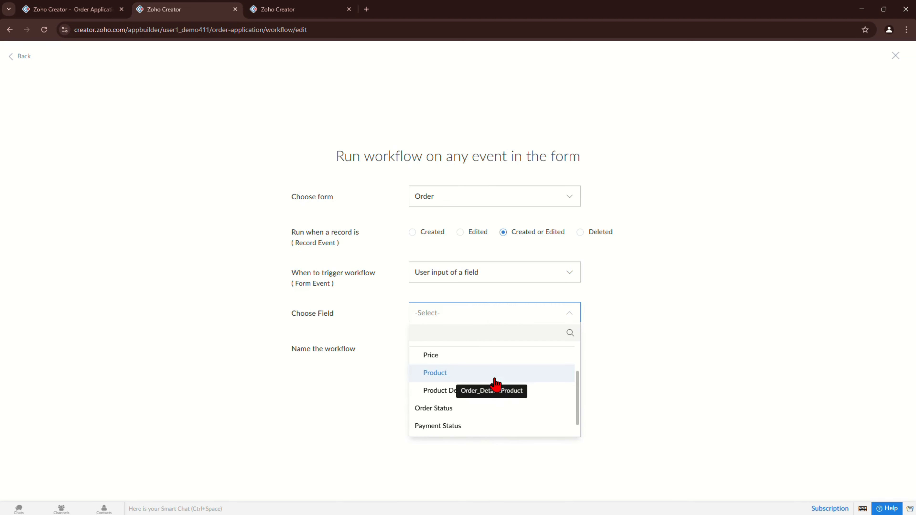
scroll(495, 385, "up", 1)
scroll(493, 382, "down", 2)
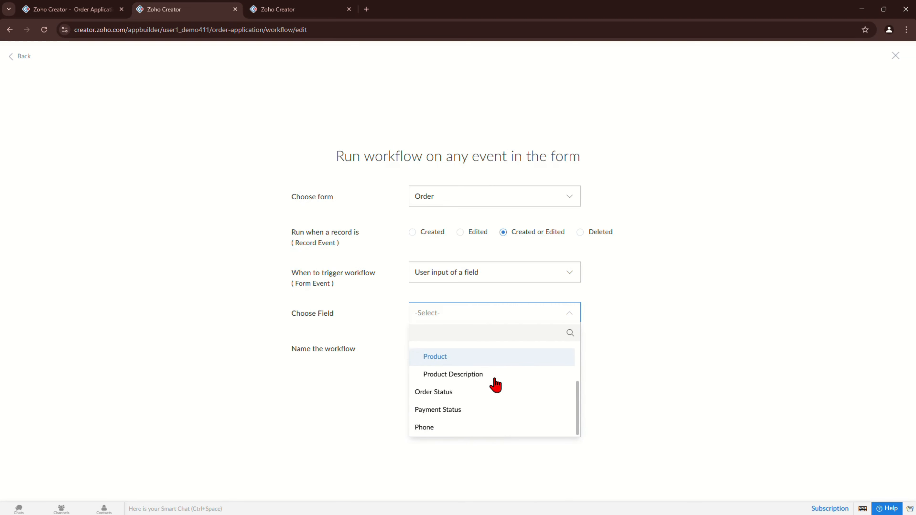
left_click(454, 409)
Step: Name the workflow 'Update the order status based on the payment' and create it
left_click(457, 343)
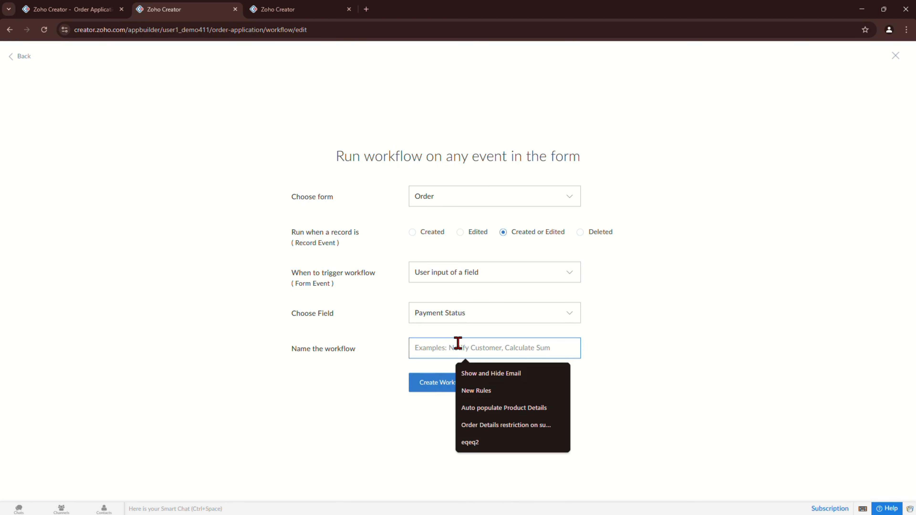
type("Update the")
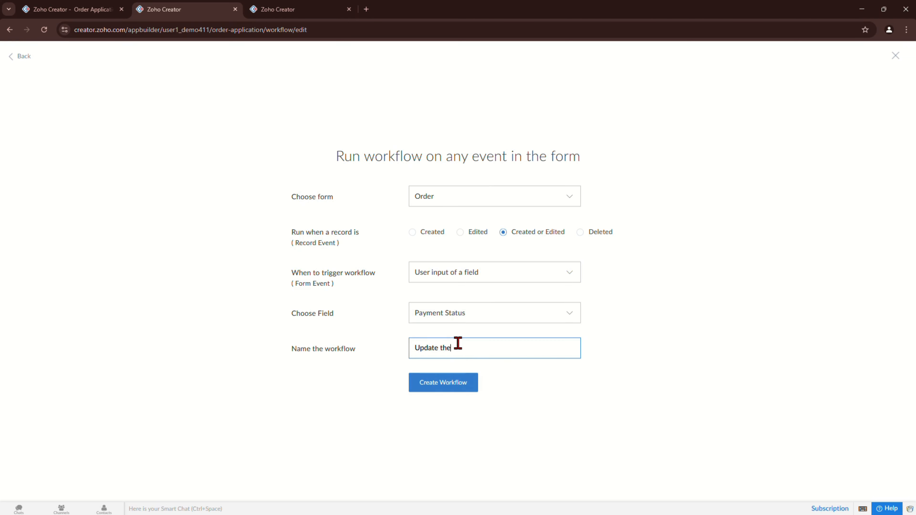
type(" order status based on the payment status")
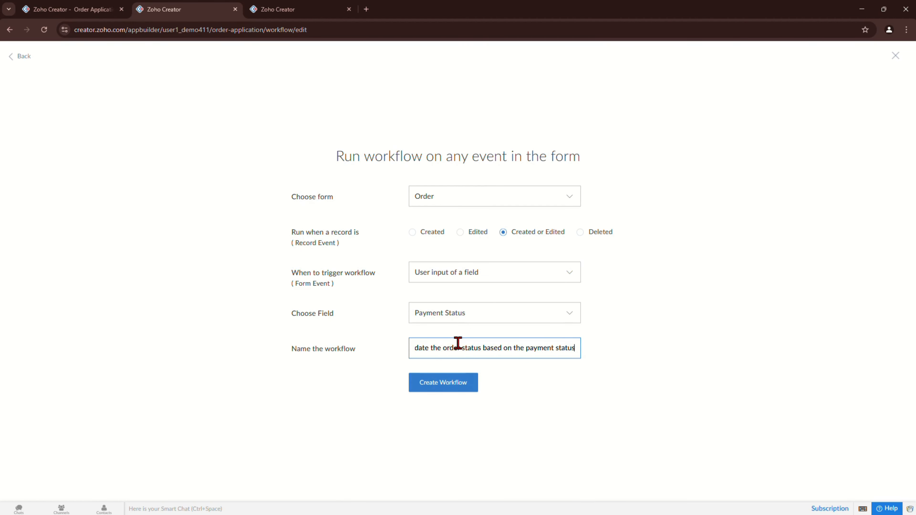
key("Return")
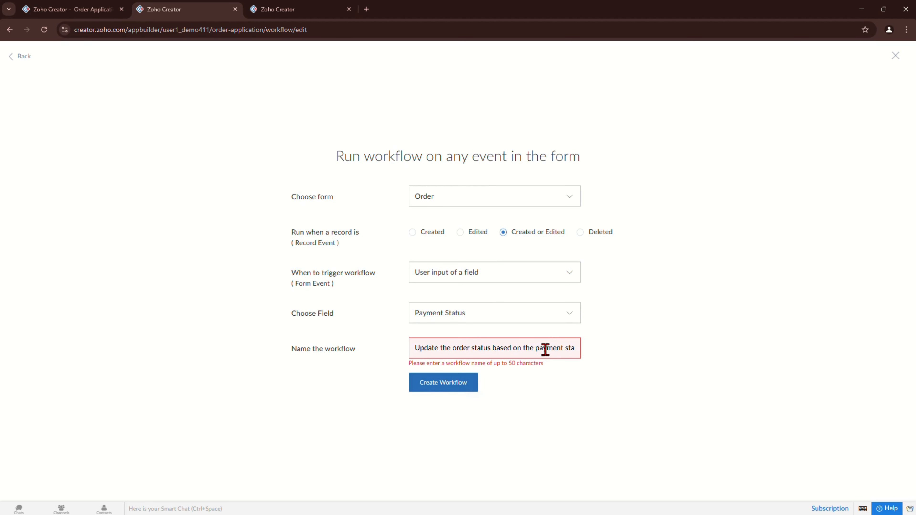
left_click_drag(568, 349, 635, 350)
key("BackSpace")
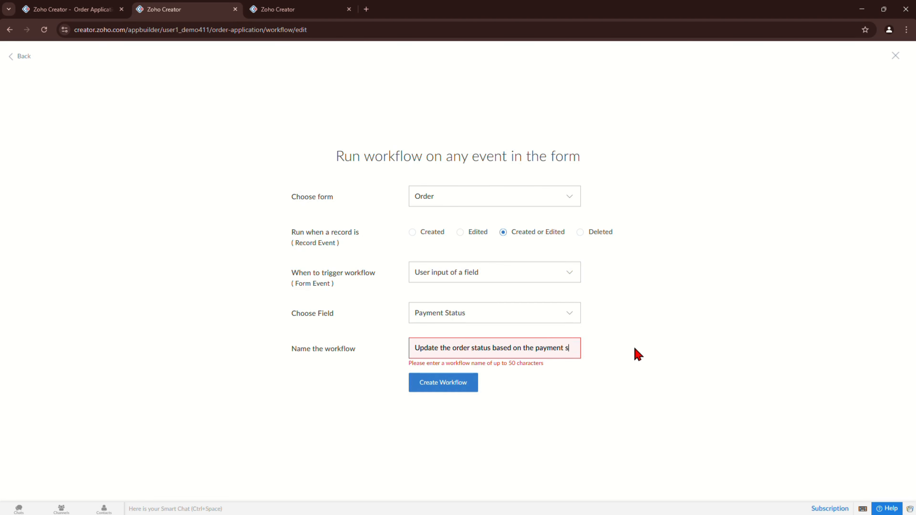
key("BackSpace")
left_click(438, 384)
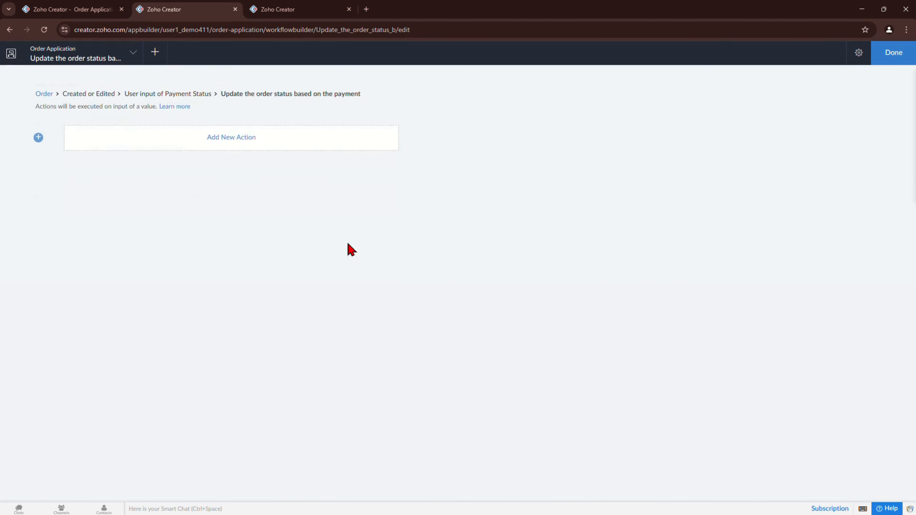
Step: Add an if block: when Payment_Status is "Paid", input.Order_Status gets "Confirmed"
left_click(234, 138)
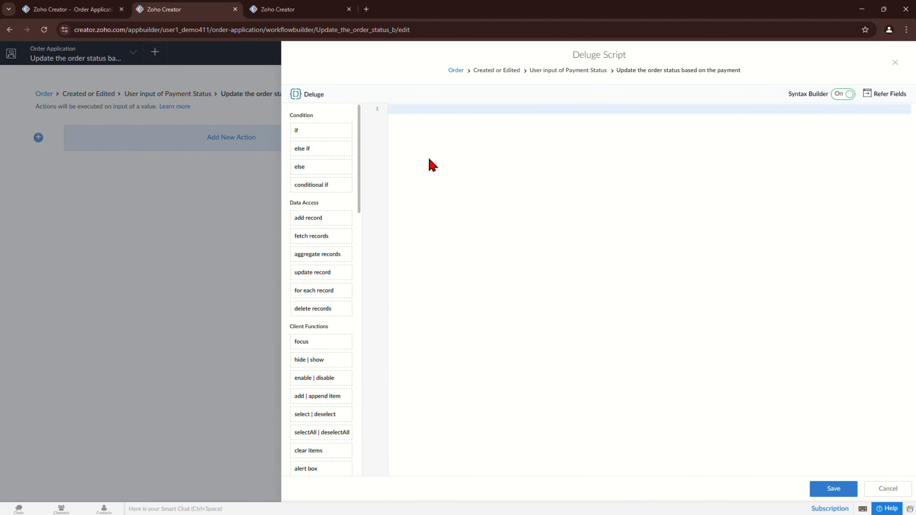
type("if")
key("Return")
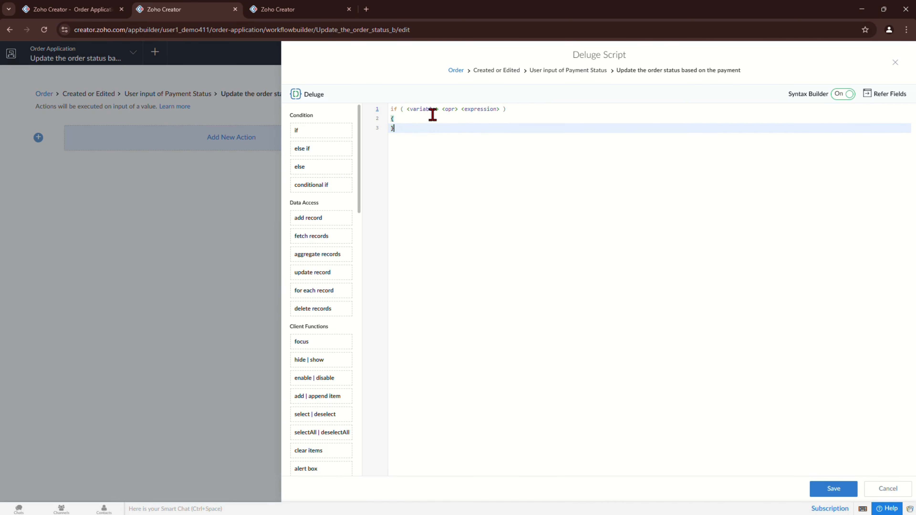
left_click(426, 108)
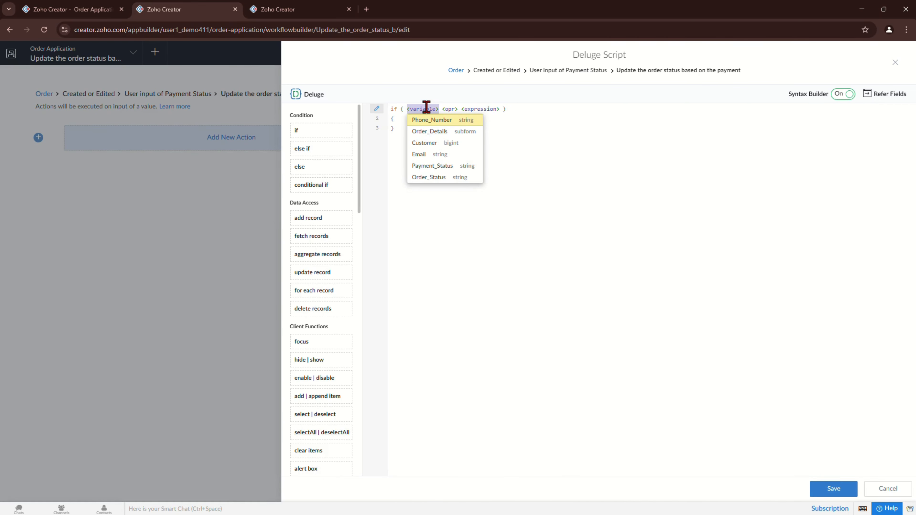
type("Payment_Status")
key("Return")
key("Return")
type("\"")
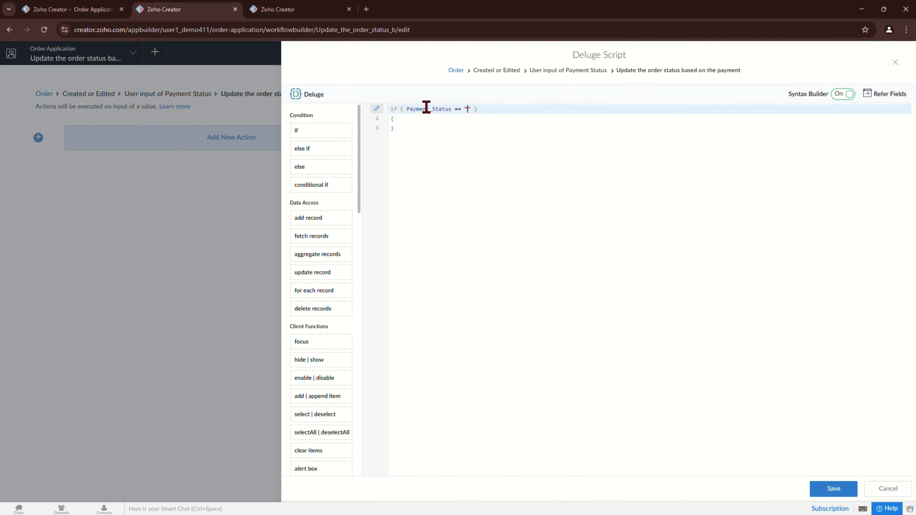
type("Paid")
key("Return")
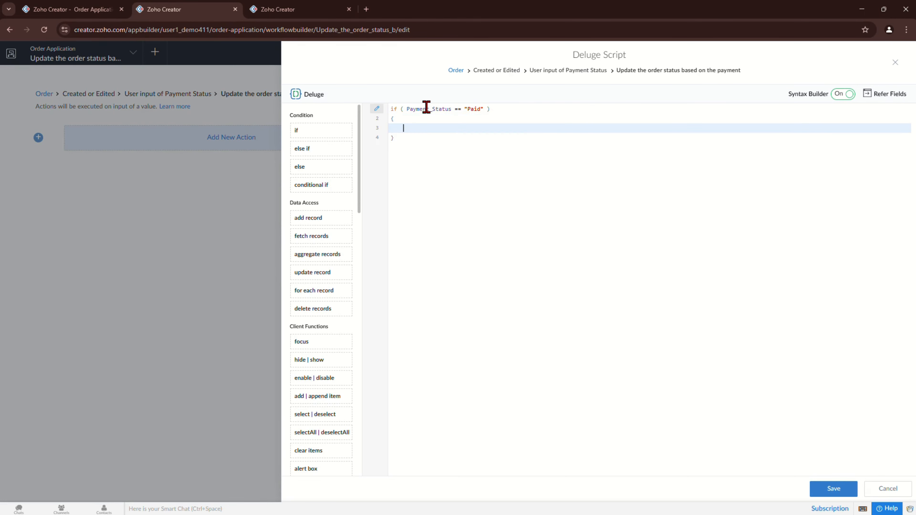
type("input.")
key("BackSpace")
type(".")
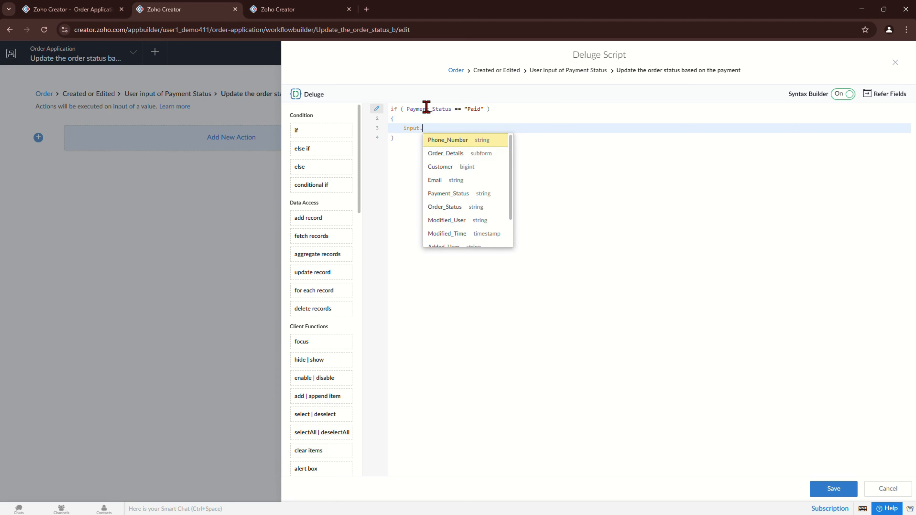
type("Or")
key("Return")
type("=")
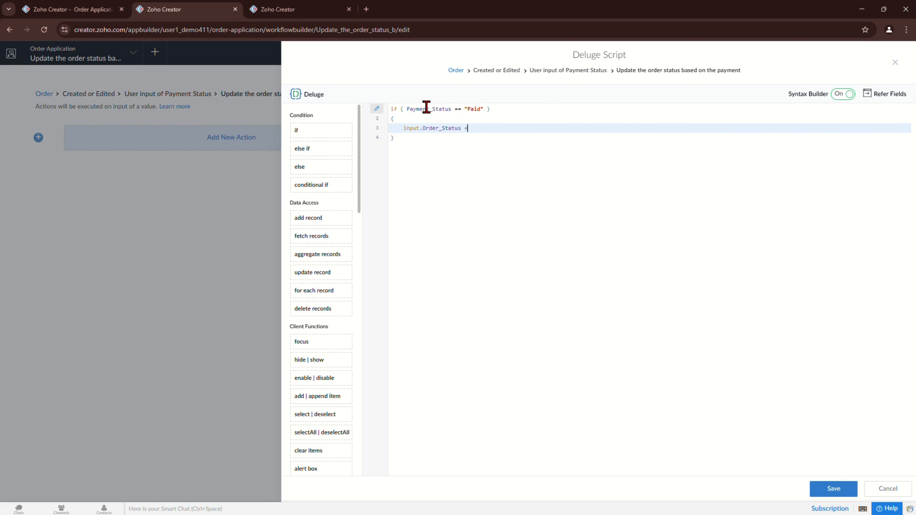
type("= \"")
key("Return")
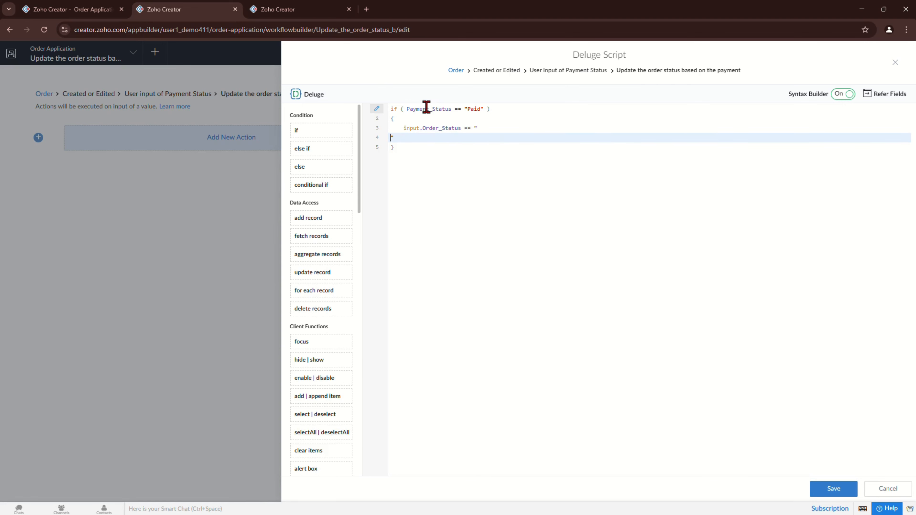
key("BackSpace")
type("Confirmed")
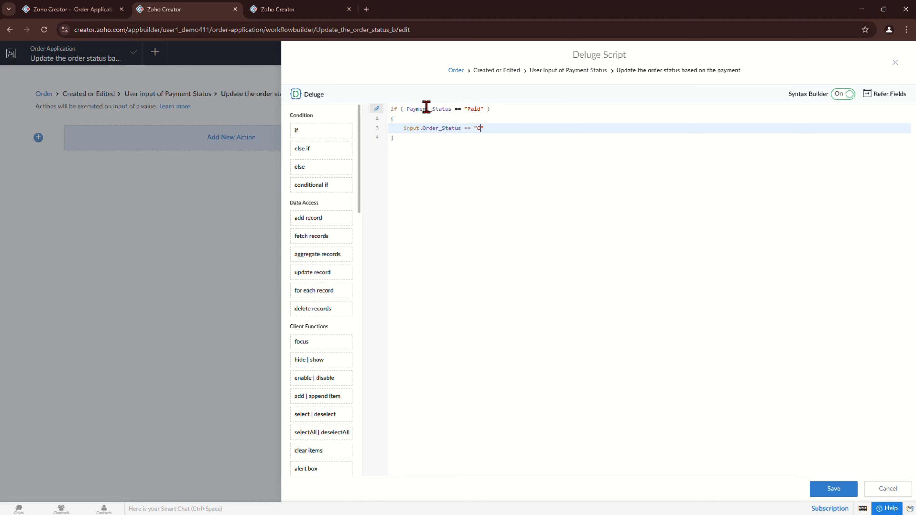
type("\";l")
key("BackSpace")
Step: Add an else branch giving input.Order_Status the value "Pending"
key("Down")
key("Return")
type("e")
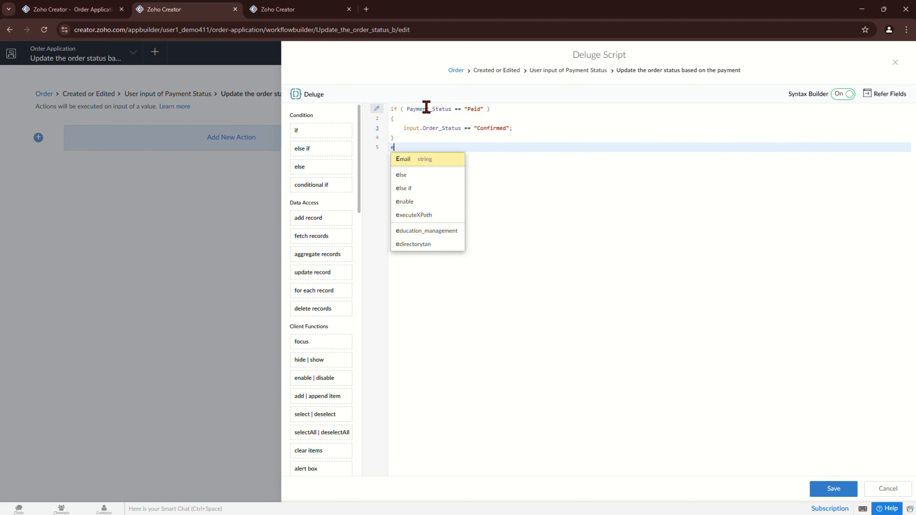
type("ls")
key("Return")
key("Return")
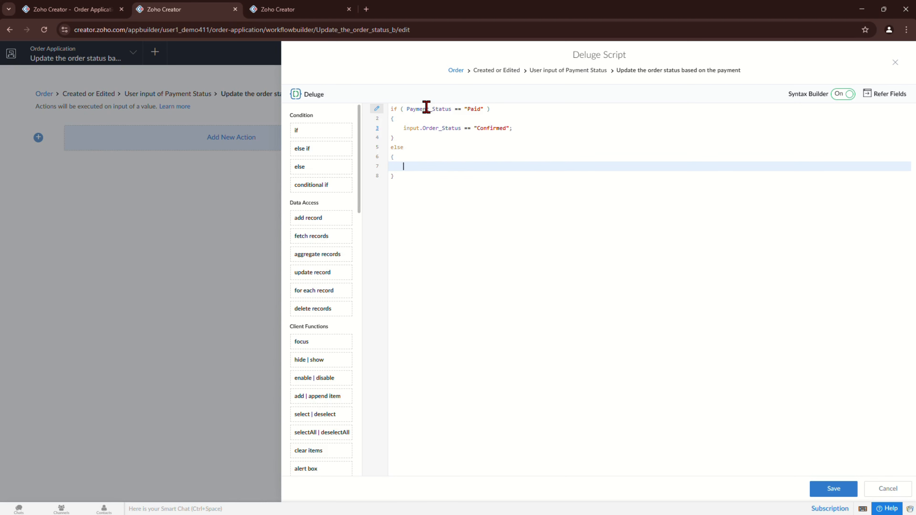
type("ion")
type("ut.")
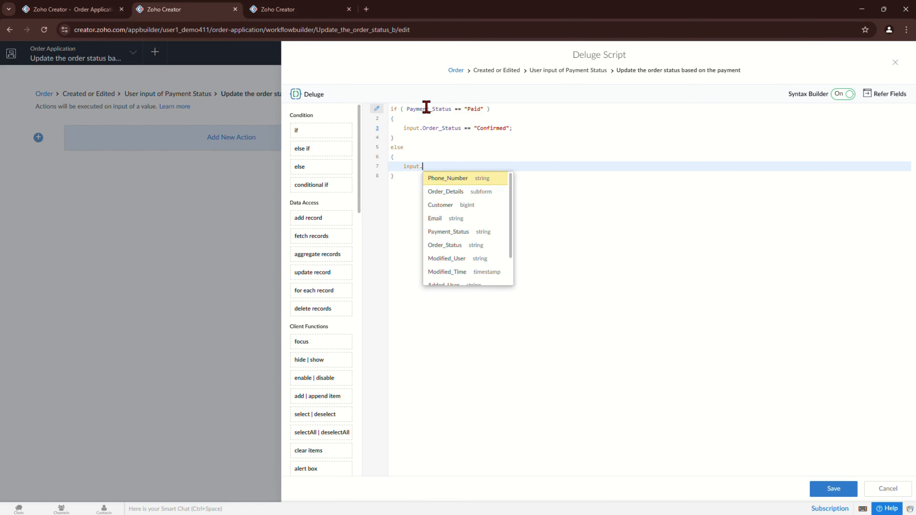
type("pr")
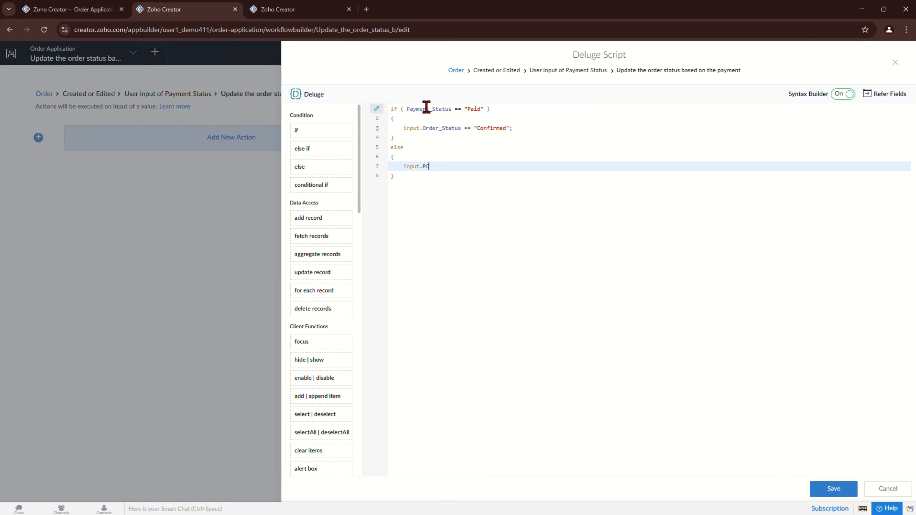
key("Down")
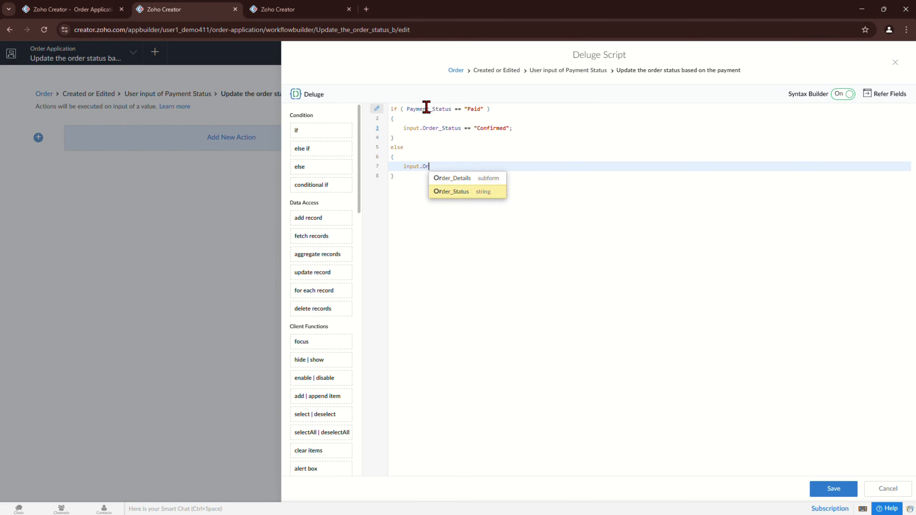
key("Return")
type("==")
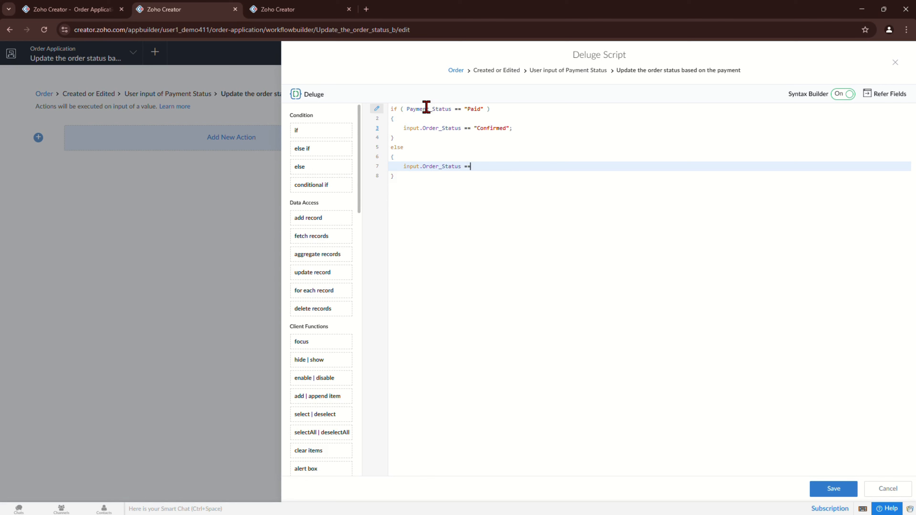
key("Return")
type("\"")
key("BackSpace")
key("BackSpace")
type("\"P[")
key("BackSpace")
type("ending\";")
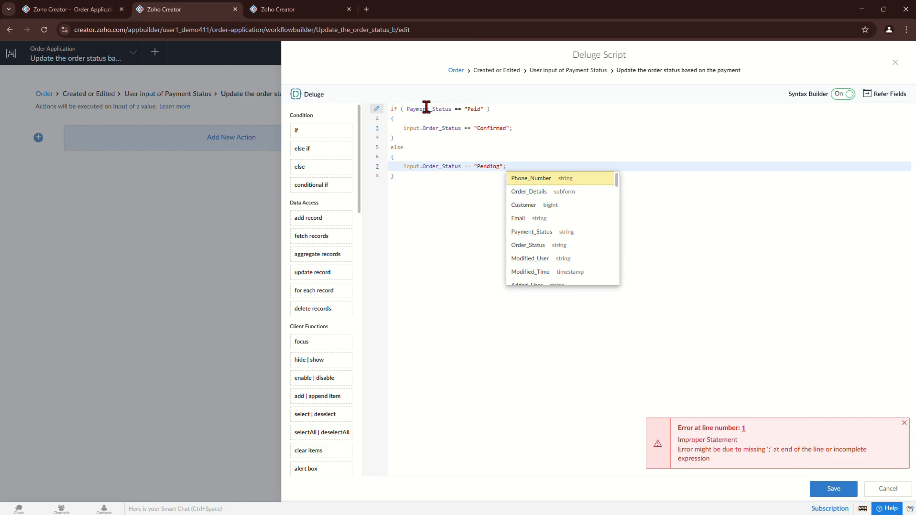
Step: Fix line 1's condition to (input.Payment_Status == "Paid") by removing extra spaces
left_click(541, 136)
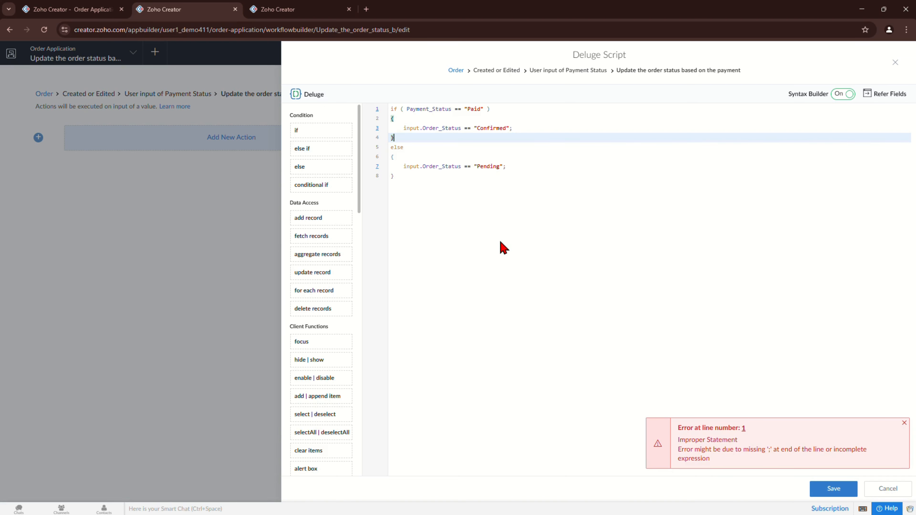
left_click(486, 109)
key("BackSpace")
left_click(822, 491)
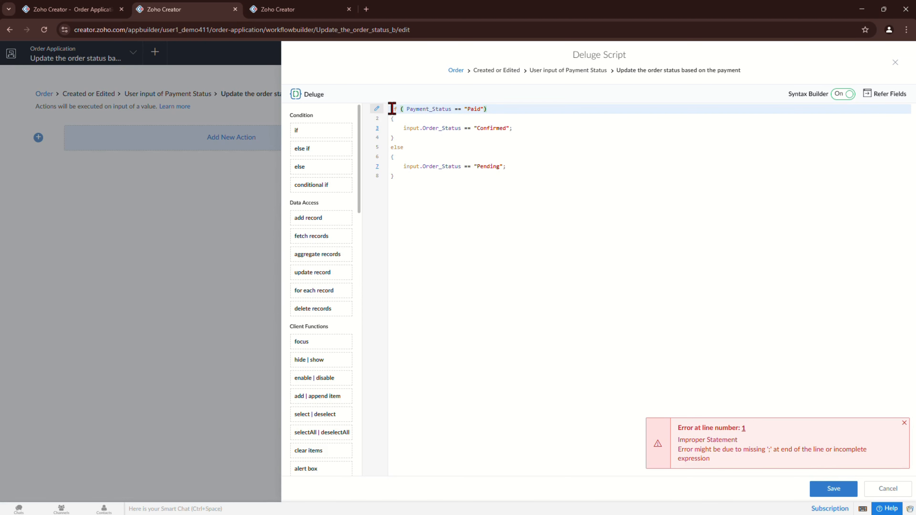
left_click(405, 108)
key("BackSpace")
type("input")
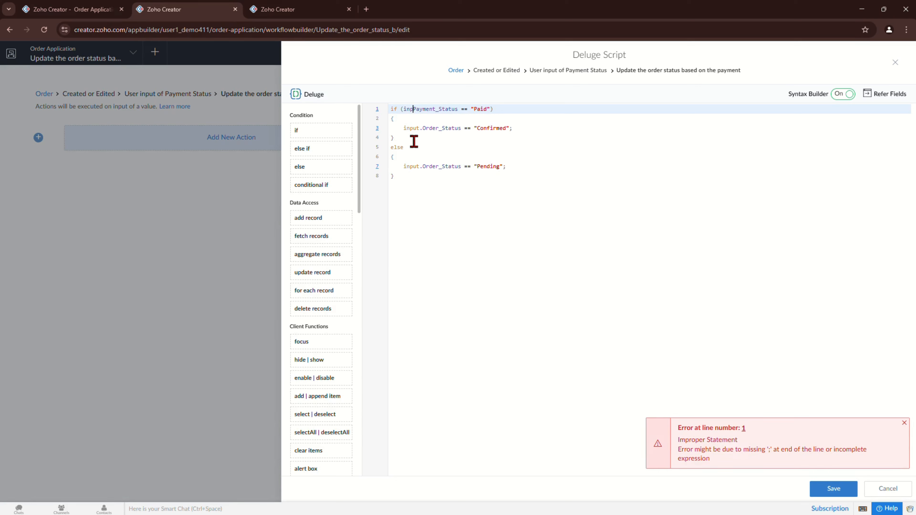
type(".")
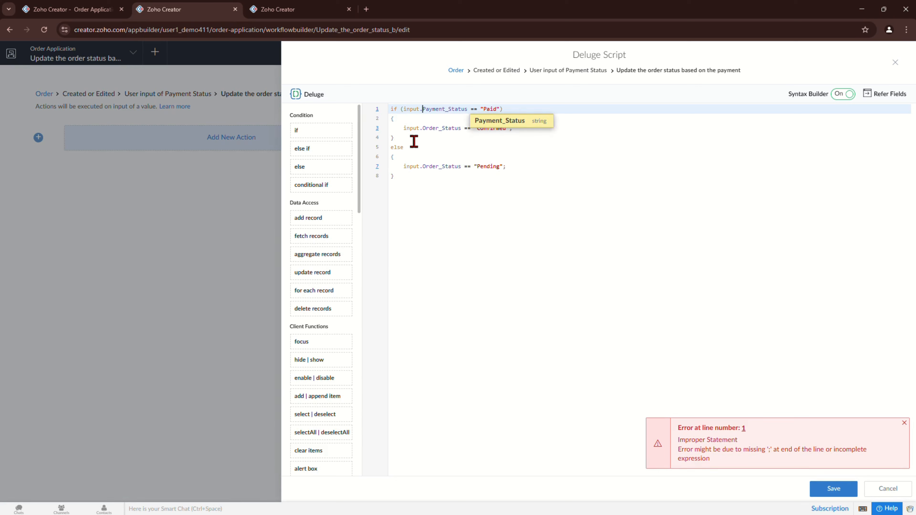
left_click(473, 106)
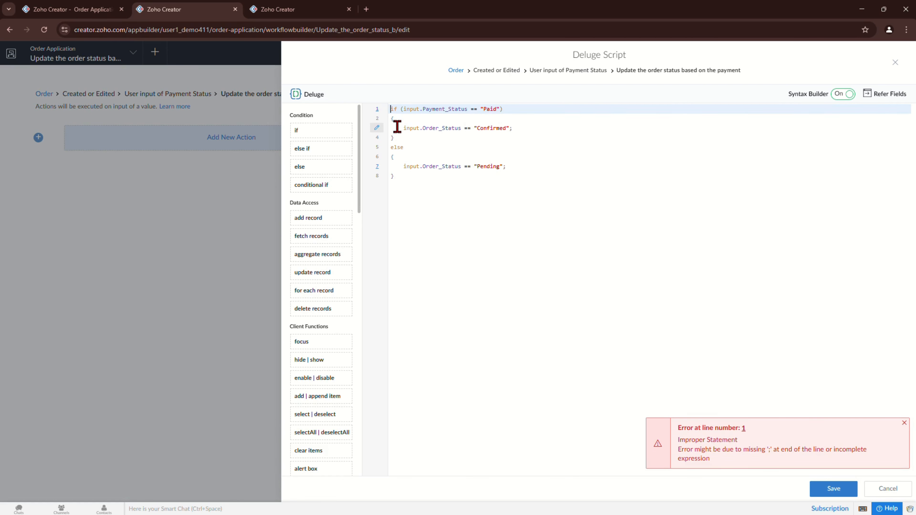
Step: Review the Confirmed and Pending lines, then switch to the live Order form
left_click_drag(397, 126, 544, 126)
left_click_drag(471, 167, 523, 171)
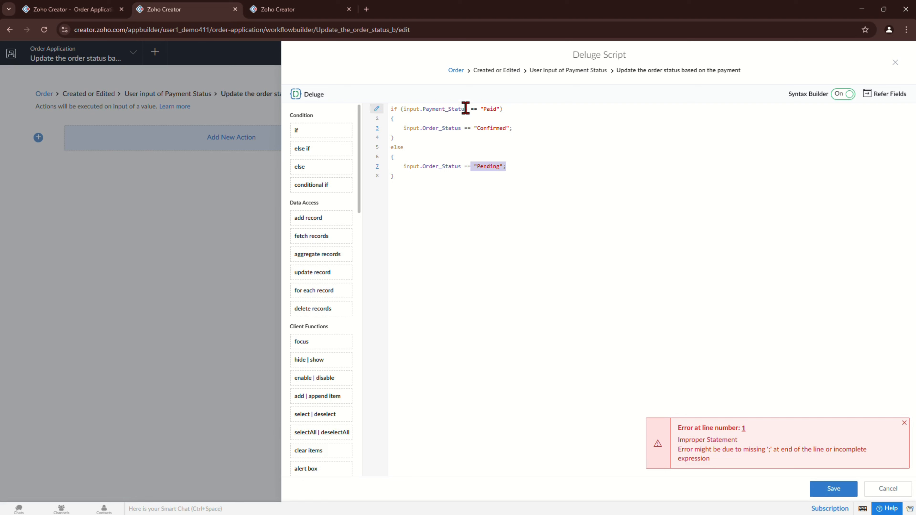
left_click(48, 10)
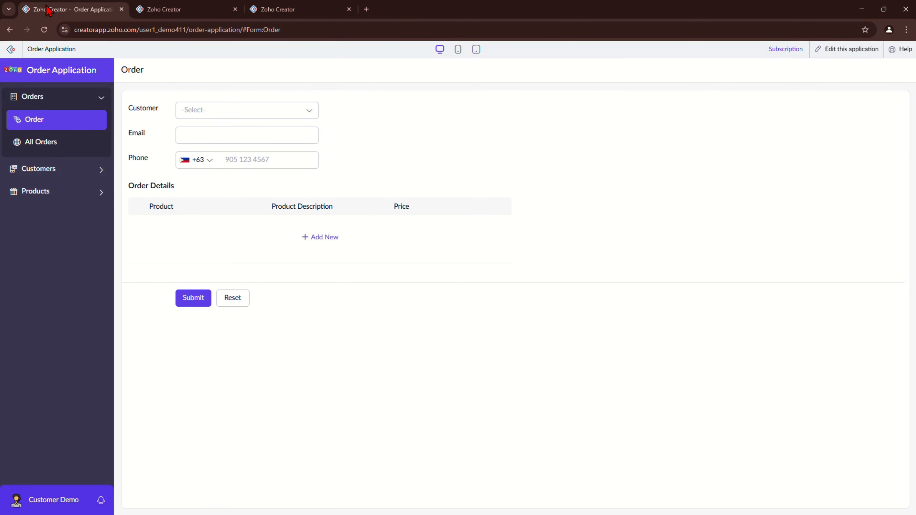
Step: Reload the Order form, inspect the Payment Status and Order Status choices, then return to the script
left_click(62, 129)
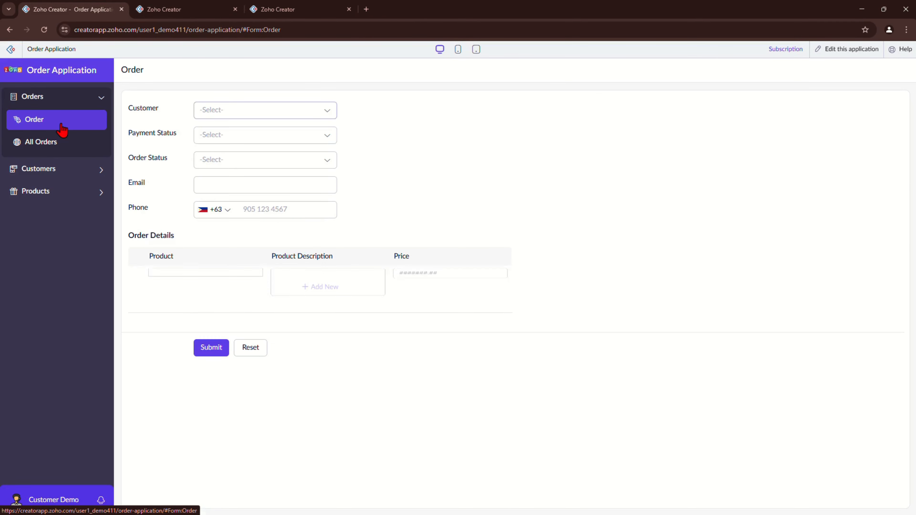
left_click(241, 135)
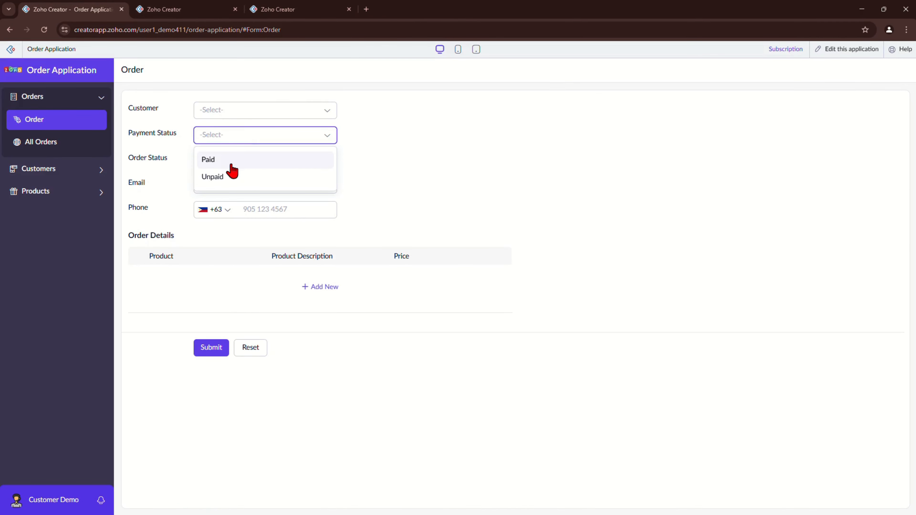
left_click(541, 177)
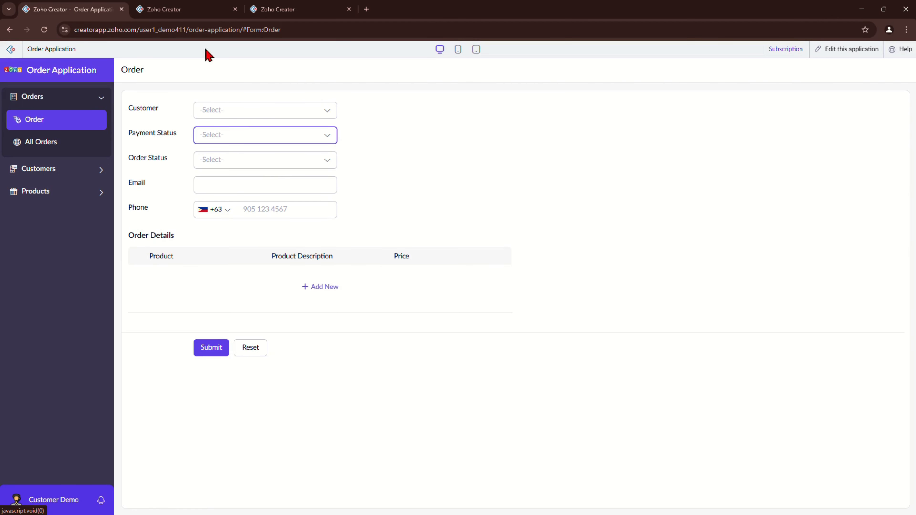
left_click(210, 138)
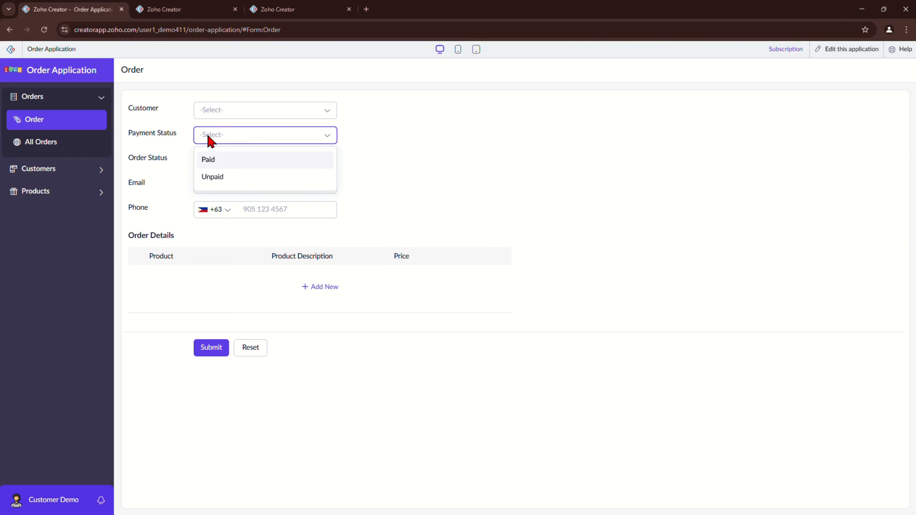
left_click(279, 163)
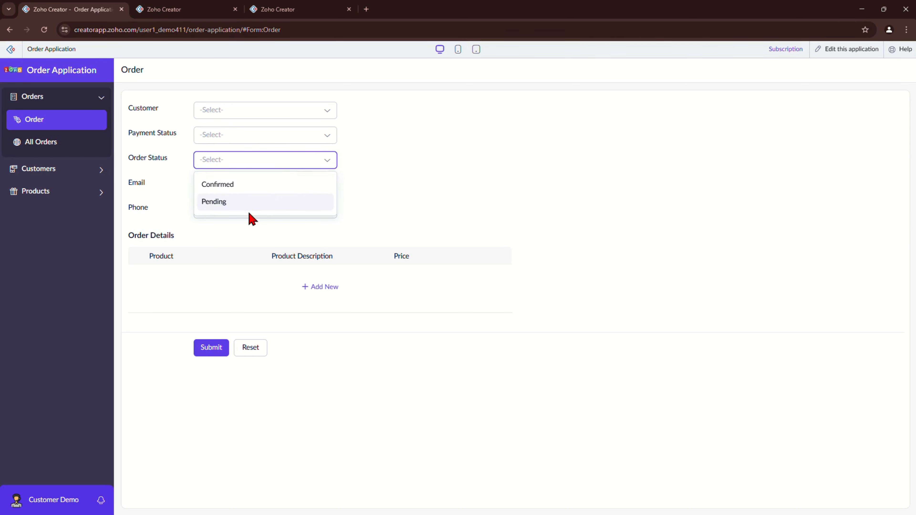
left_click(184, 10)
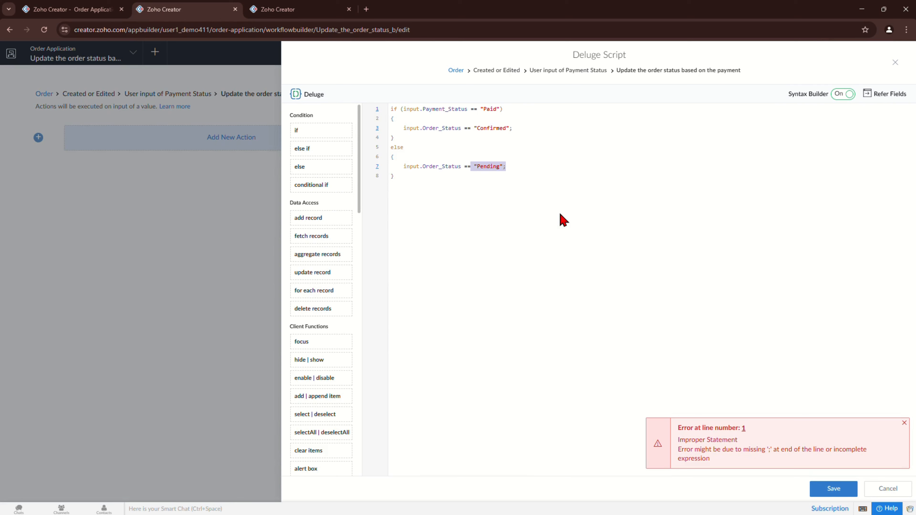
Step: Change == to = in the Order_Status lines 3 and 7, then save the script
left_click(528, 165)
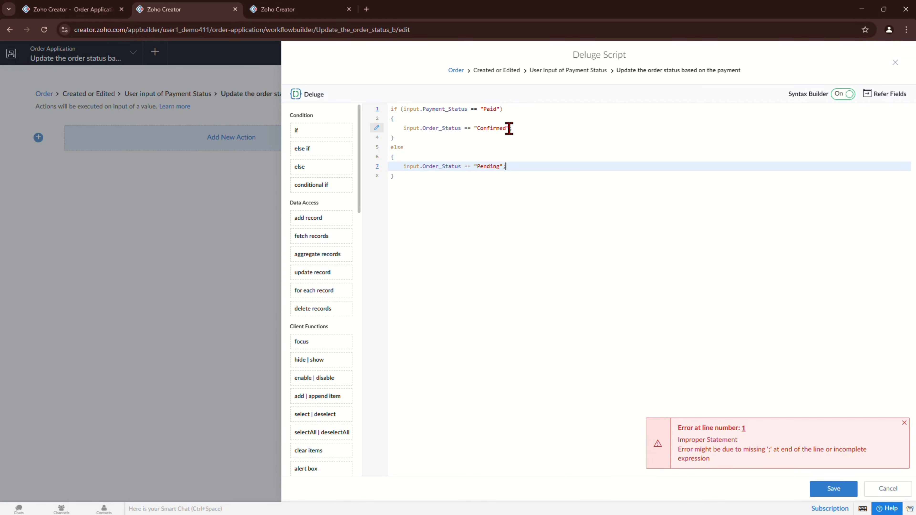
left_click(822, 489)
left_click(466, 129)
left_click_drag(466, 130, 467, 130)
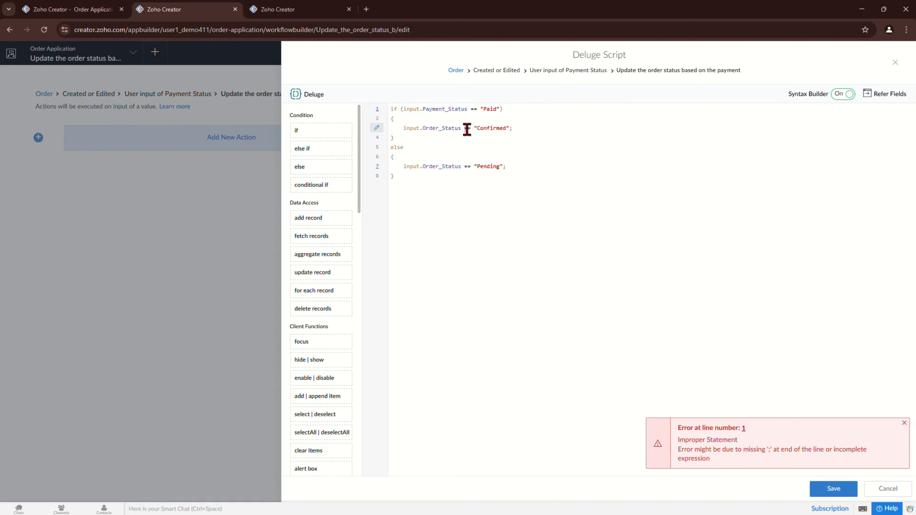
key("BackSpace")
left_click(466, 166)
key("BackSpace")
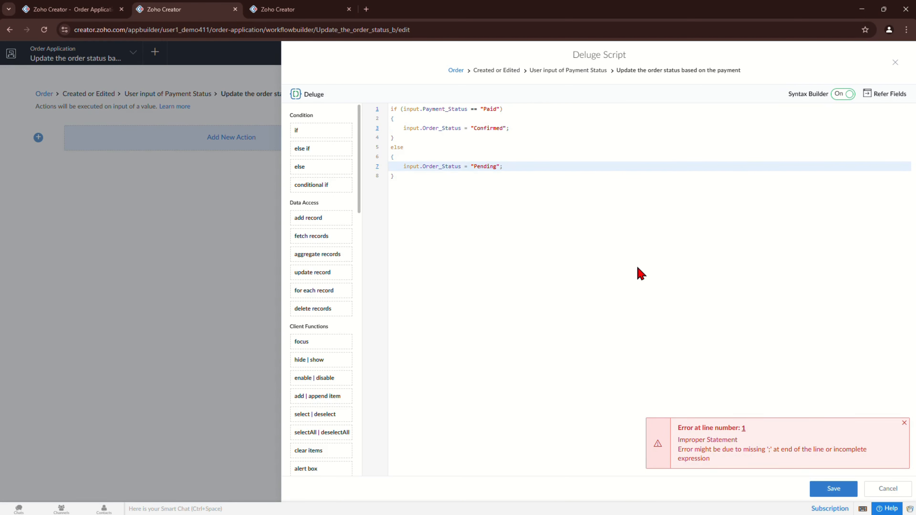
left_click(820, 482)
Step: Reload the Order form, pick a customer, and set Payment Status to Paid, then Unpaid
left_click(69, 9)
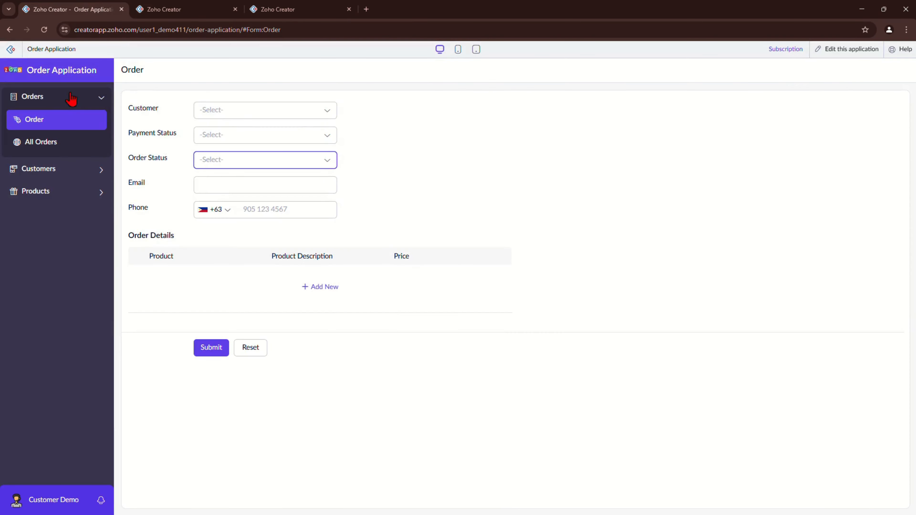
left_click(57, 126)
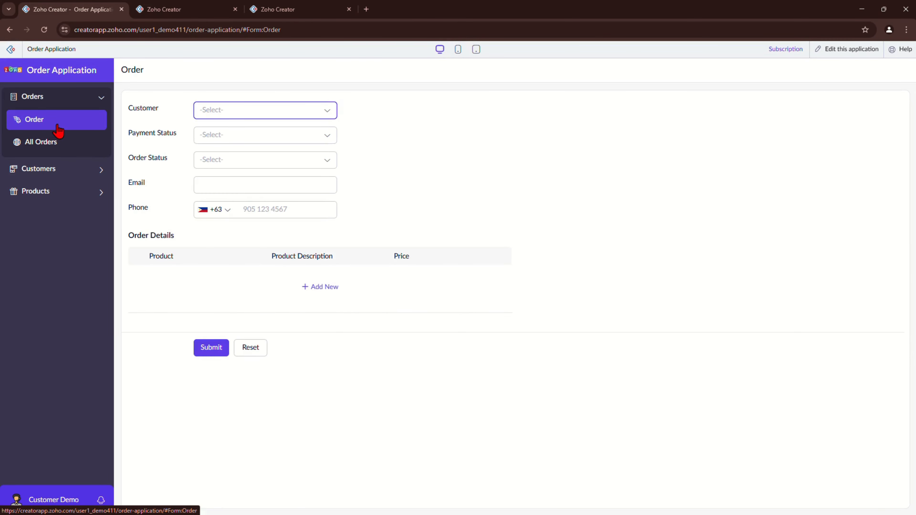
left_click(270, 113)
left_click(245, 136)
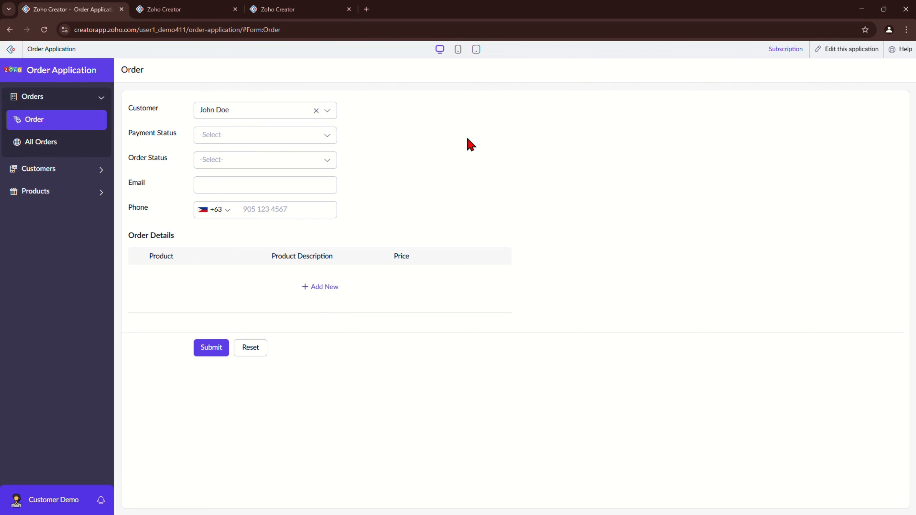
left_click(282, 139)
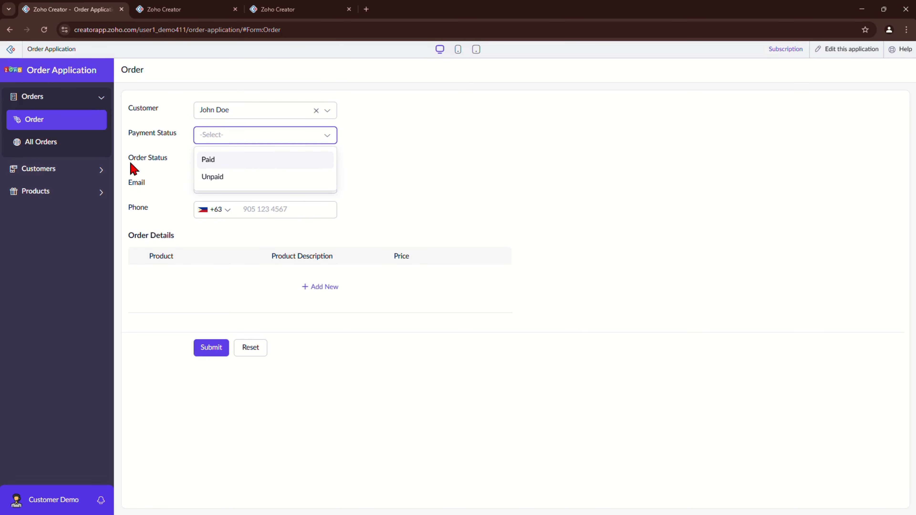
left_click(229, 163)
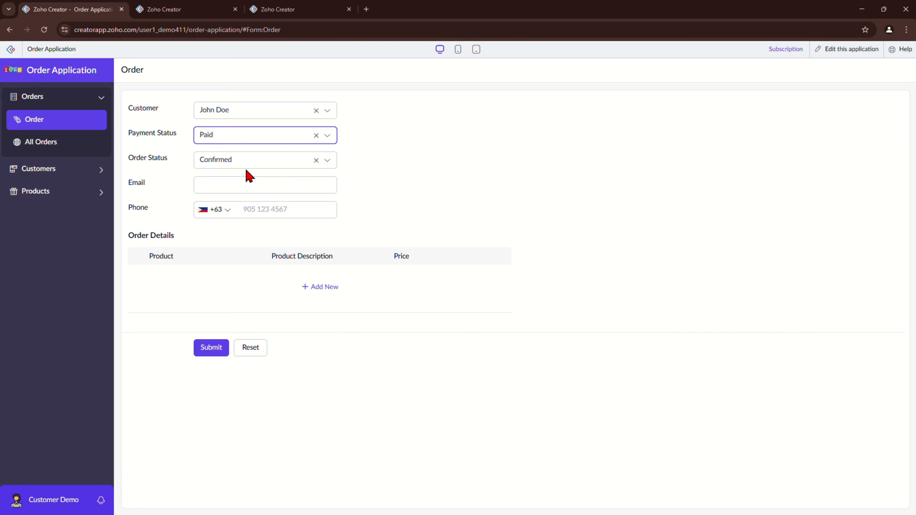
left_click(292, 138)
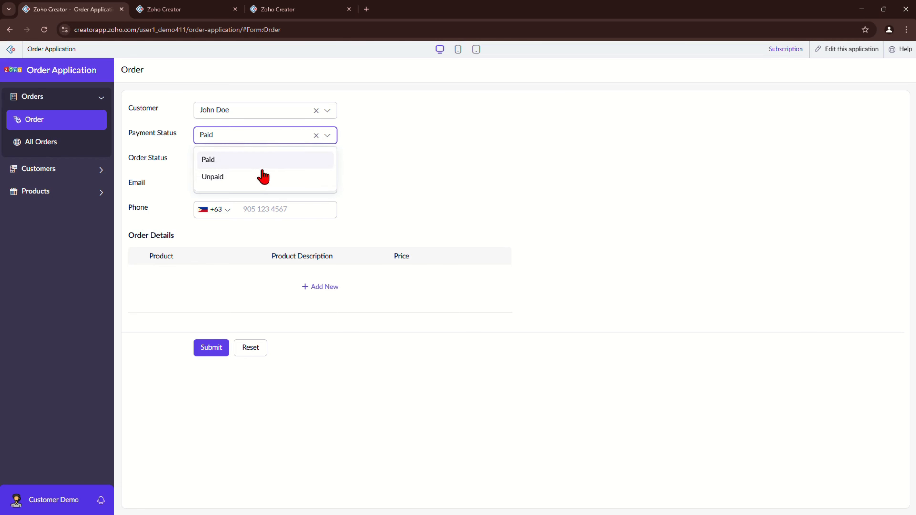
left_click(218, 178)
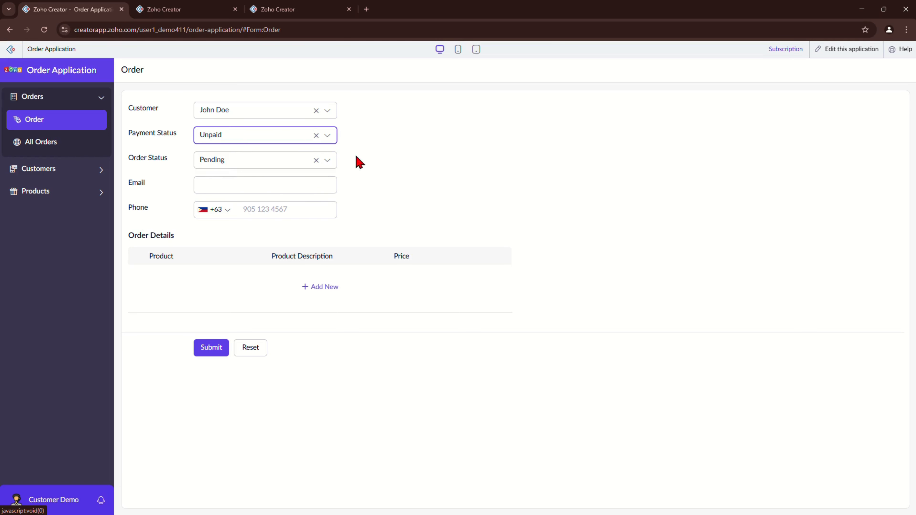
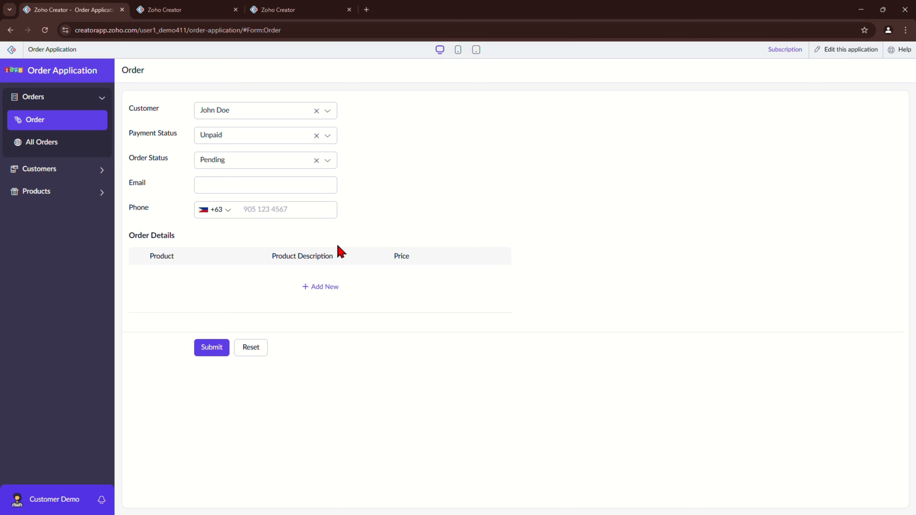
Step: Switch to the tab showing the payment-status workflow's Deluge script
left_click(186, 8)
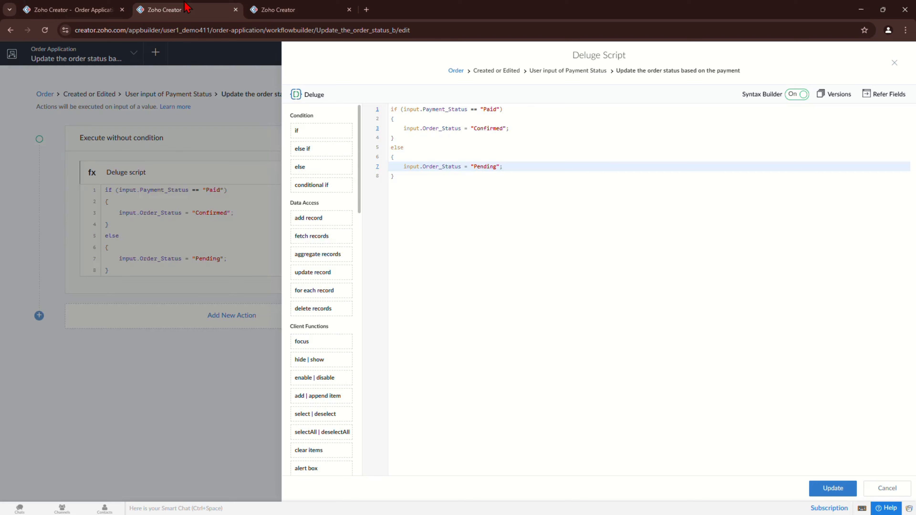
Step: Close the script and start a new workflow on created records, triggered by successful form submission
left_click(894, 63)
left_click(894, 56)
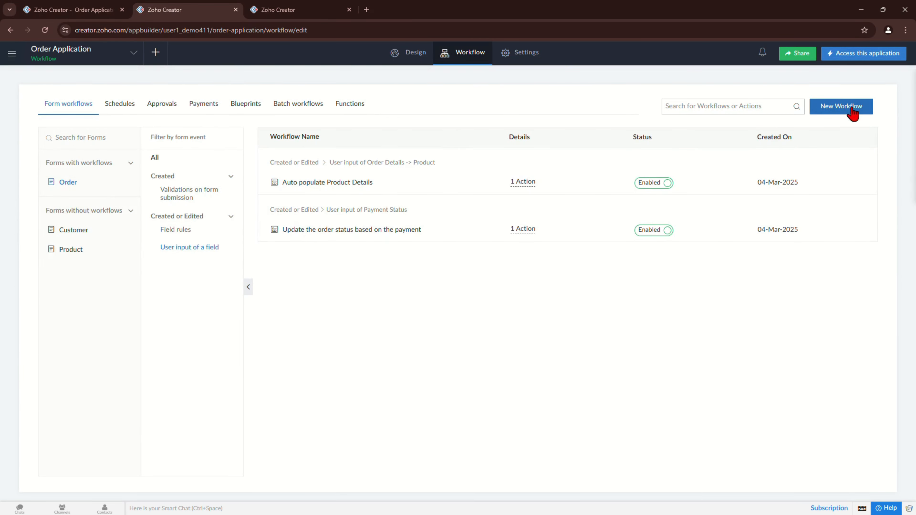
left_click(852, 108)
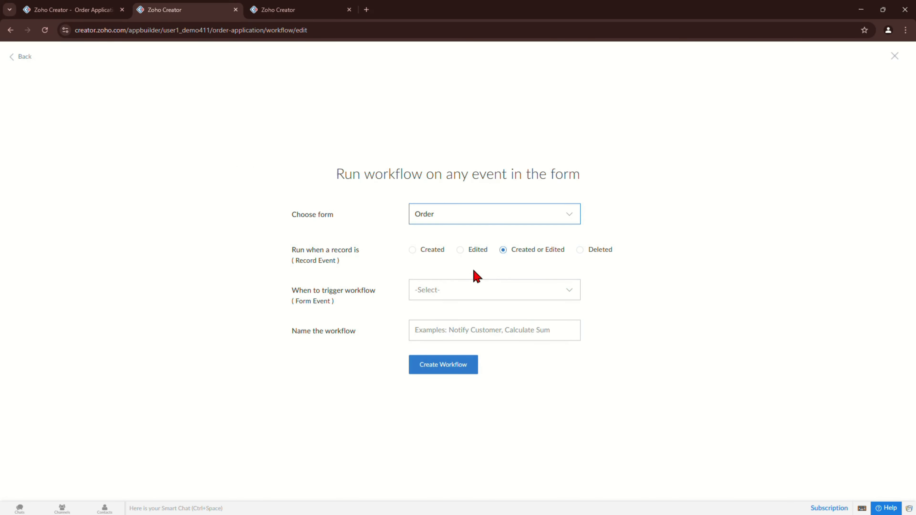
left_click(410, 253)
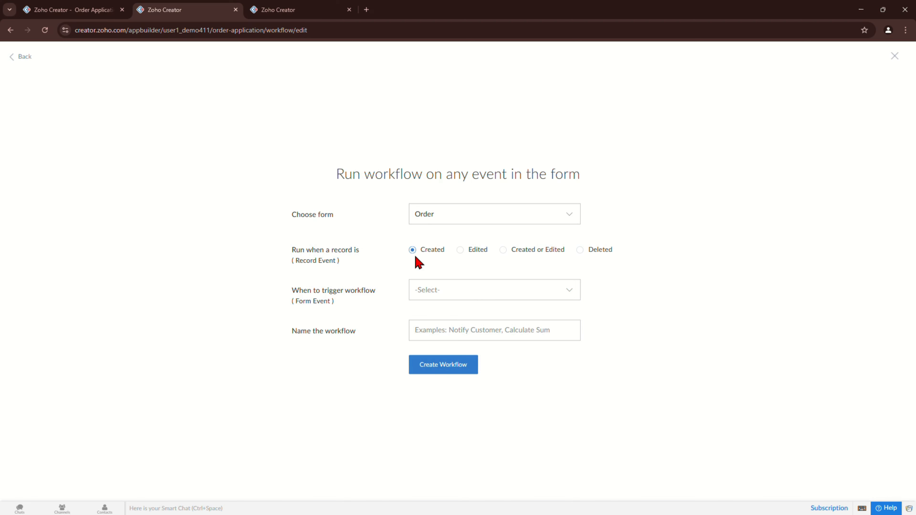
left_click(477, 298)
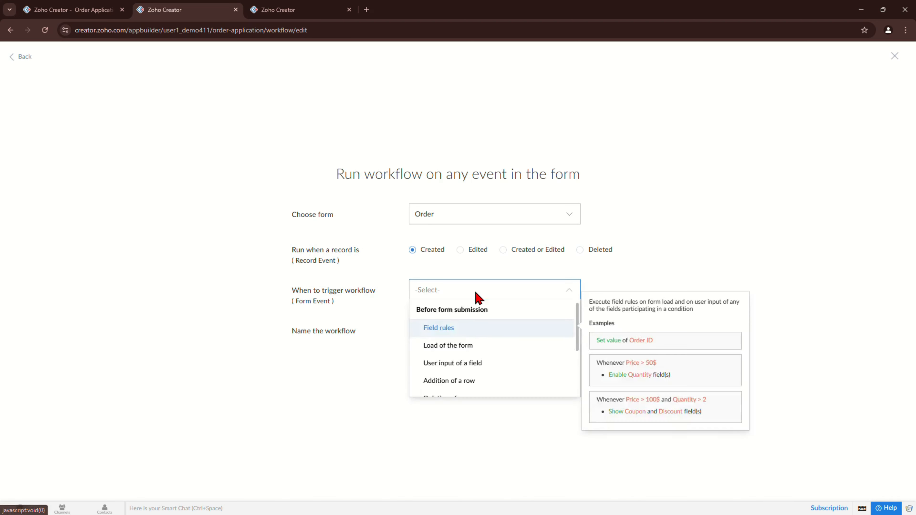
scroll(491, 358, "down", 2)
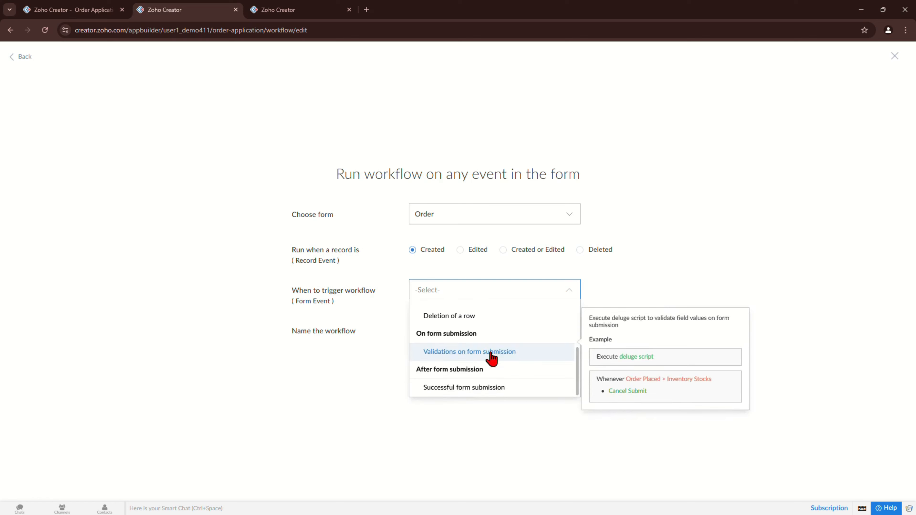
left_click(462, 391)
Step: Name the workflow 'Notify Customer on the order recieved' and create it
left_click(468, 333)
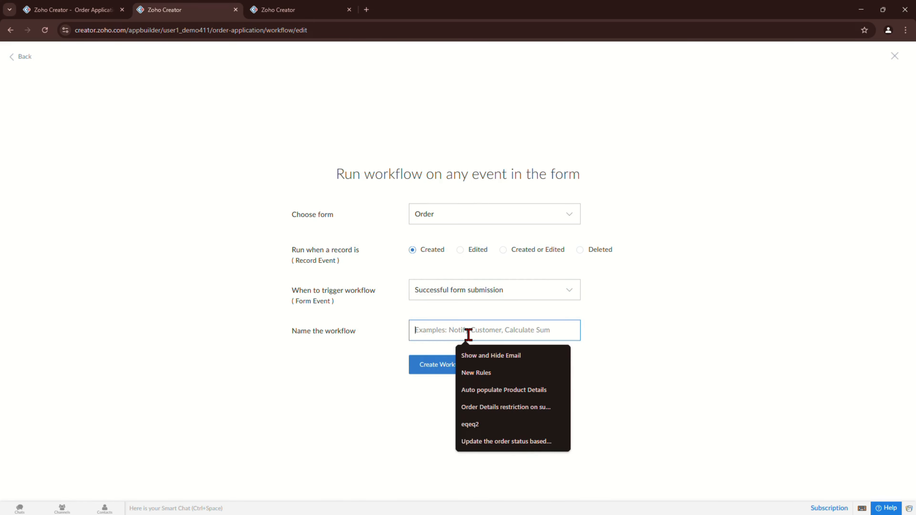
type("Notify")
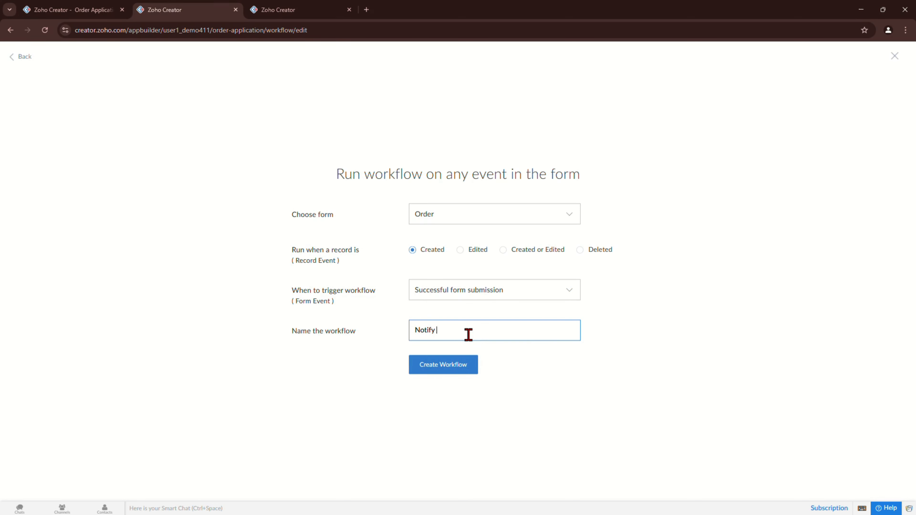
type(" Custome")
key("BackSpace")
key("BackSpace")
key("BackSpace")
key("BackSpace")
key("BackSpace")
key("BackSpace")
type("U")
key("BackSpace")
type("ustomer on the order recieved")
left_click(459, 365)
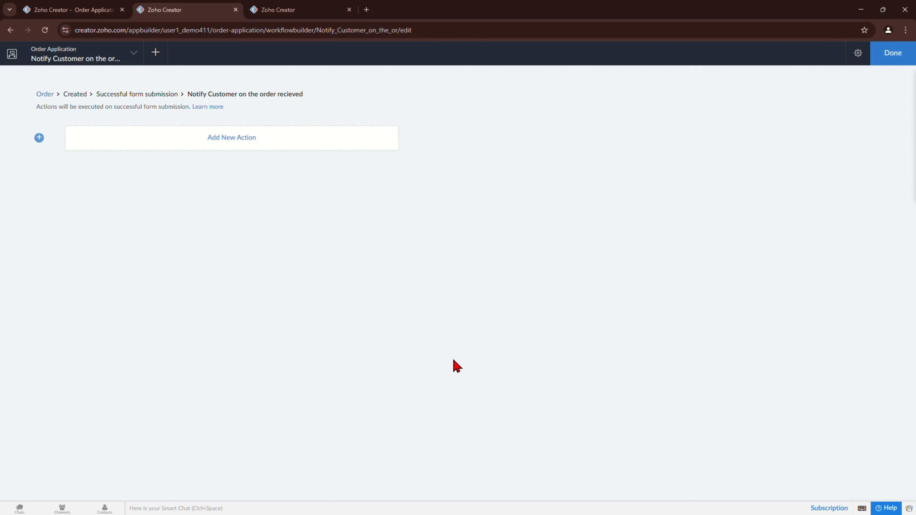
Step: Add a Send email notification action sending from the admin's email address
left_click(246, 146)
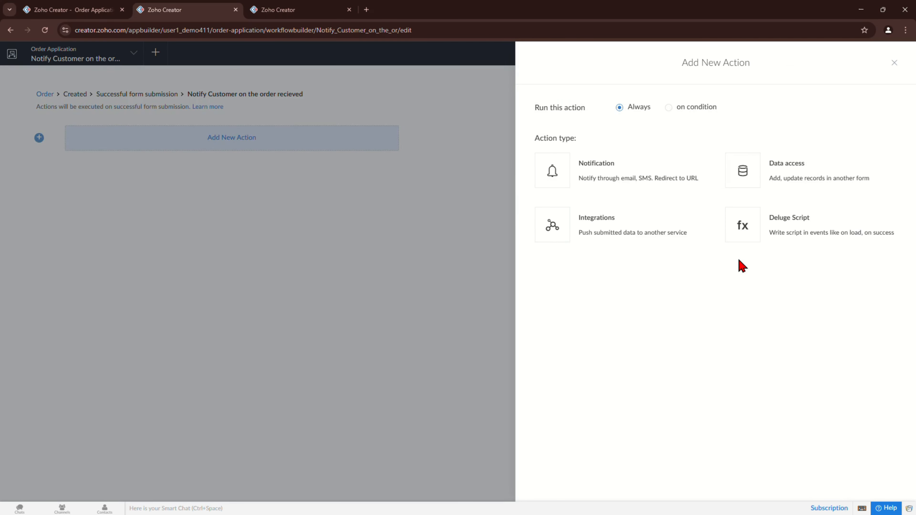
left_click(561, 184)
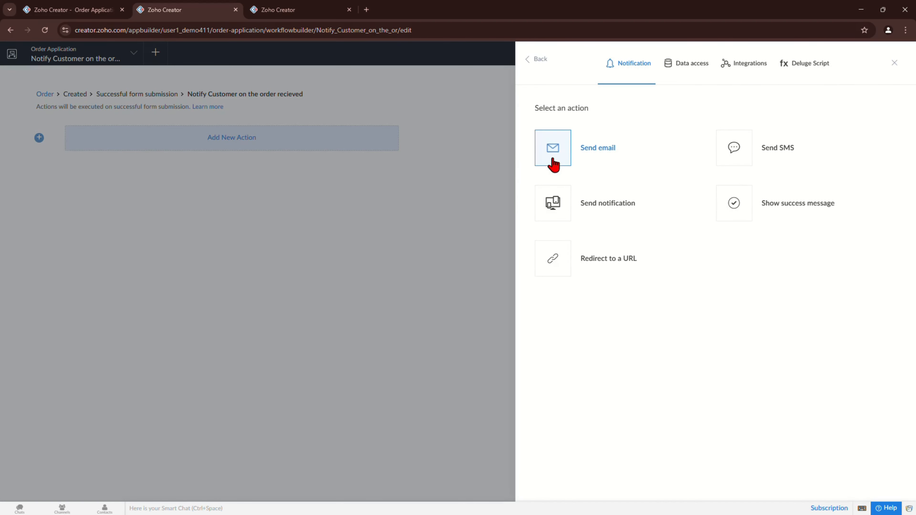
left_click(555, 163)
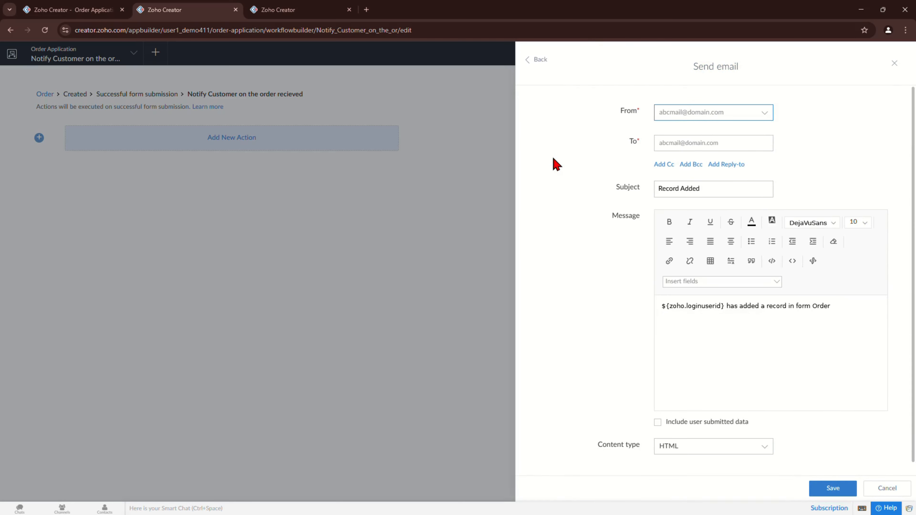
left_click(689, 115)
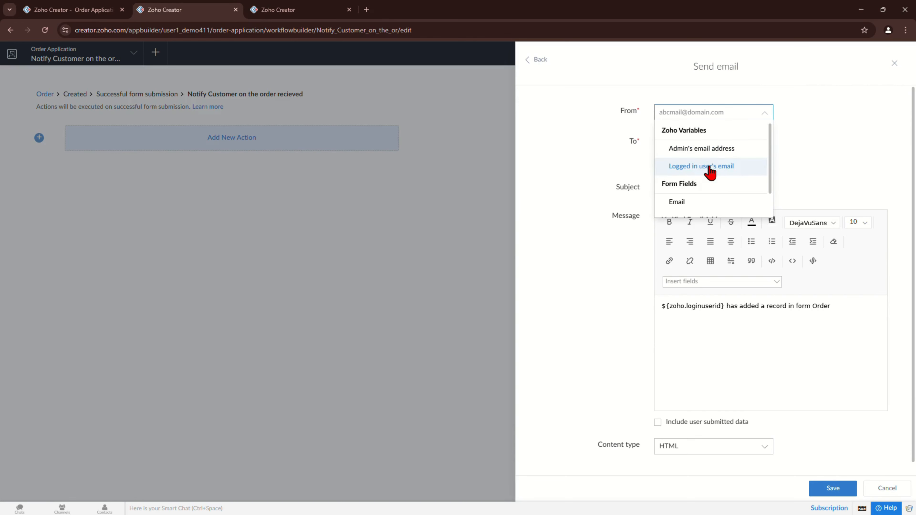
scroll(709, 167, "down", 1)
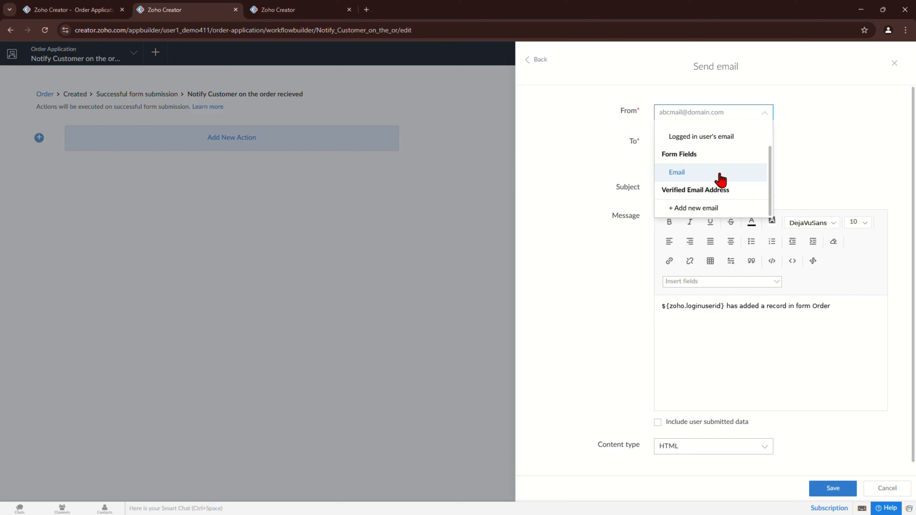
scroll(720, 180, "up", 1)
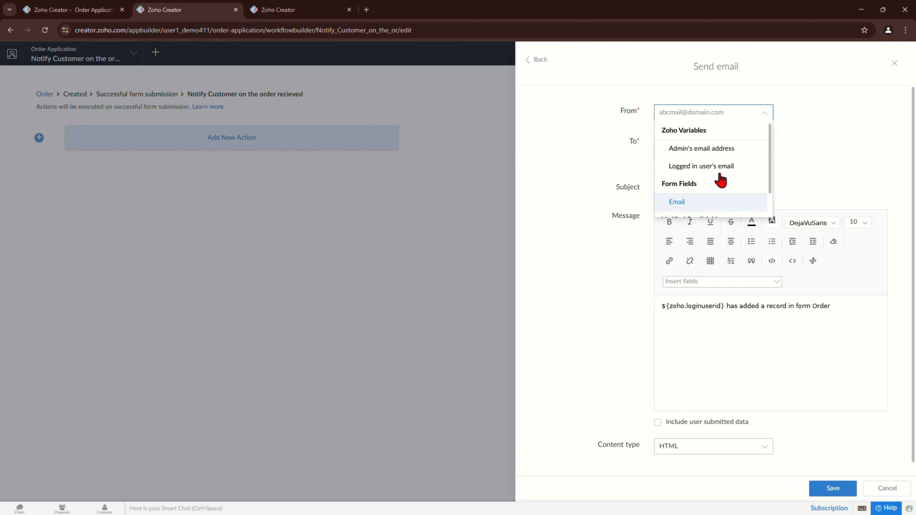
left_click(709, 150)
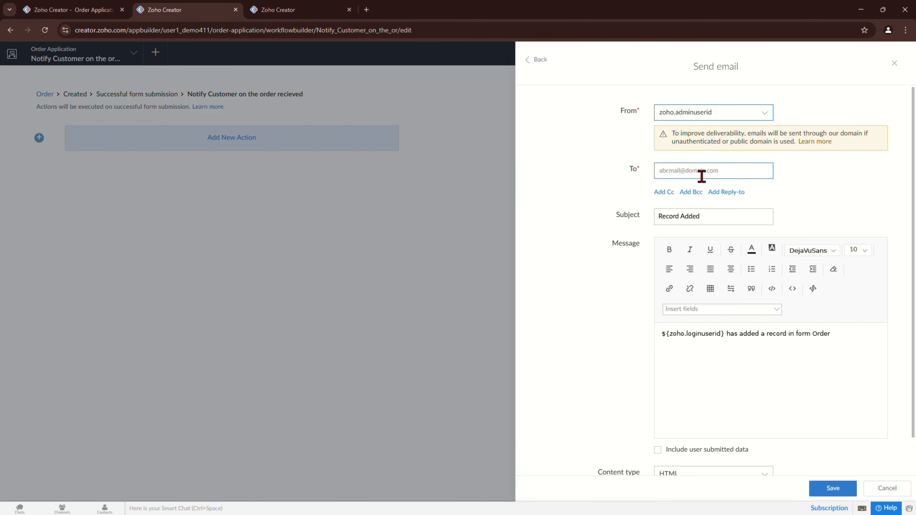
Step: Address the mail to the order's Email field, select the default message, and save the action
left_click(695, 175)
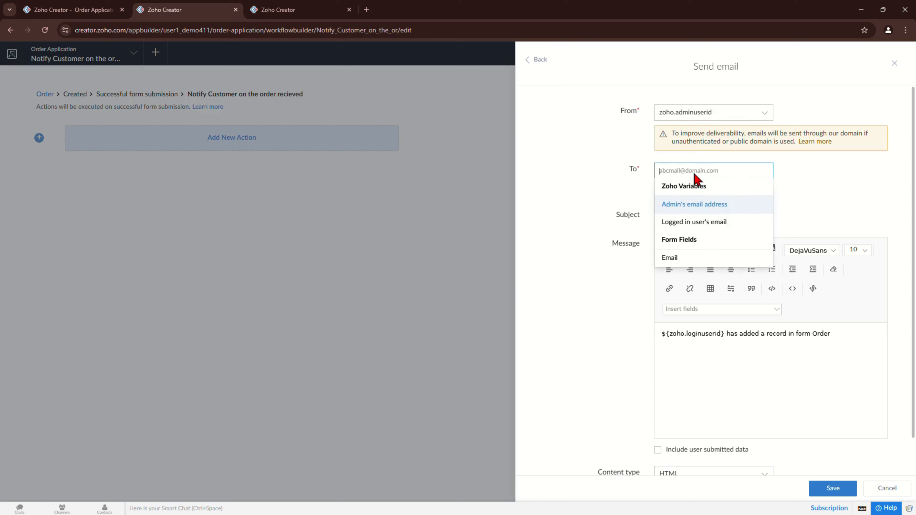
left_click(691, 259)
left_click(718, 238)
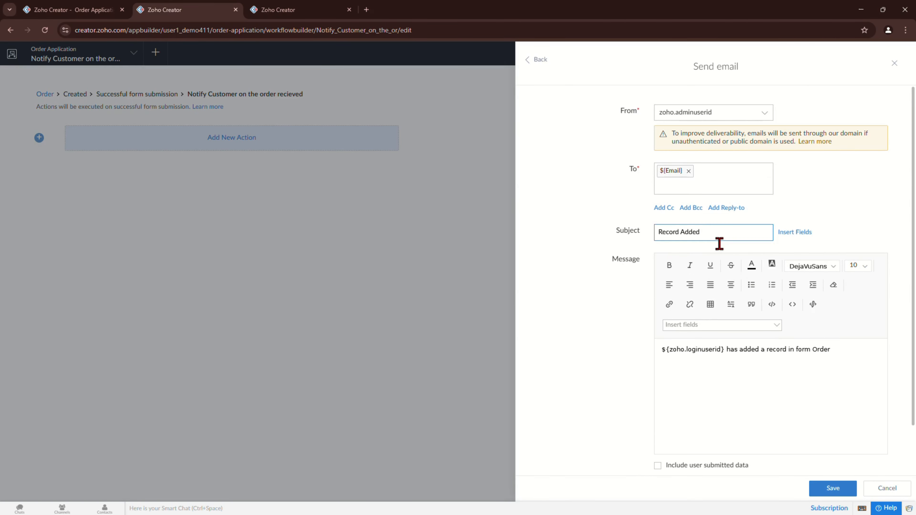
scroll(719, 243, "down", 2)
left_click(720, 326)
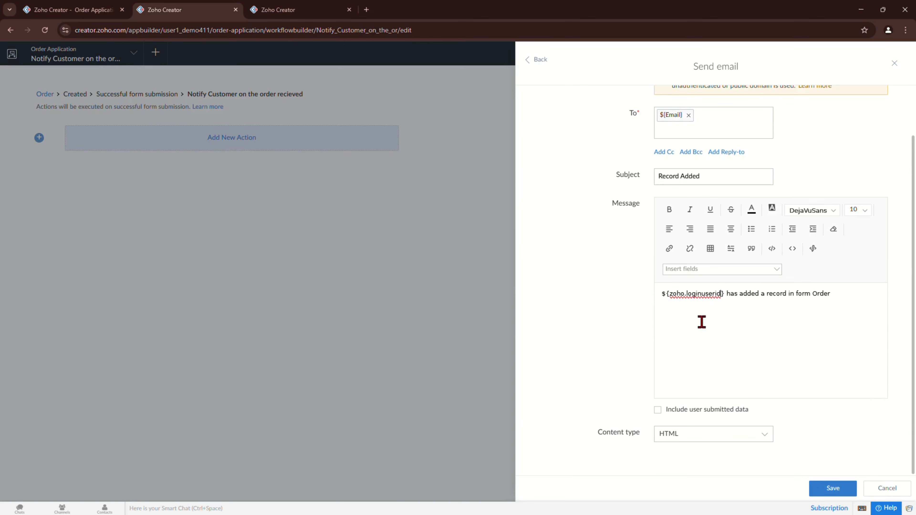
left_click_drag(835, 293, 654, 299)
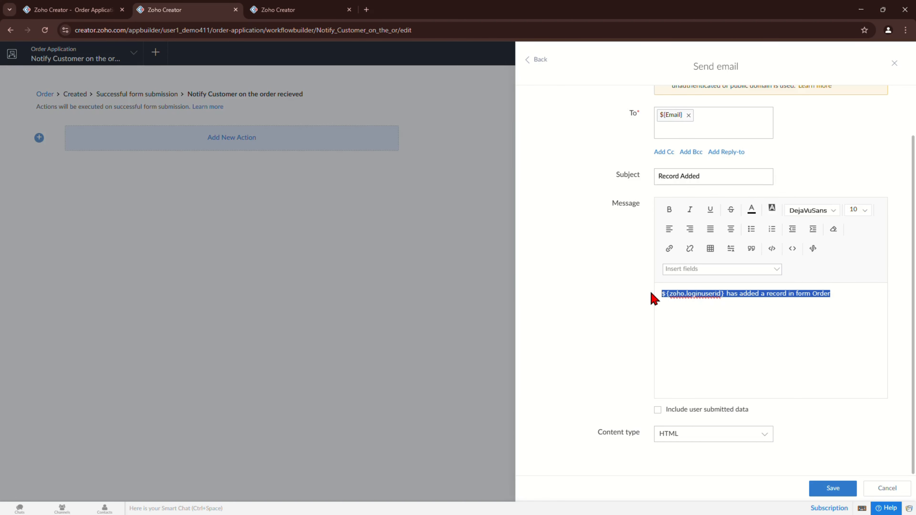
left_click(841, 489)
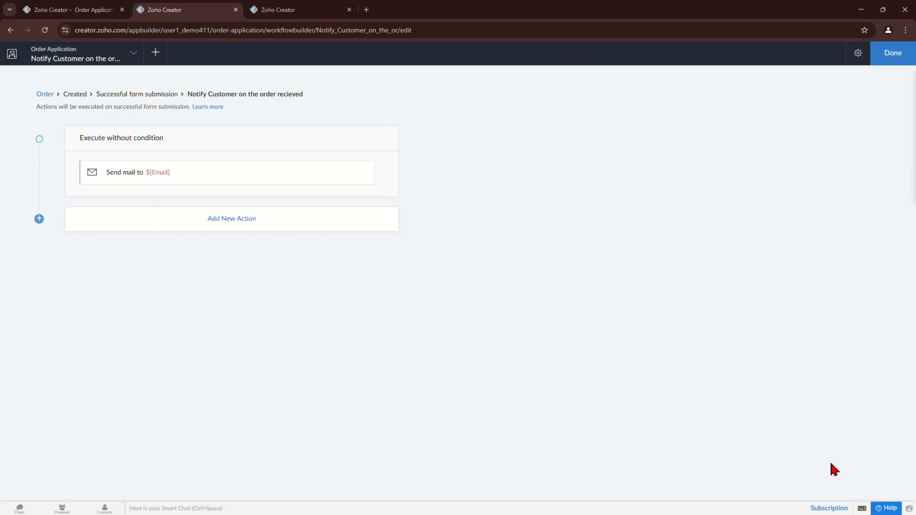
left_click(885, 55)
Step: On a fresh Order form, pick the customer with Payment Status Unpaid and Order Status Pending
left_click(71, 9)
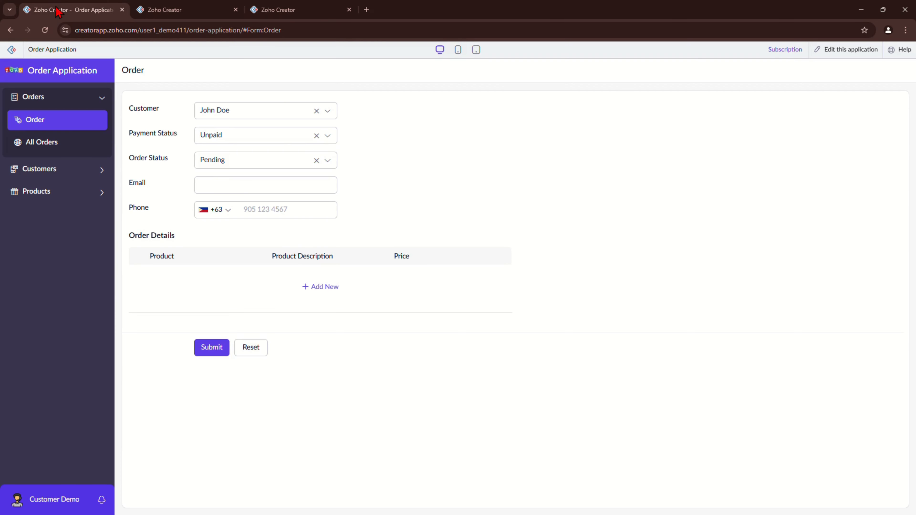
left_click(51, 131)
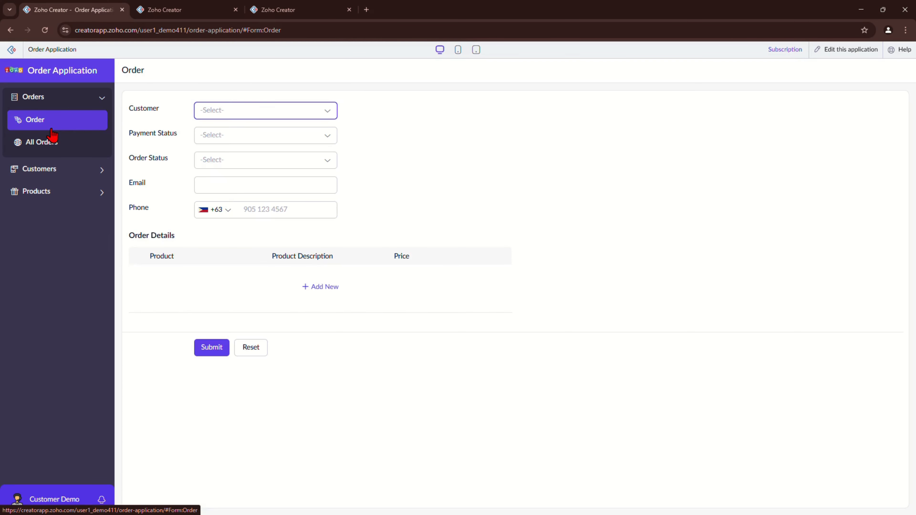
left_click(216, 113)
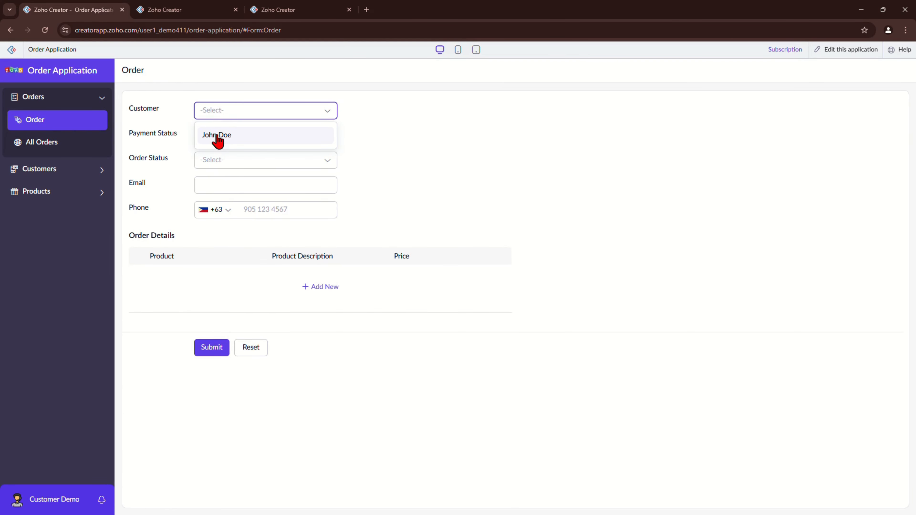
left_click(217, 139)
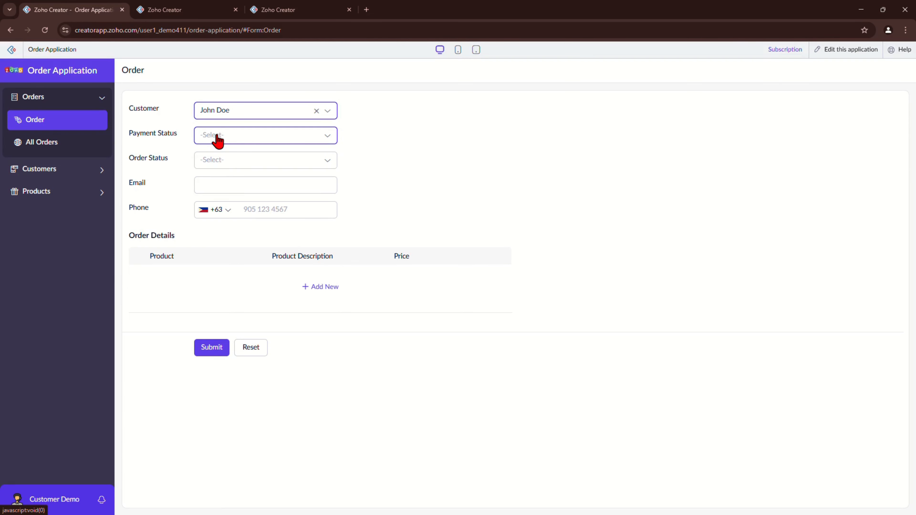
left_click(218, 141)
left_click(214, 176)
left_click(221, 166)
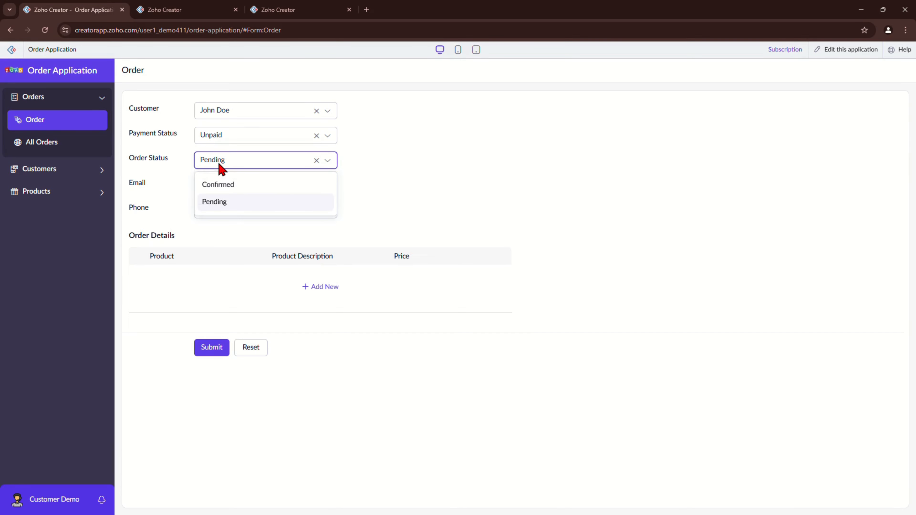
left_click(221, 167)
Step: Autofill the customer's email and enter their phone number
left_click(239, 185)
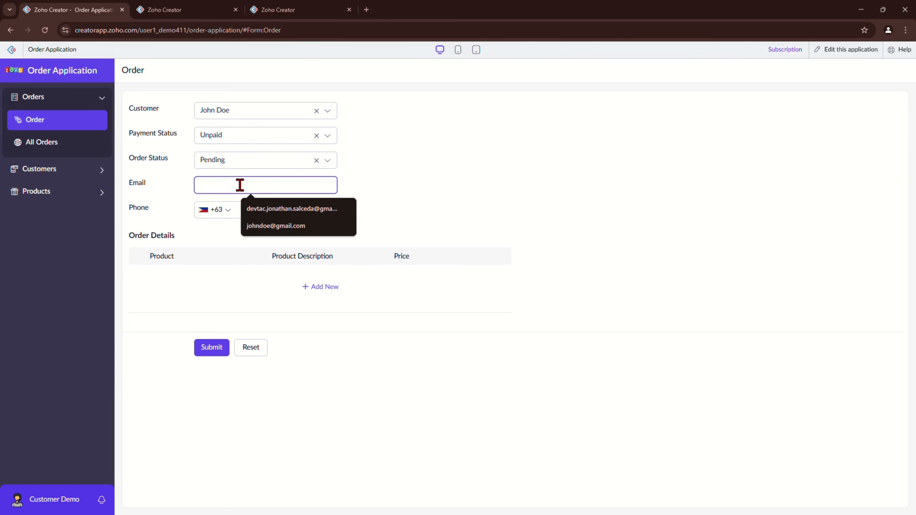
left_click(265, 211)
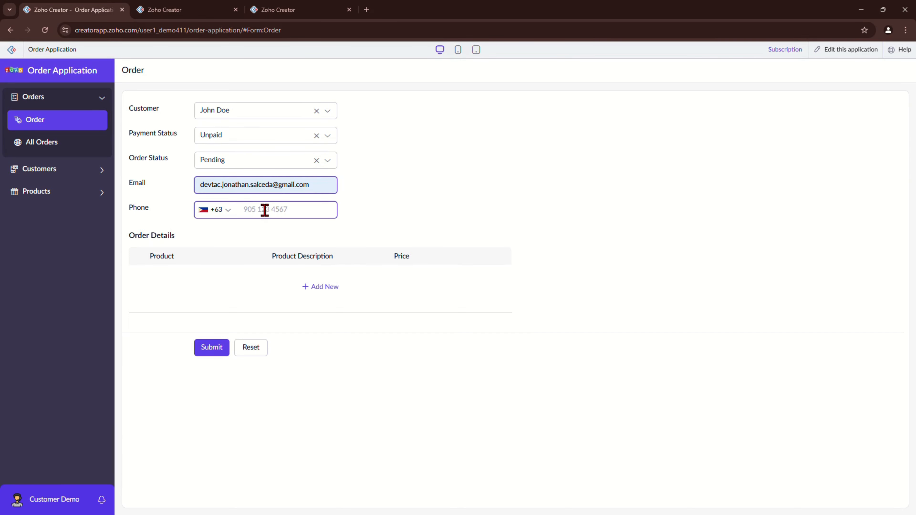
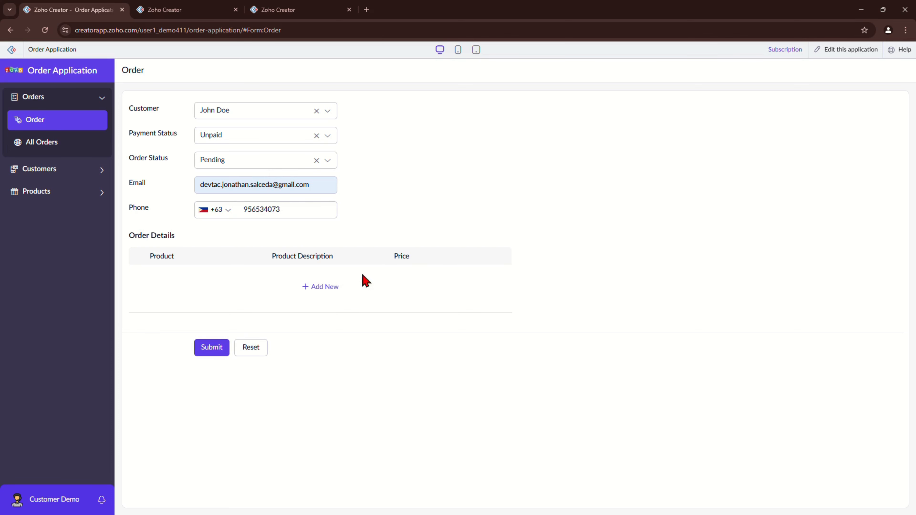
Step: Add Apple and Hotdog order rows, submit the order, and bring Gmail into view
left_click(320, 287)
left_click(233, 283)
left_click(205, 302)
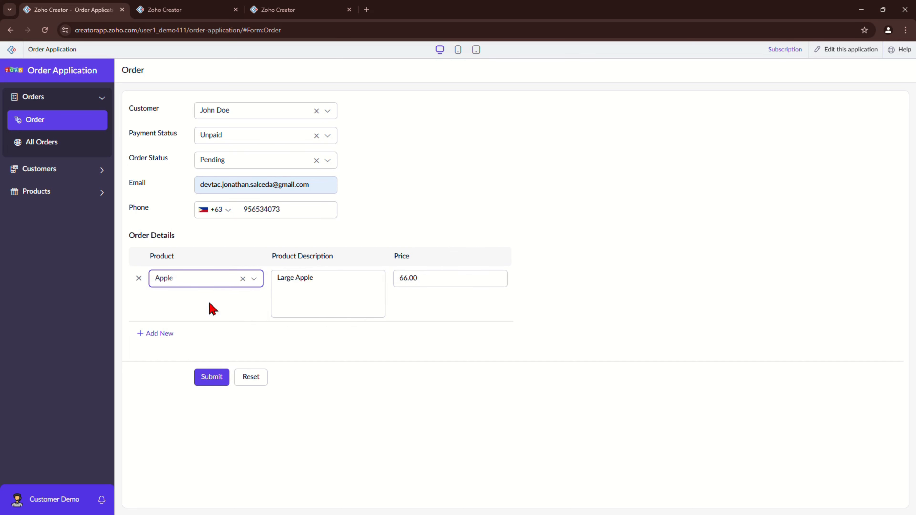
left_click(155, 333)
left_click(155, 339)
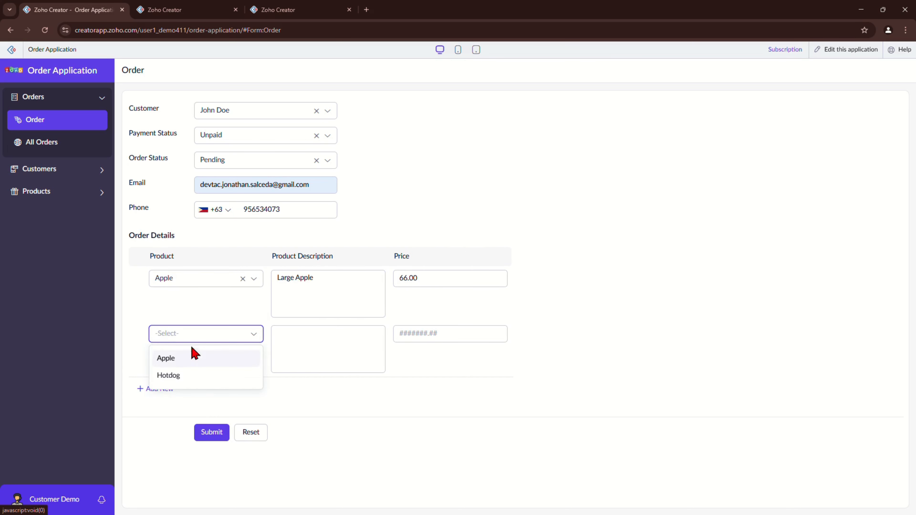
left_click(180, 375)
left_click(215, 432)
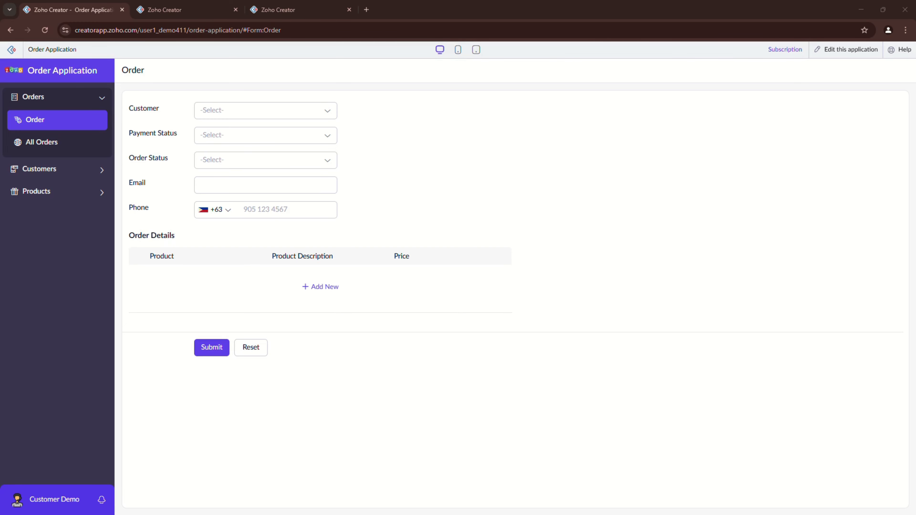
left_click_drag(505, 514, 482, 184)
Step: Maximize Gmail to read the Record Added email, then minimize it
left_click(643, 176)
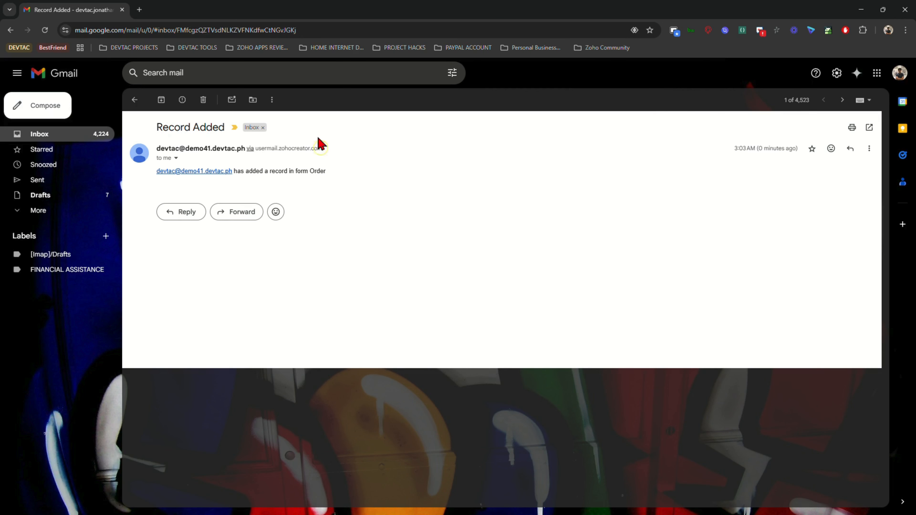
left_click(861, 10)
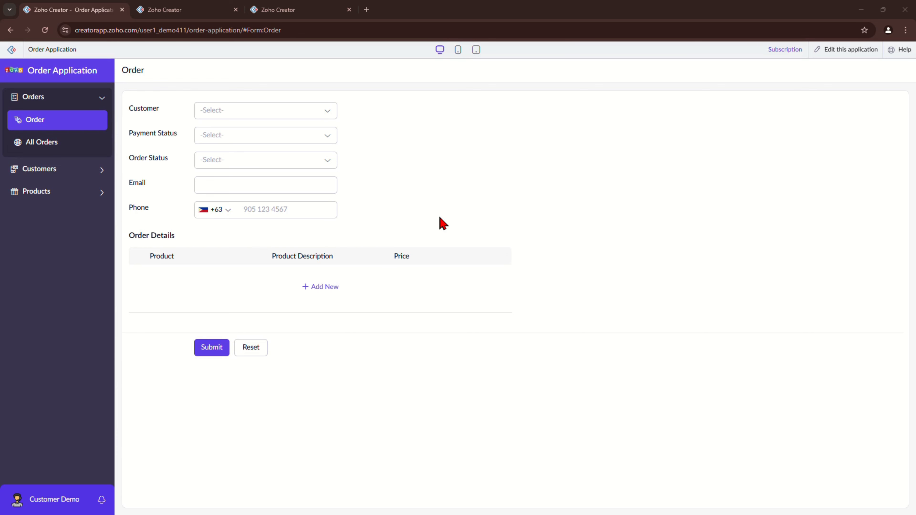
Step: Open Notify Customer under Successful form submission workflows and add a Deluge Script action
left_click(171, 14)
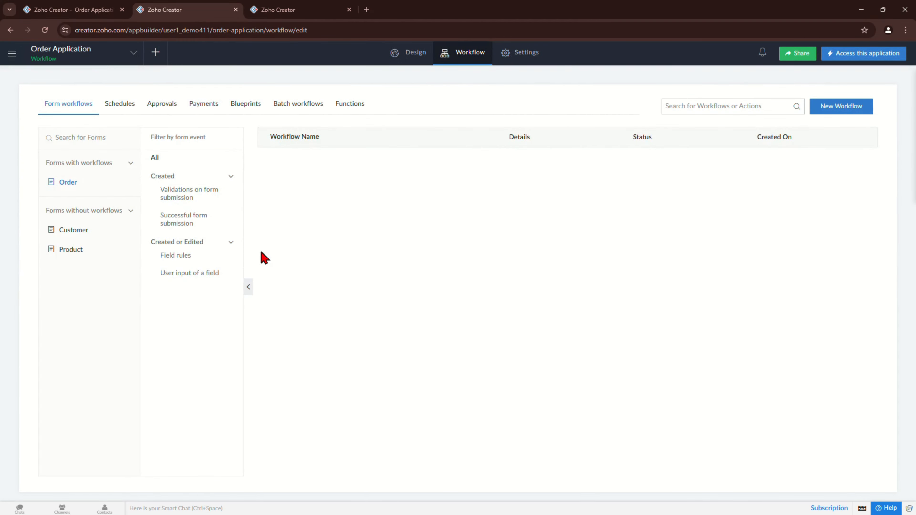
left_click(194, 219)
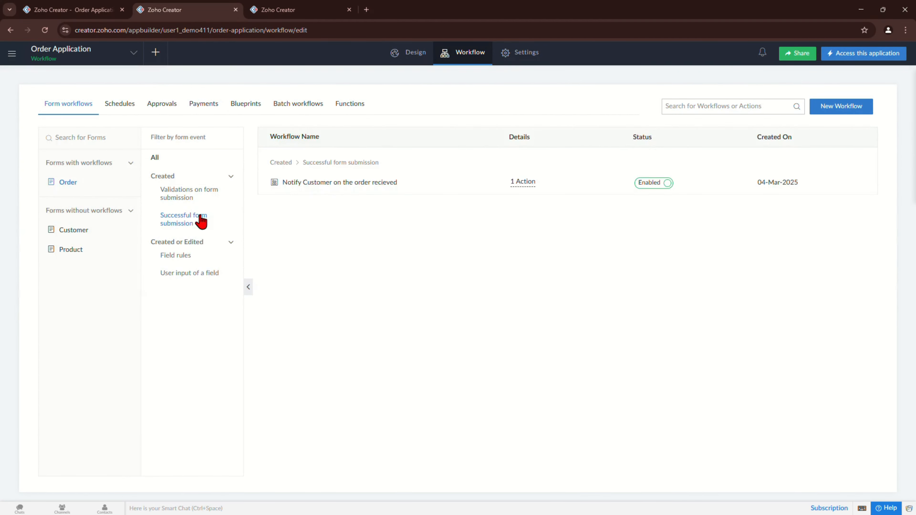
left_click(331, 184)
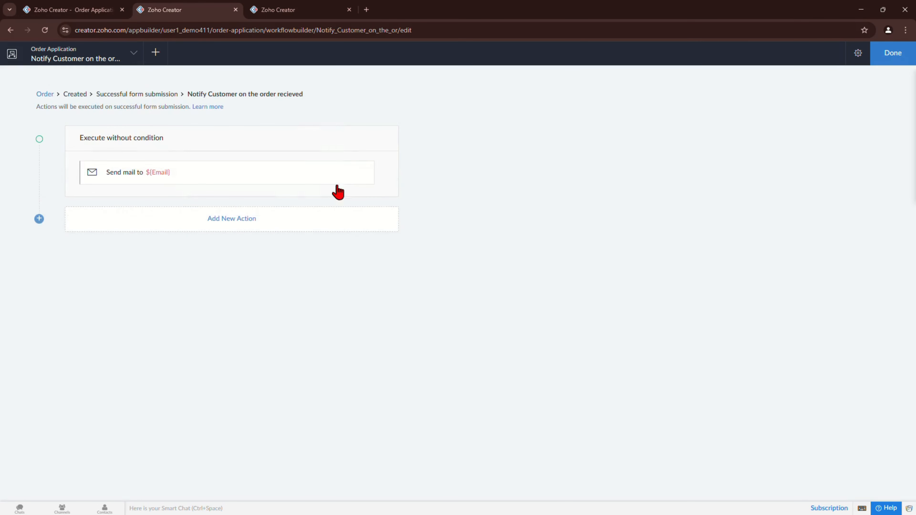
left_click(238, 219)
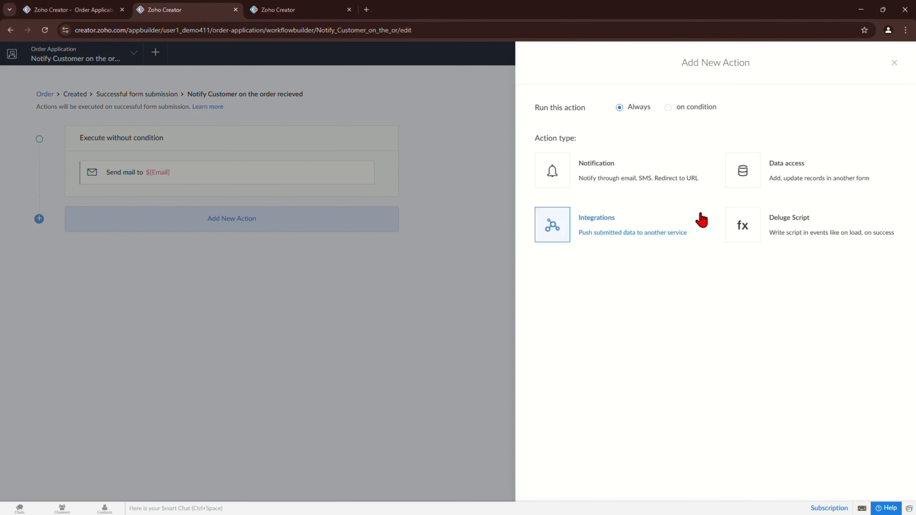
left_click(742, 226)
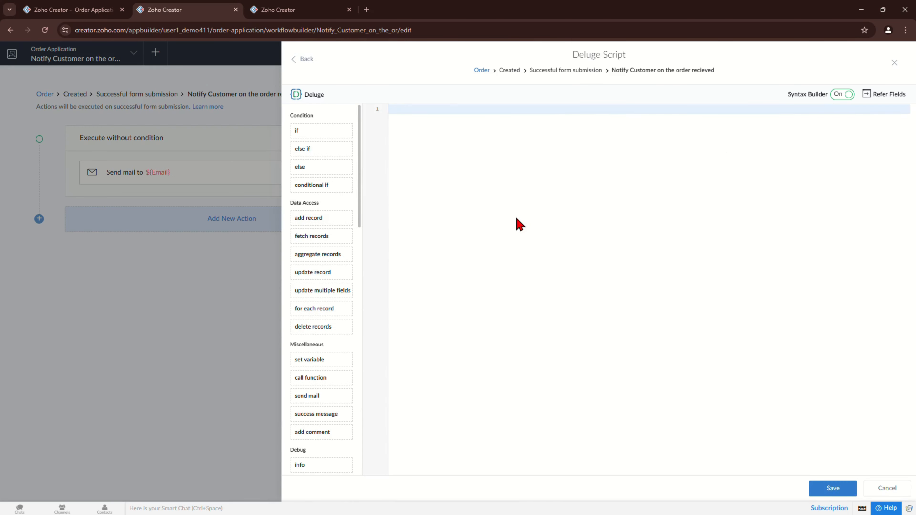
Step: Paste a sendmail template from zoho.adminuserid to the Email field with subject "Order has been added"
type("sendmail [     from: <expression>     to: <expression>     subject: <expression>     message: <expression> ]")
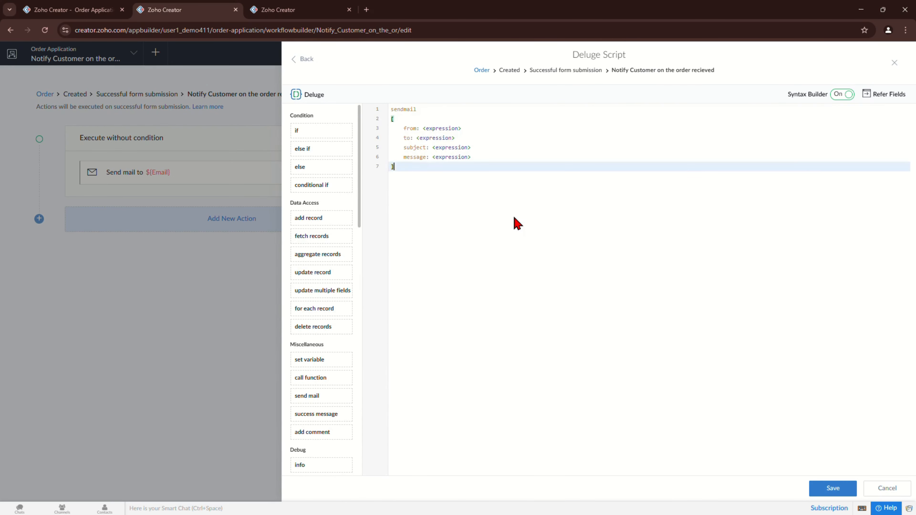
left_click(437, 130)
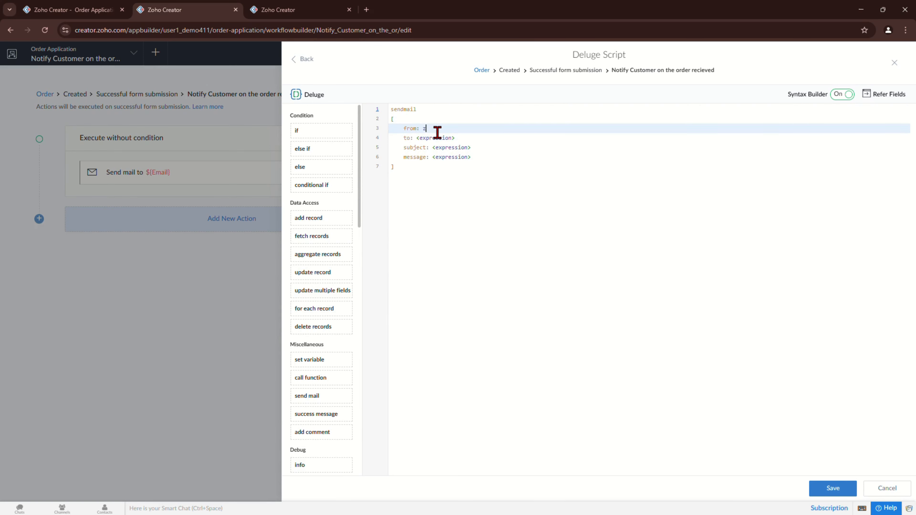
type("z")
key("Return")
type(".ad")
key("Return")
left_click(443, 137)
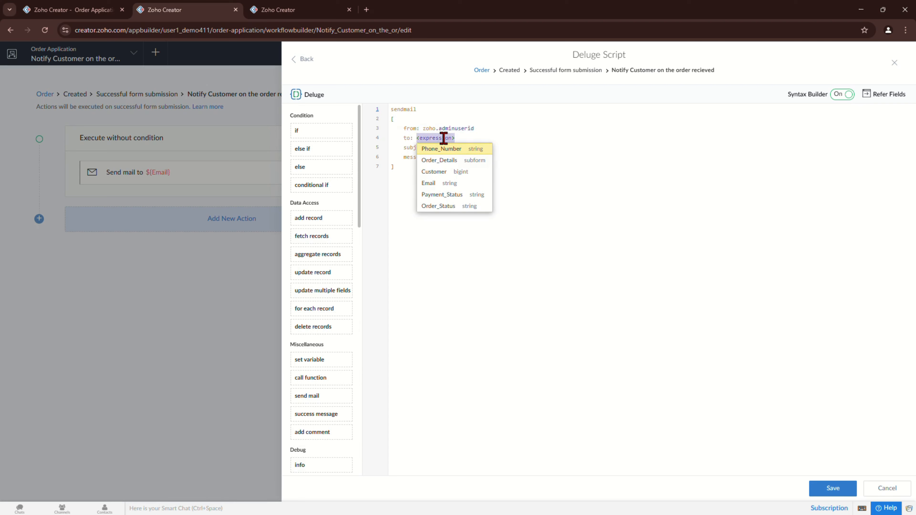
key("Down")
key("Down")
key("Down")
key("Return")
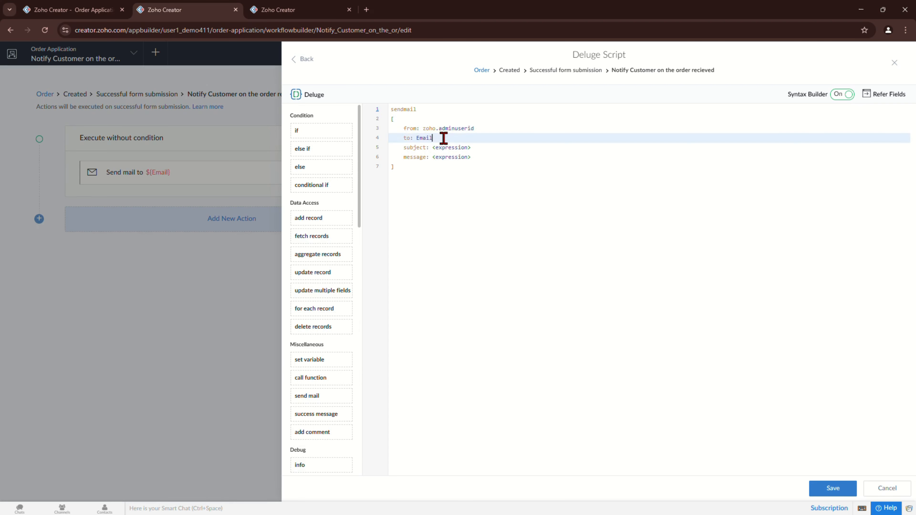
key("Tab")
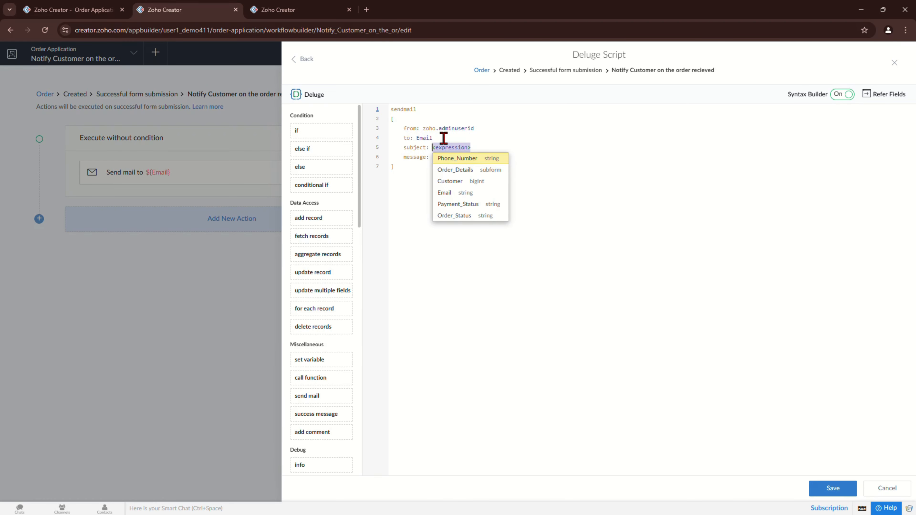
type("\"")
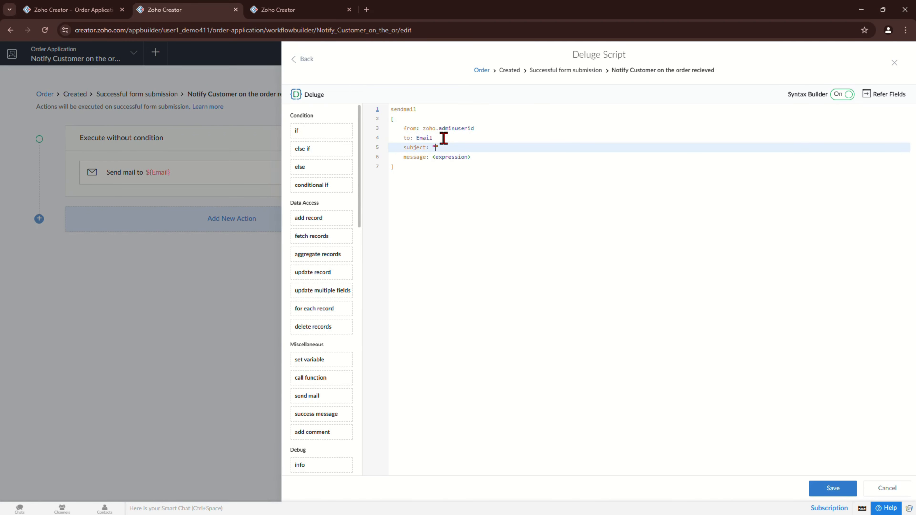
type("Order has been added")
key("Tab")
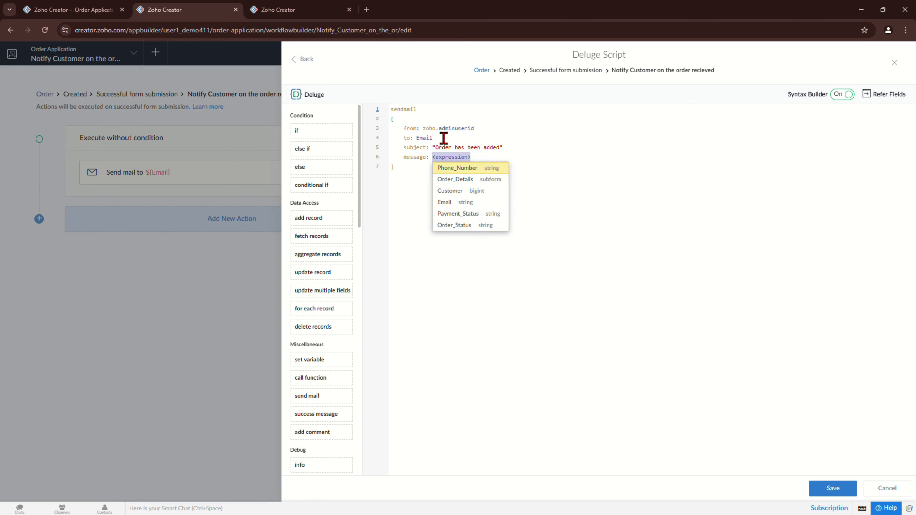
Step: Write the message "Hi " + input.Customer.Name + " your order has been added. Thank you", then save and close
type("\"Hi C")
key("BackSpace")
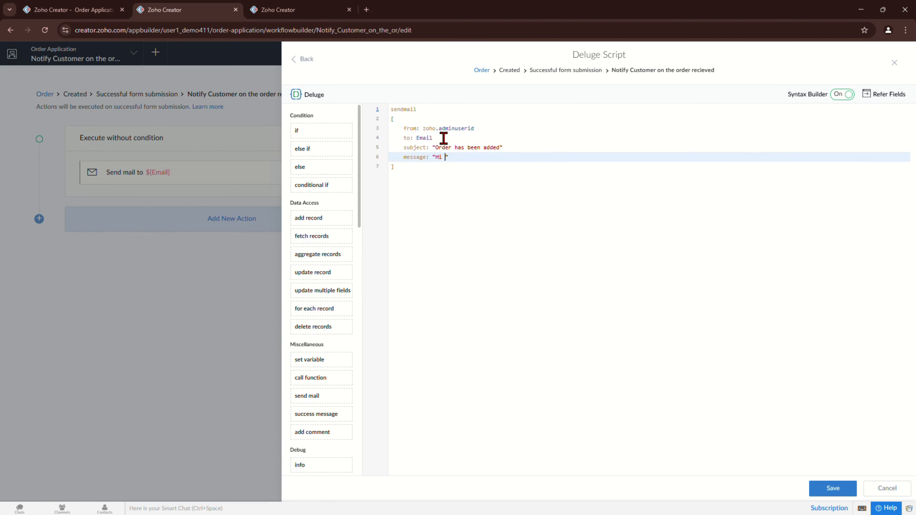
type("\" + @")
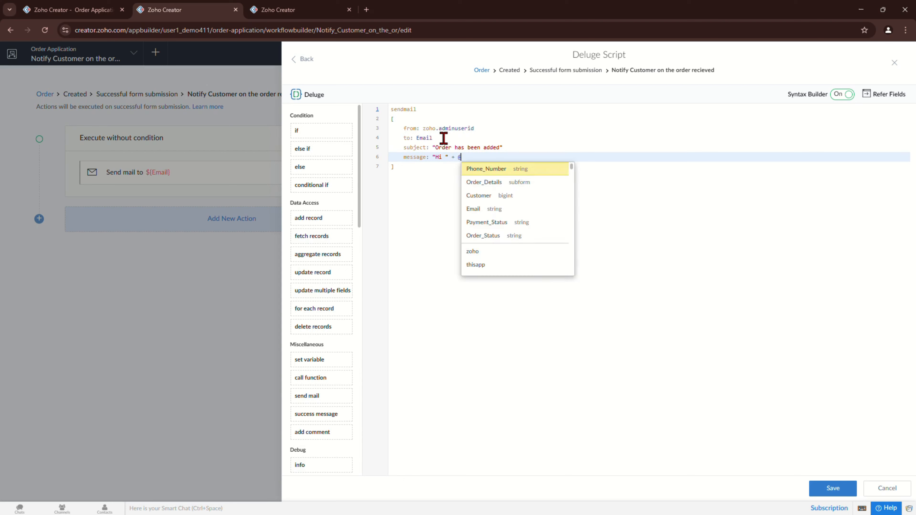
key("BackSpace")
type("INPUT")
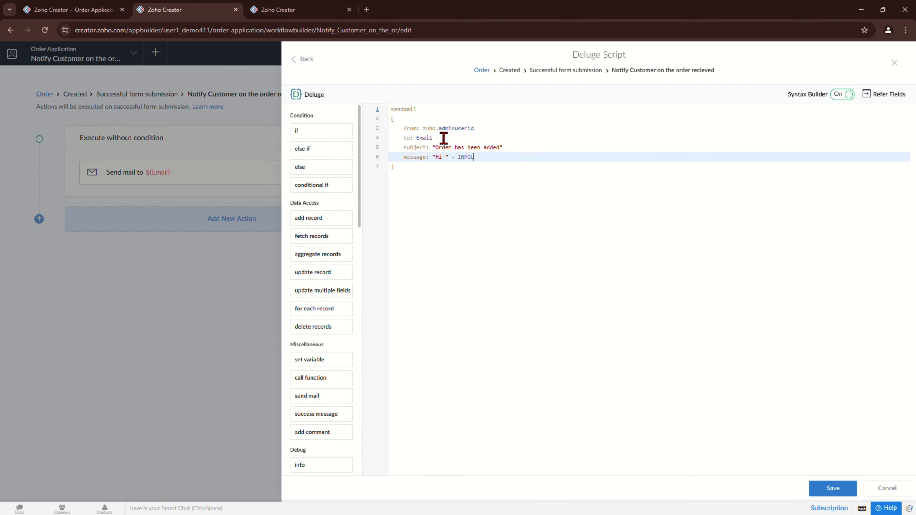
key("BackSpace")
key("BackSpace")
key("BackSpace")
key("BackSpace")
key("BackSpace")
type("inout")
key("BackSpace")
key("BackSpace")
key("BackSpace")
type("put.co")
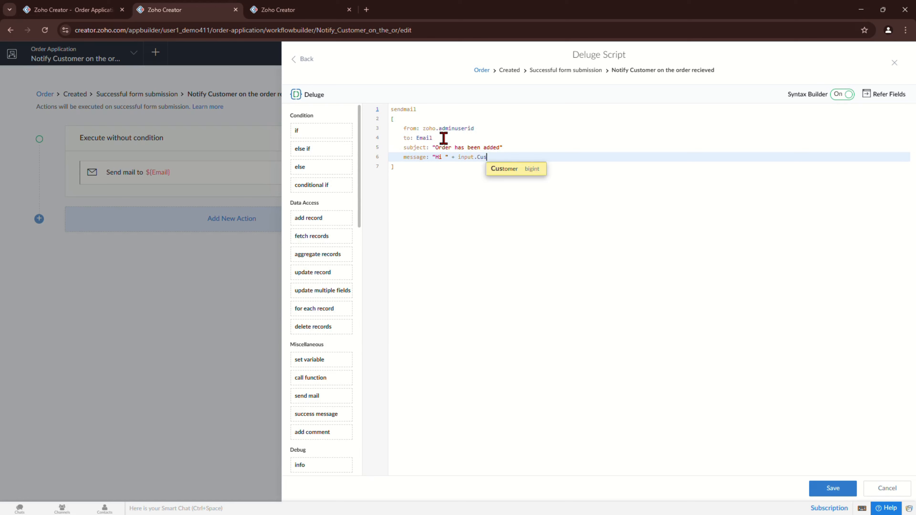
key("Return")
type(".")
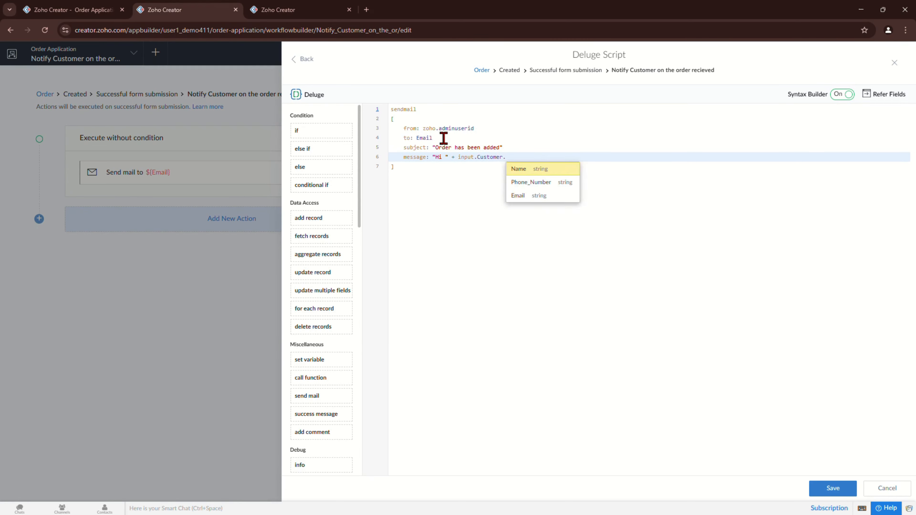
key("Return")
type("+ \"\"")
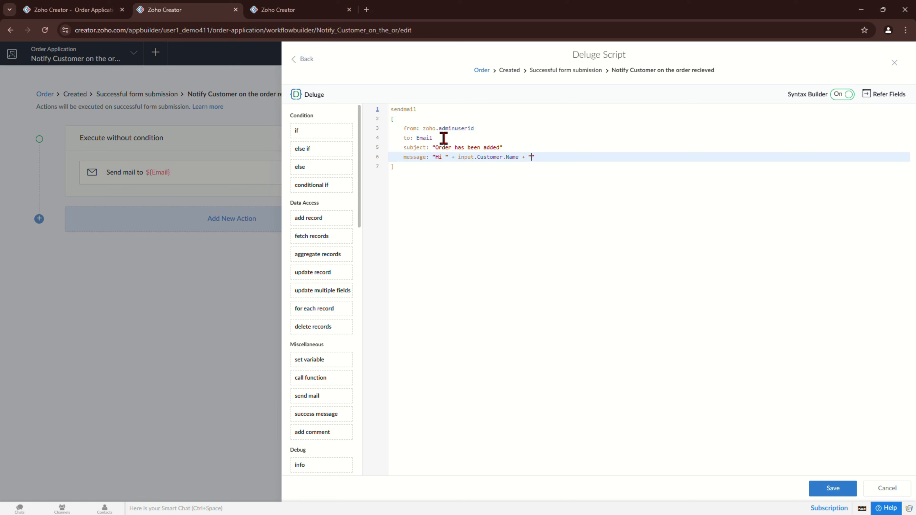
type(" your order has")
type("been add")
type("ed. Thank y9ou")
type("pou")
key("ctrl+s")
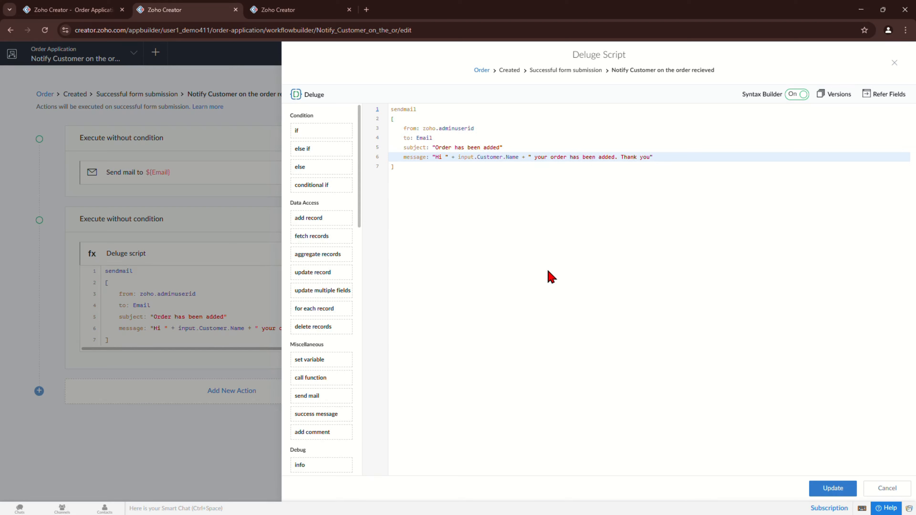
left_click(894, 63)
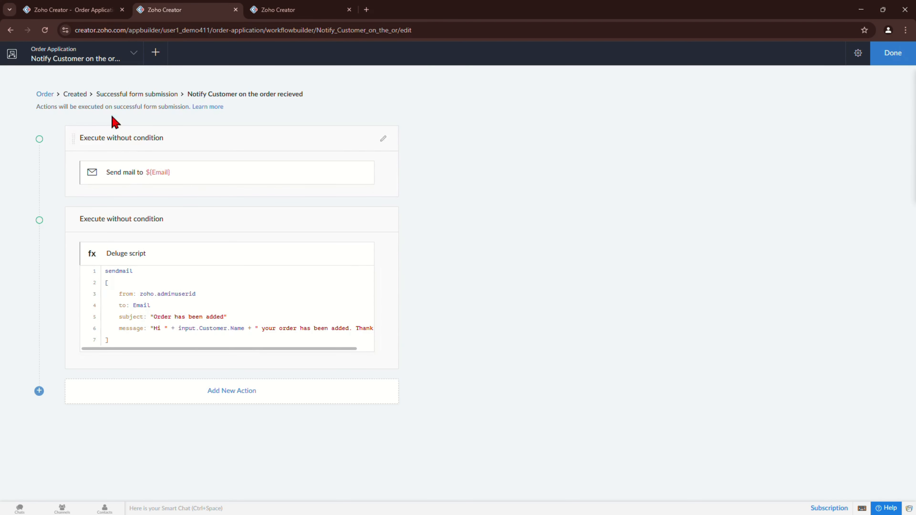
Step: On a fresh Order form, pick the customer with Payment Status Unpaid and Order Status Pending
left_click(68, 10)
left_click(52, 120)
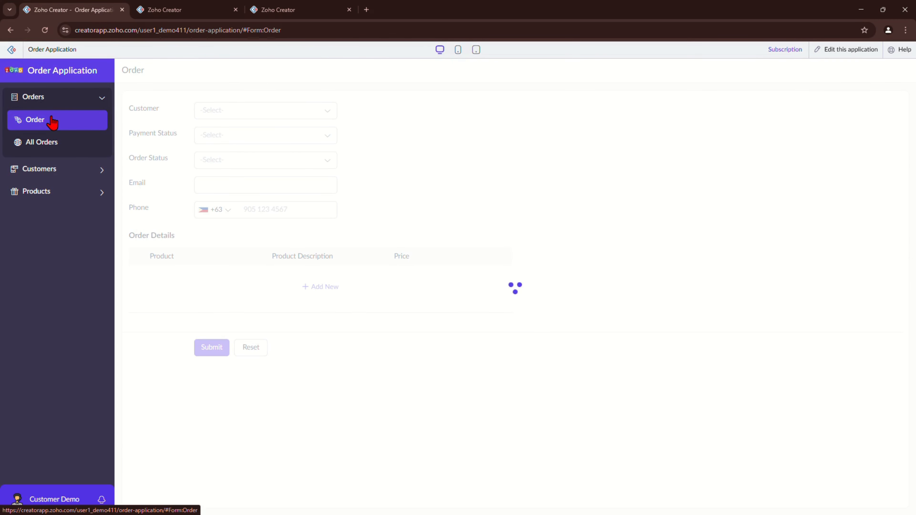
left_click(213, 112)
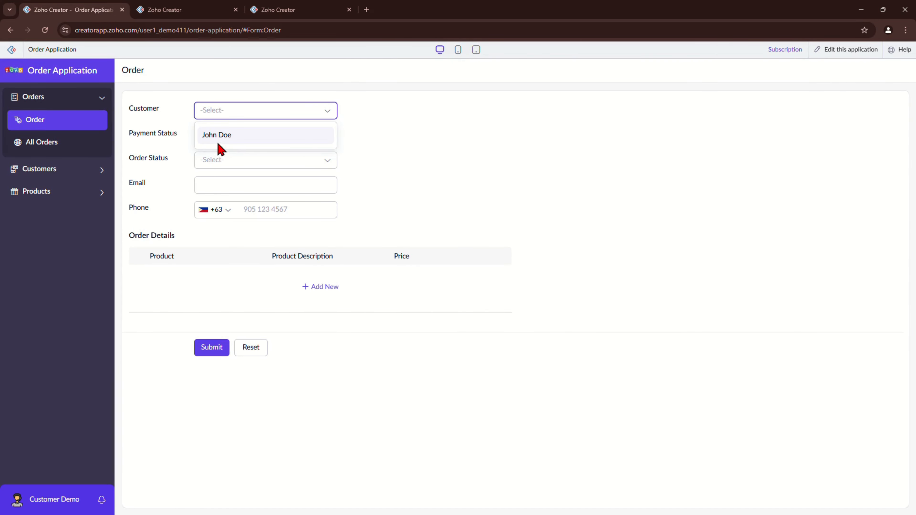
left_click(217, 138)
left_click(220, 141)
left_click(213, 177)
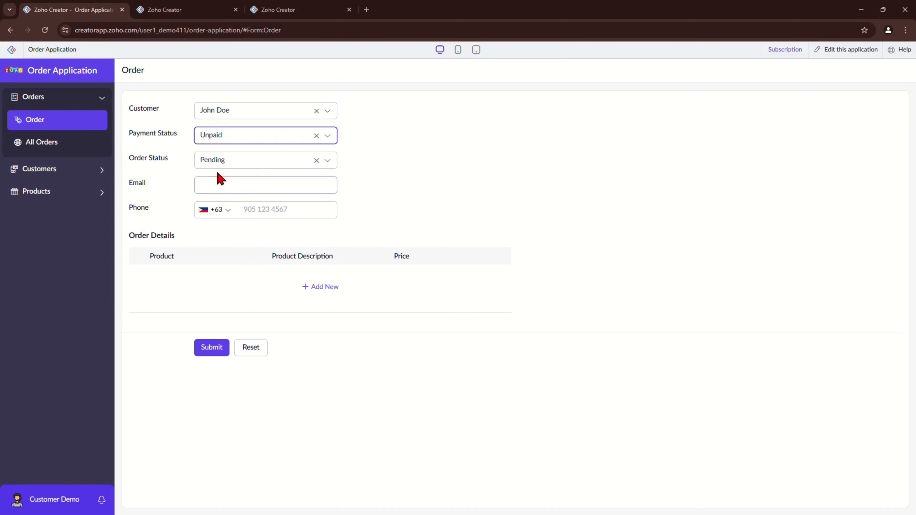
left_click(220, 161)
left_click(447, 180)
Step: Fill in the saved email and a phone number, add Apple and Hotdog rows, and submit
left_click(260, 185)
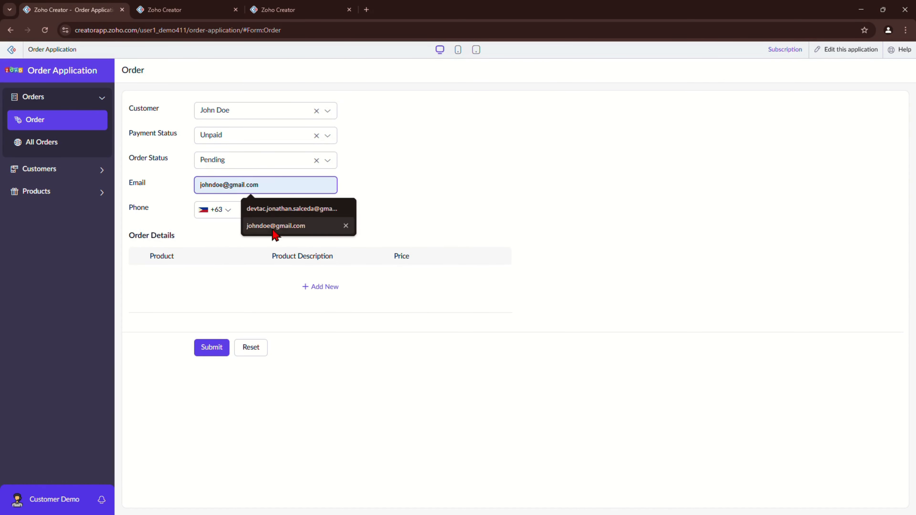
left_click(254, 207)
left_click(291, 215)
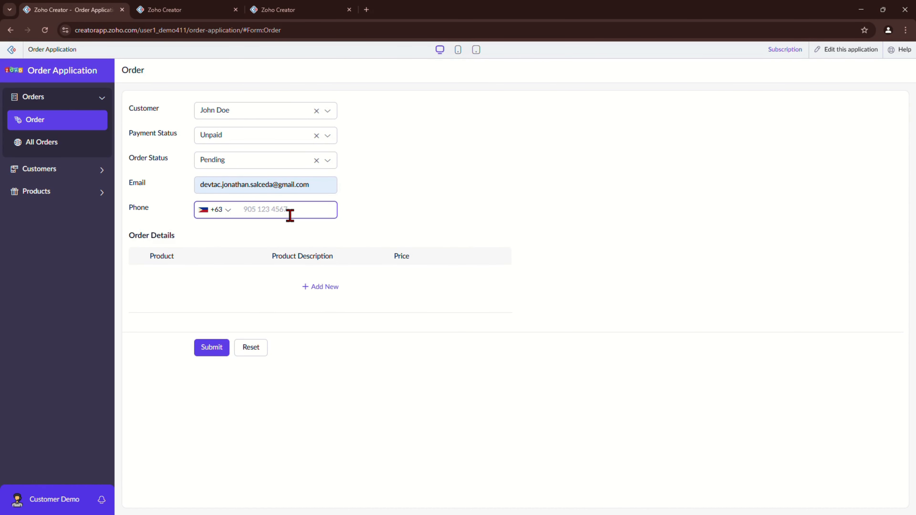
left_click(314, 286)
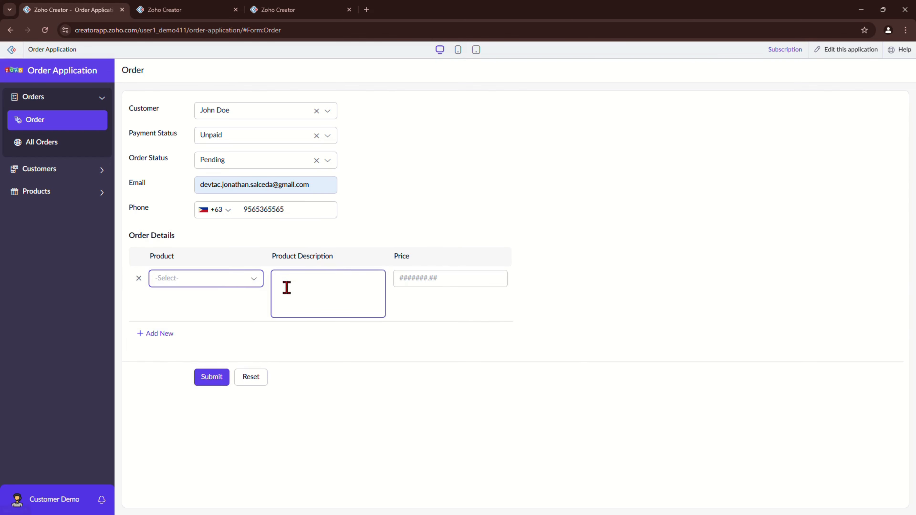
left_click(219, 310)
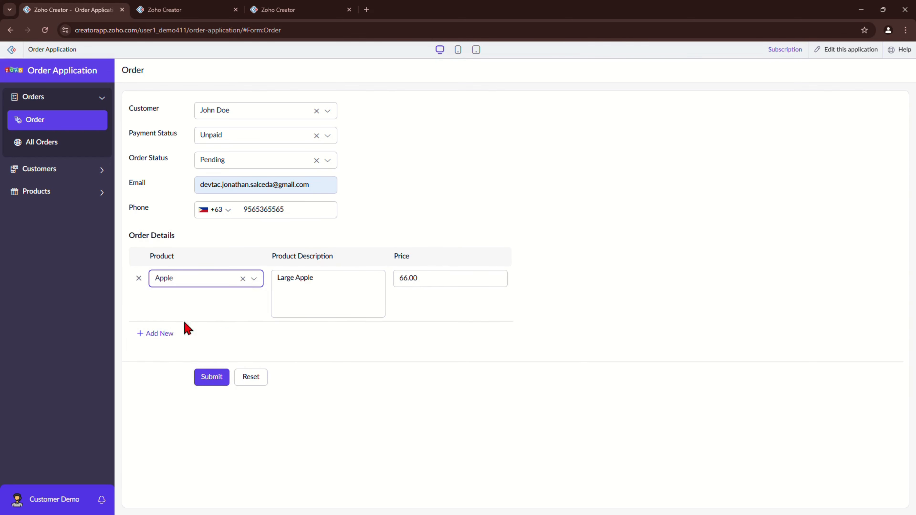
left_click(174, 332)
left_click(180, 368)
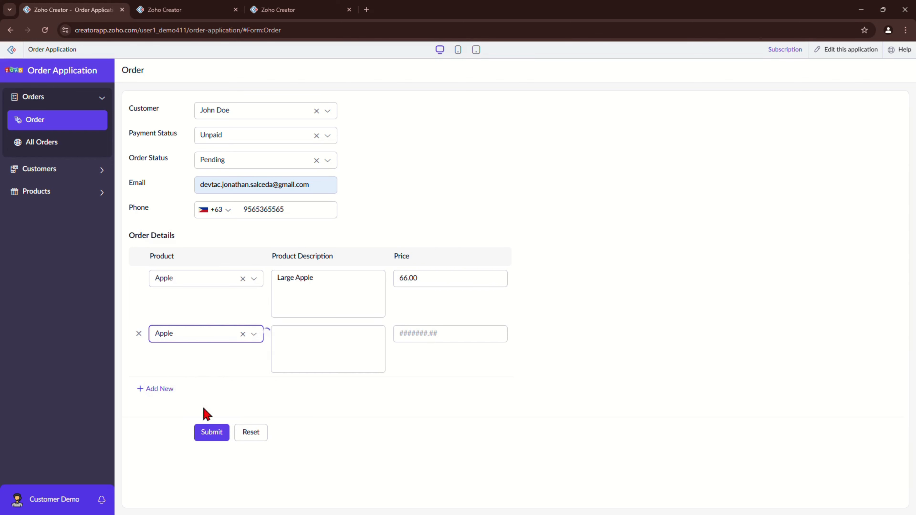
left_click(197, 335)
left_click(190, 375)
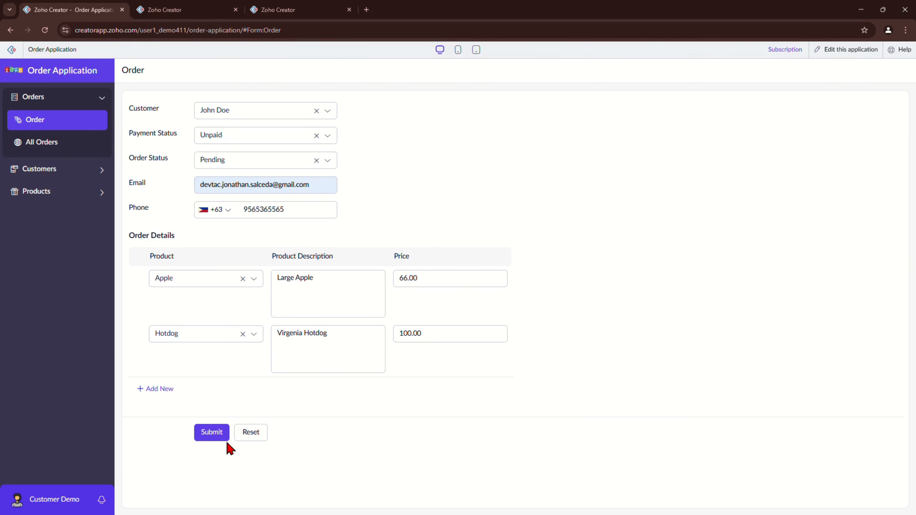
left_click(225, 437)
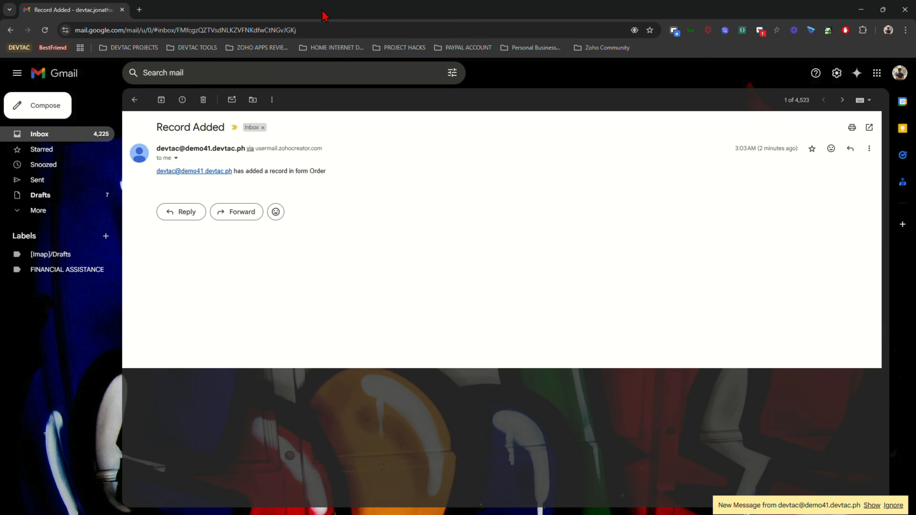
Step: Reposition the Gmail window and maximize it
left_click_drag(322, 10, 915, 72)
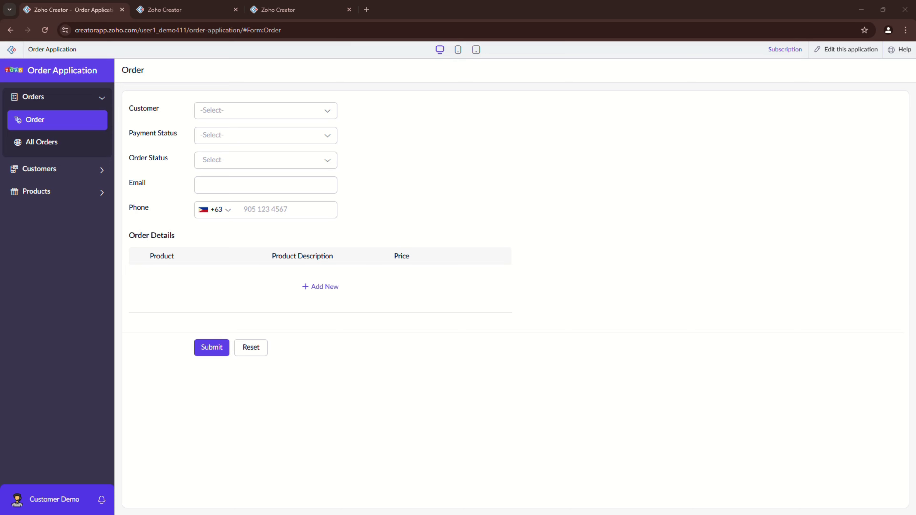
left_click_drag(915, 72, 491, 98)
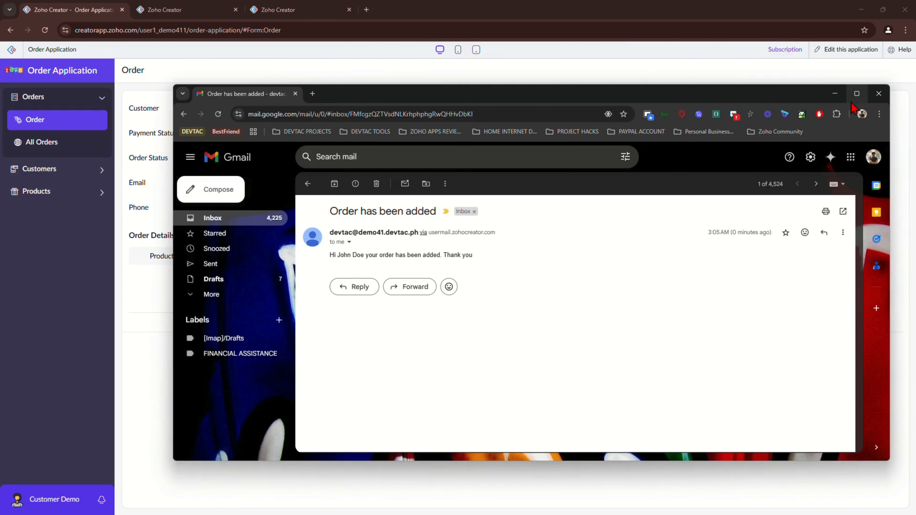
left_click(856, 96)
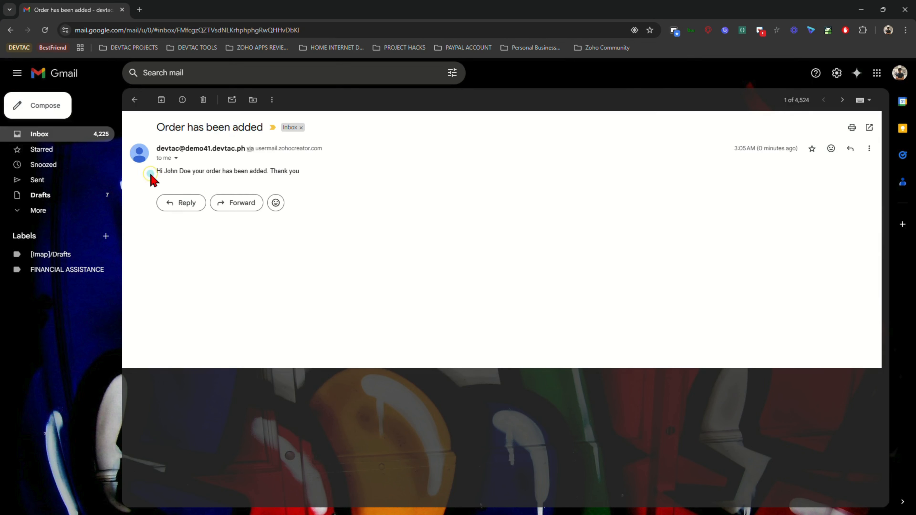
Step: In the 'Order has been added' email, highlight the greeting line addressing the customer by name
left_click_drag(153, 176, 364, 178)
left_click(361, 183)
left_click_drag(157, 177, 332, 179)
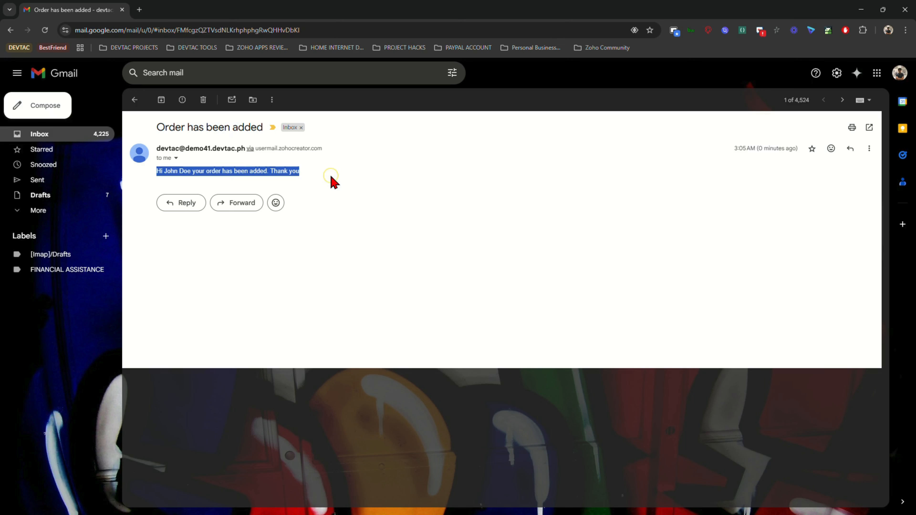